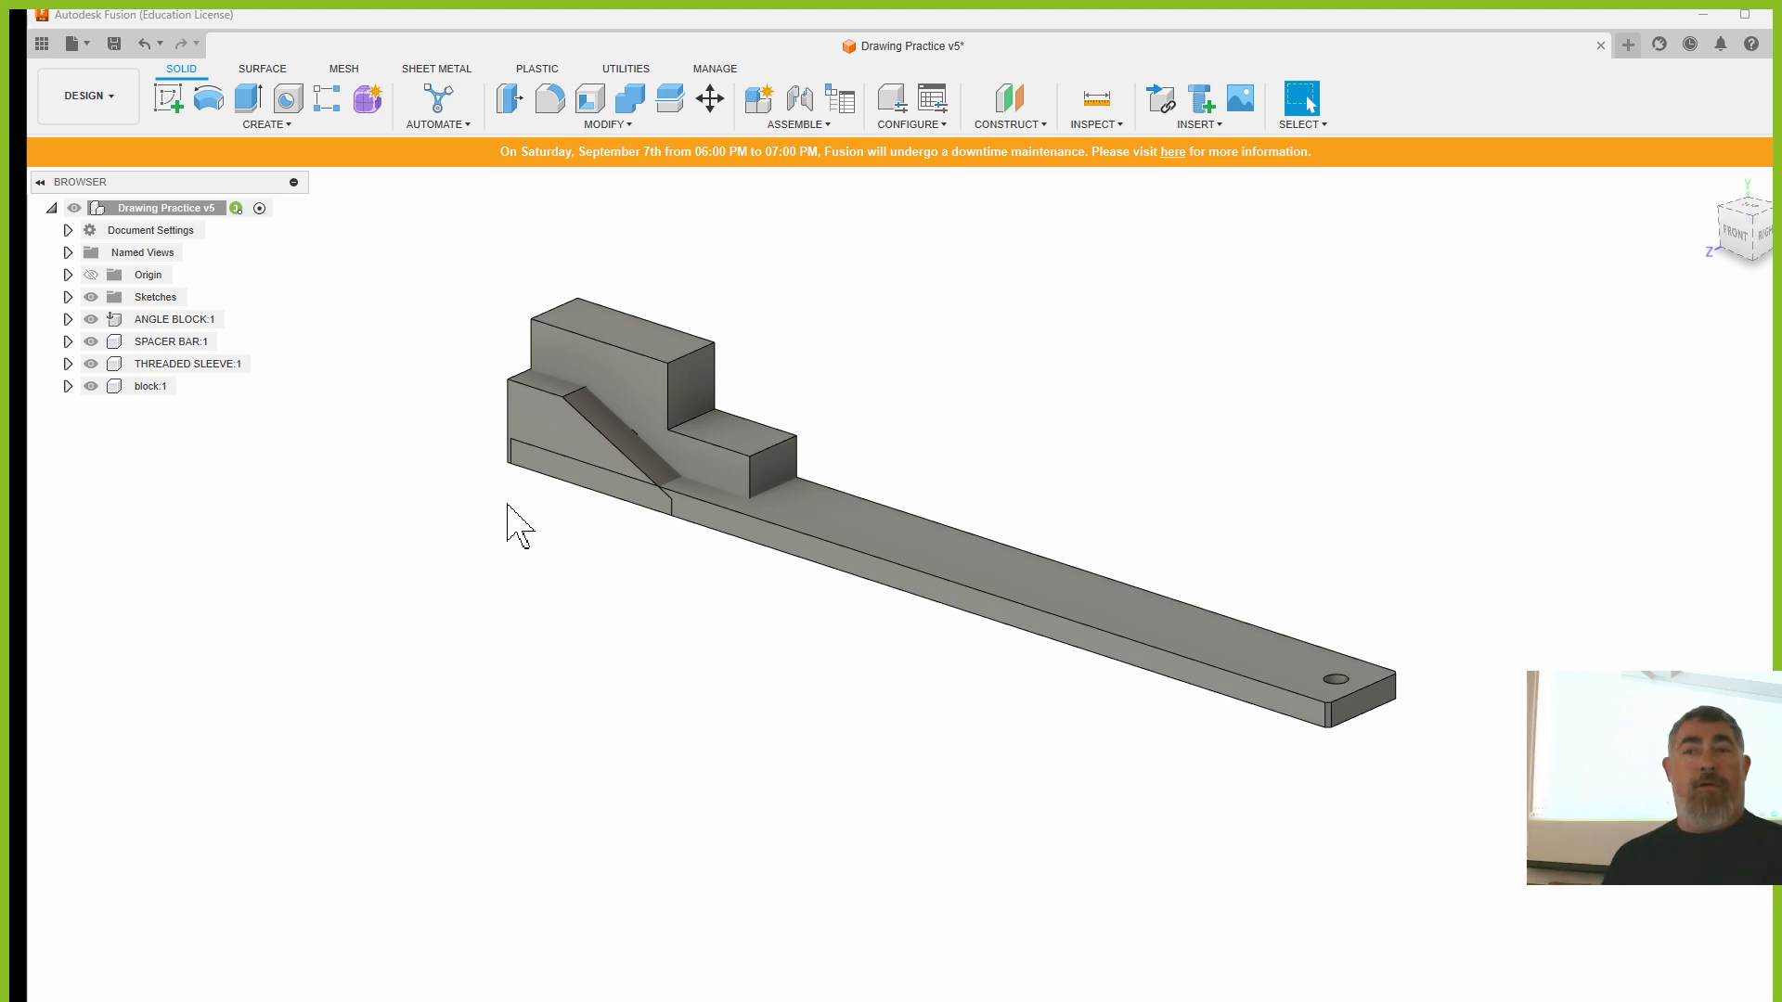
- Hide the block, threaded sleeve and spacer bar, and show the spacer bar and threaded sleeve again
left_click(94, 384)
left_click(91, 386)
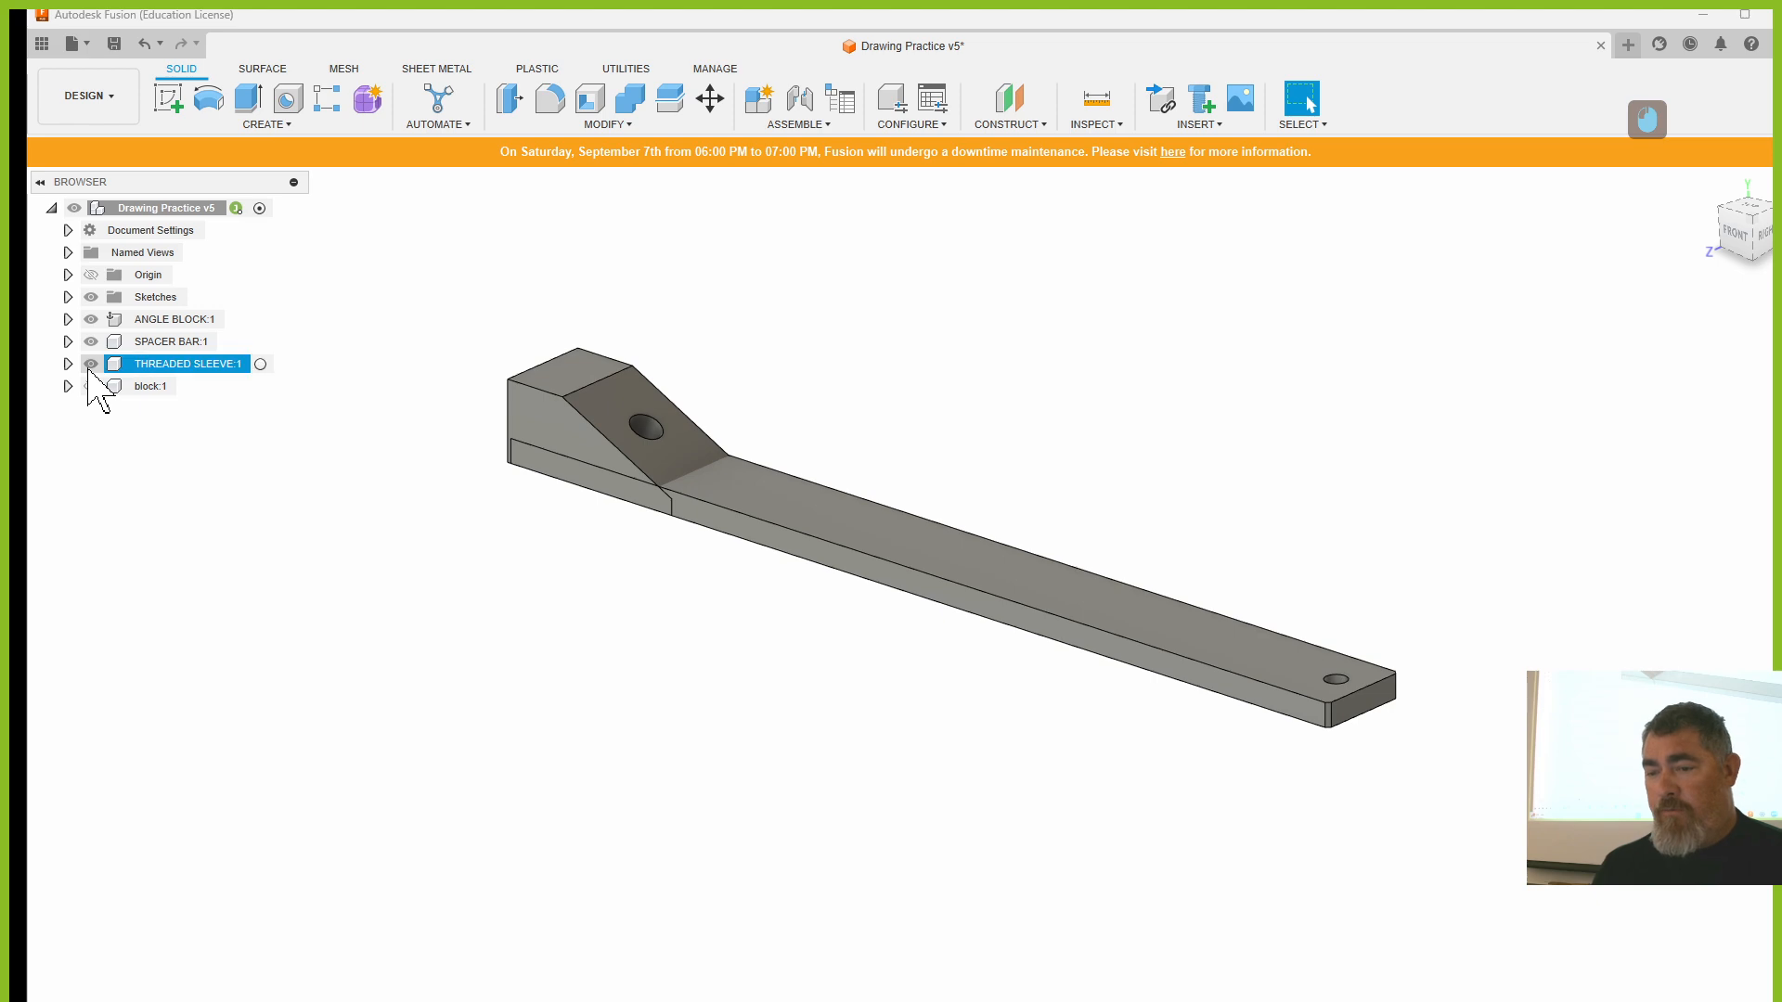
left_click(91, 364)
left_click(91, 341)
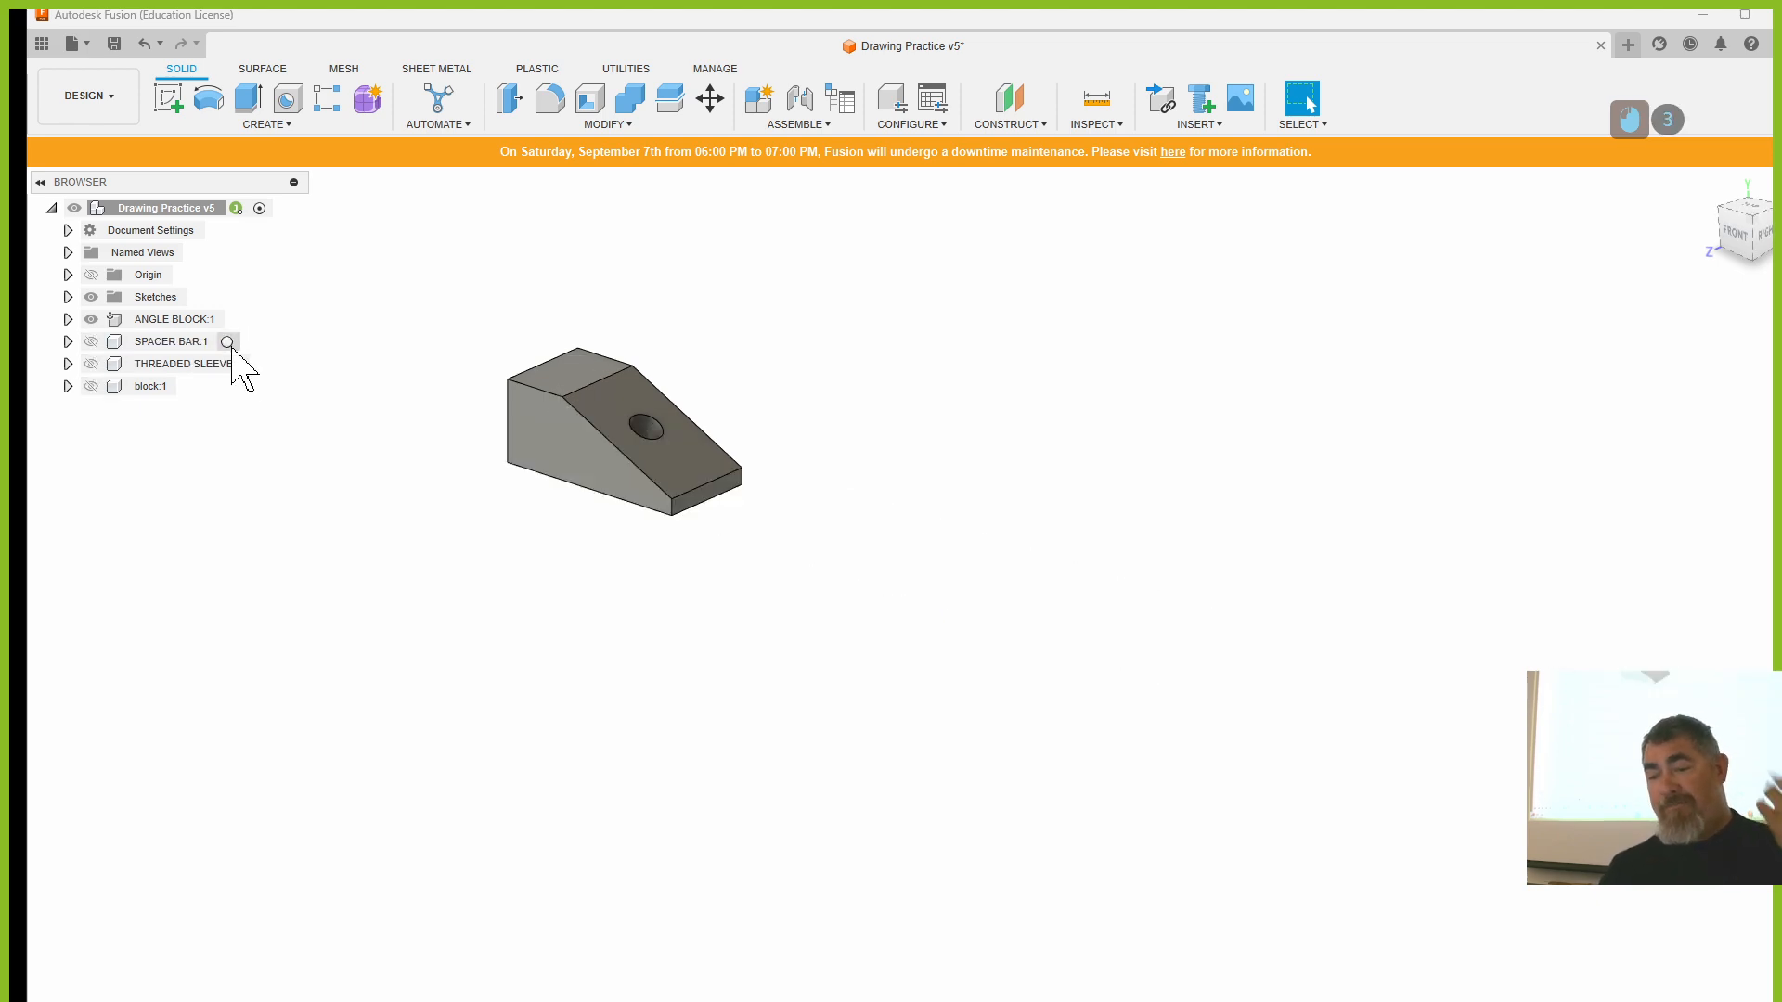
left_click(96, 343)
left_click(91, 342)
left_click(91, 364)
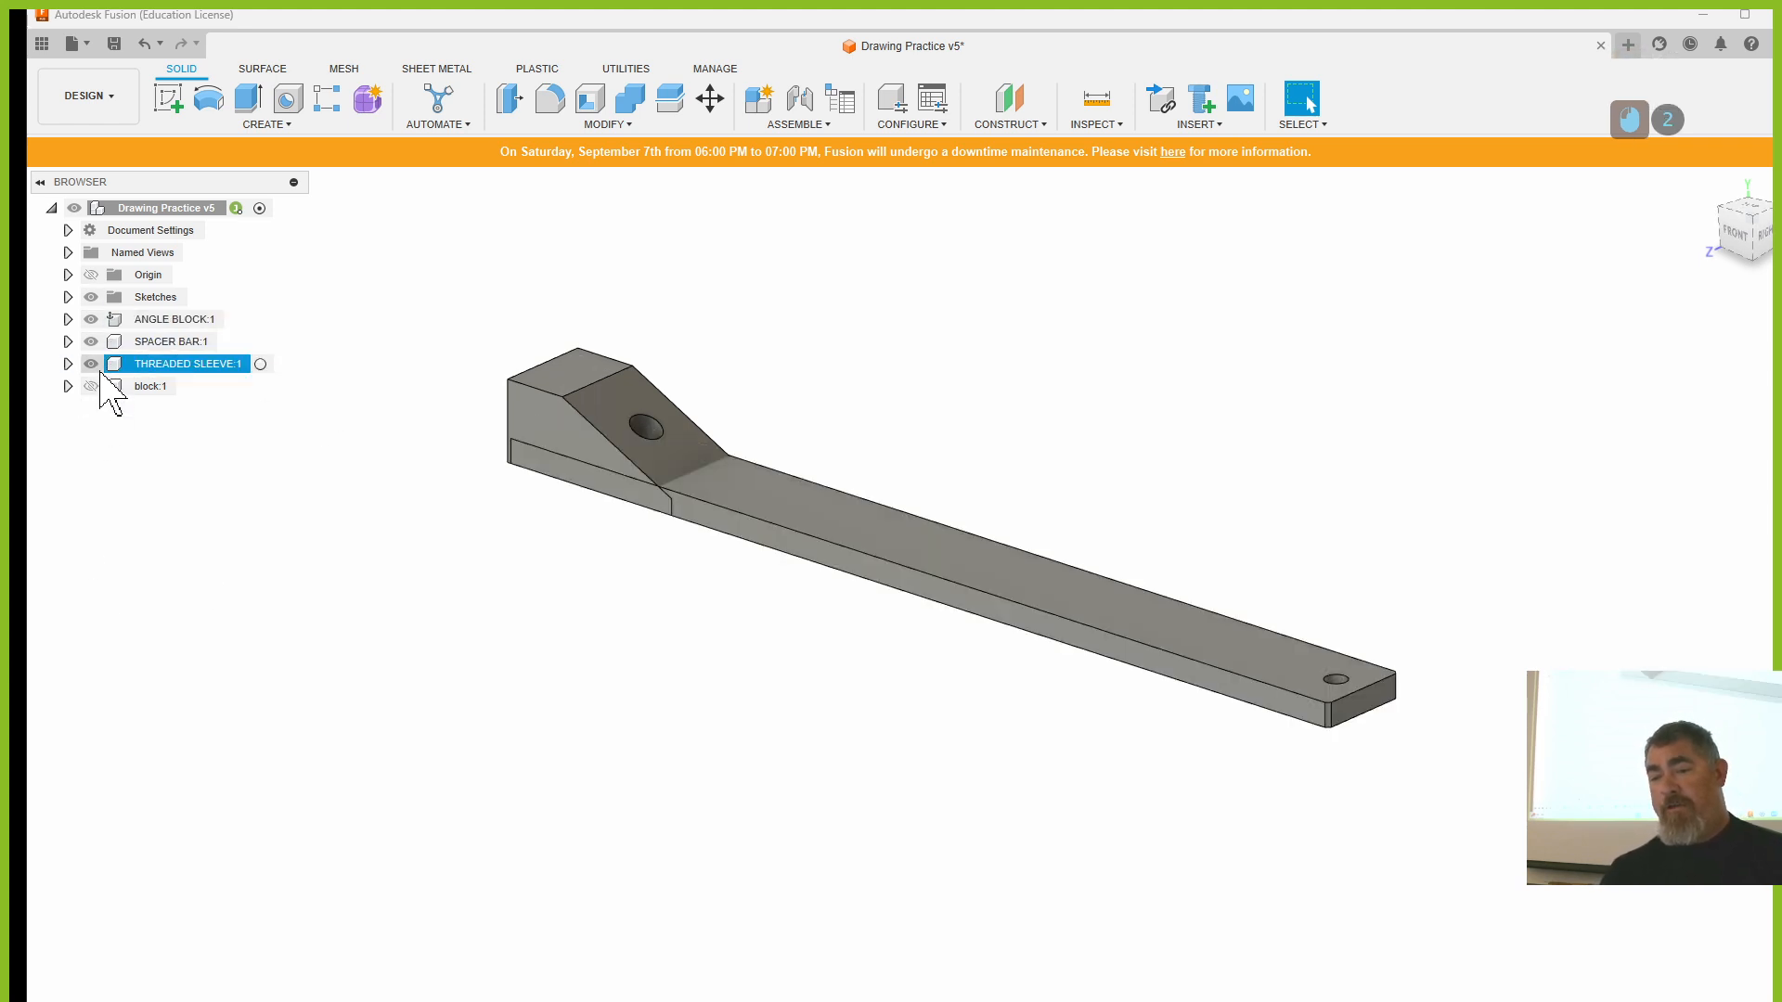
right_click(163, 365)
left_click(240, 494)
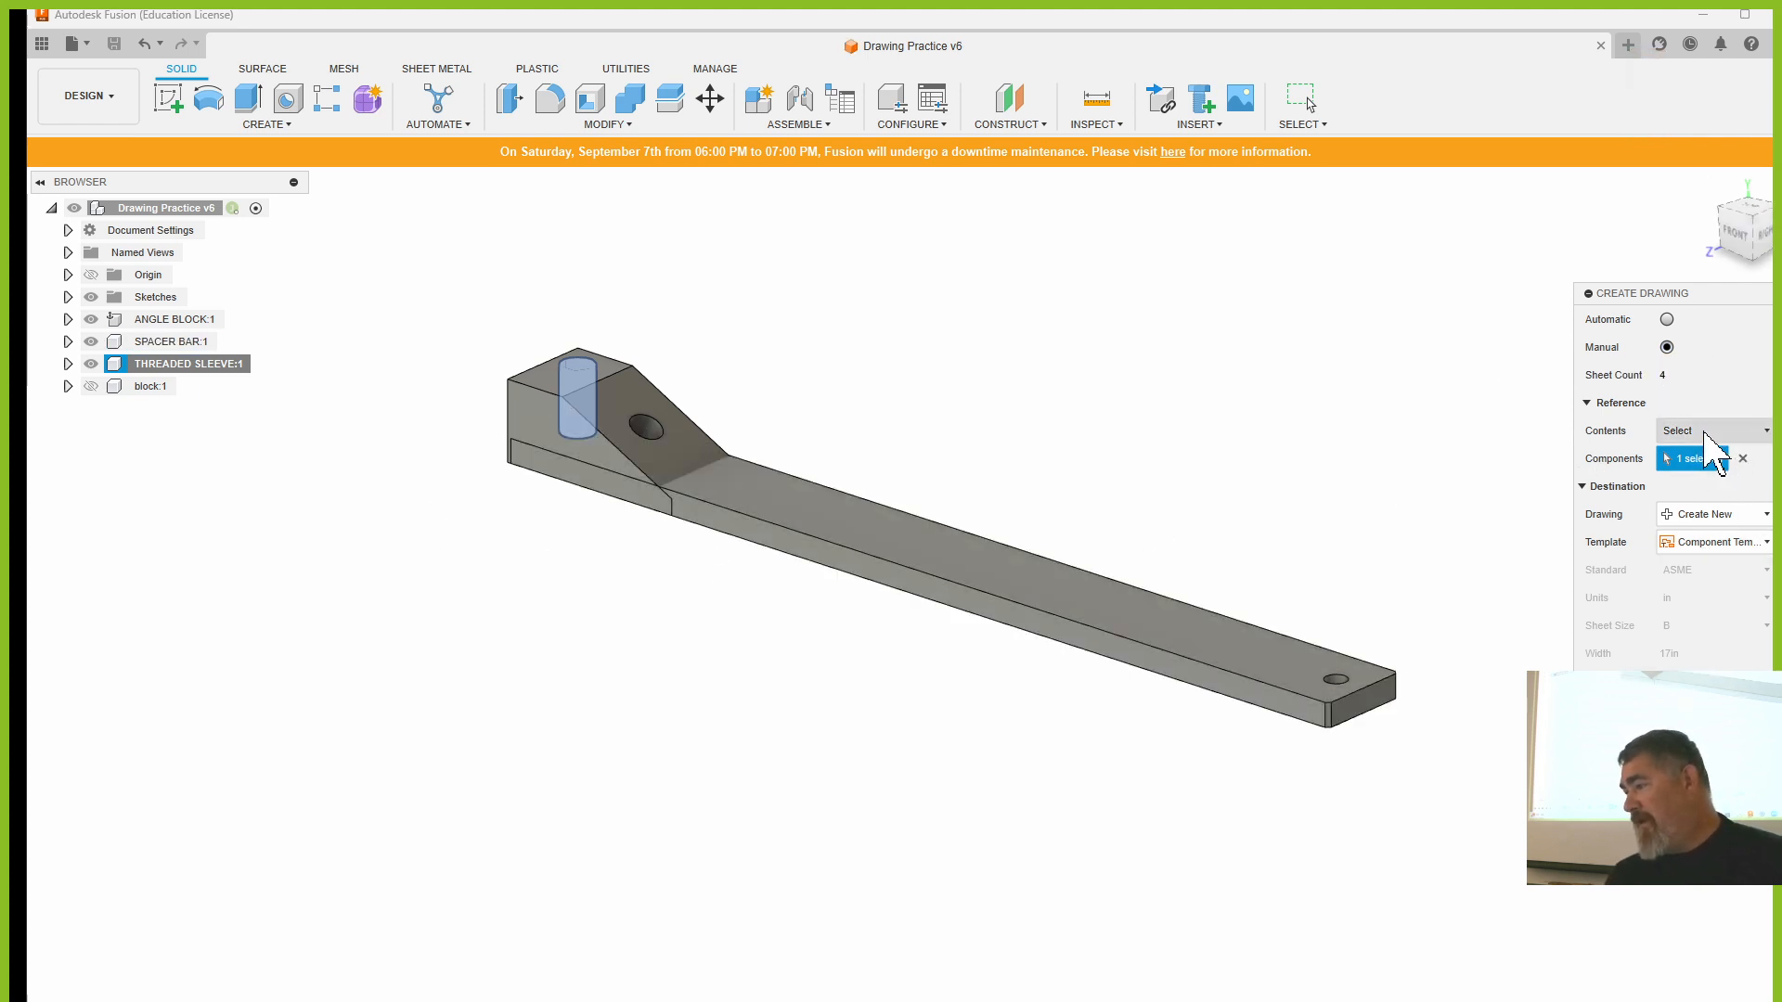
left_click(1714, 434)
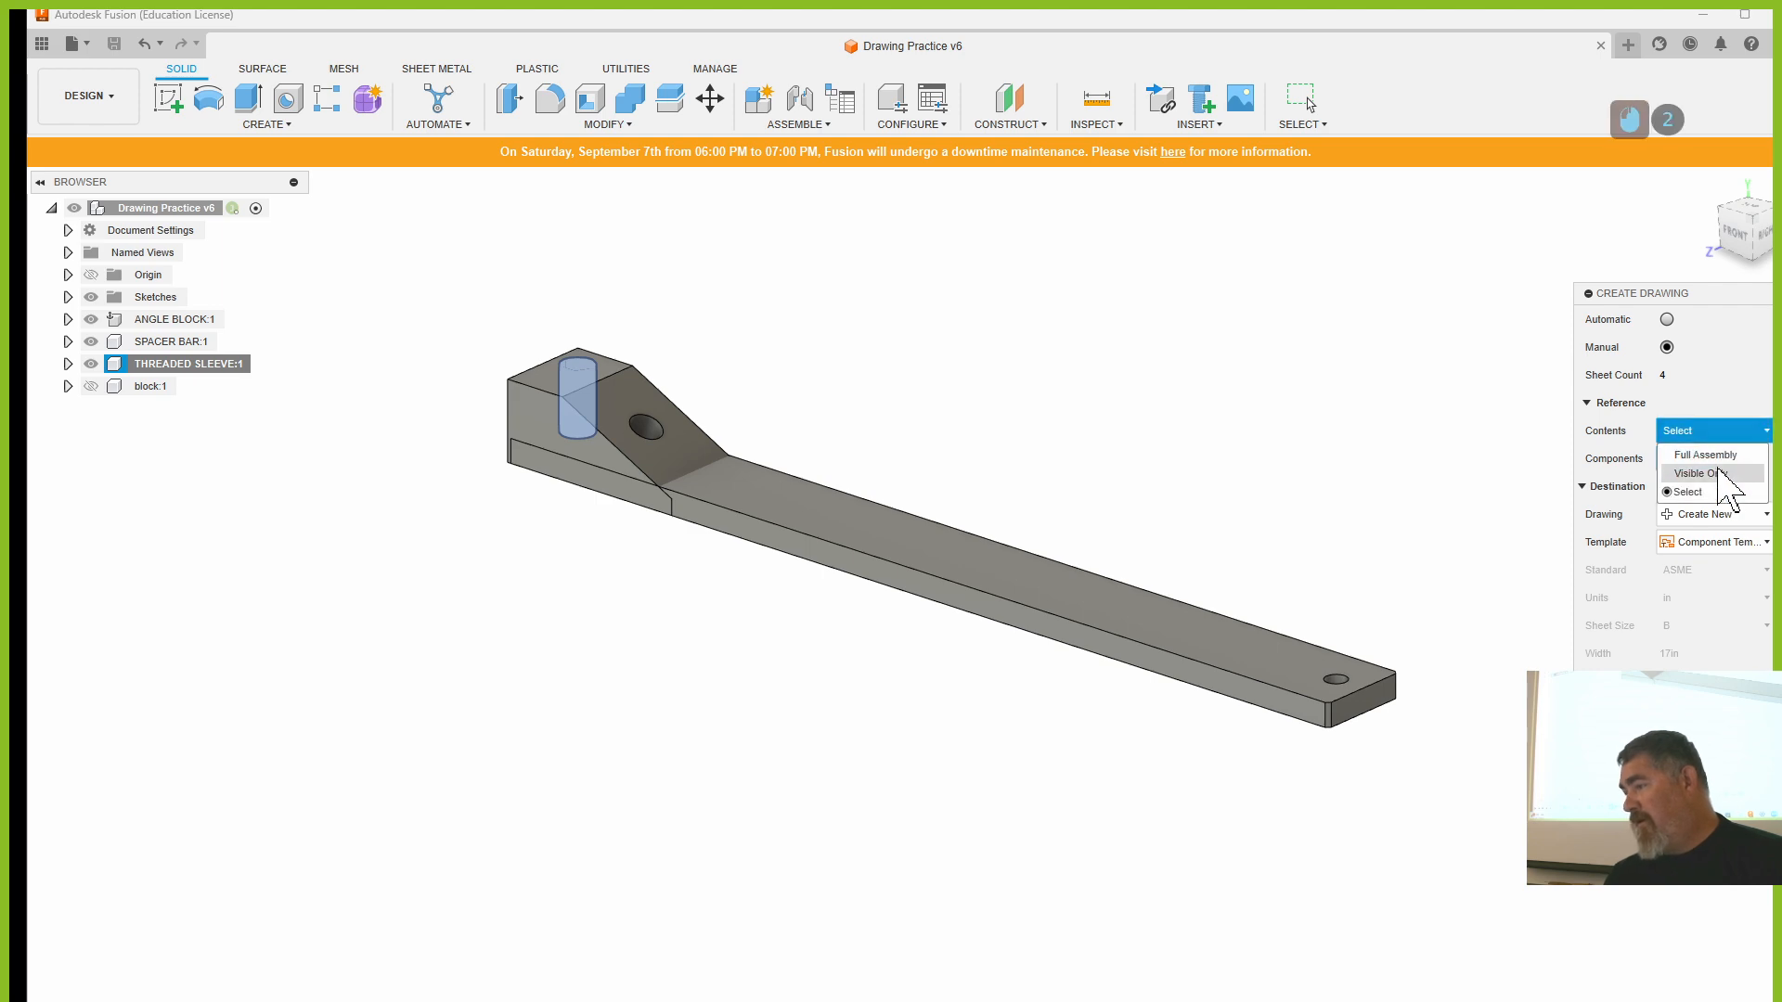
left_click(1712, 473)
left_click(1713, 434)
left_click(1689, 492)
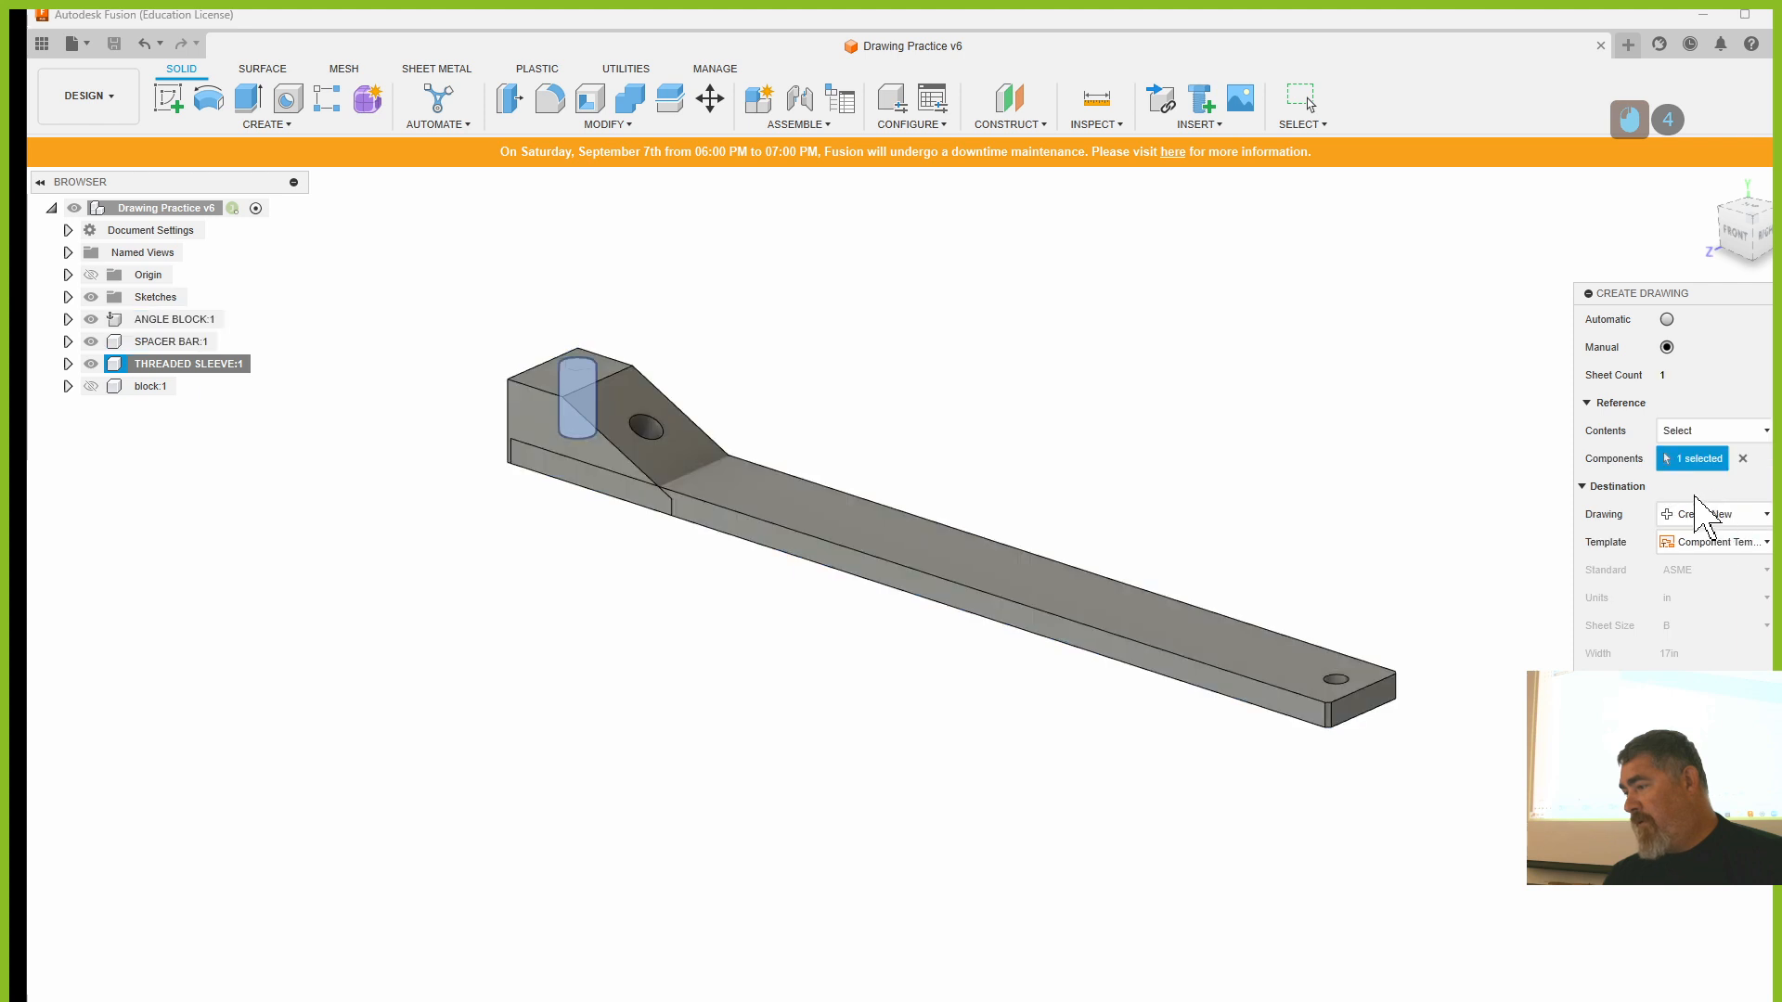
left_click(584, 420)
left_click(627, 399)
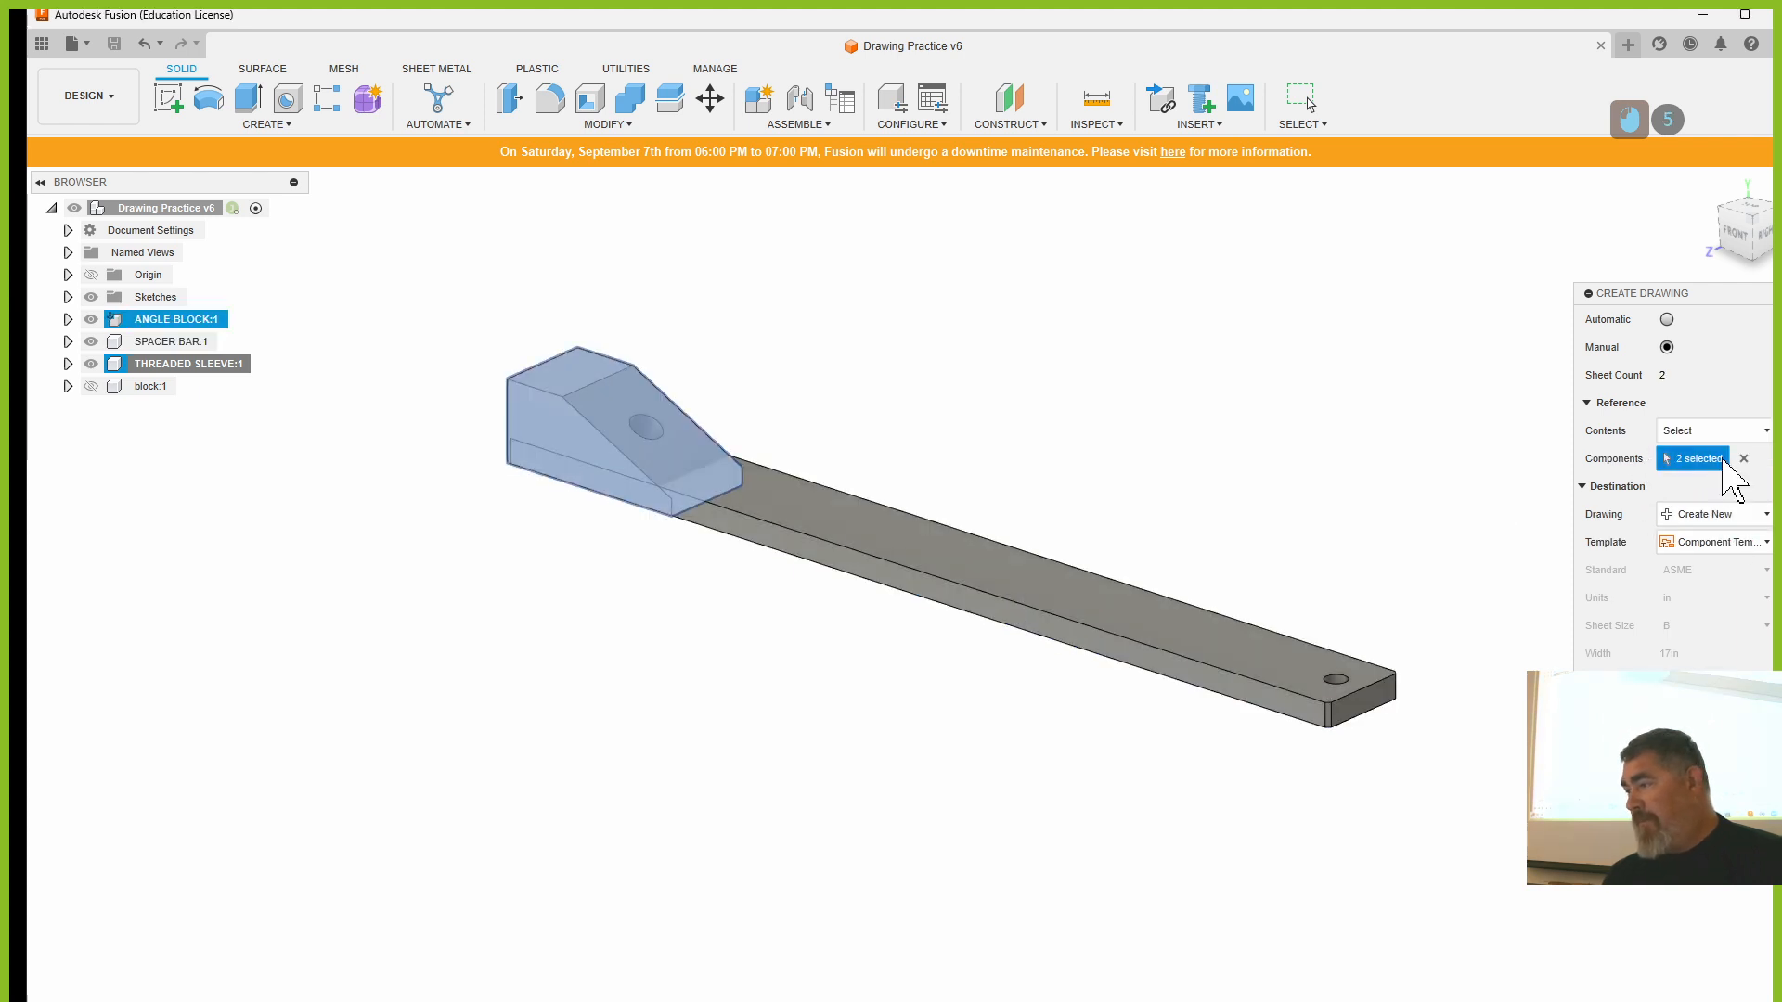
left_click(1745, 459)
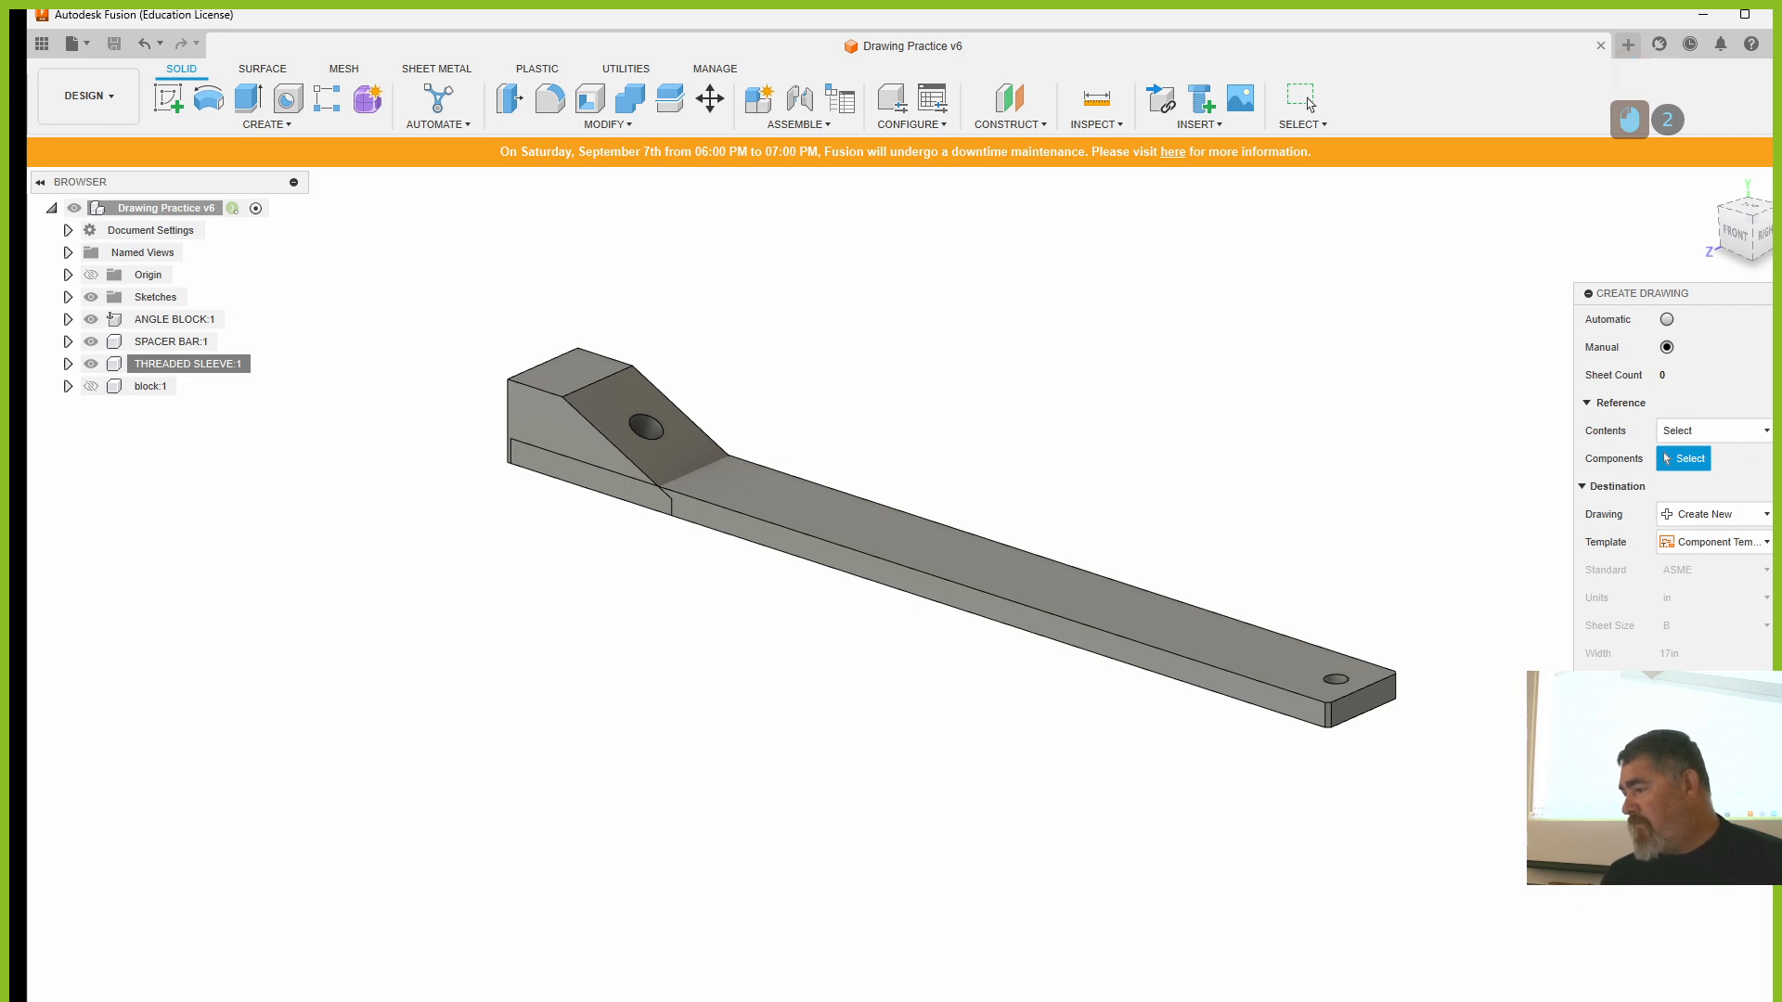
left_click(1746, 720)
left_click(1731, 431)
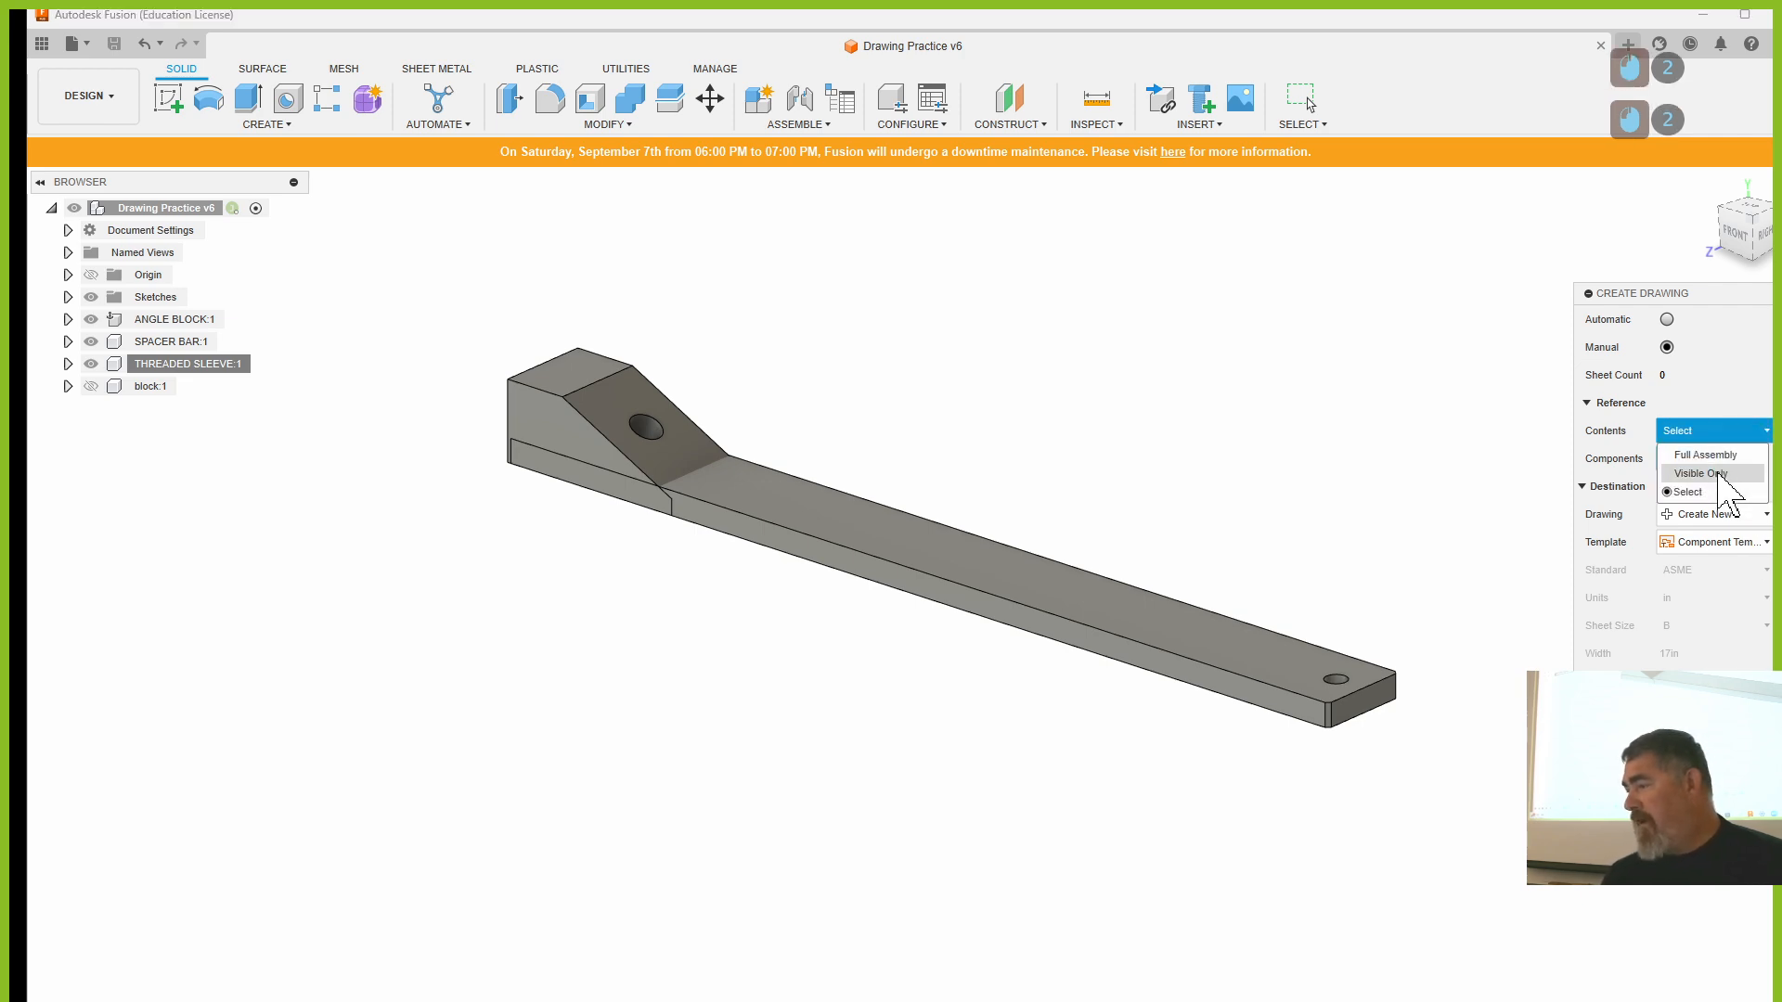
left_click(1719, 464)
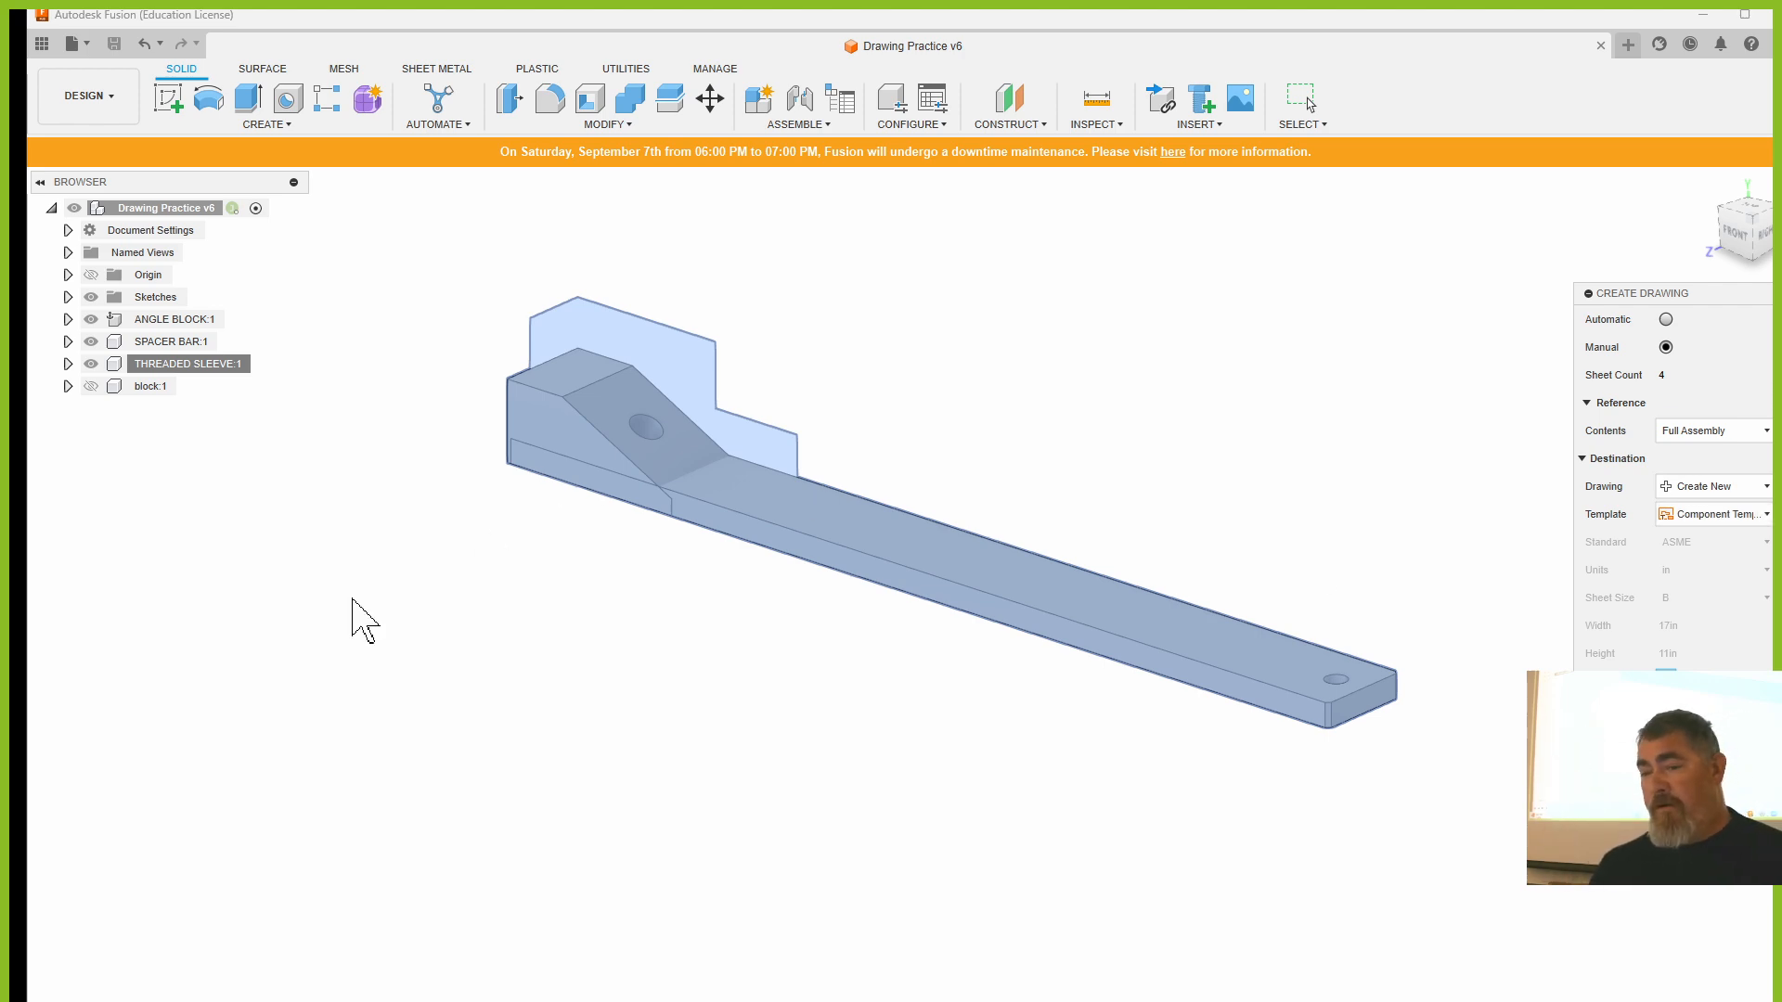
key("Escape")
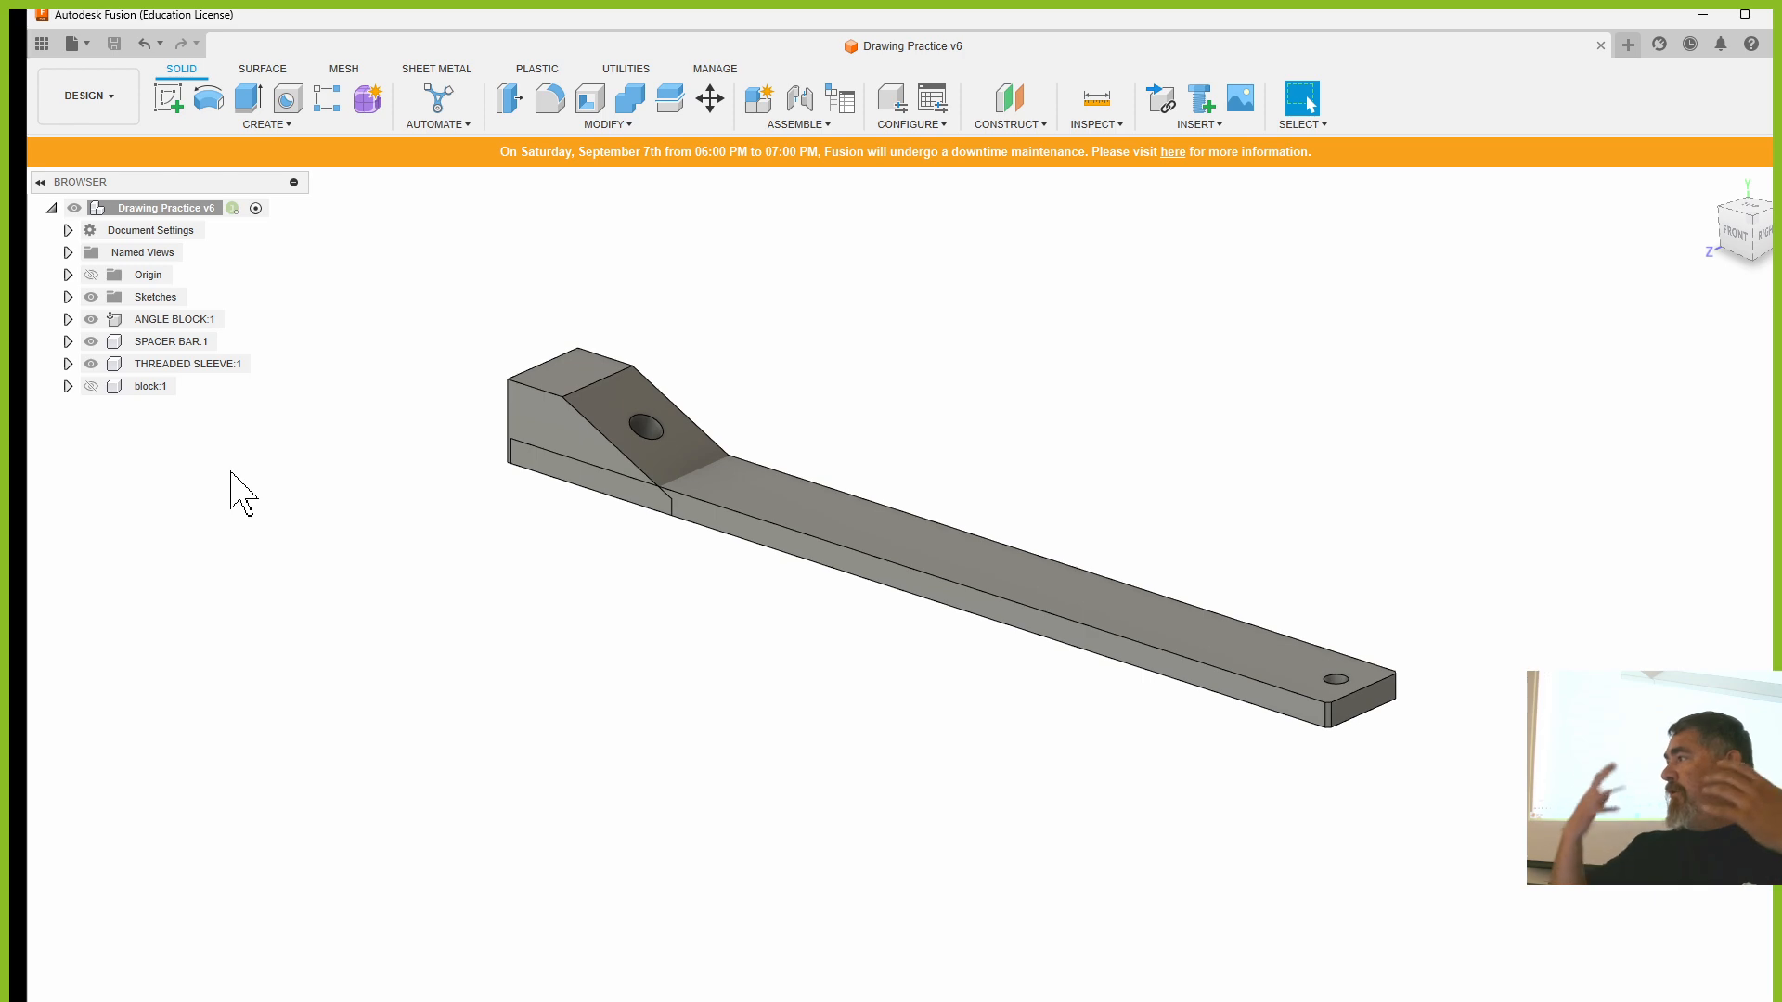
left_click(139, 210)
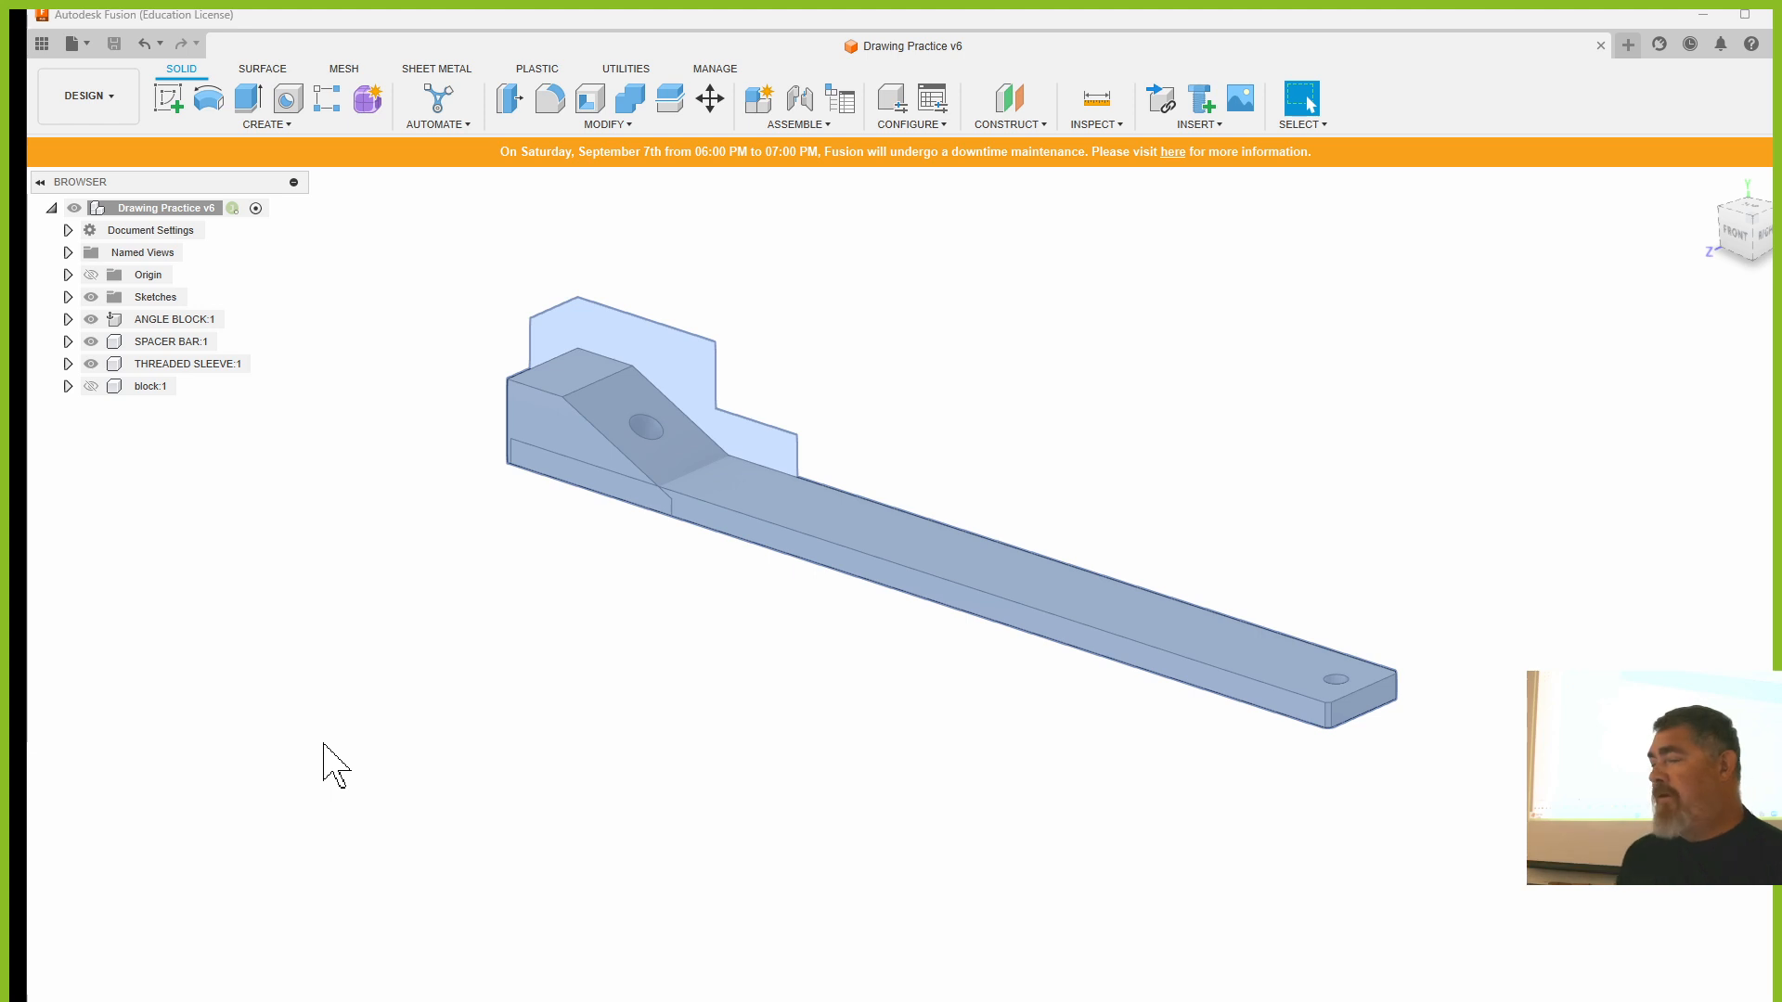
left_click(502, 739)
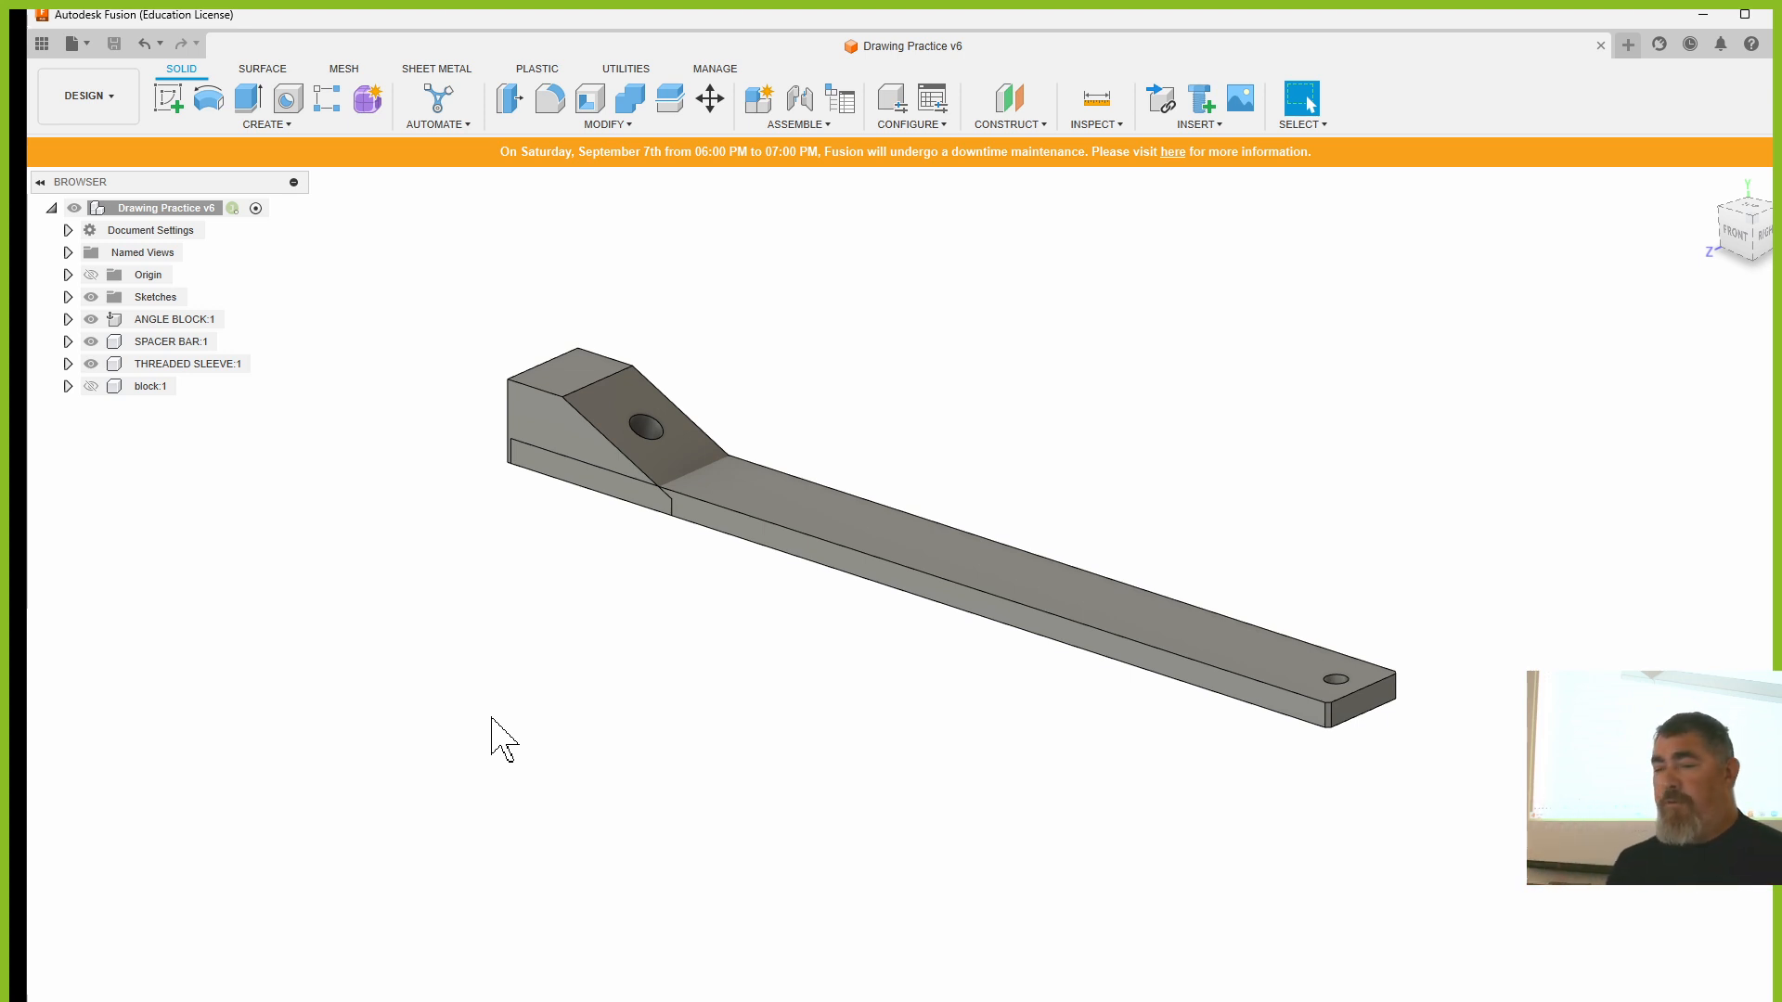
- Toggle the visibility of the block, spacer bar and threaded sleeve, leaving all three components shown
left_click(296, 385)
left_click(92, 386)
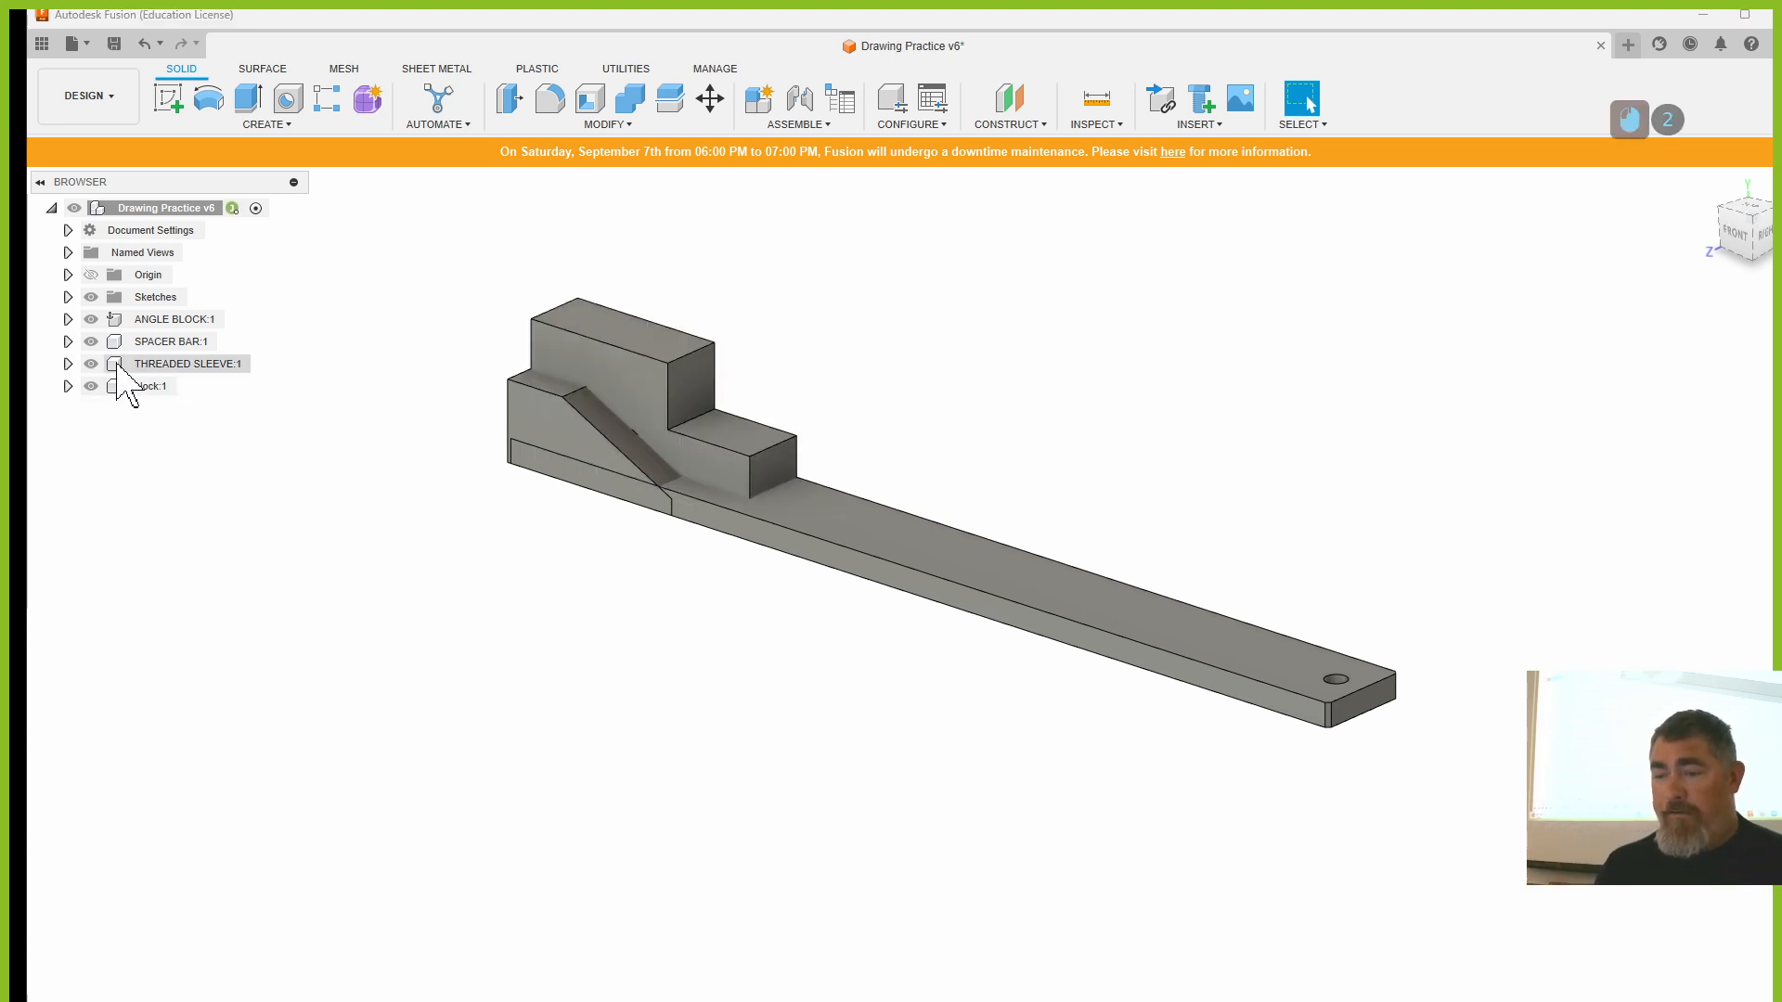
left_click(92, 342)
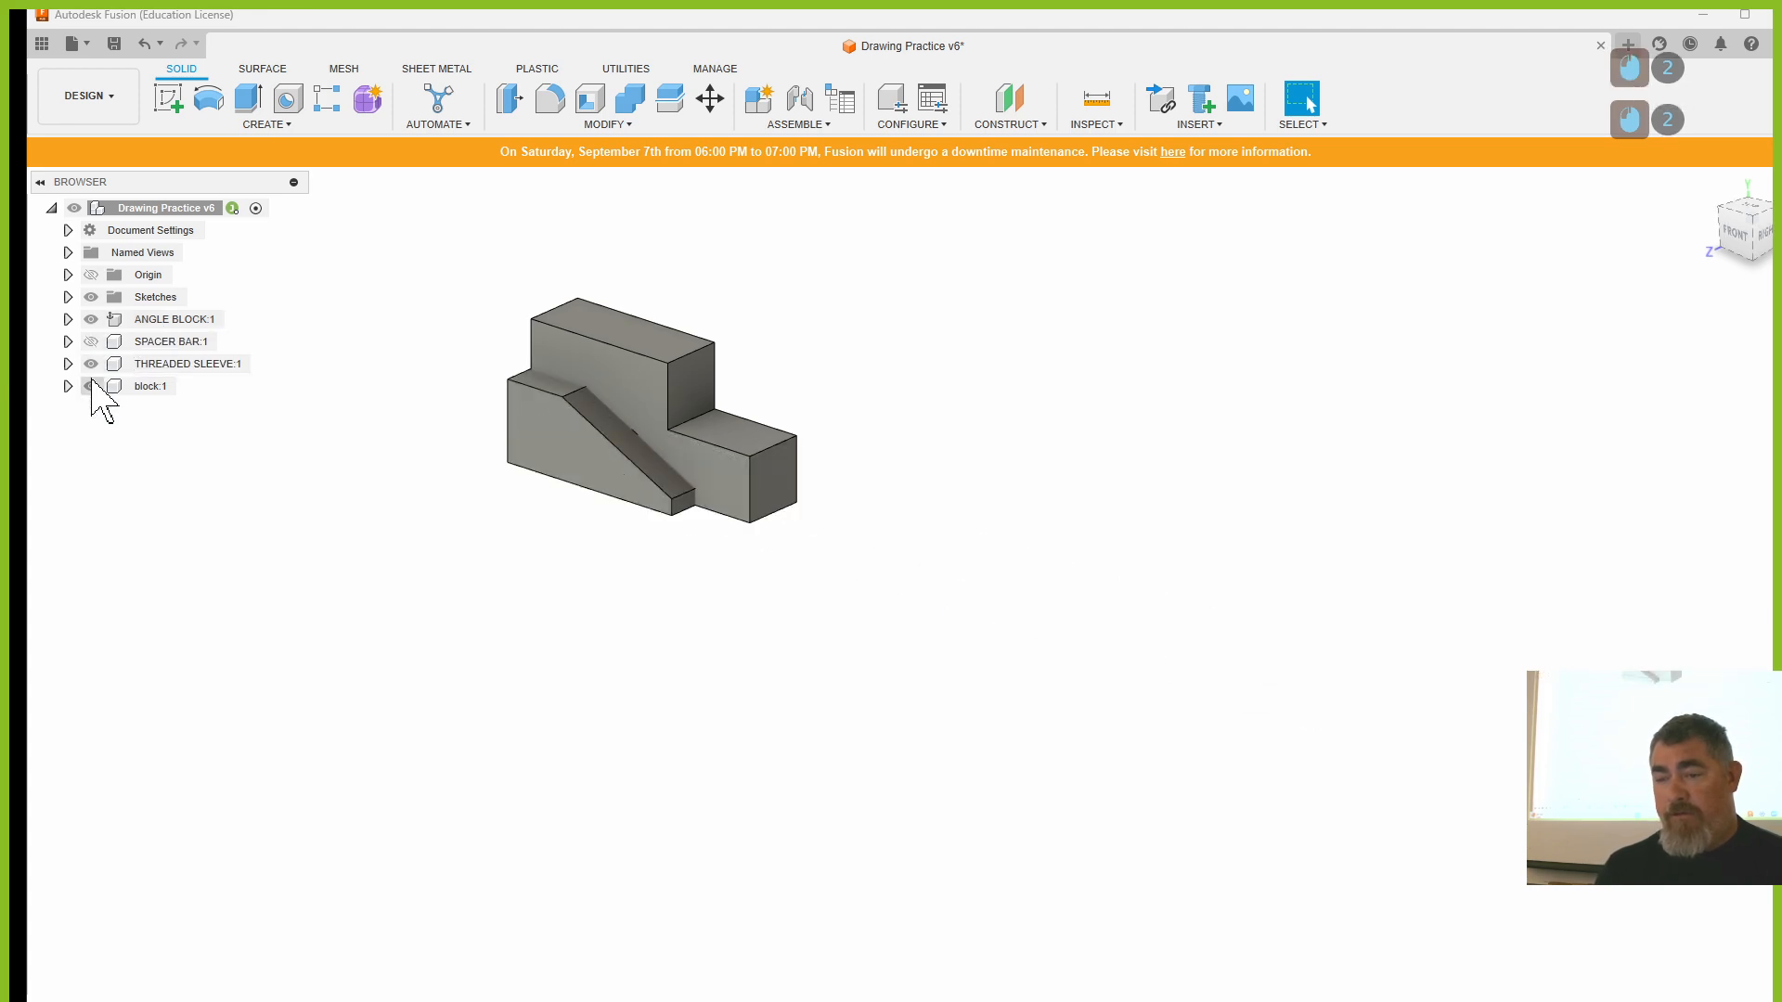
left_click(91, 363)
left_click(92, 387)
left_click(92, 342)
left_click(91, 360)
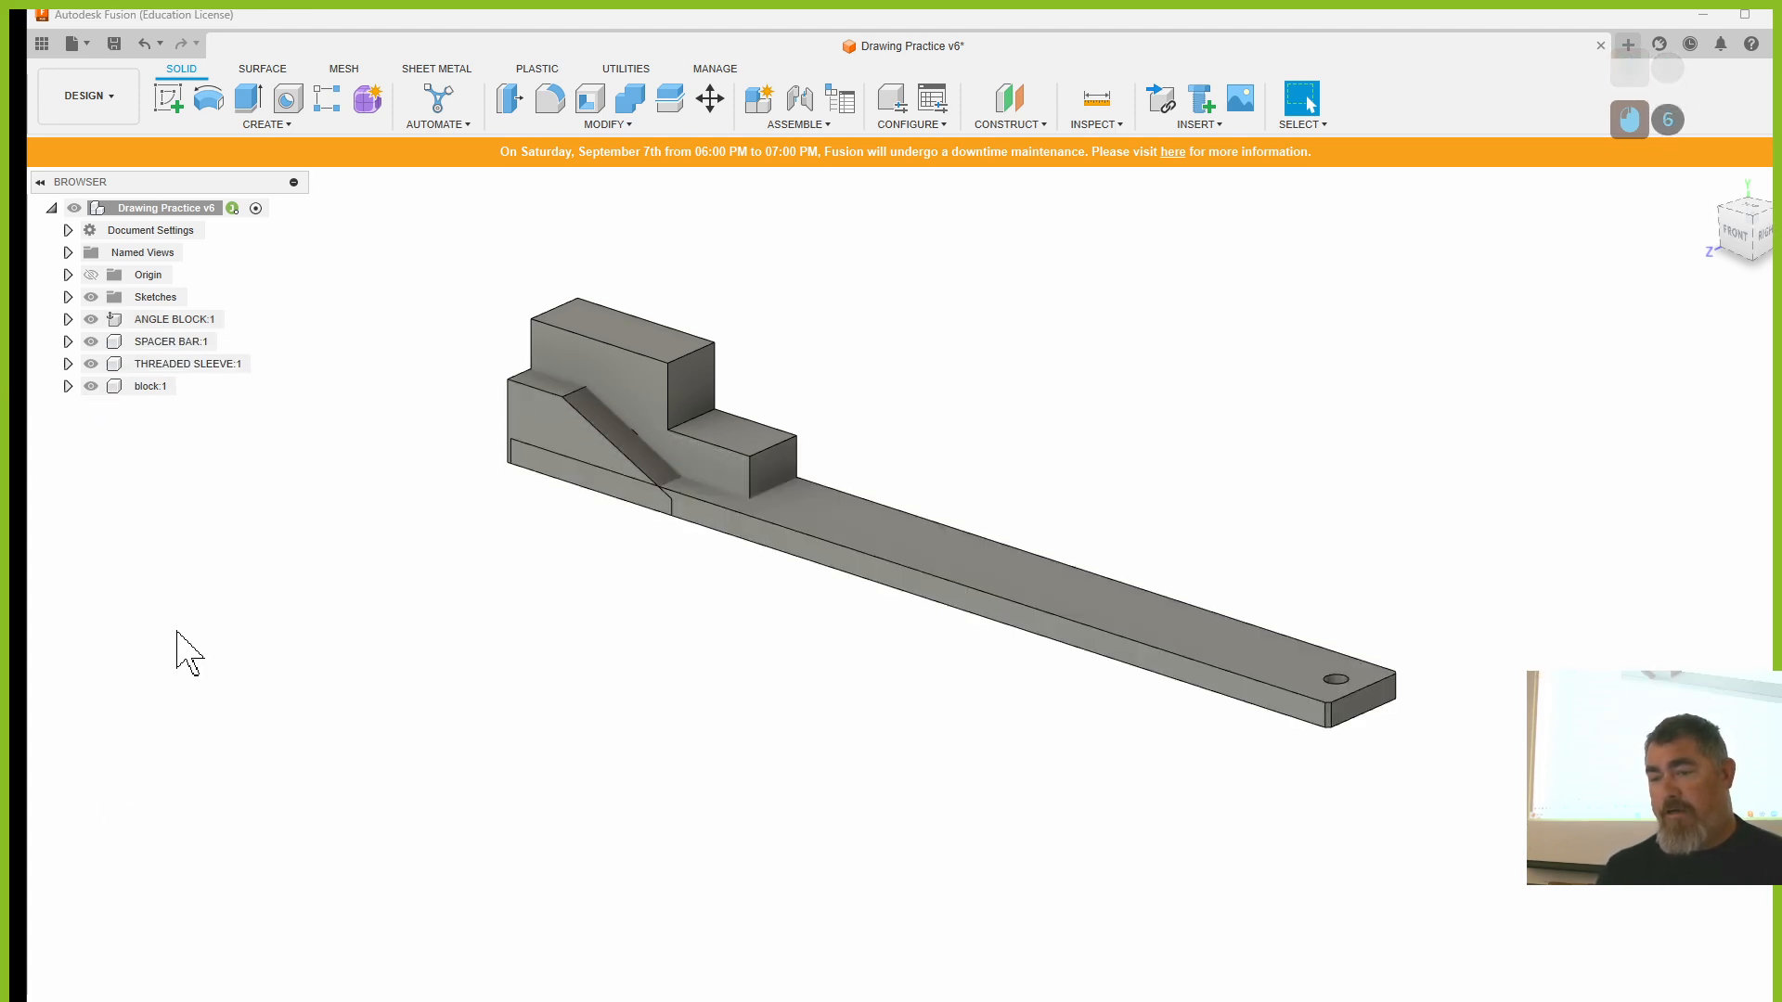
- Create a new manual drawing of the full Drawing Practice assembly using the component template
right_click(186, 210)
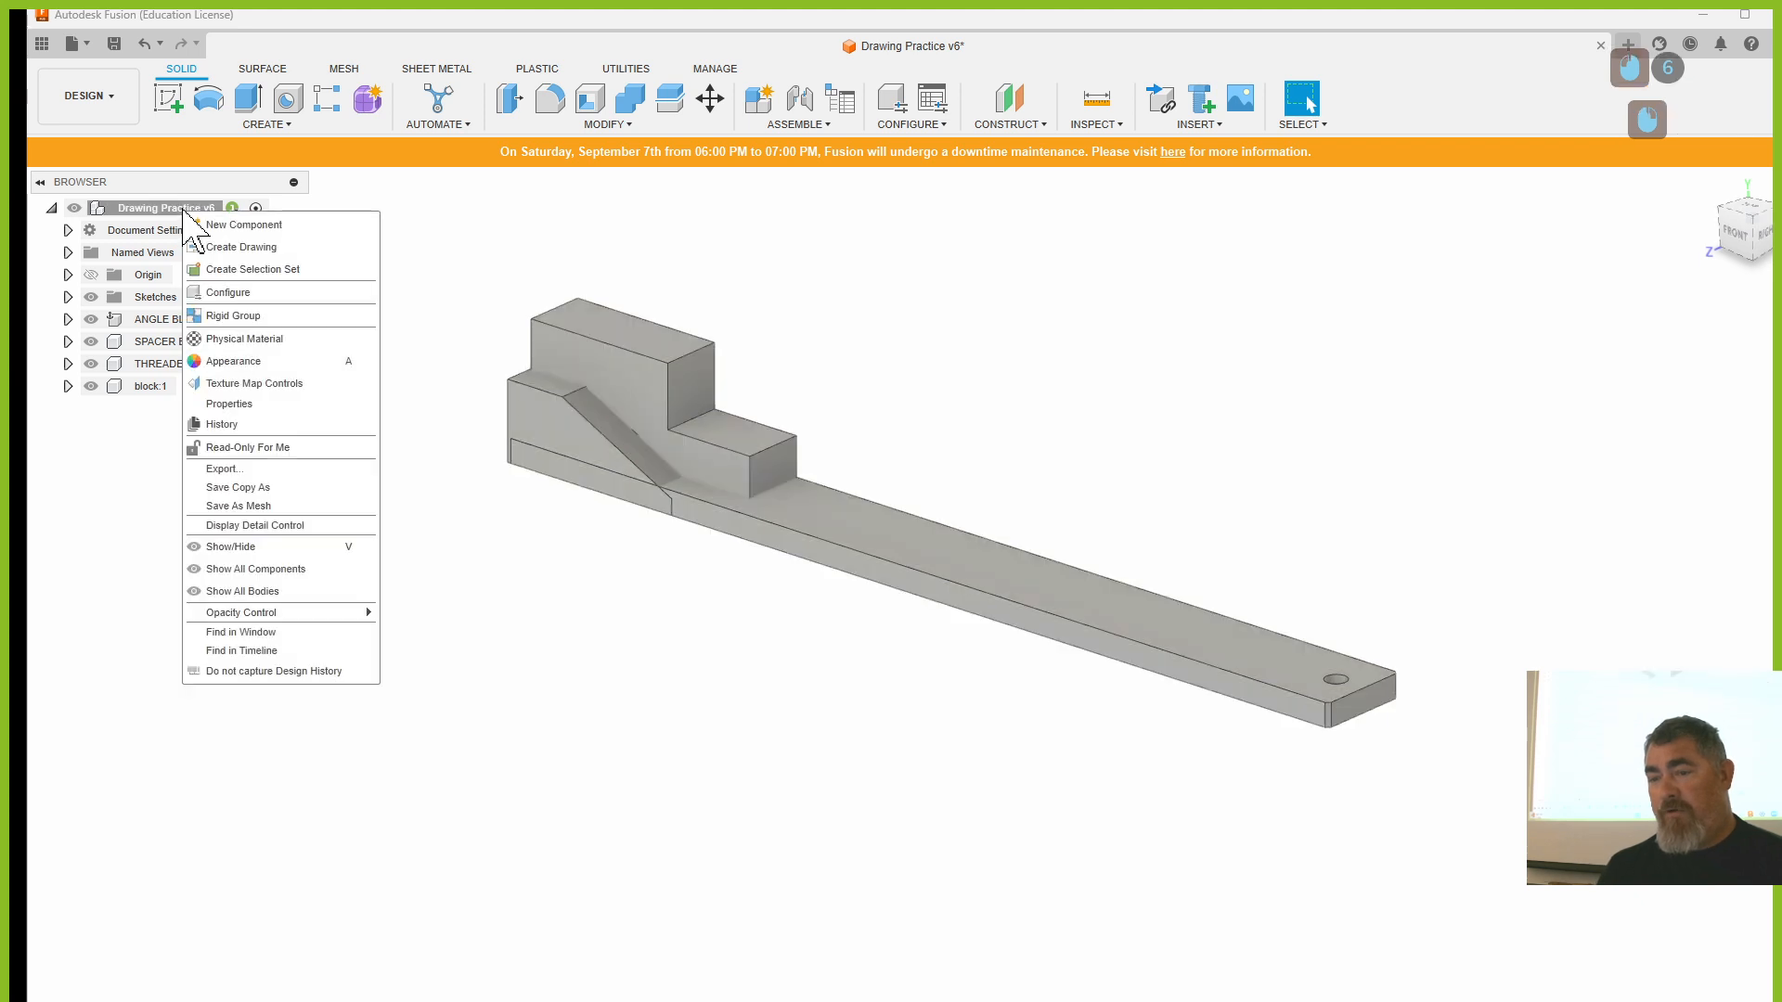
left_click(239, 247)
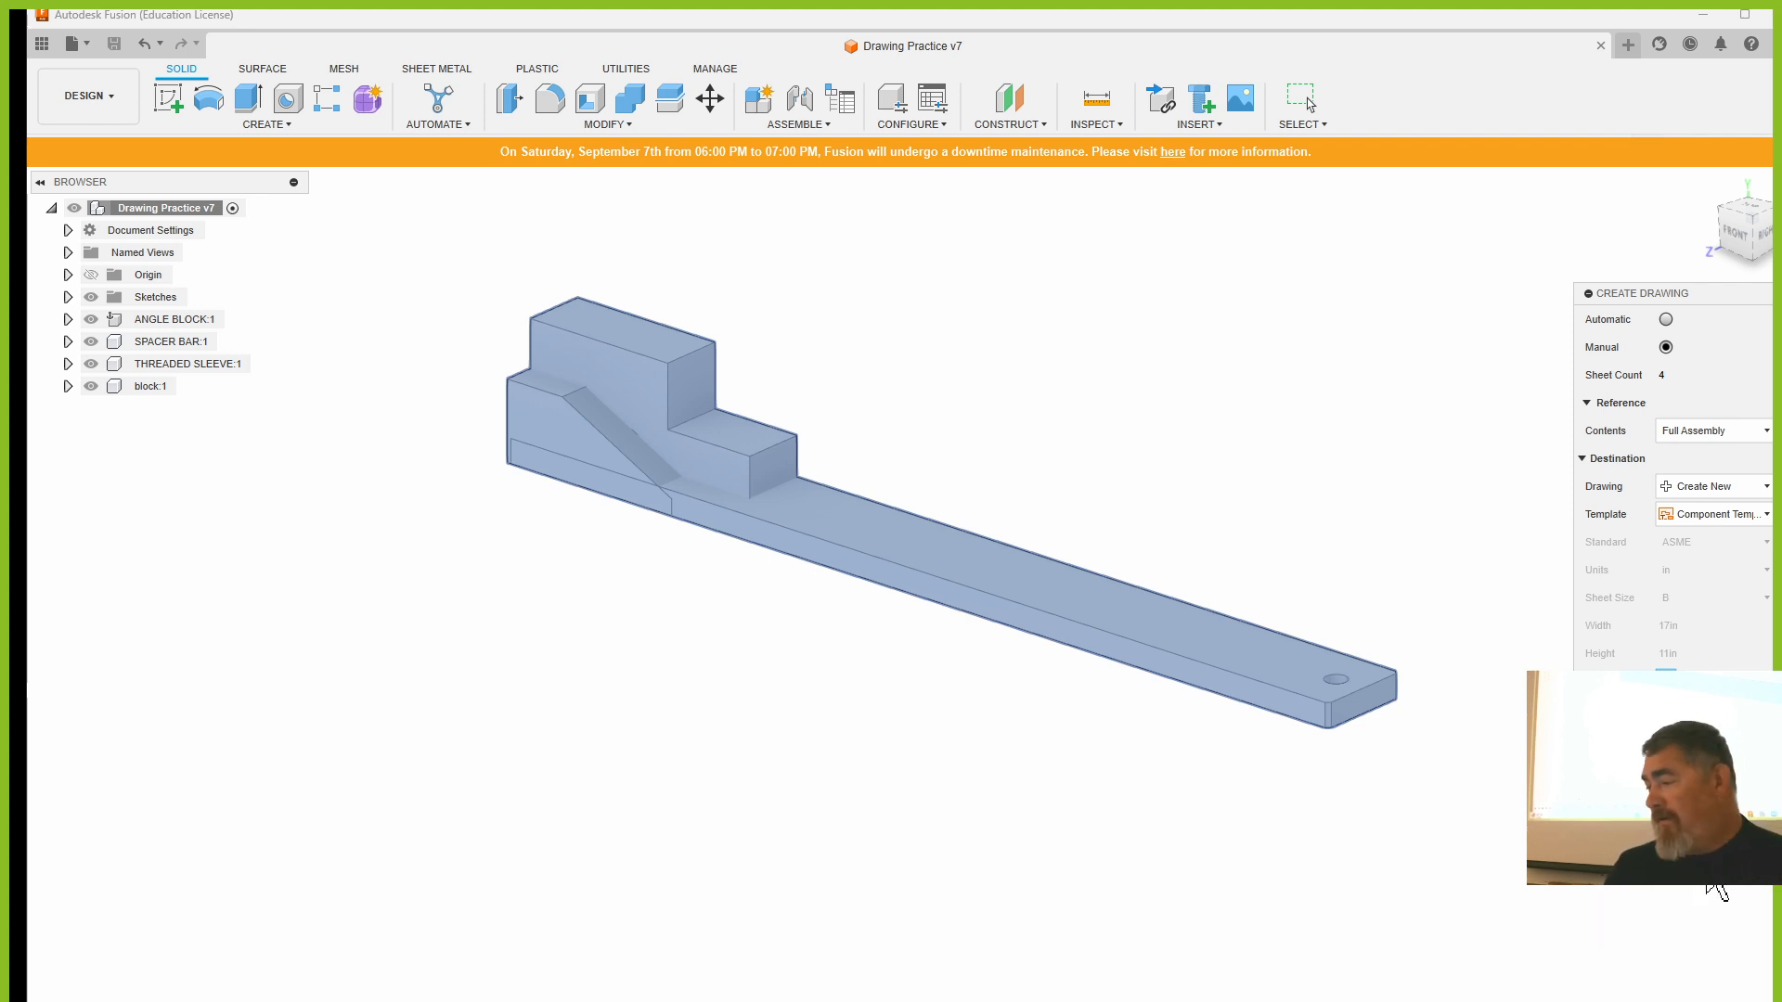
left_click(1667, 681)
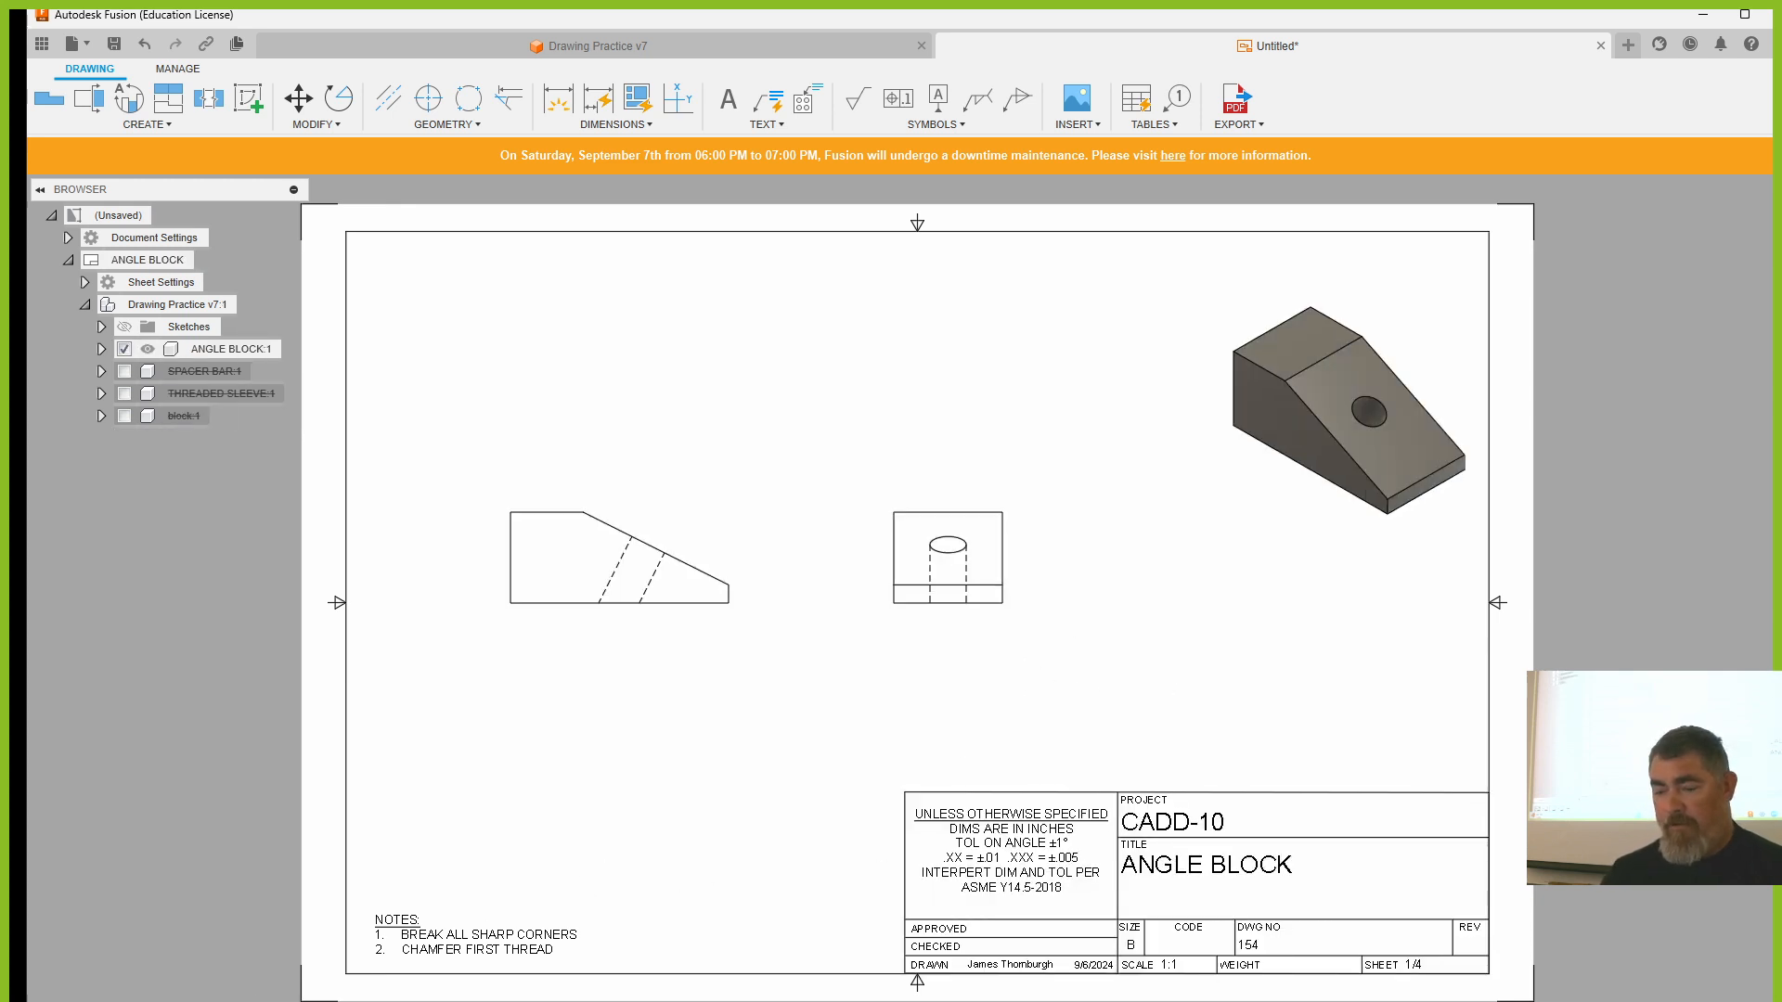
- Review the component sheets of the new drawing, including ANGLE BLOCK and block, and end on the SPACER BAR sheet
left_click(74, 999)
left_click(121, 999)
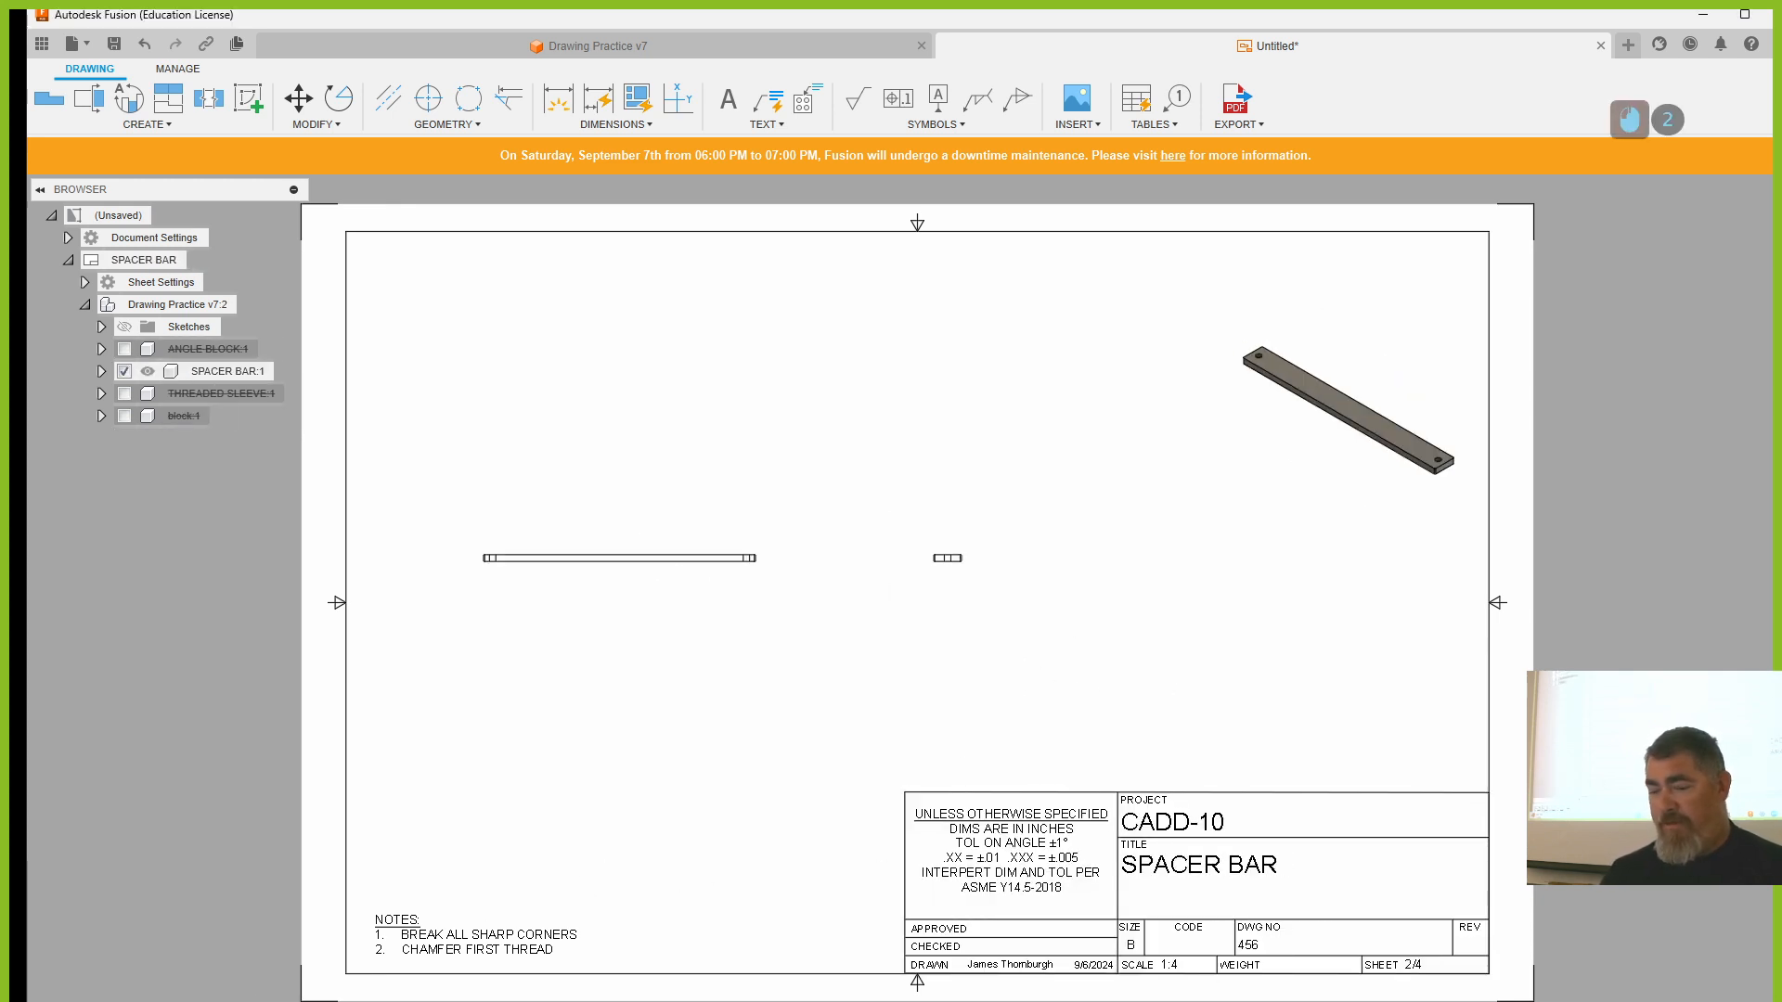
left_click(149, 999)
left_click(193, 999)
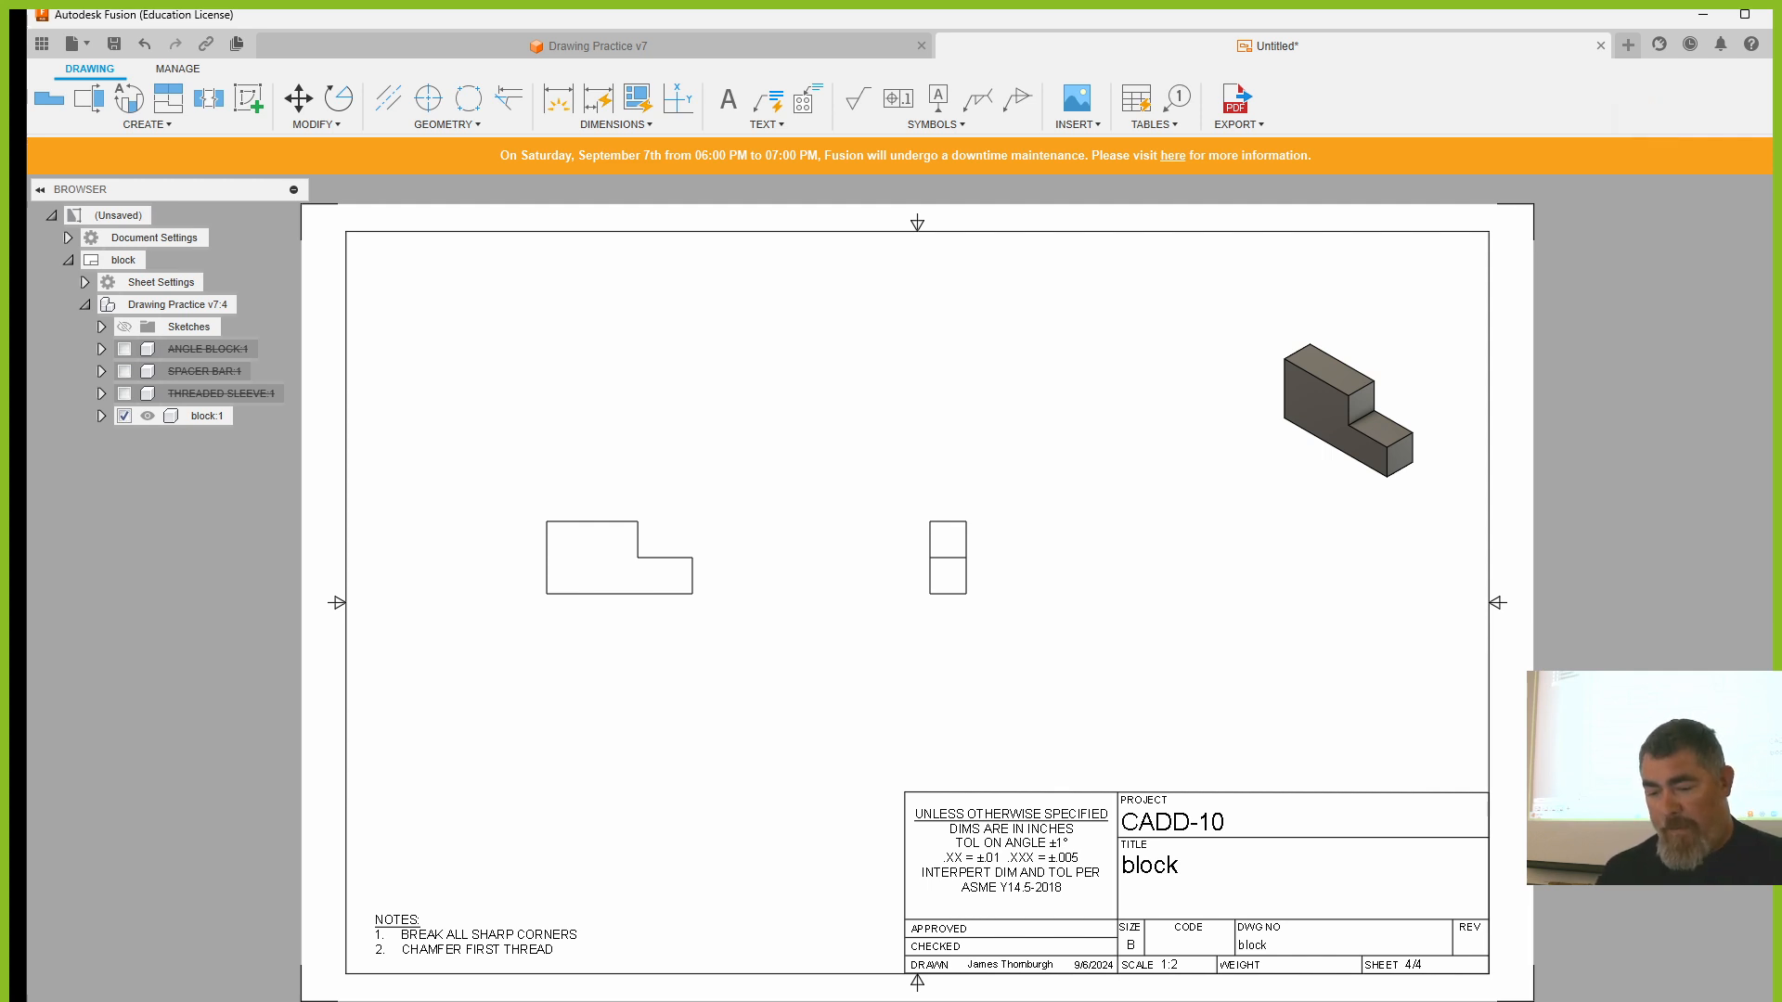
left_click(59, 999)
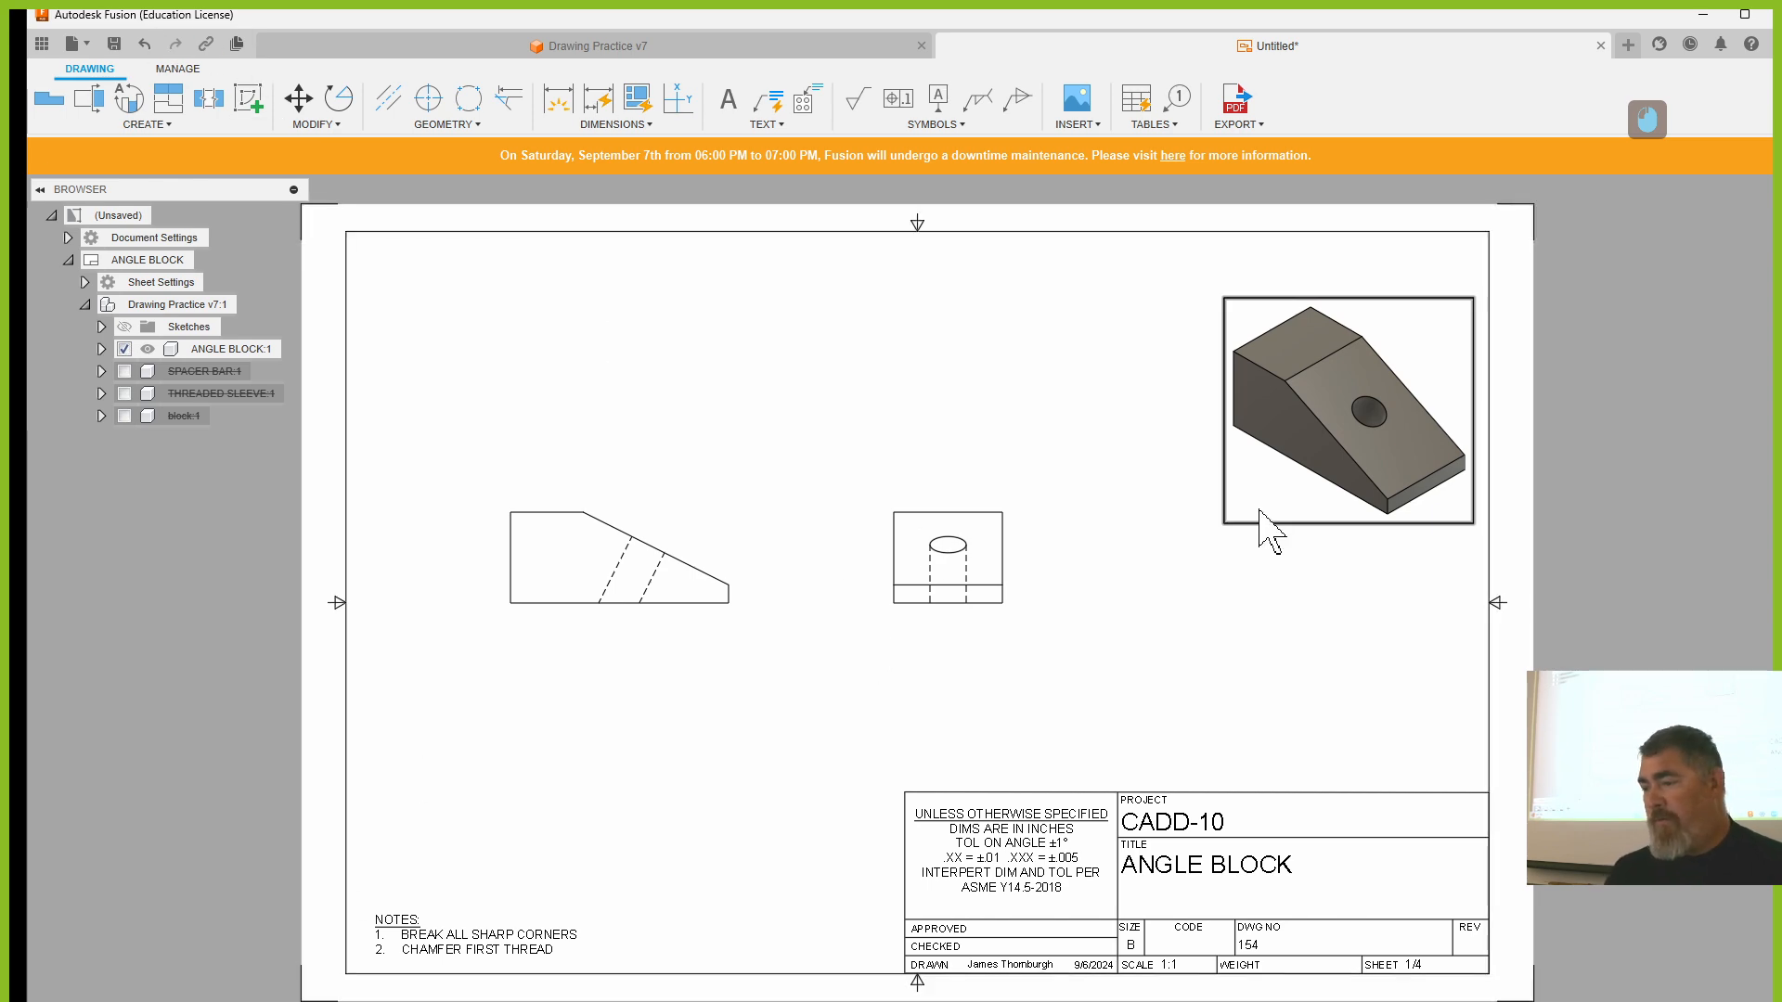
left_click(93, 999)
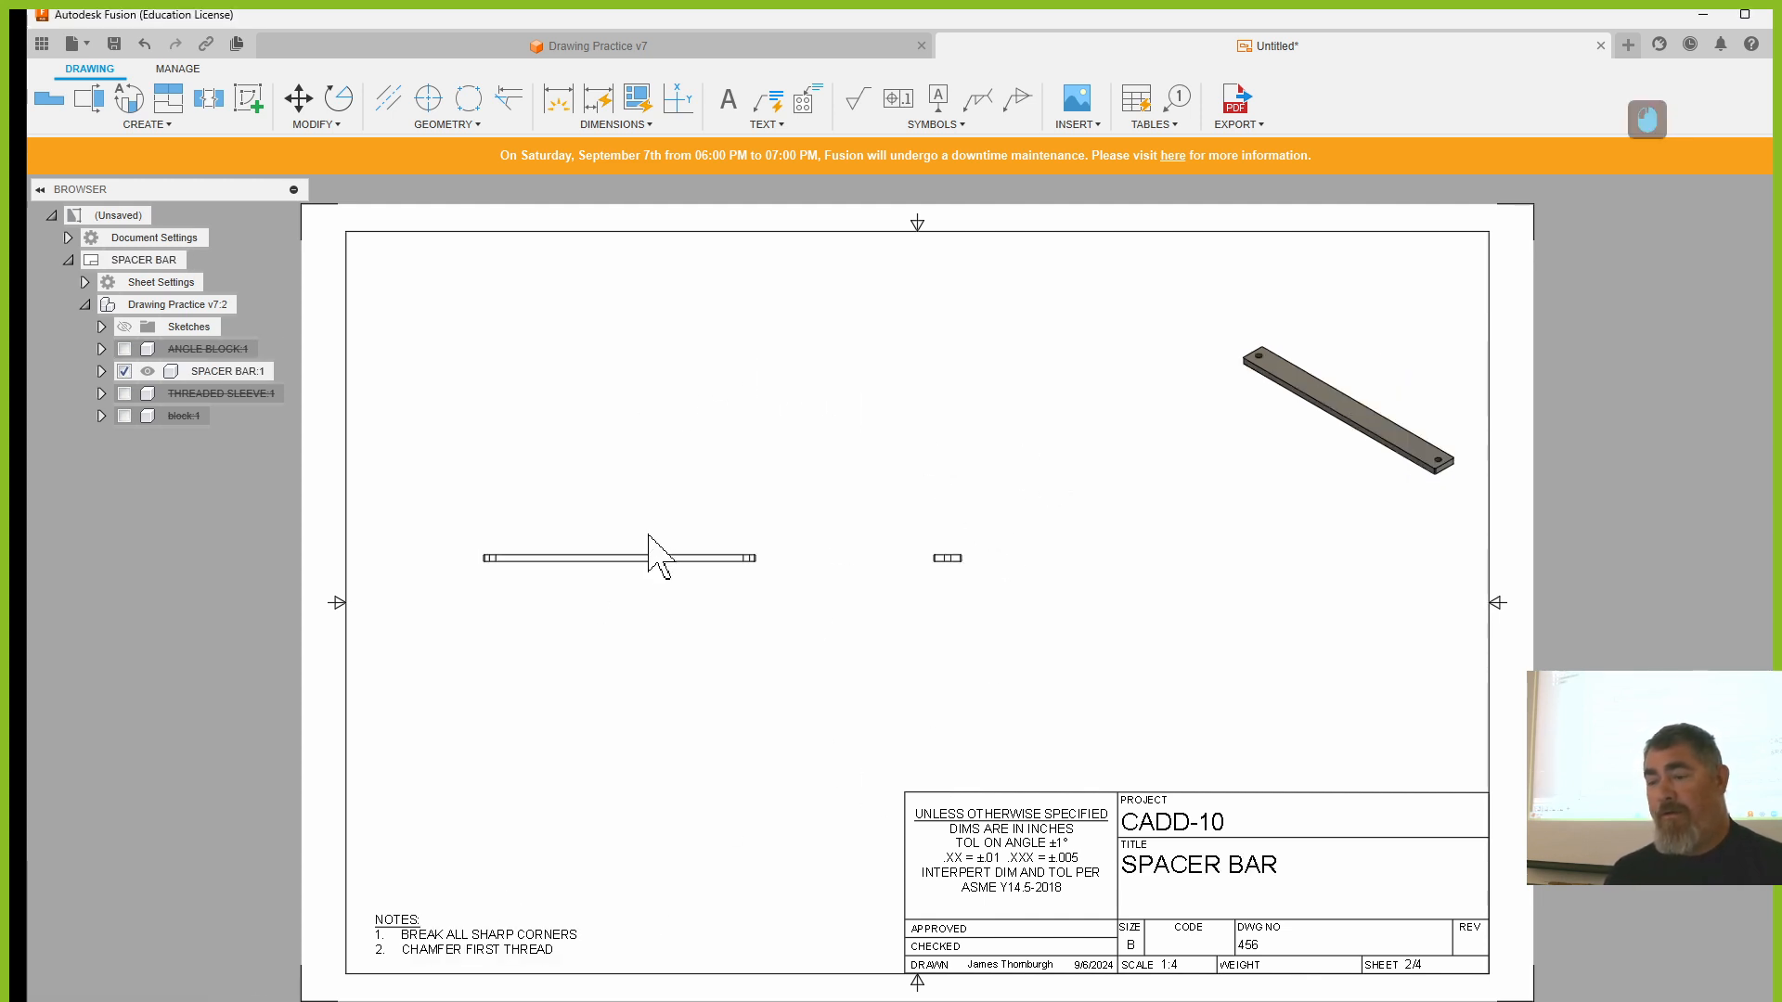
left_click(168, 100)
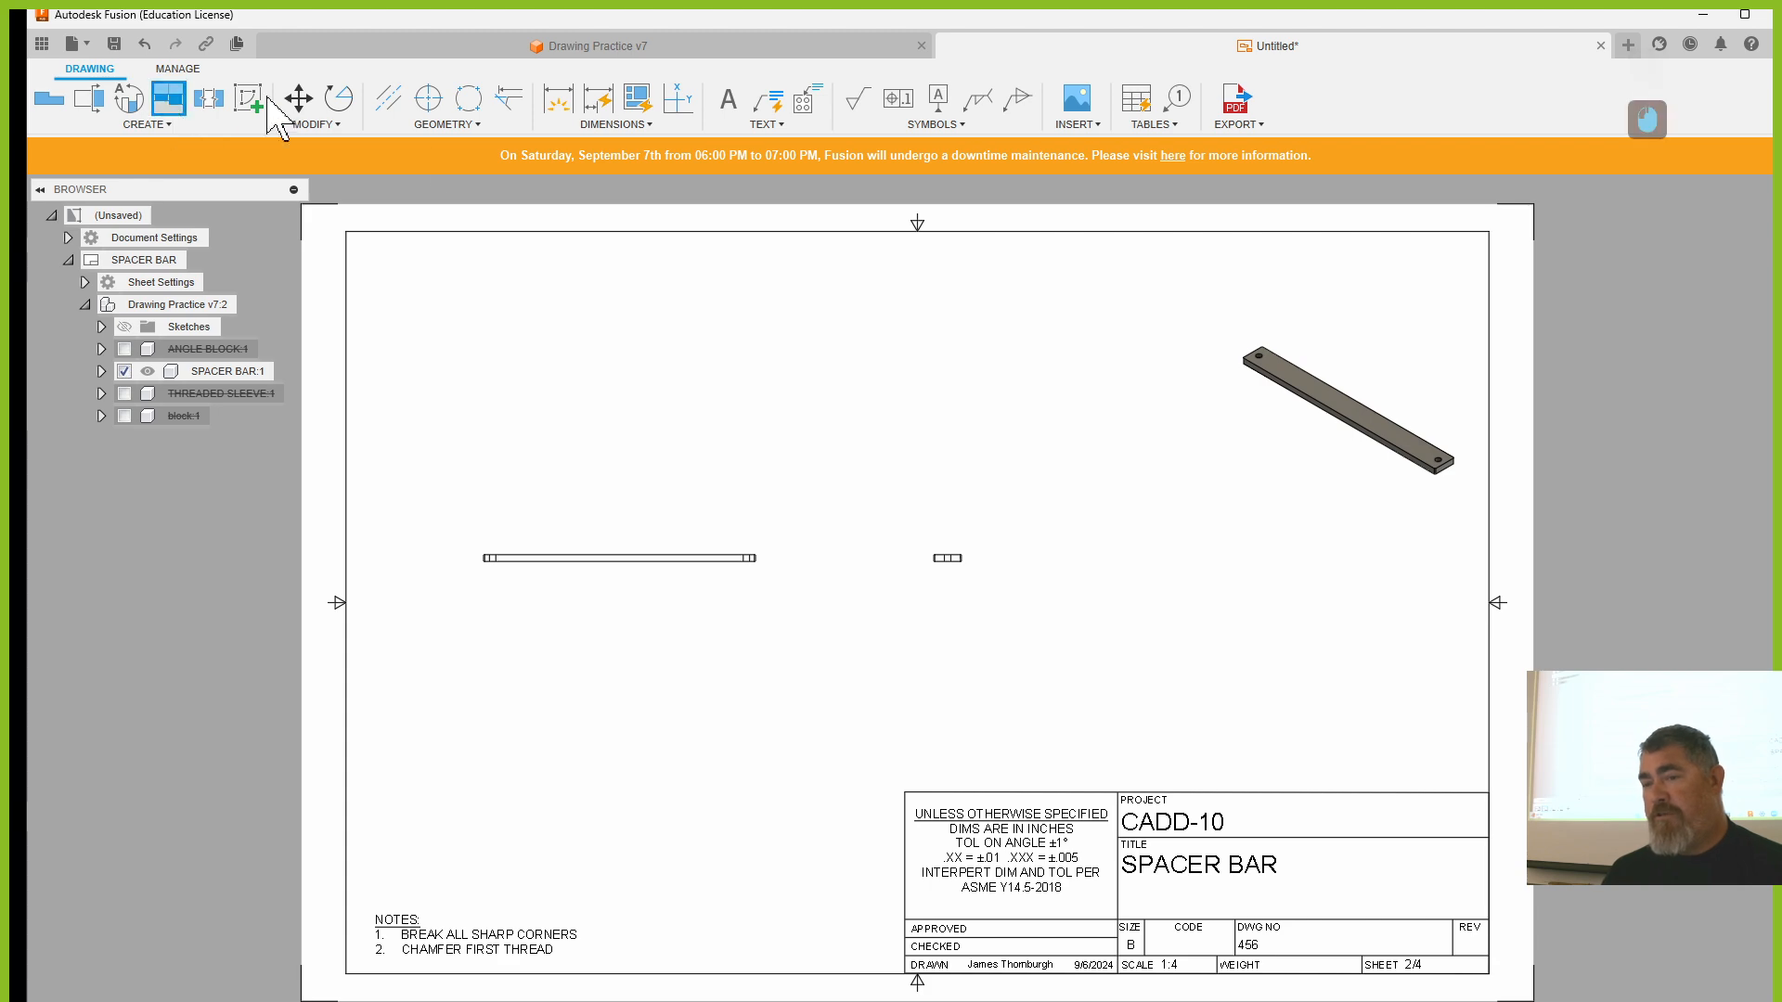
left_click(714, 559)
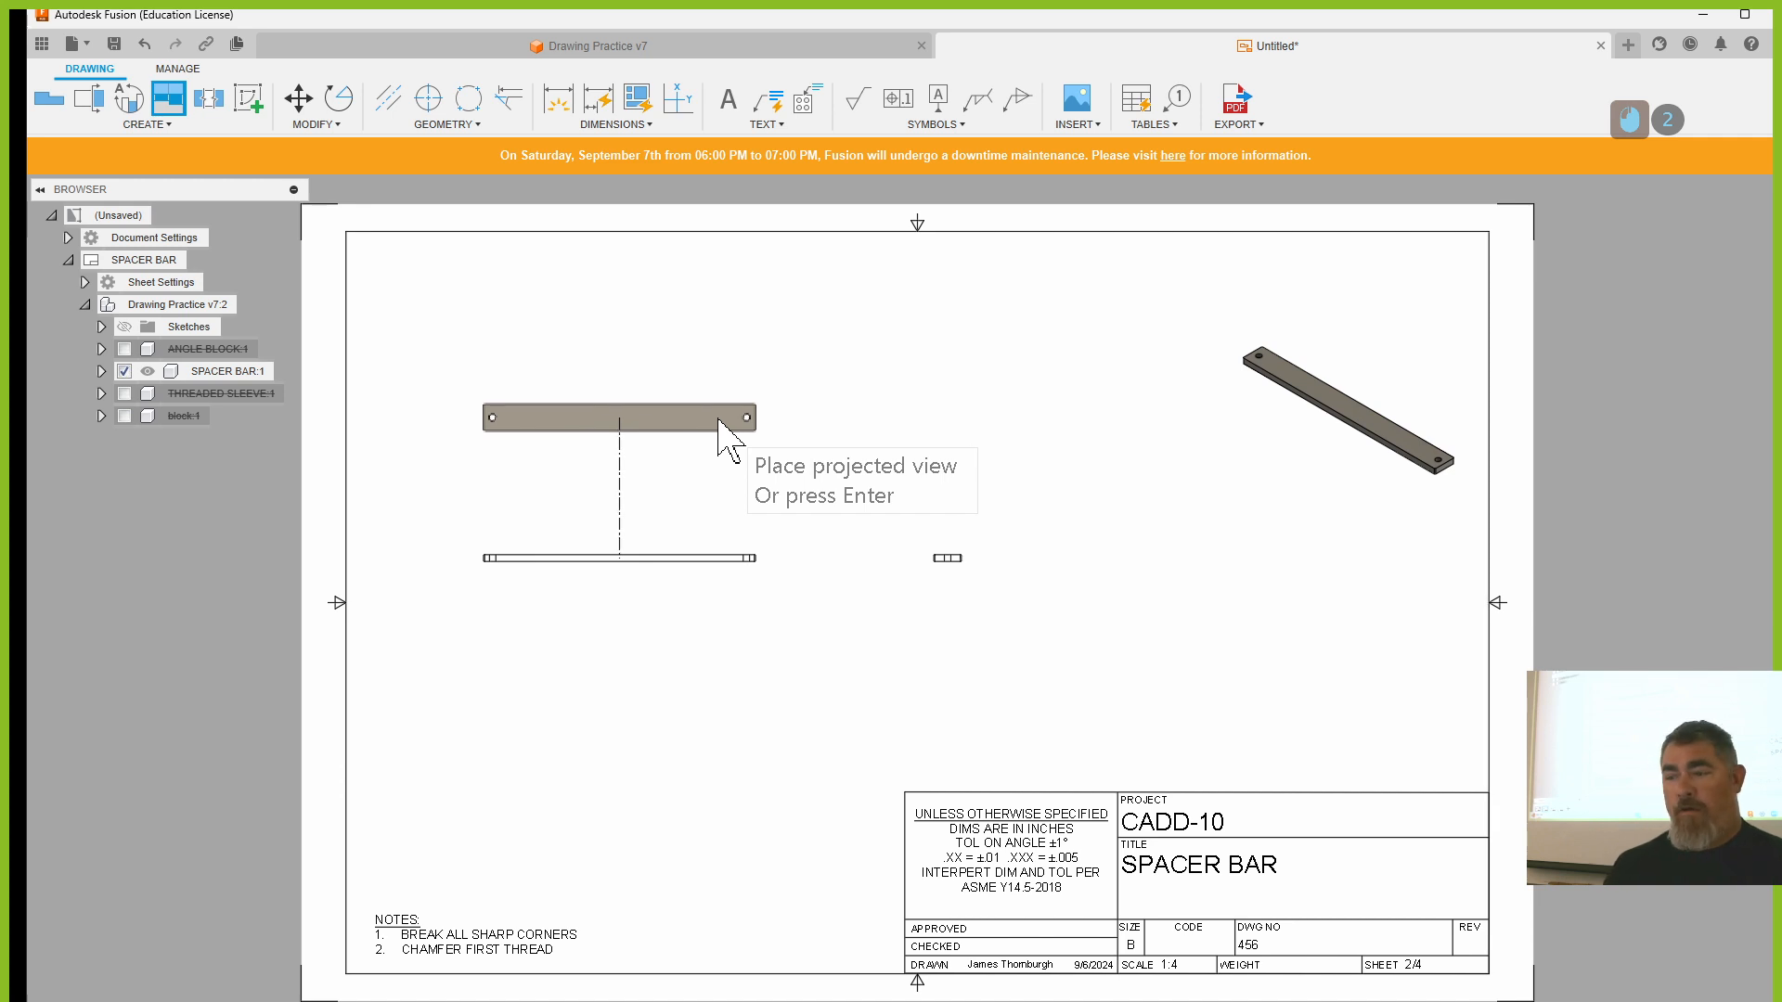
key("Escape")
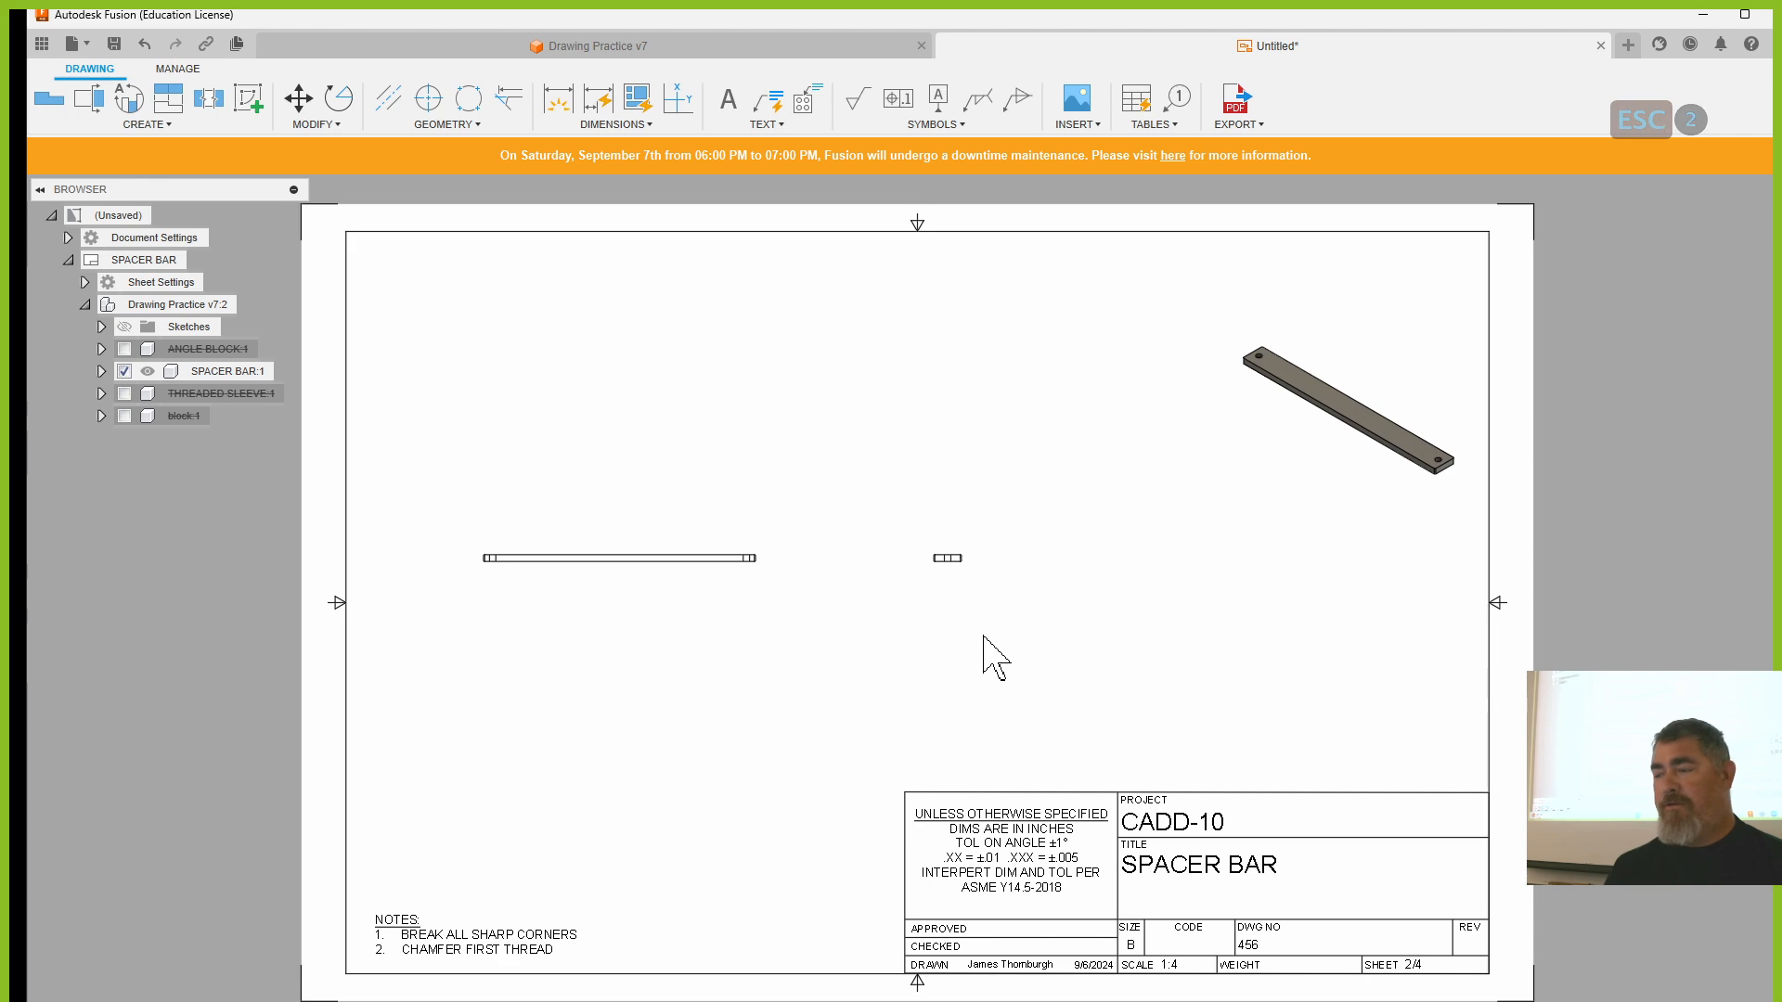
- Set the spacer bar base view's orientation to the named view TOP and its scale to 1:1
double_click(682, 562)
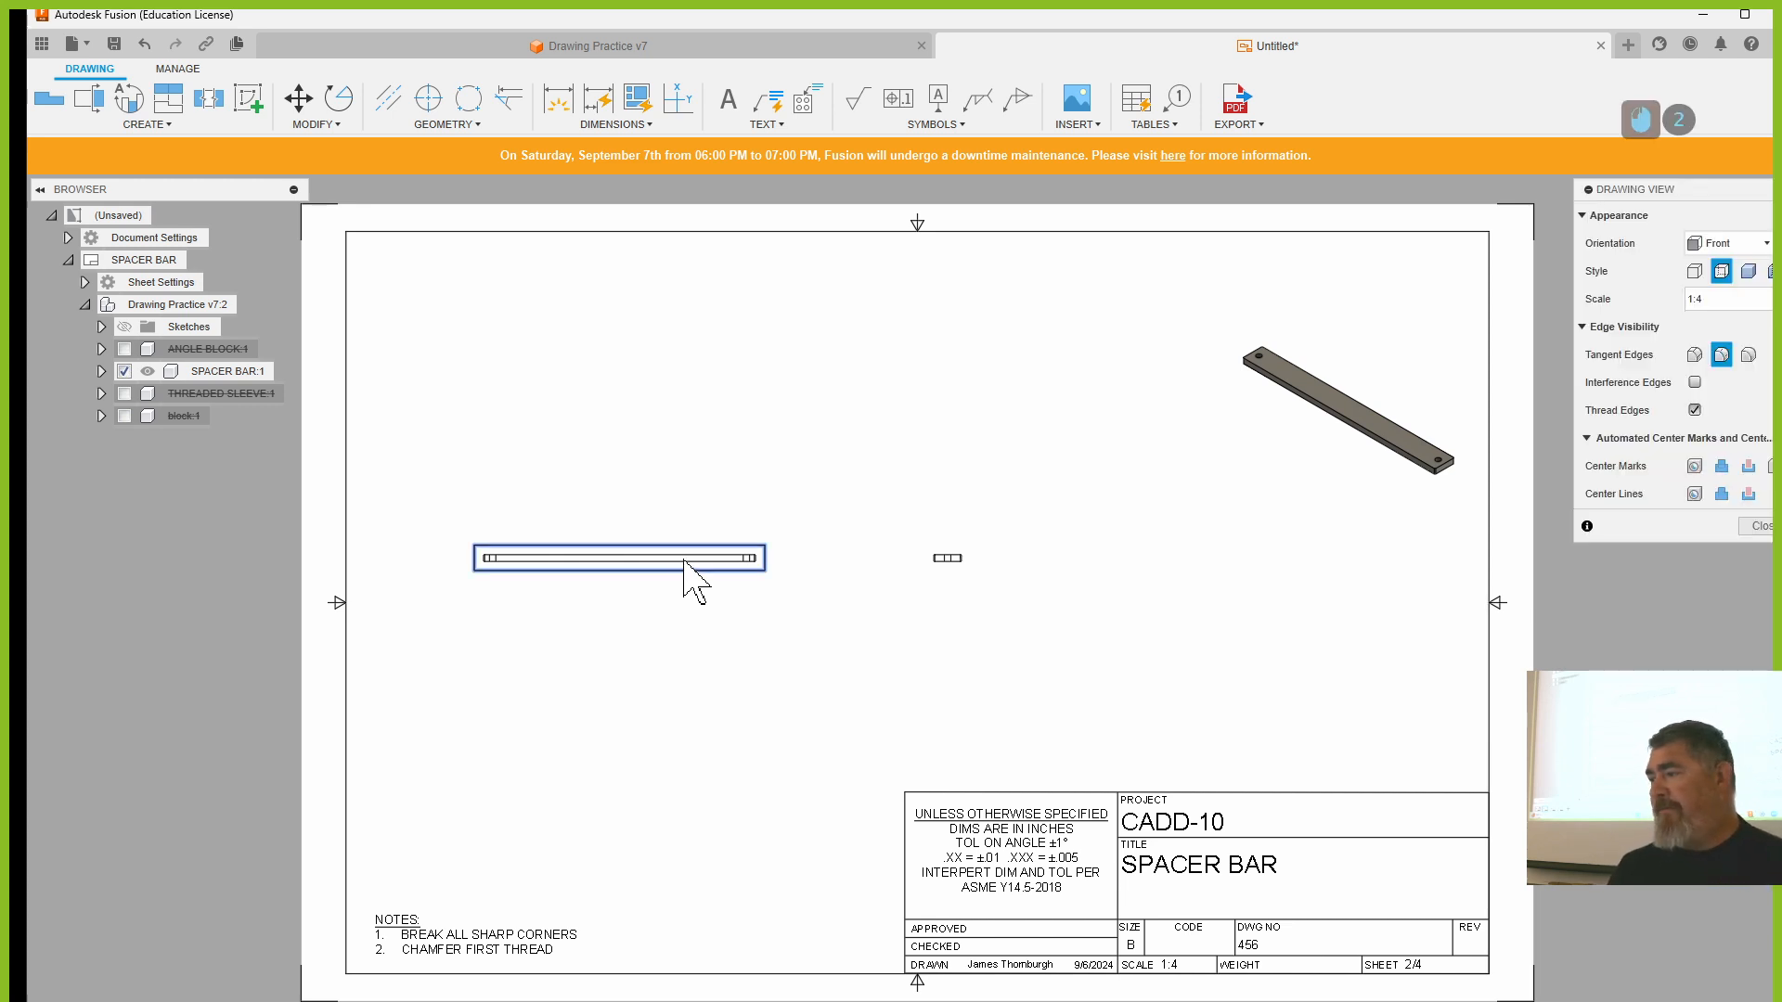
left_click_drag(1680, 197, 1615, 191)
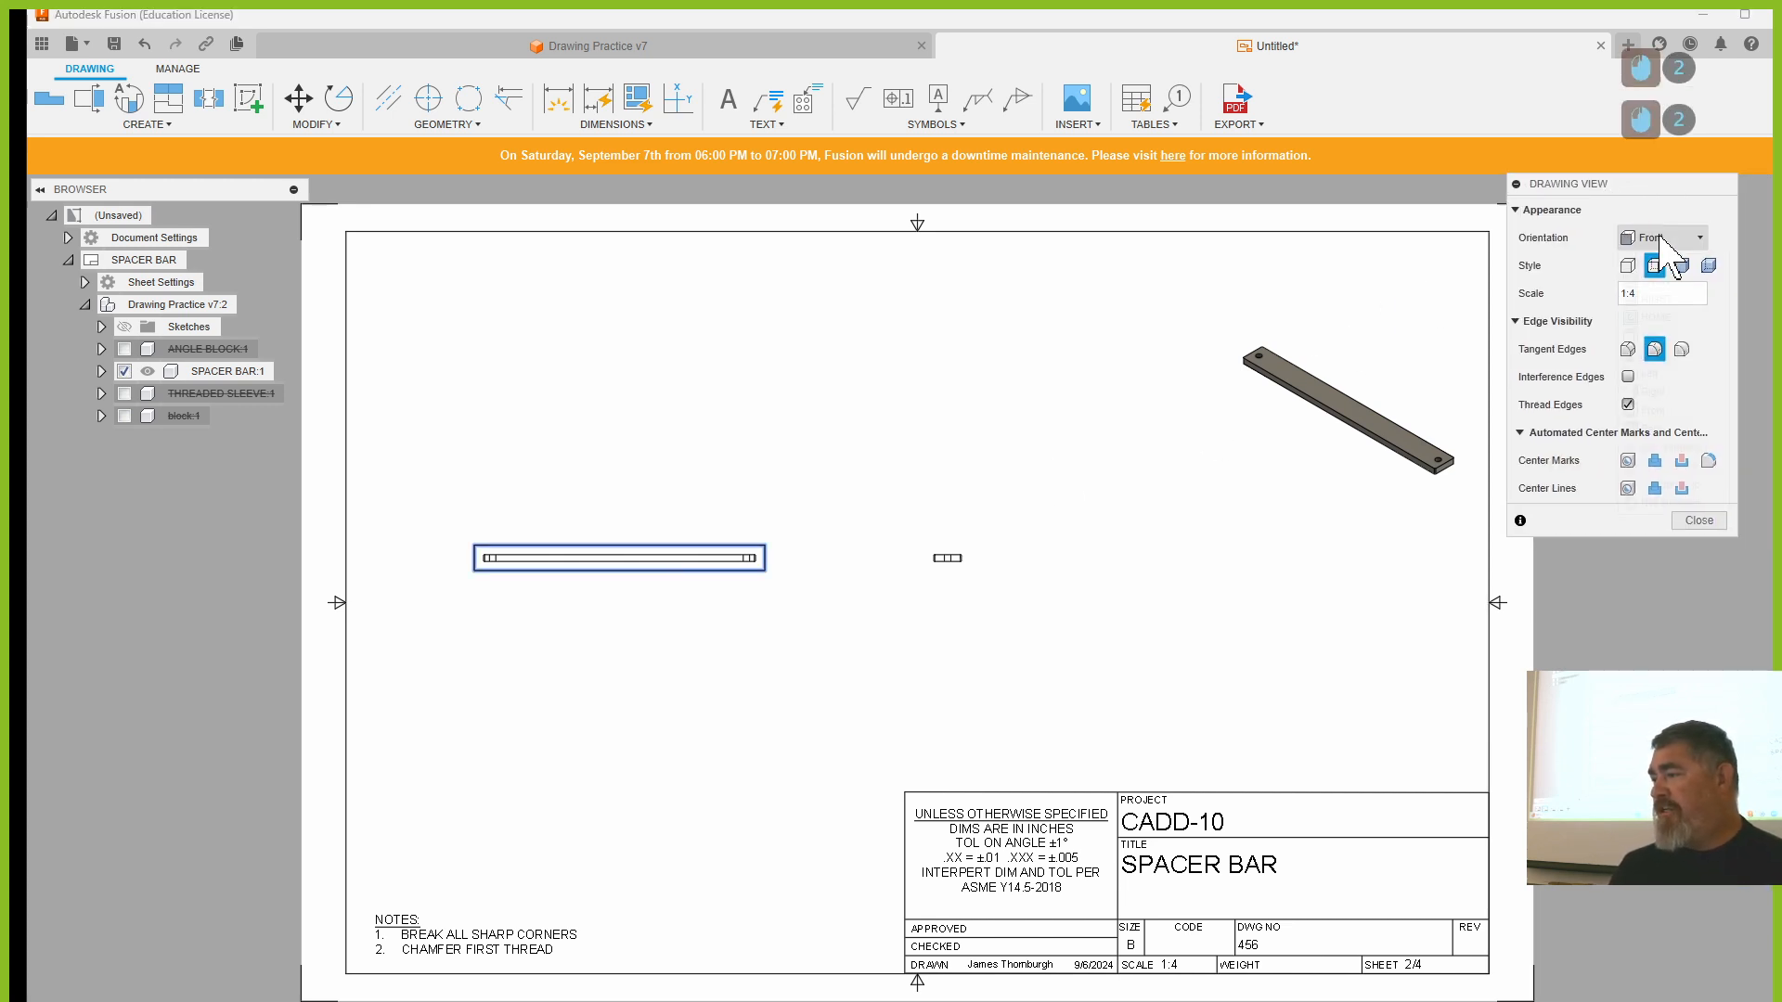
left_click(1665, 233)
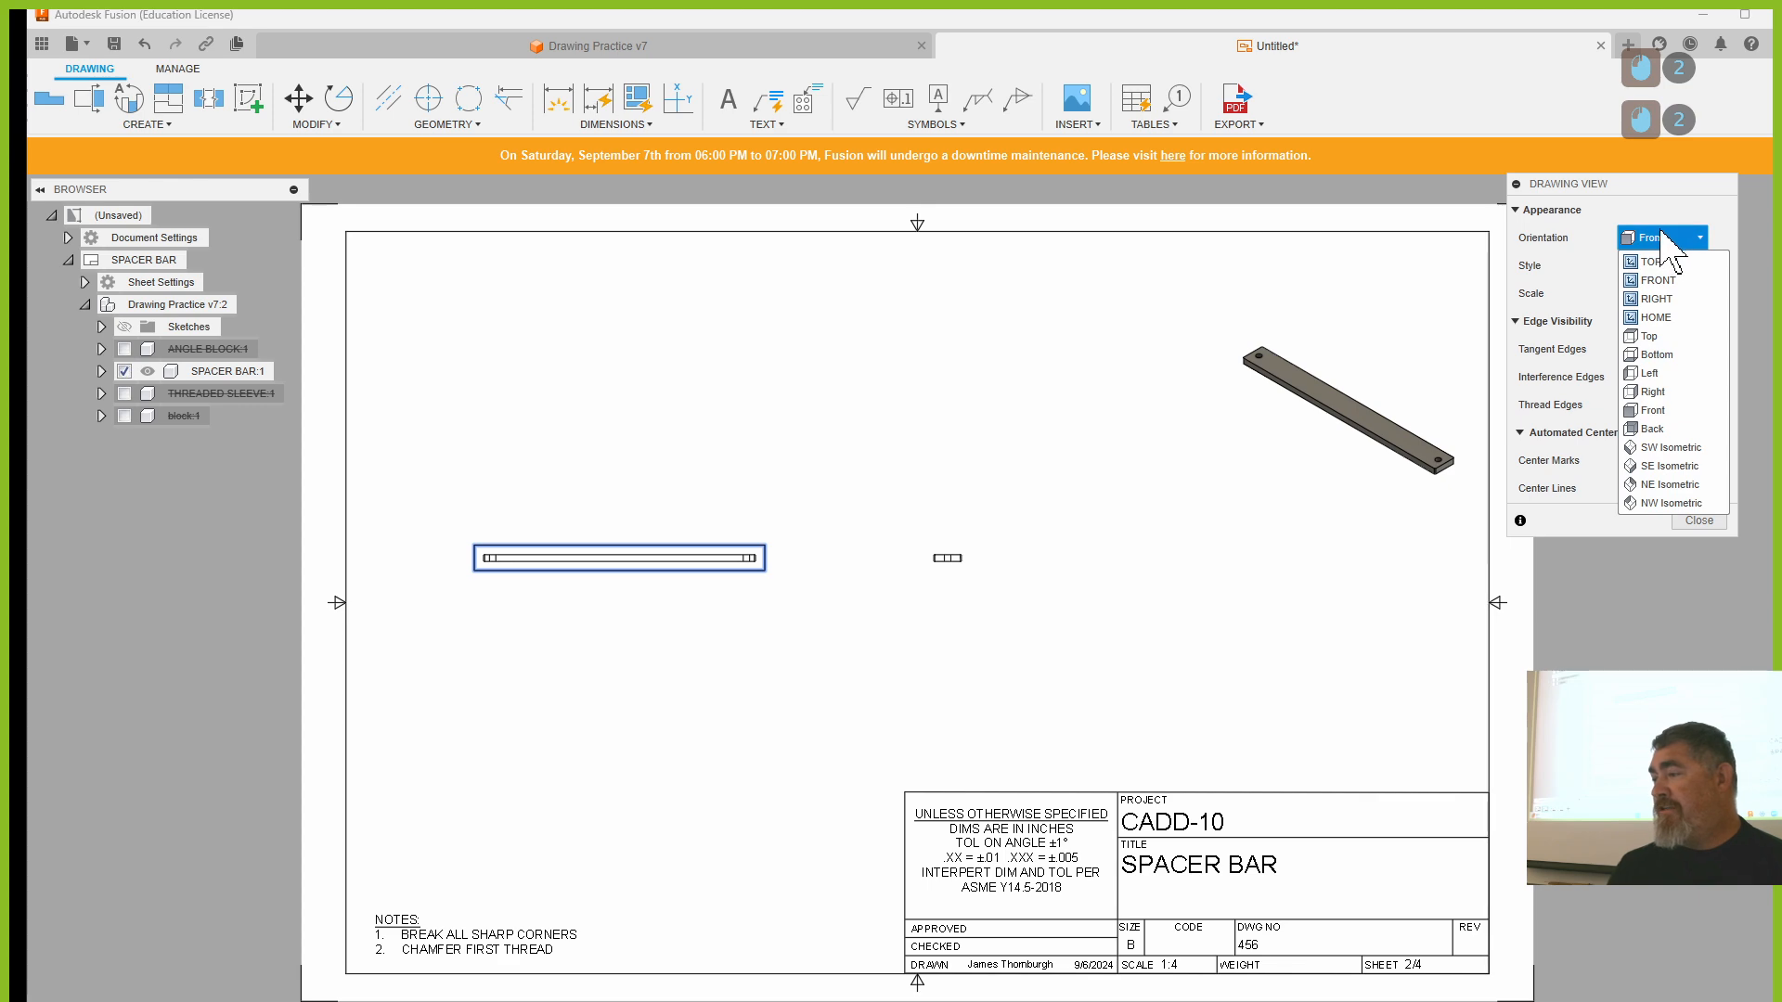
left_click(1657, 262)
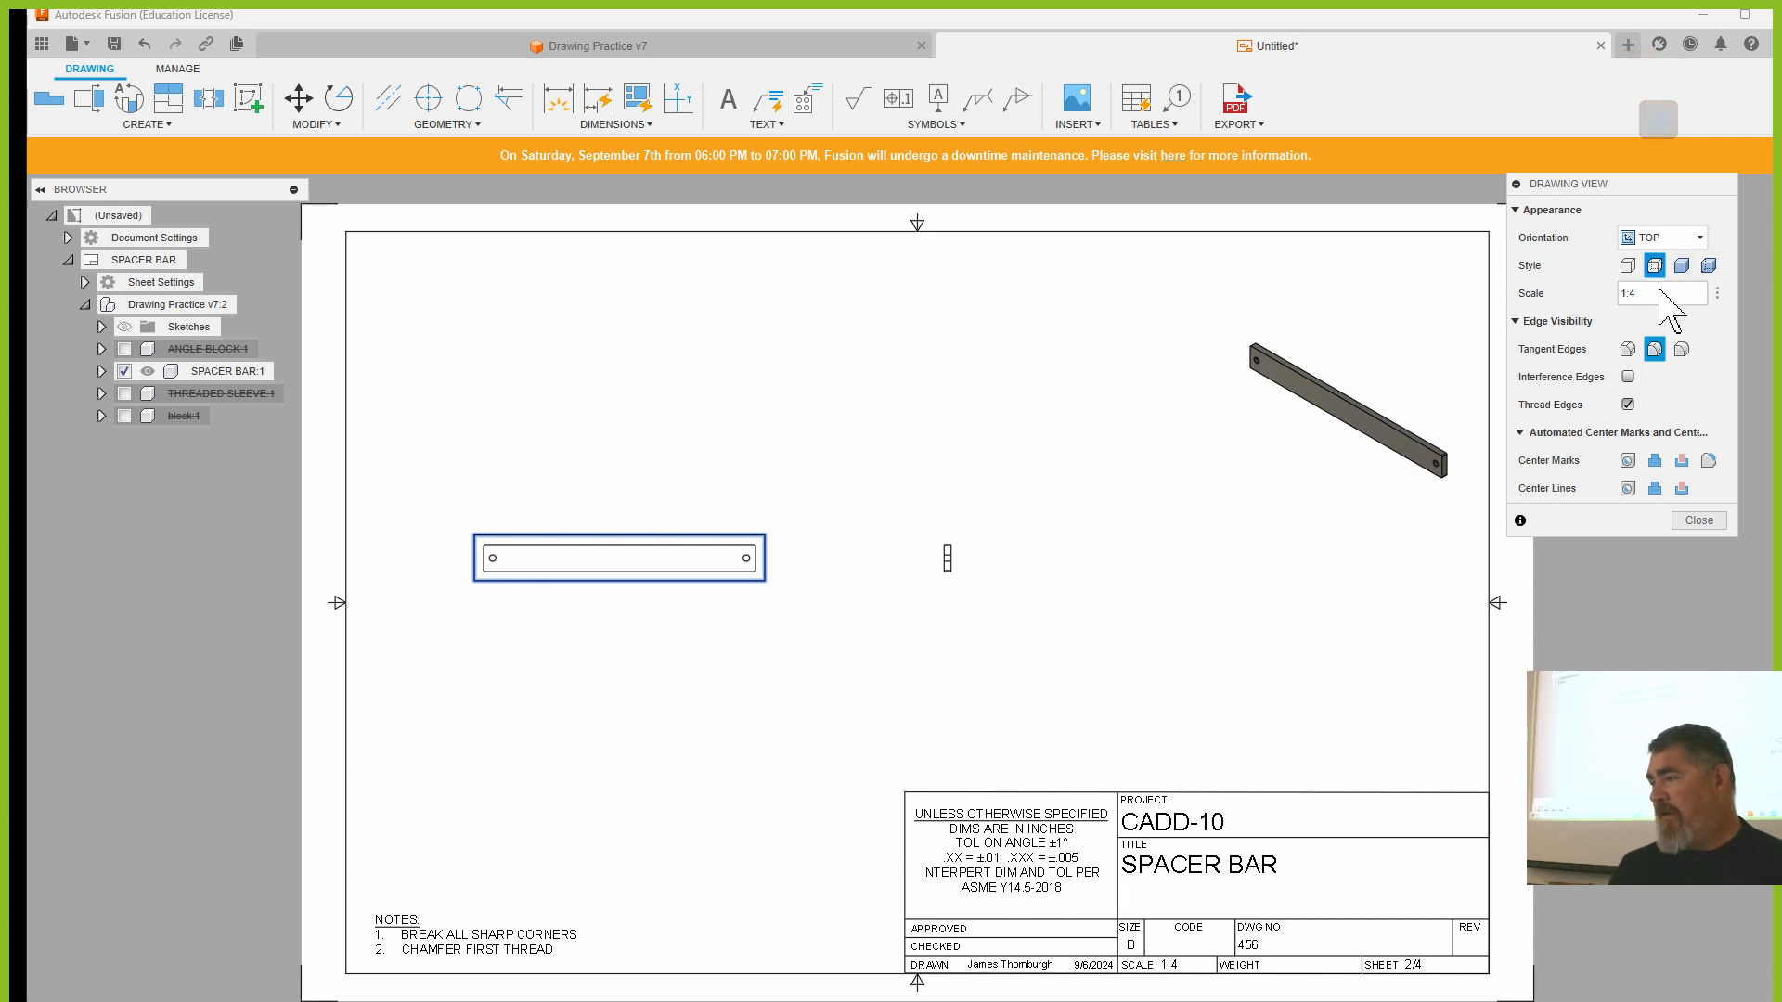
key("BackSpace")
type("1")
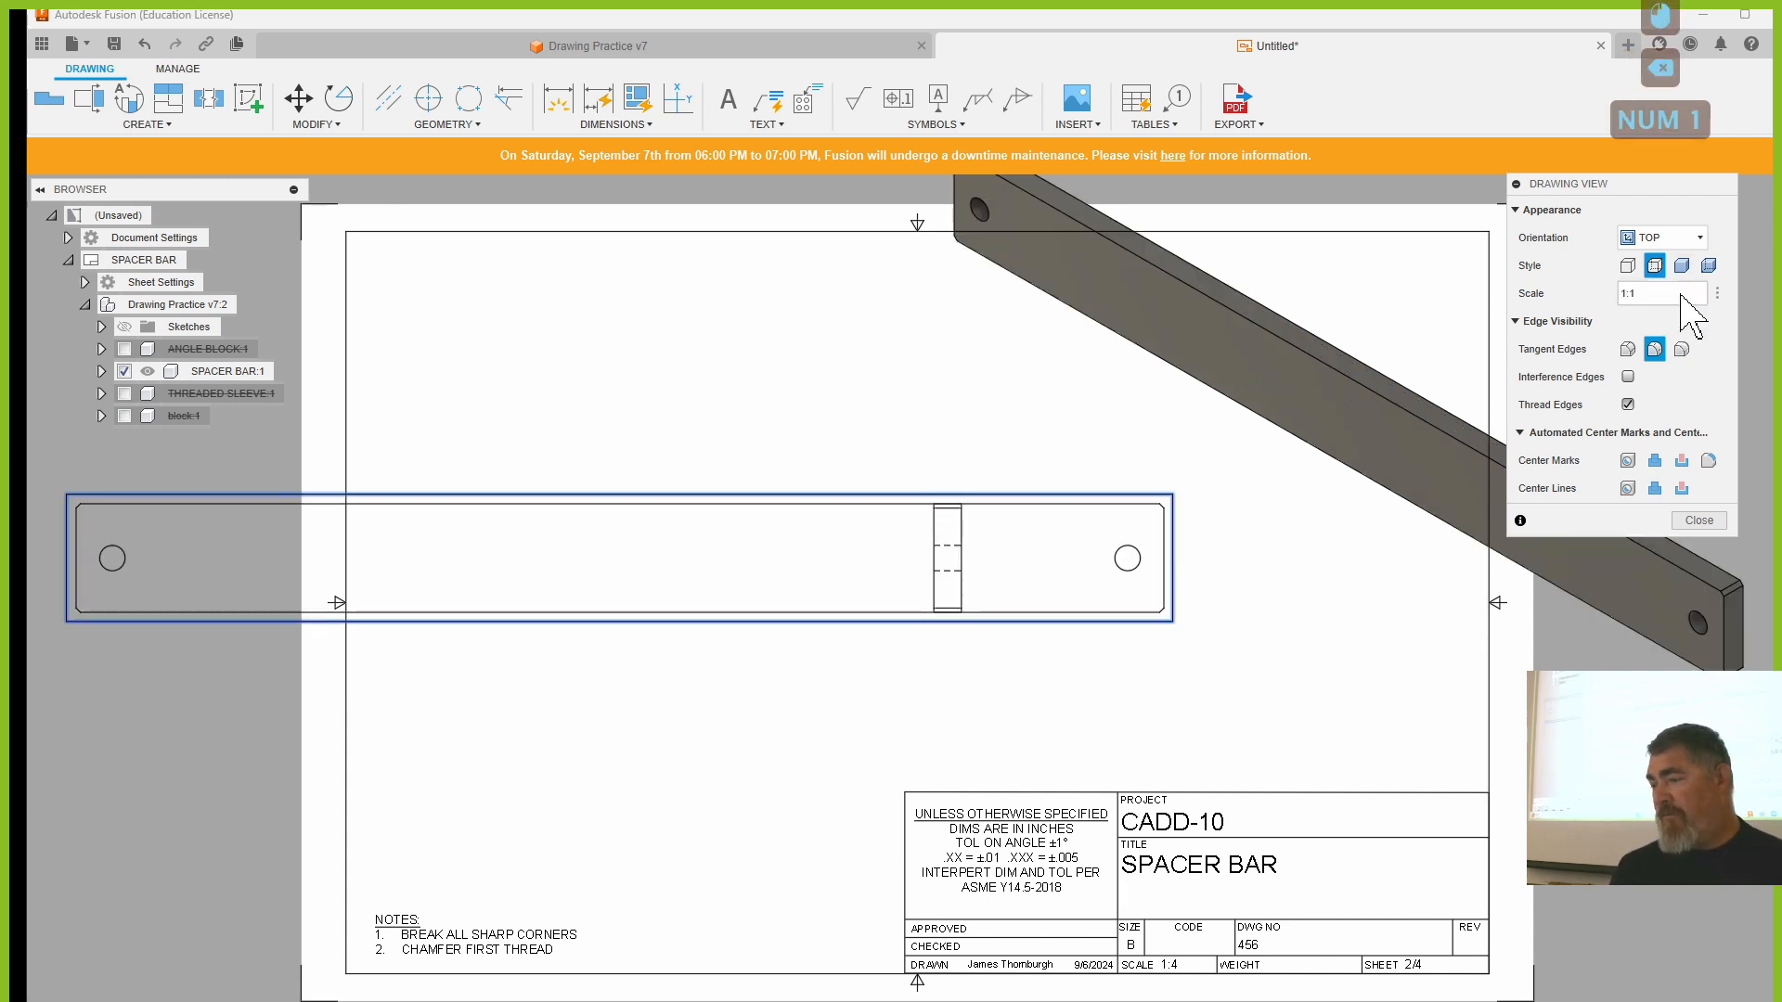
key("Return")
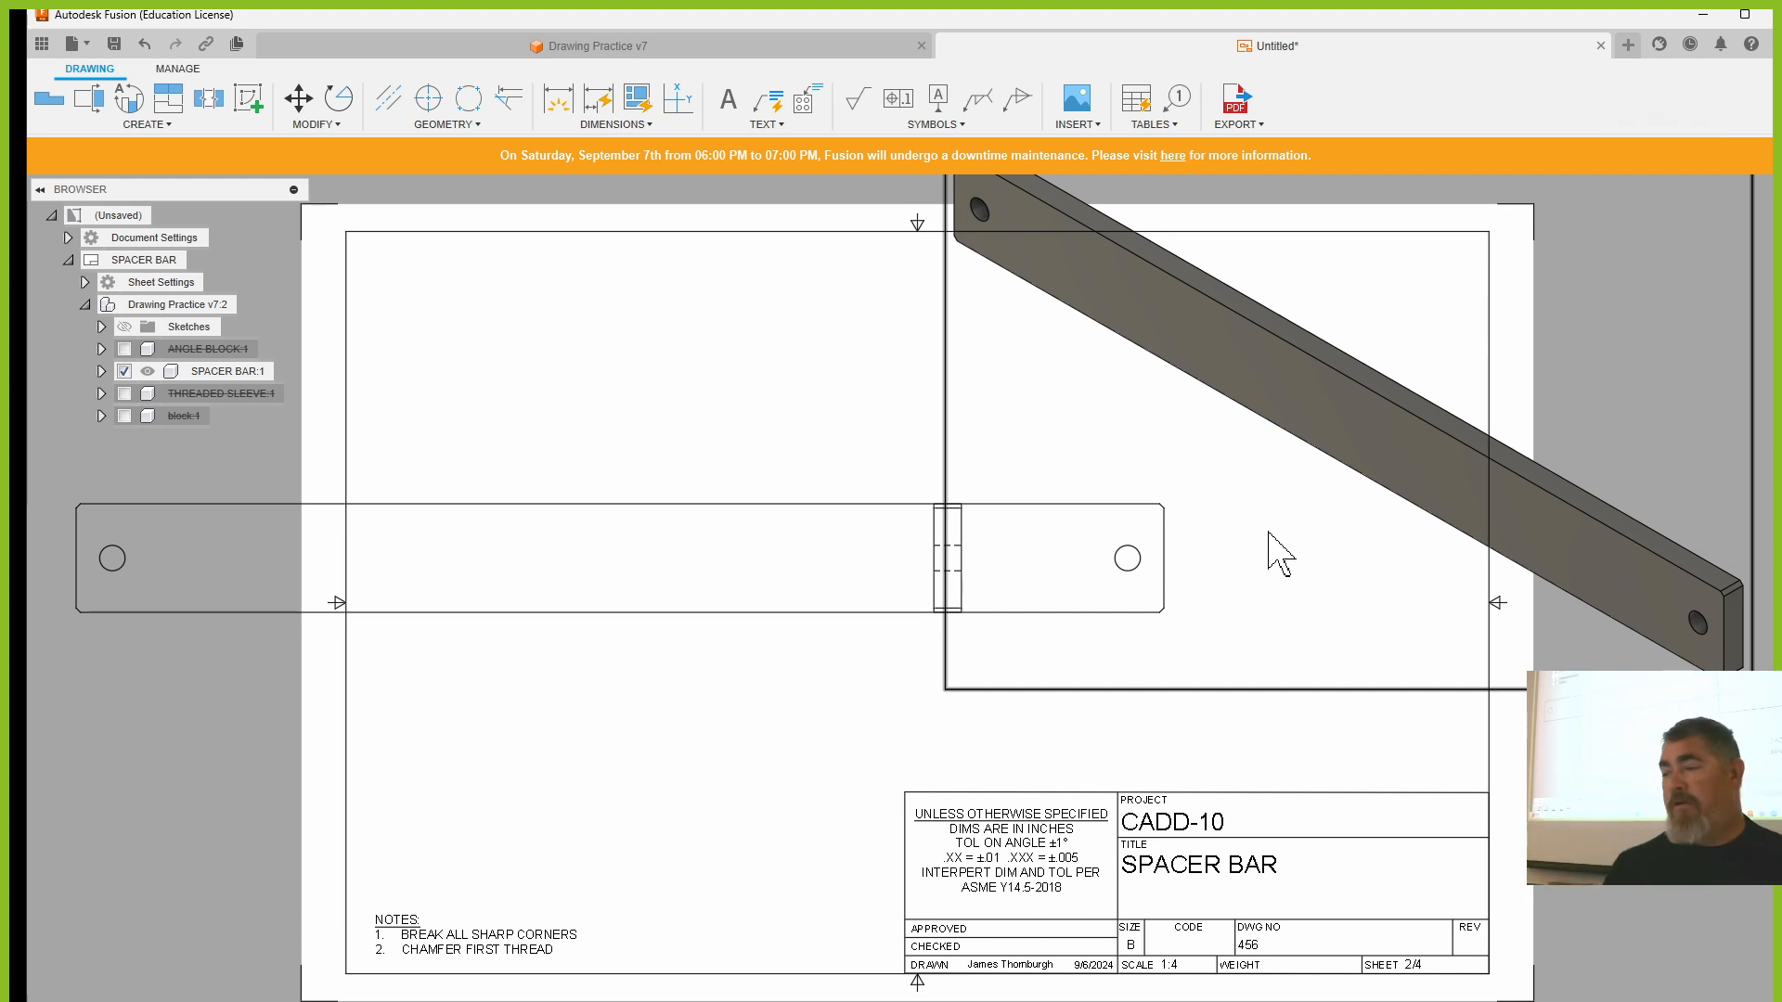
- Set the isometric view's scale to .3 and move the view into the sheet's upper right corner
double_click(1389, 685)
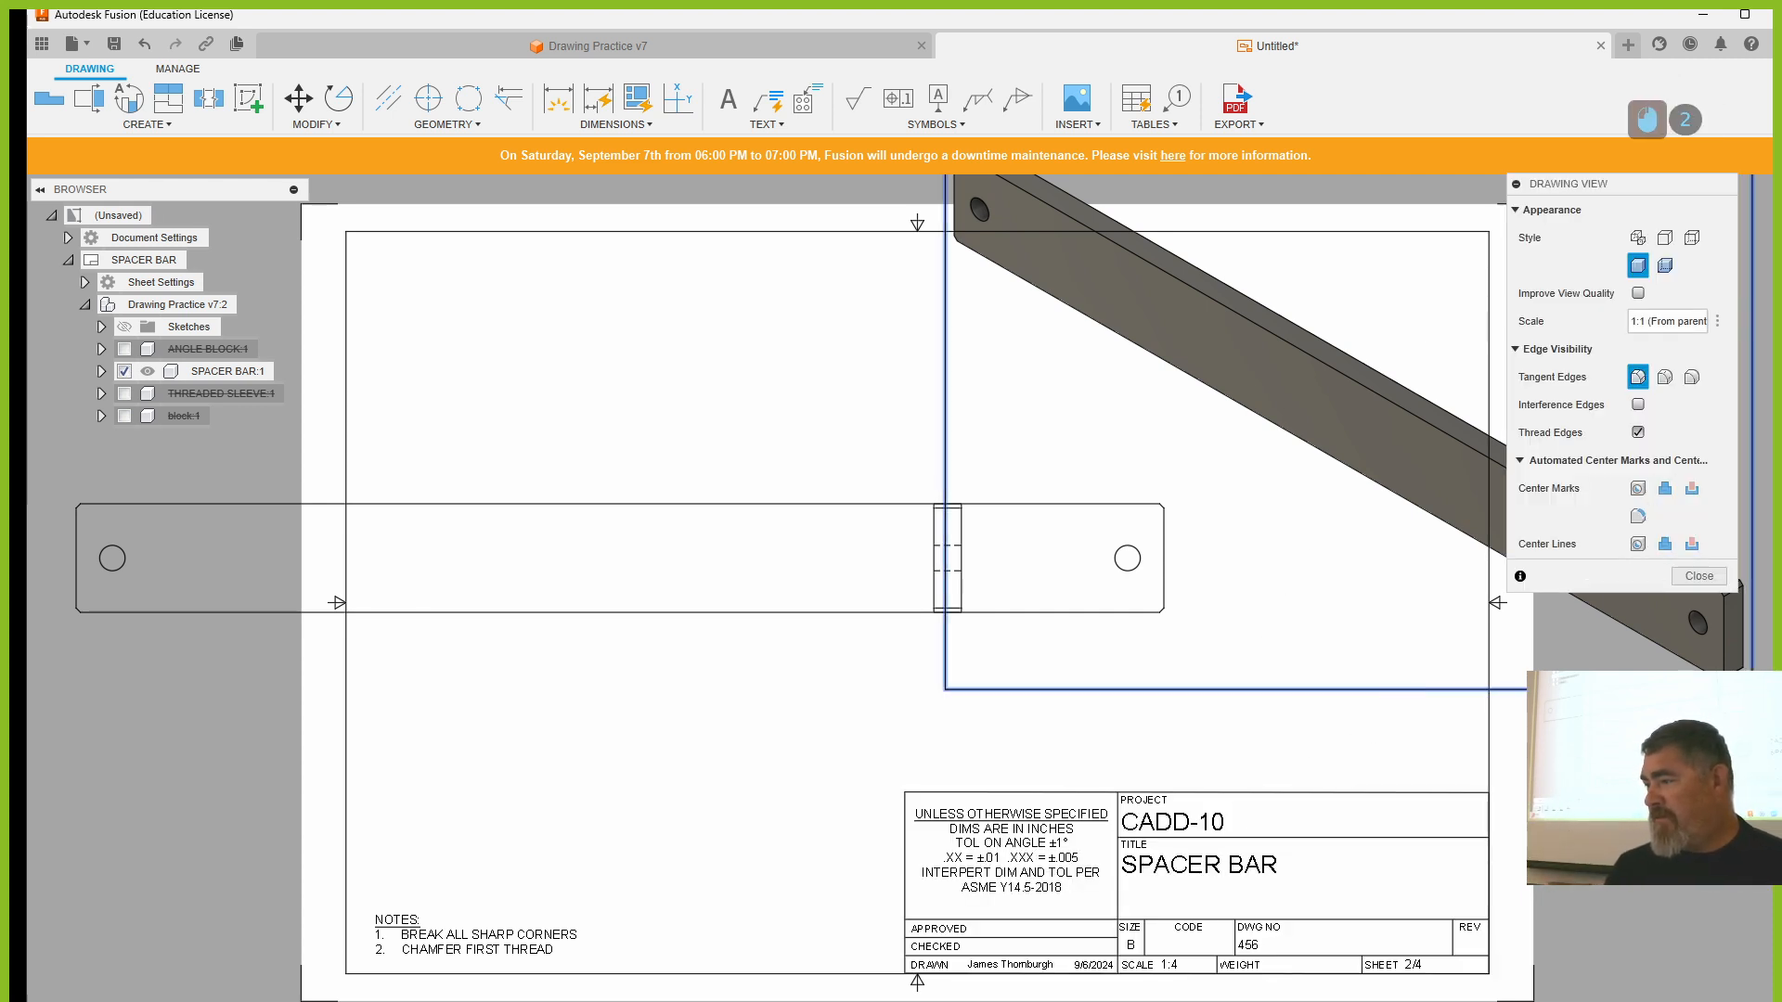
double_click(1668, 321)
type(".5")
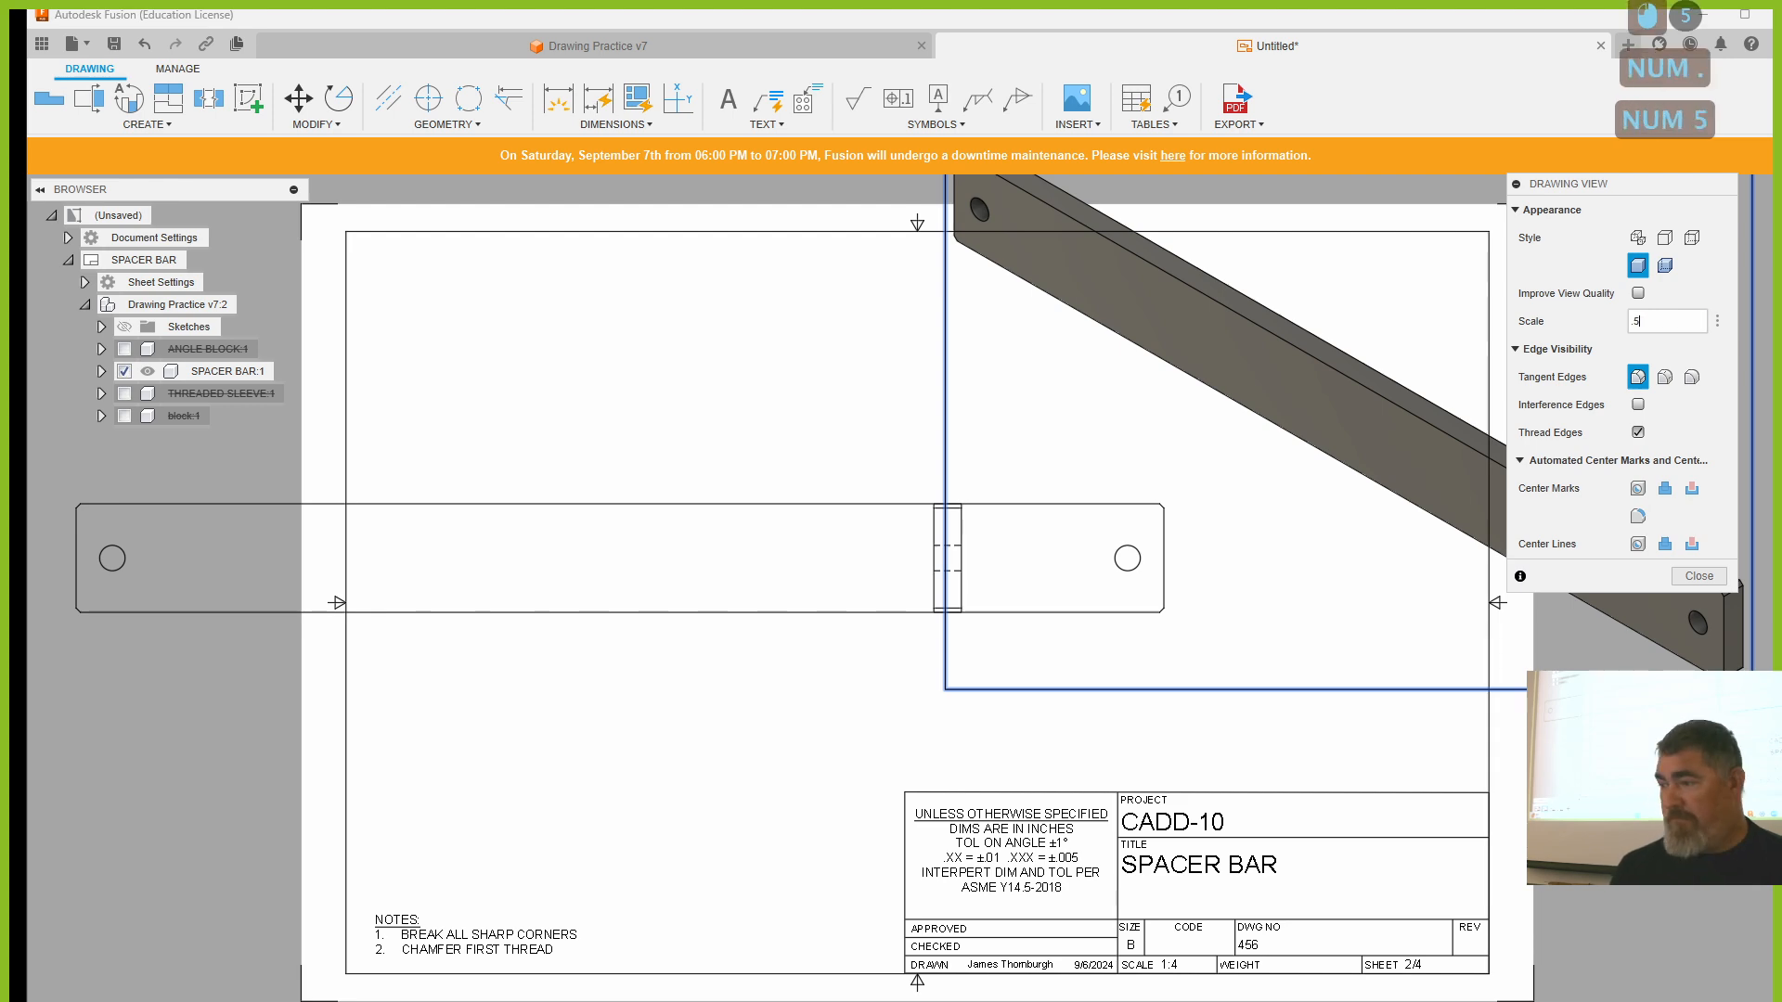
key("Return")
left_click(1687, 323)
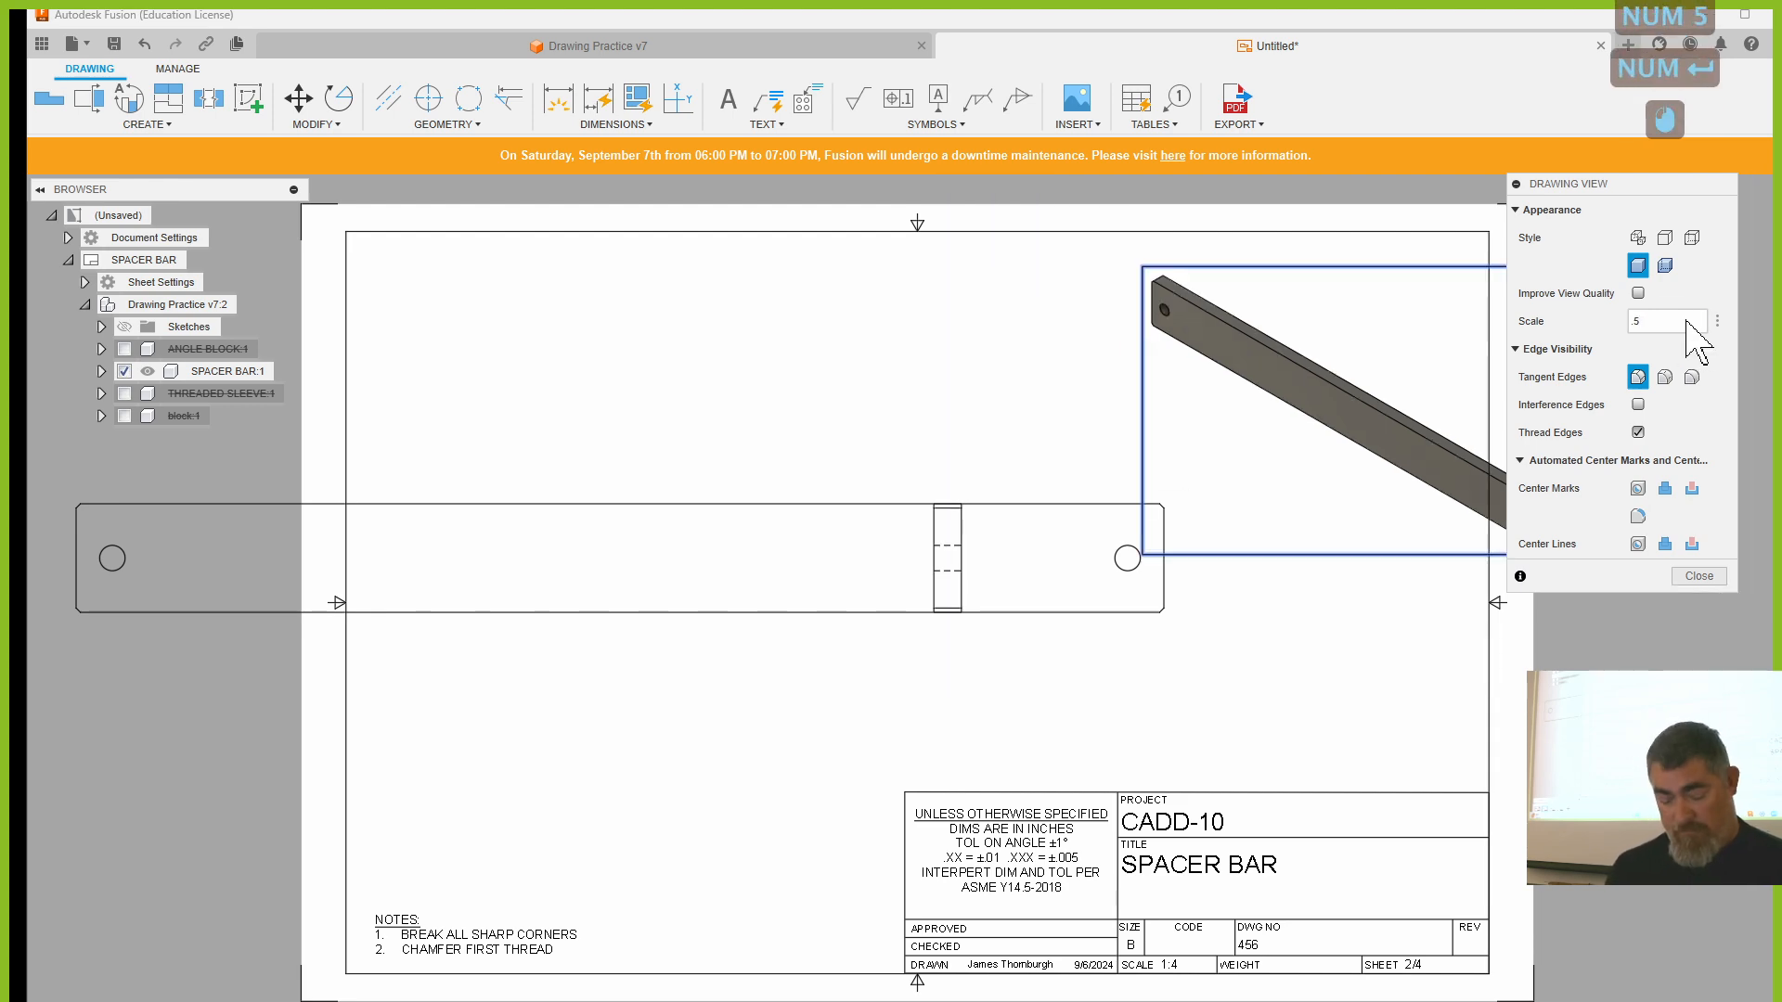
type(".3")
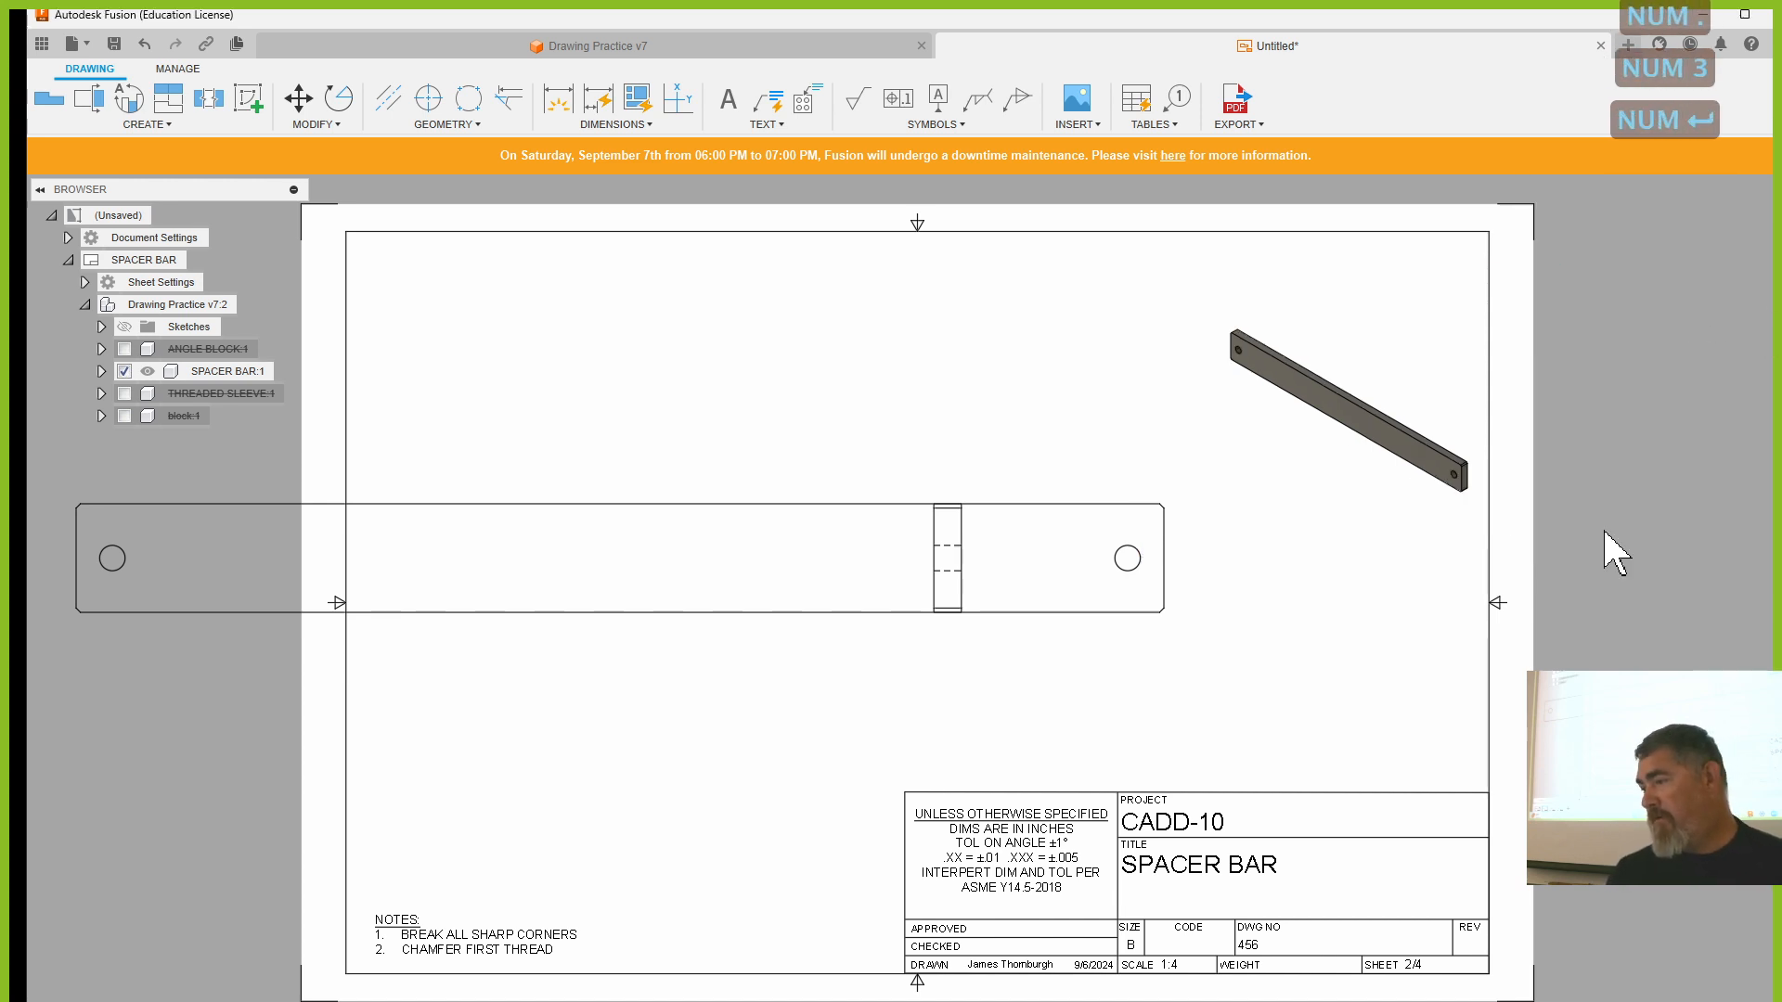
left_click(1400, 517)
left_click(1401, 429)
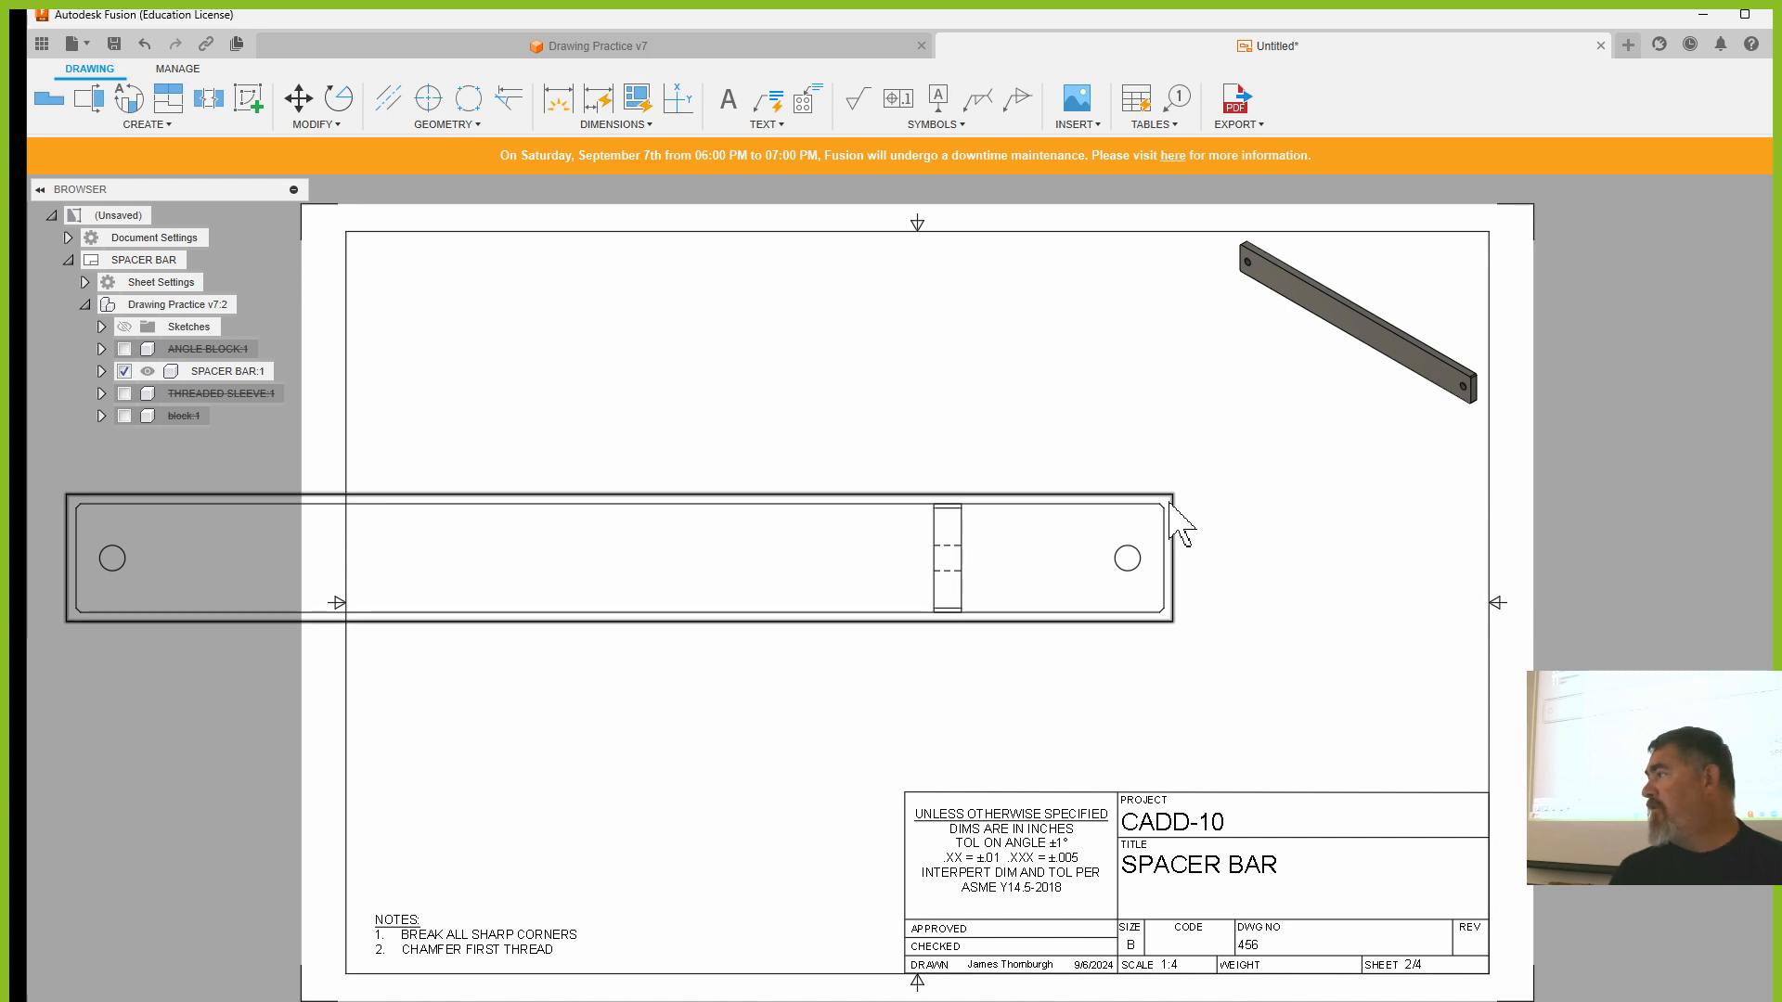
- Separate the spacer bar's base and side views, placing the side view near the right border with the base view beside it
mouse_move(1171, 504)
left_mouse_down()
mouse_move(809, 529)
mouse_move(809, 485)
left_mouse_up()
left_click_drag(947, 592, 1216, 599)
left_click_drag(746, 592, 944, 580)
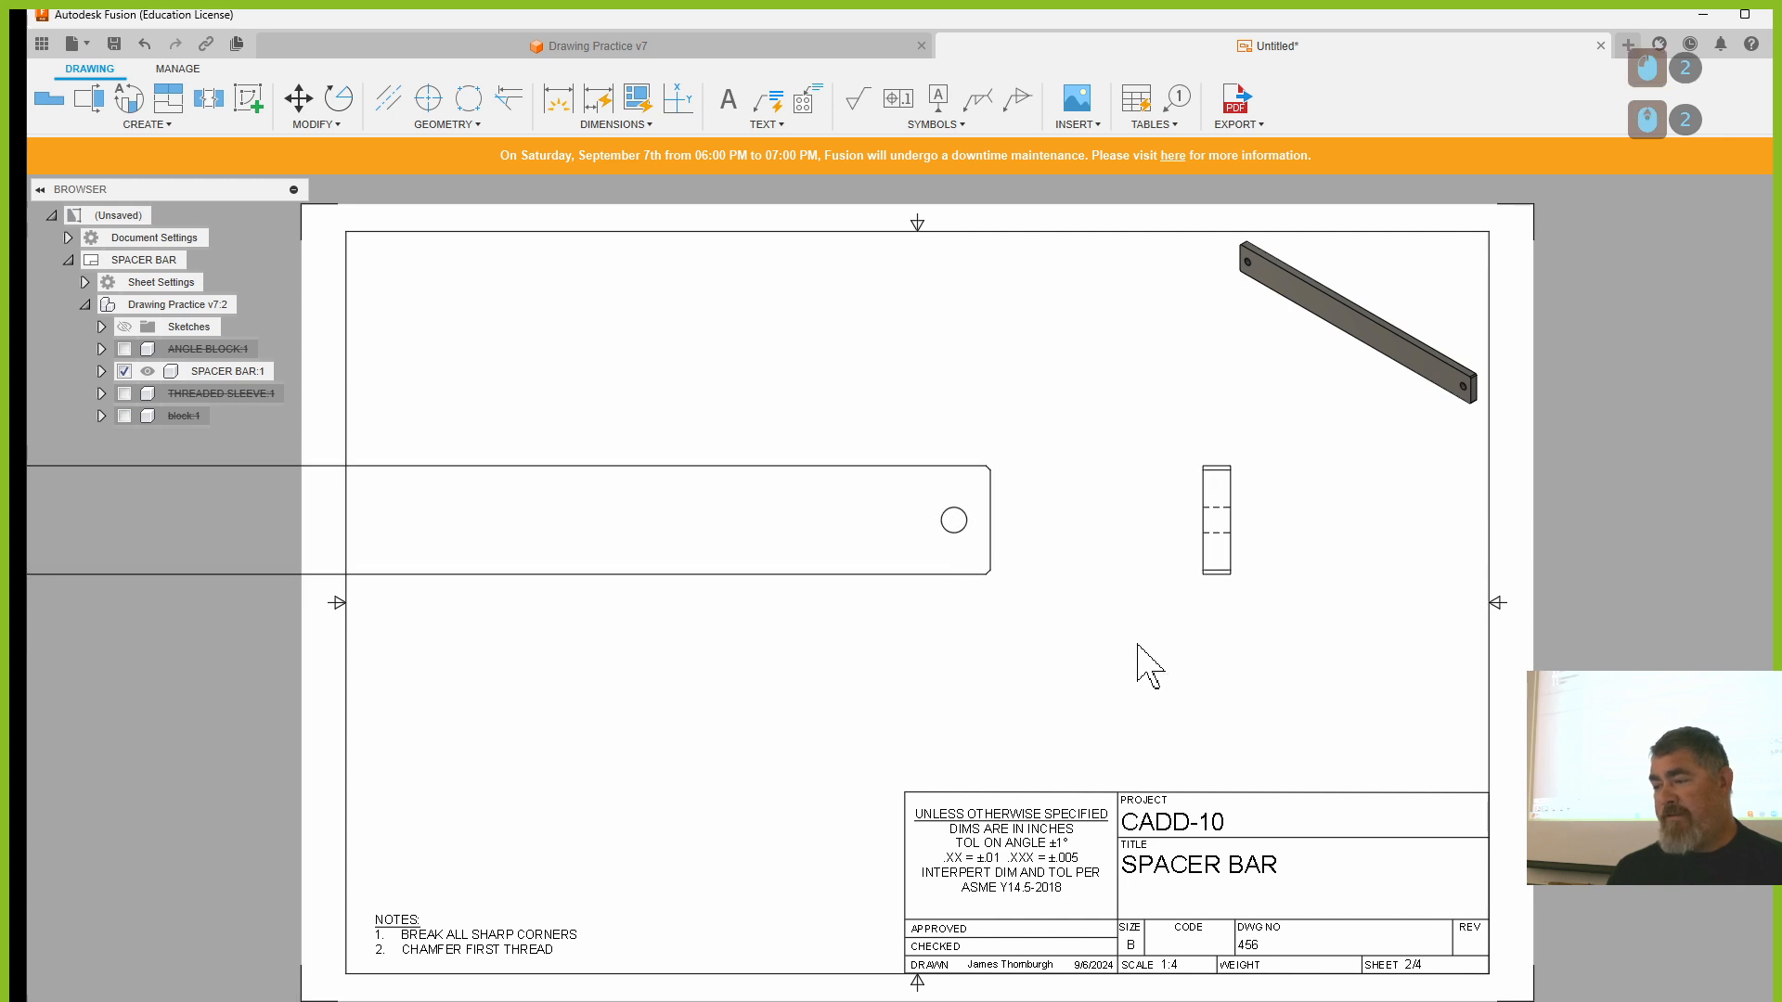
scroll(1114, 673, "down", 3)
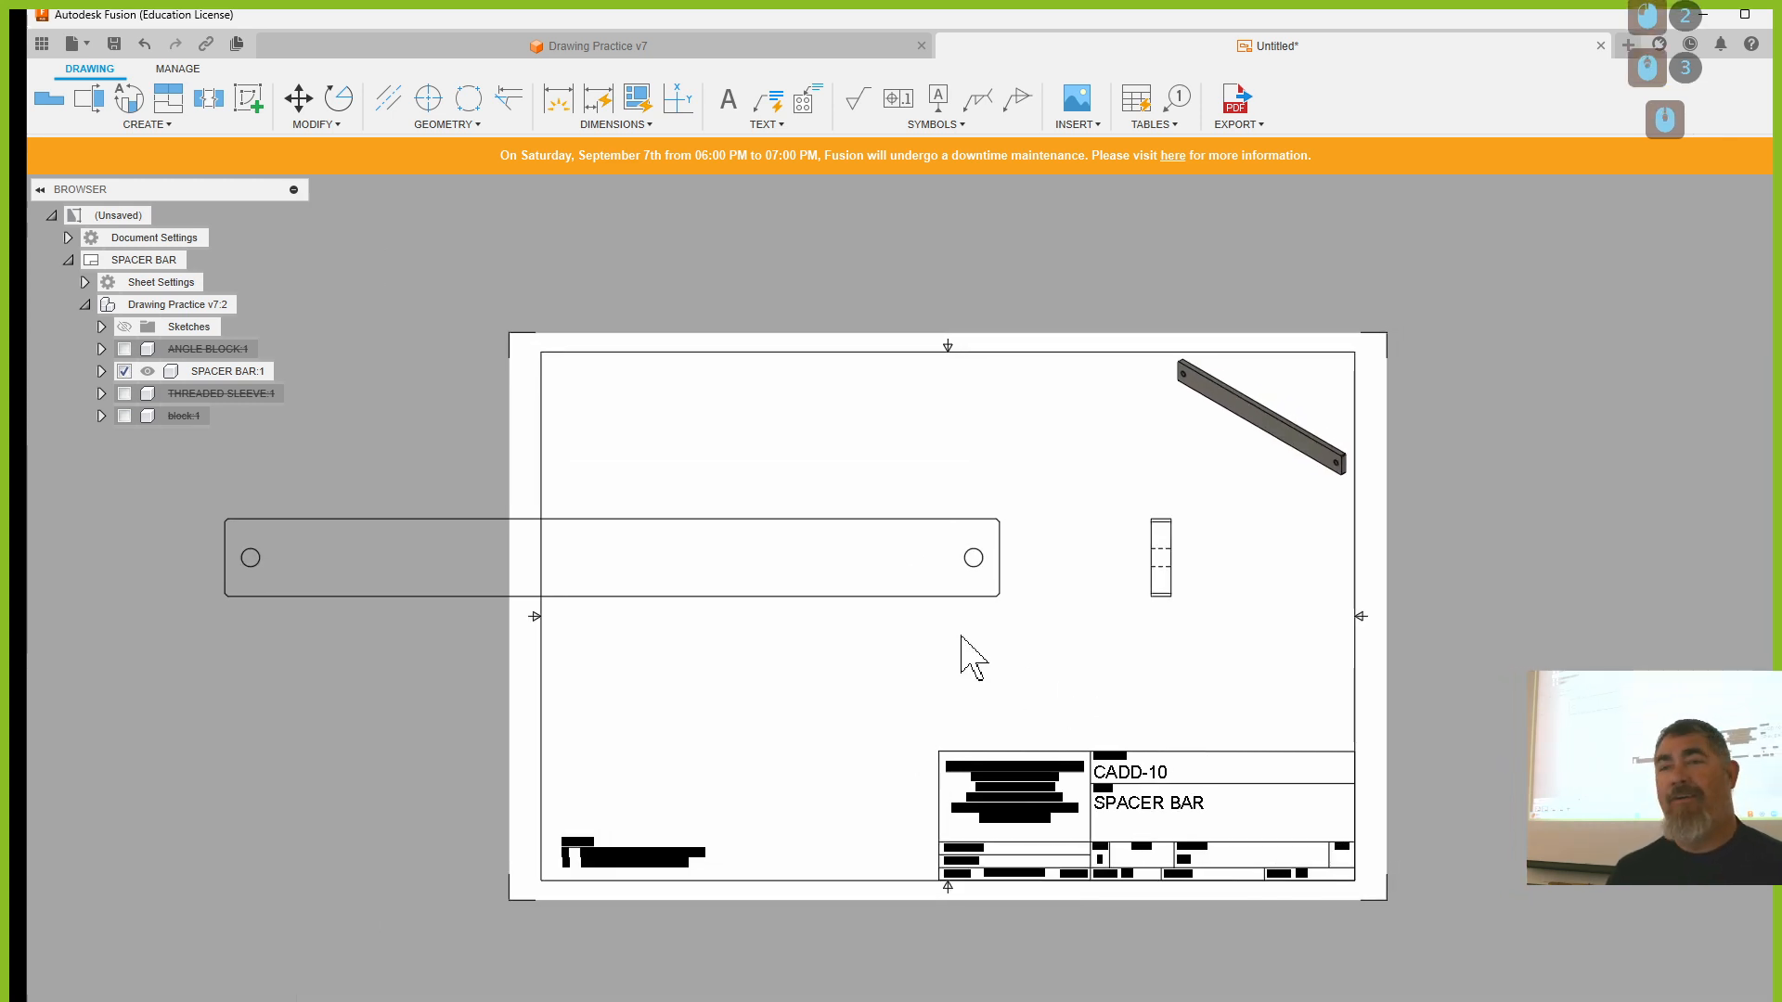
left_click_drag(1176, 612, 1285, 615)
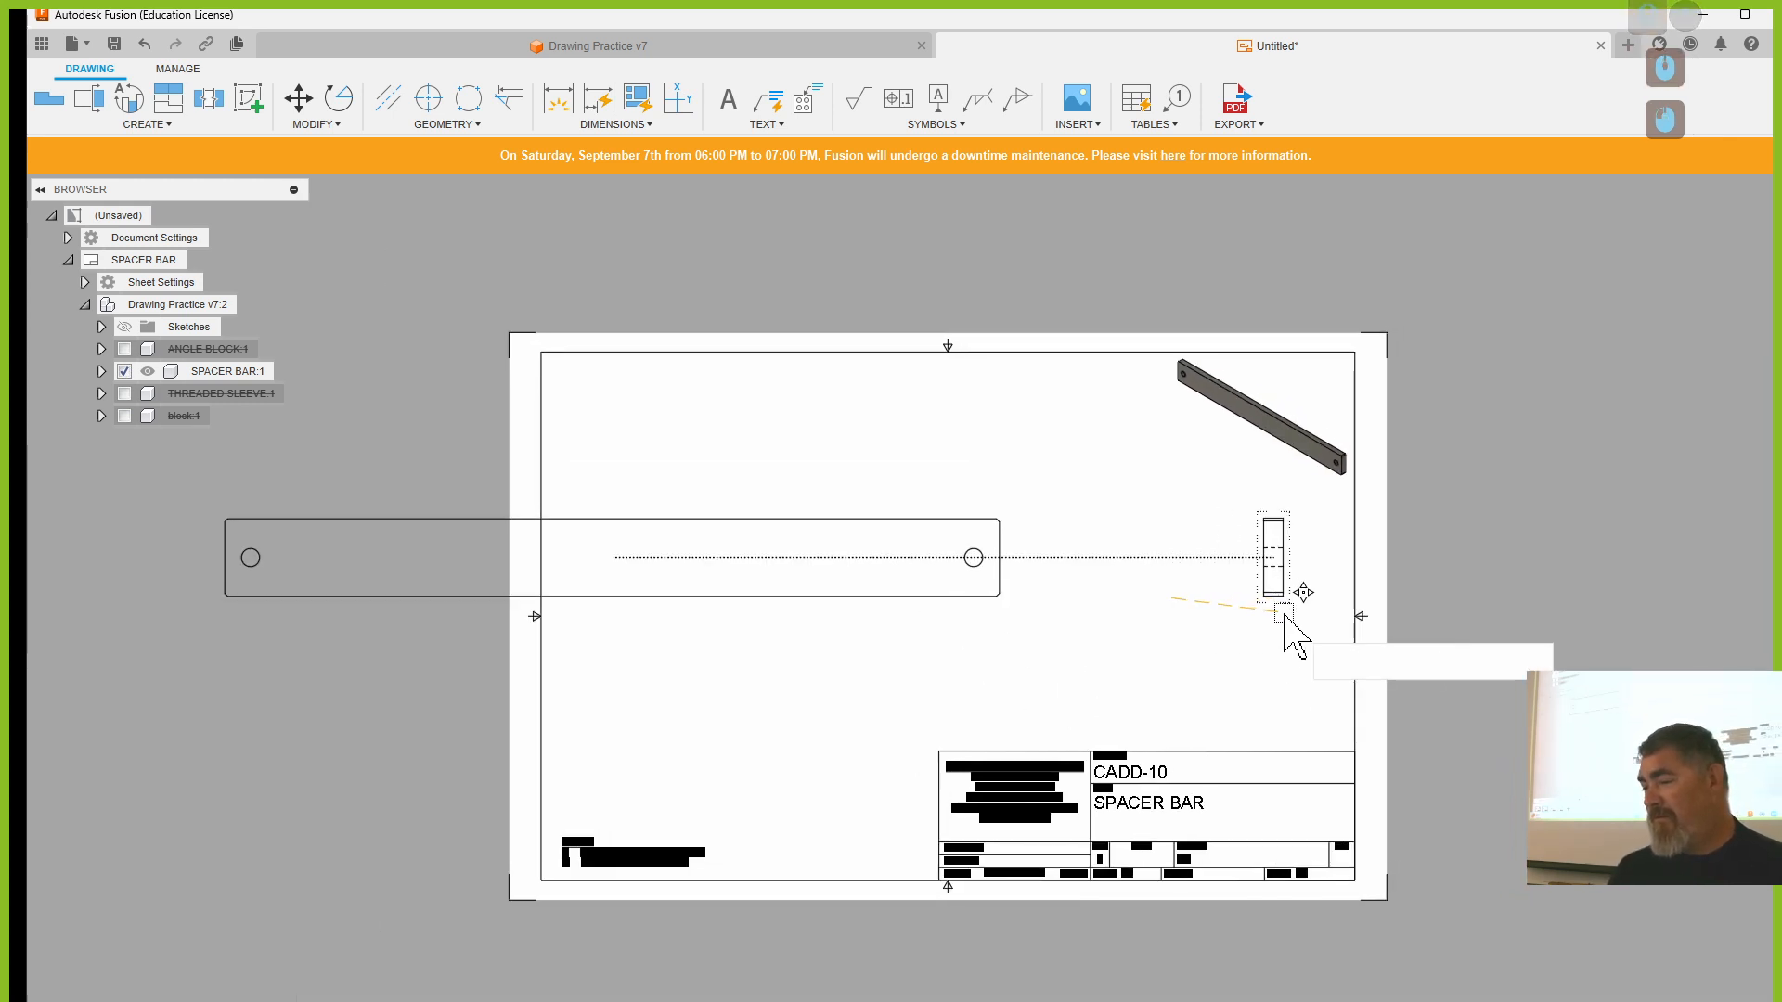
left_click_drag(951, 601, 1293, 592)
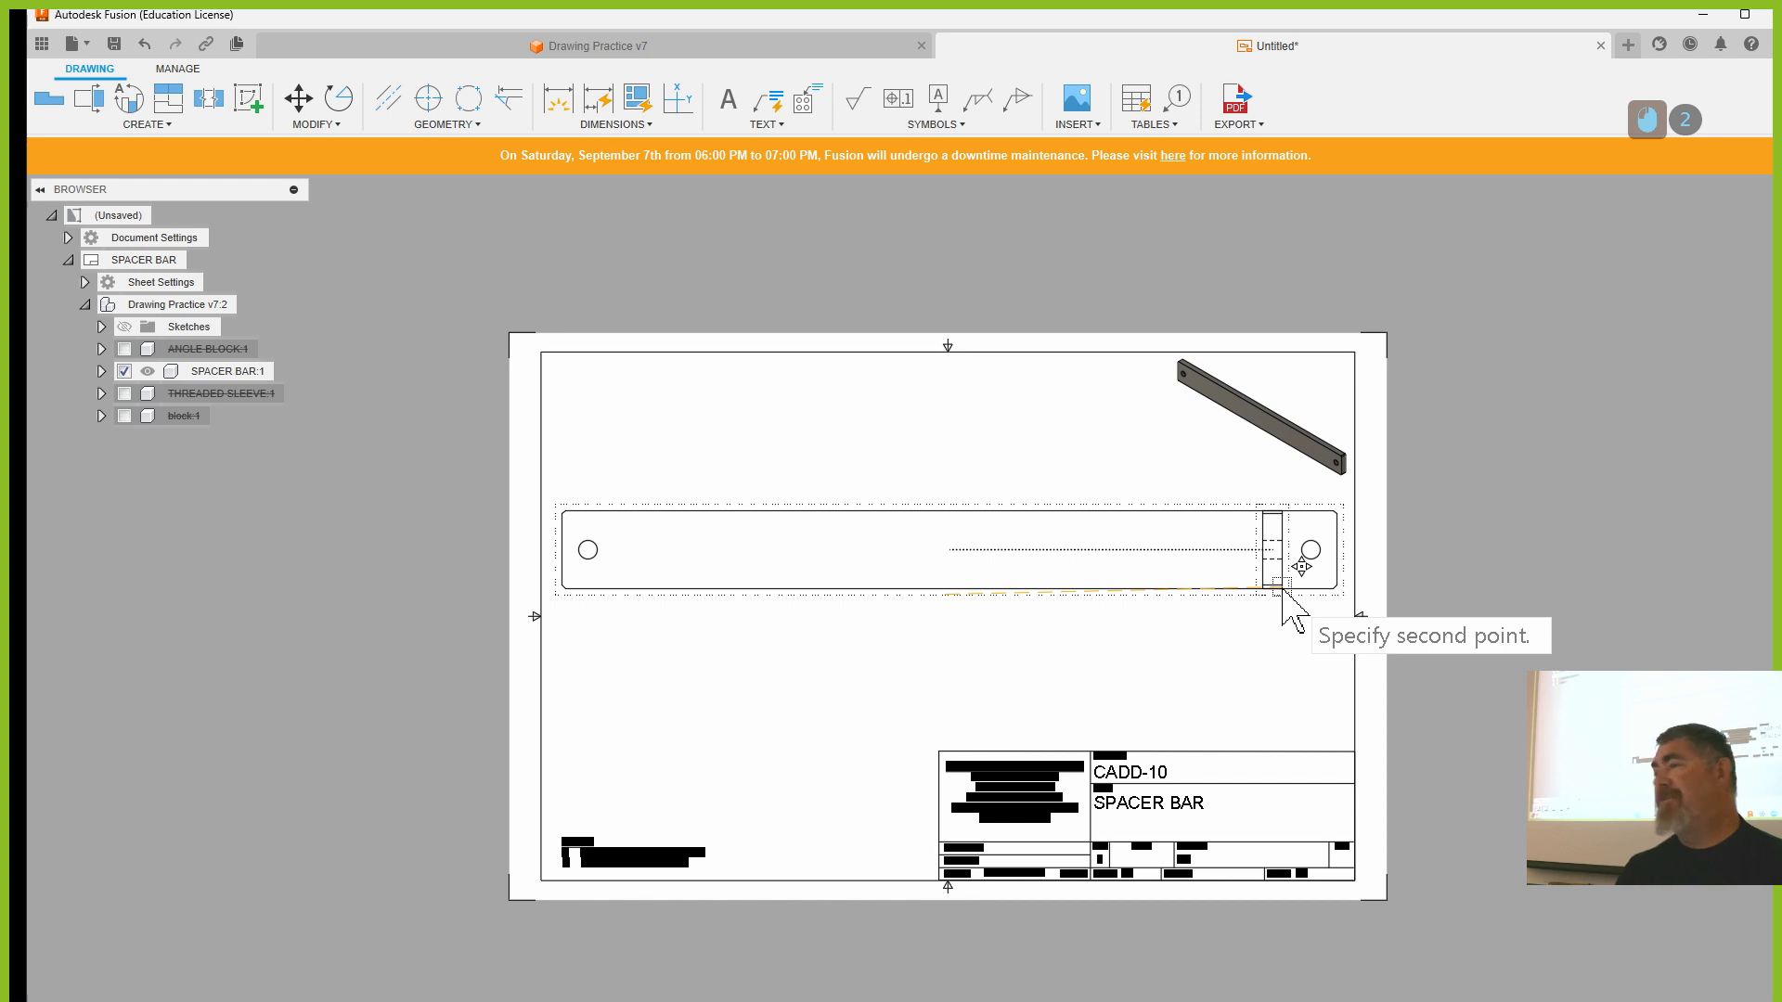
left_click(1125, 603)
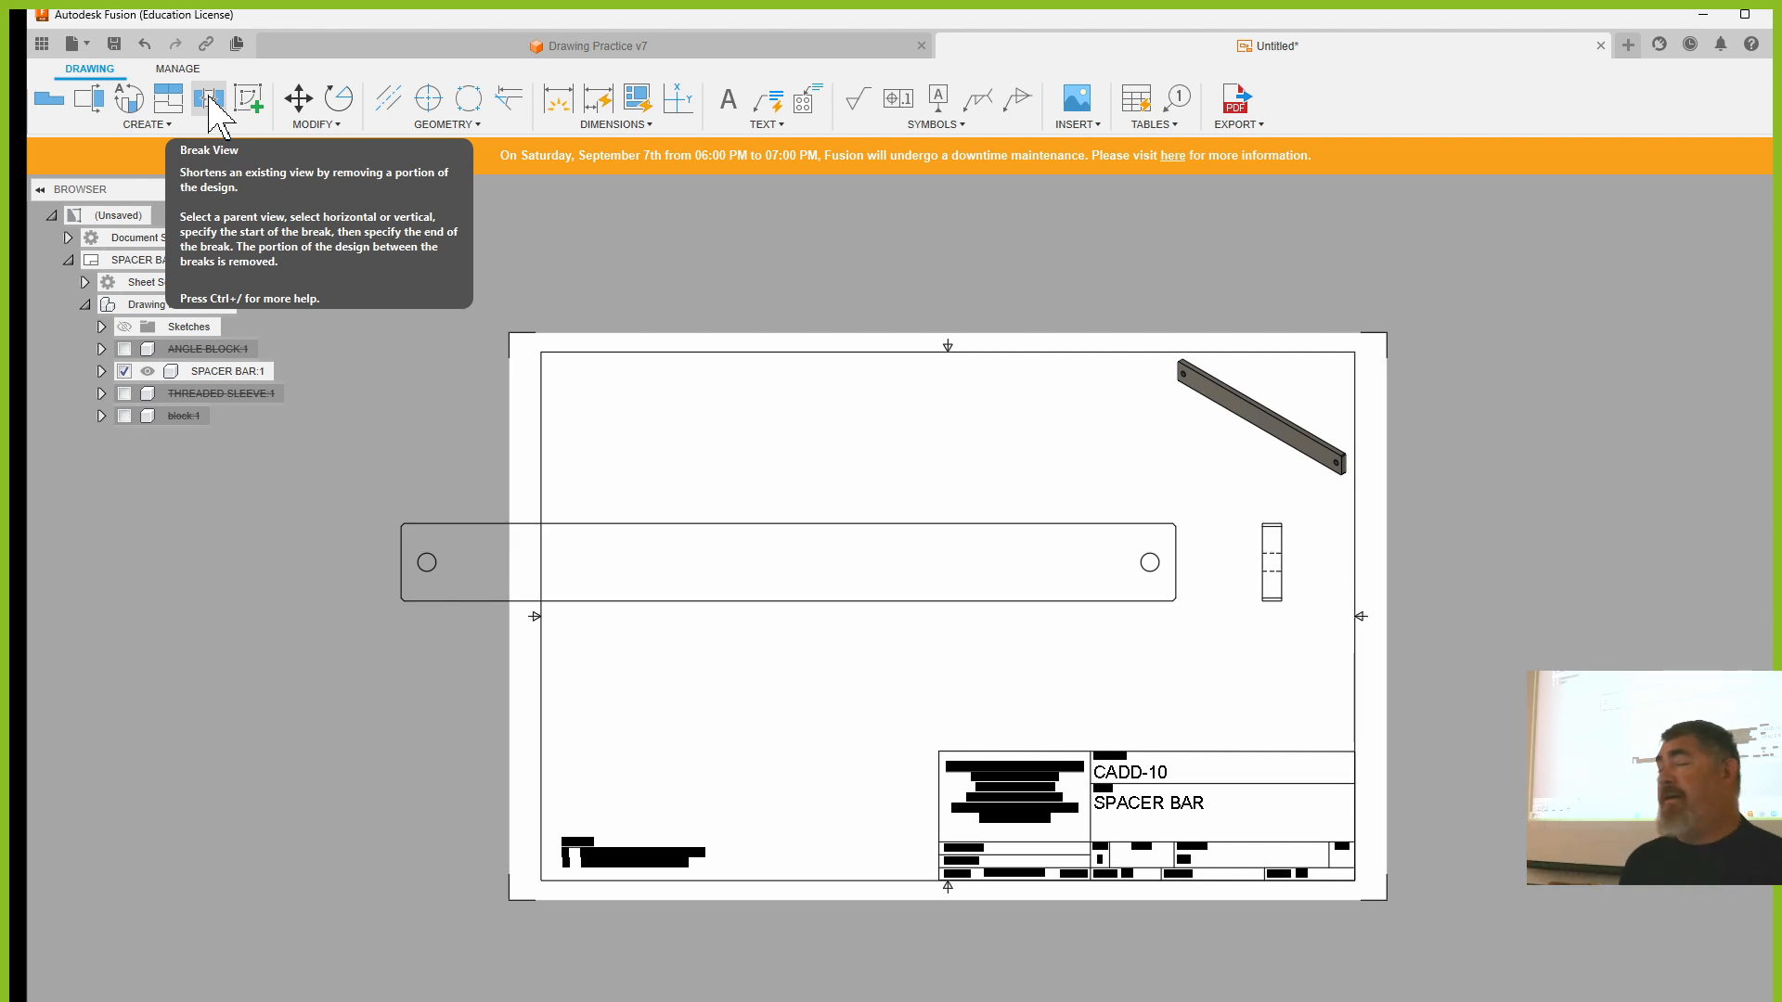
- Break the spacer bar's base view along its length from near the left hole to near the right hole, with a 0.635 gap
left_click(209, 99)
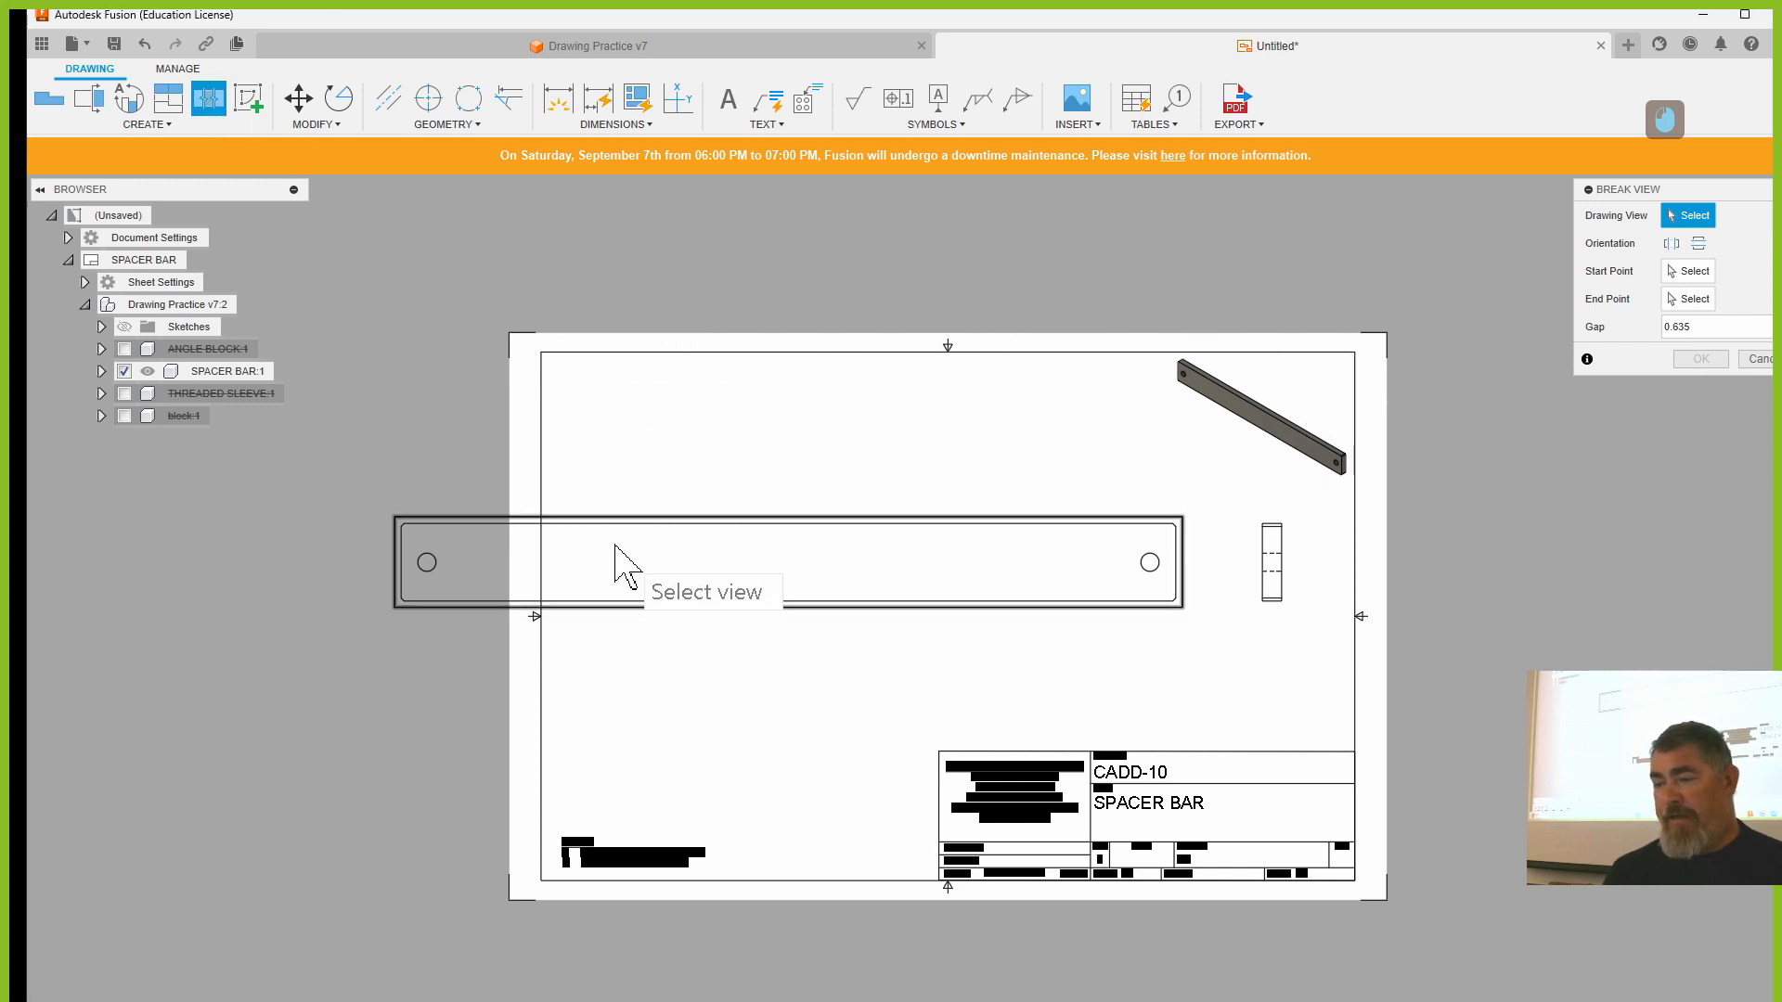
left_click(636, 566)
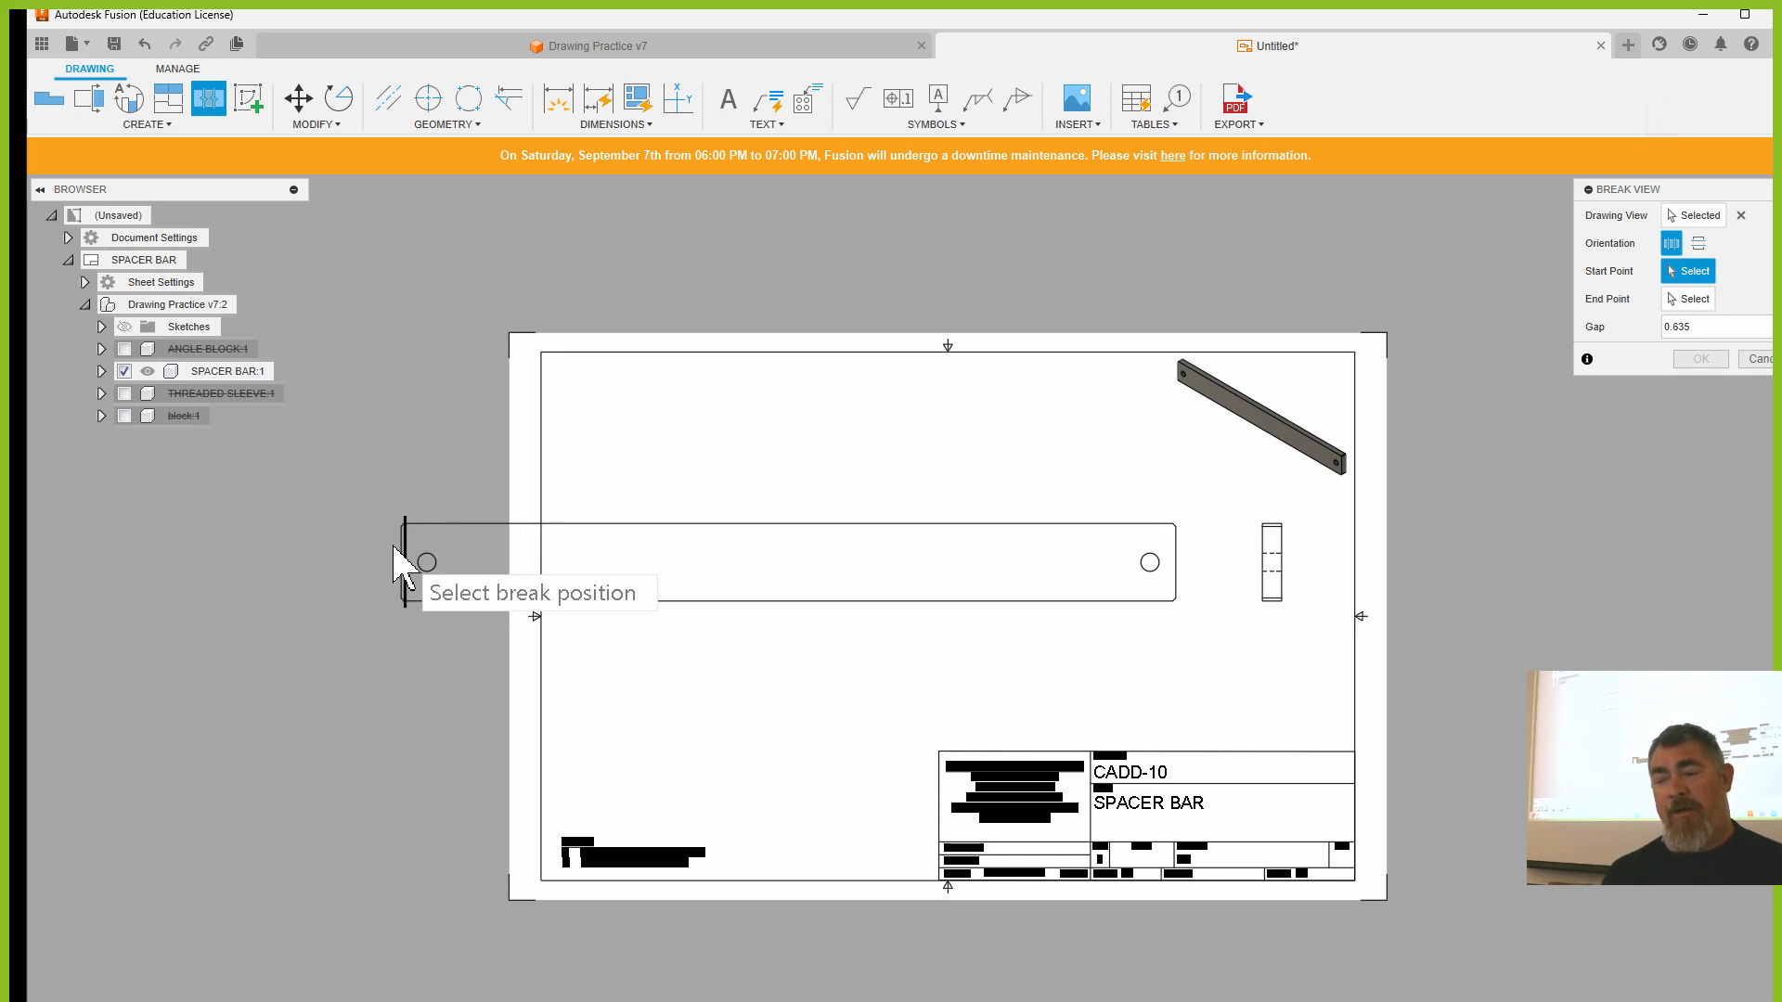
left_click(521, 583)
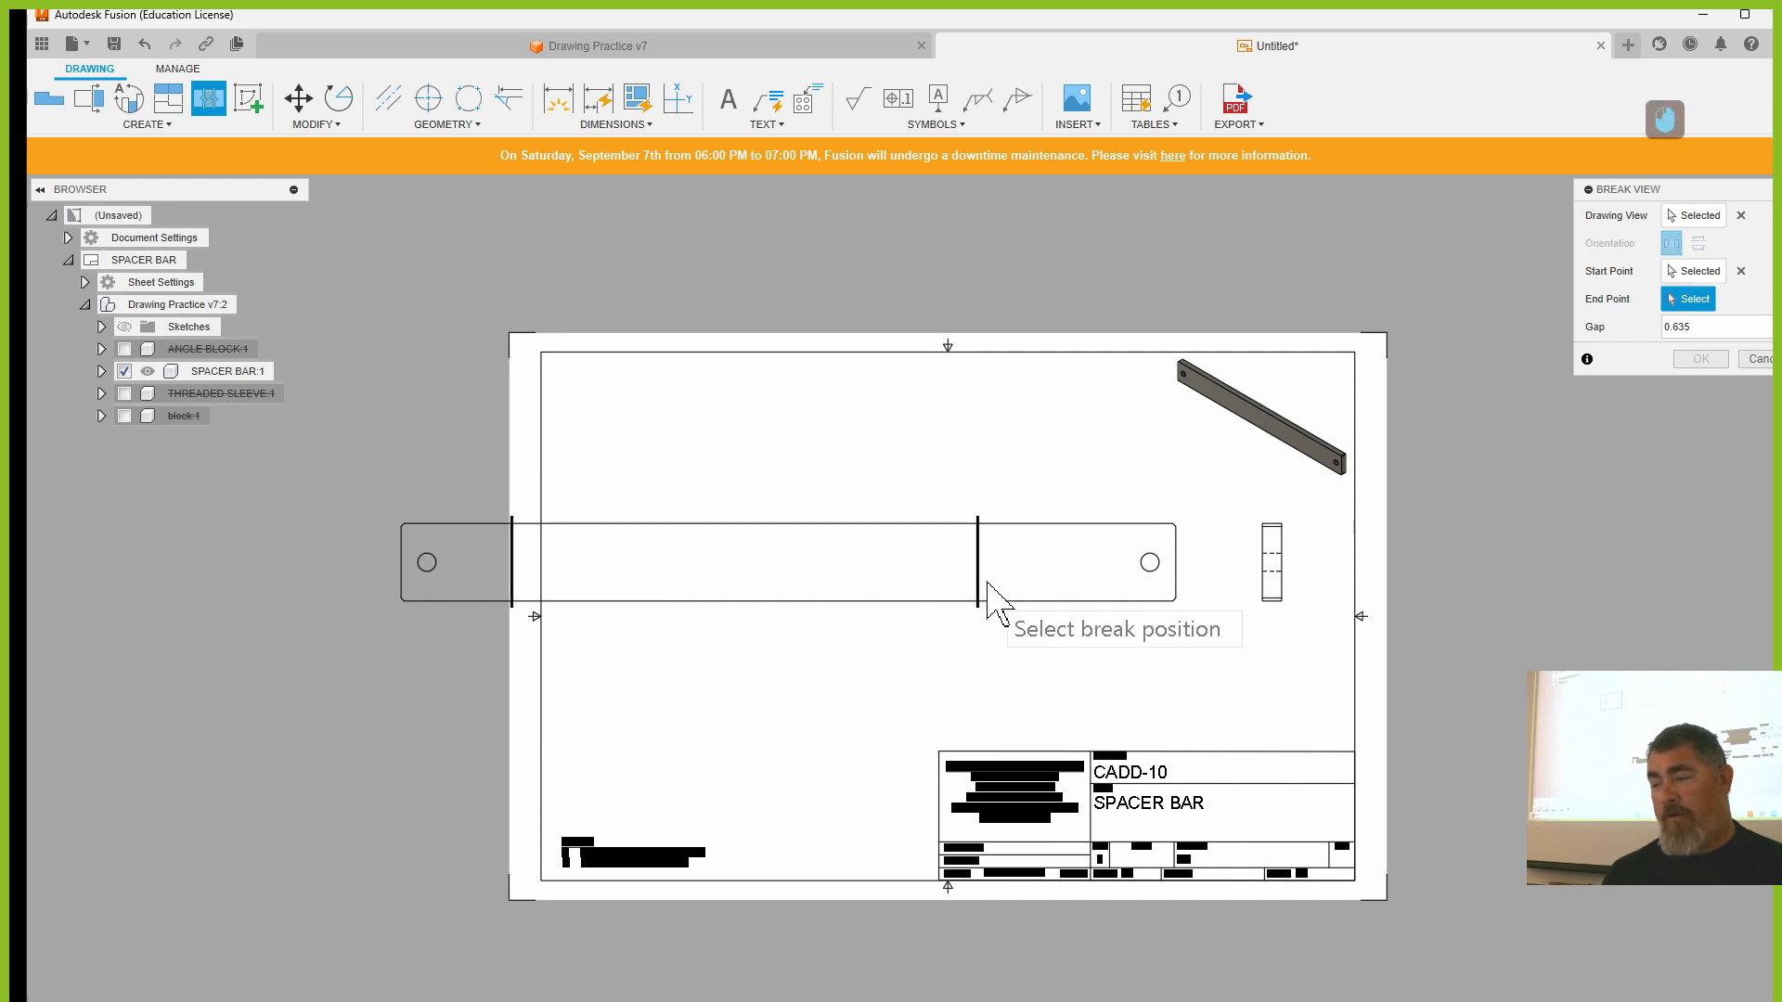
left_click(1079, 594)
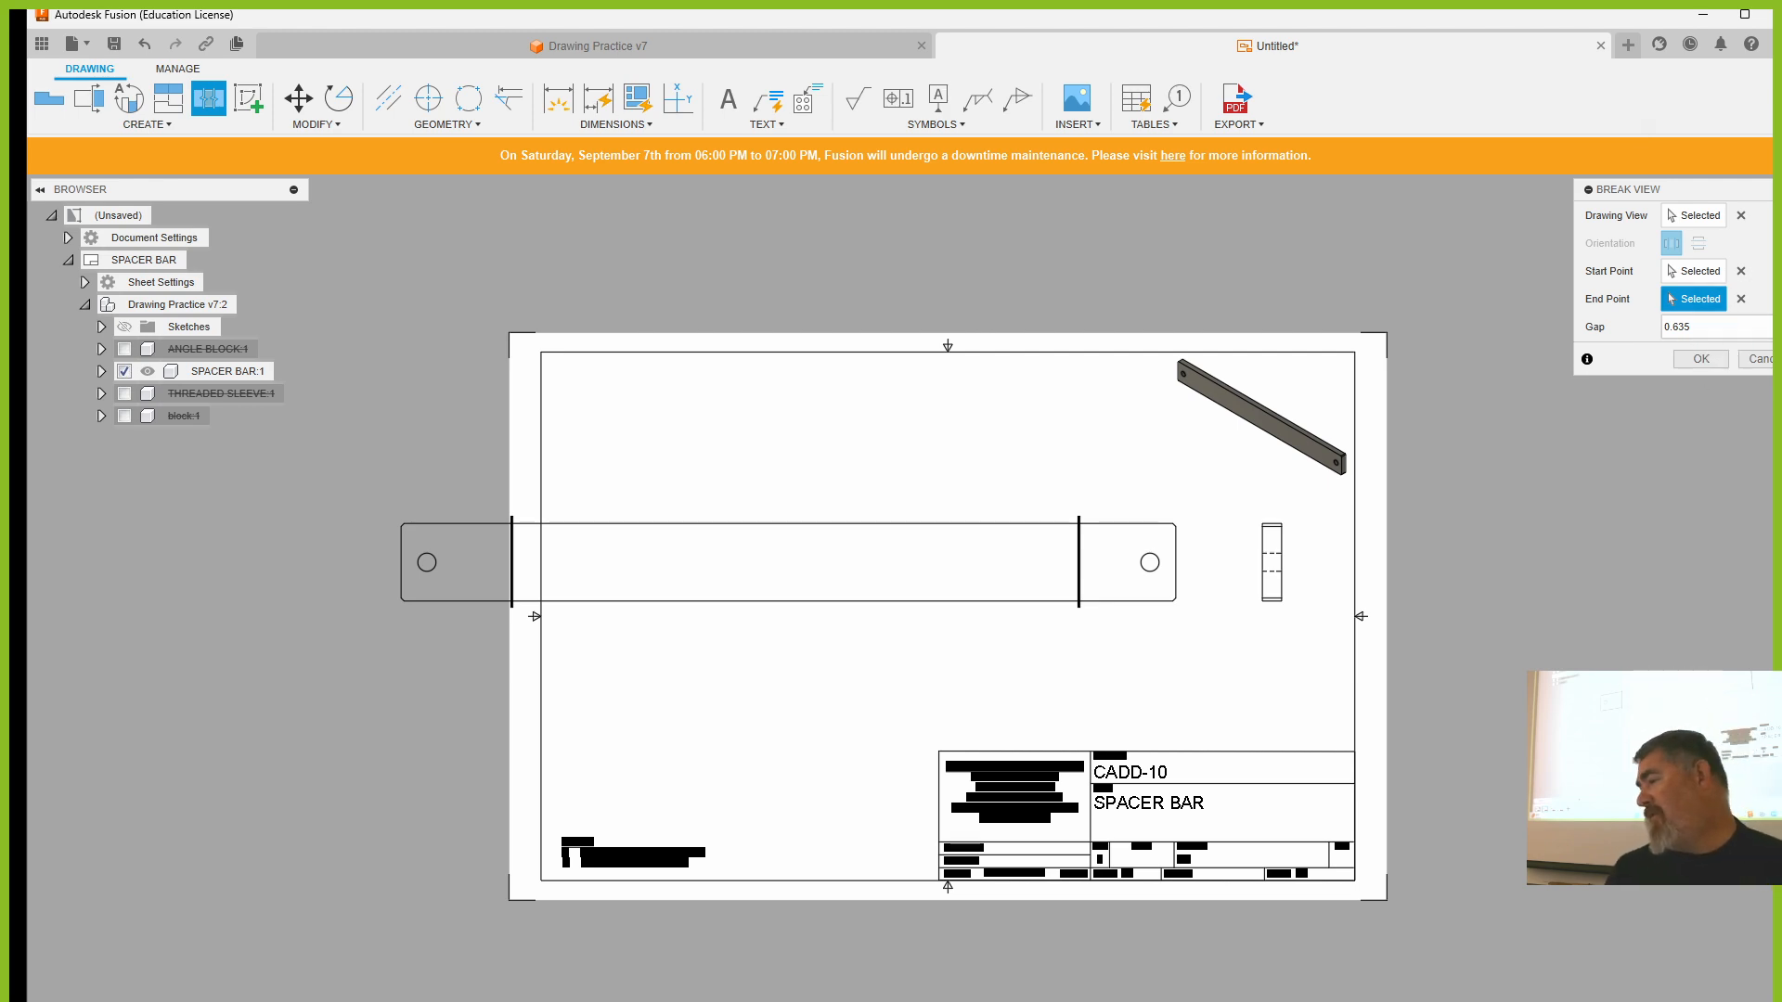
left_click(1691, 360)
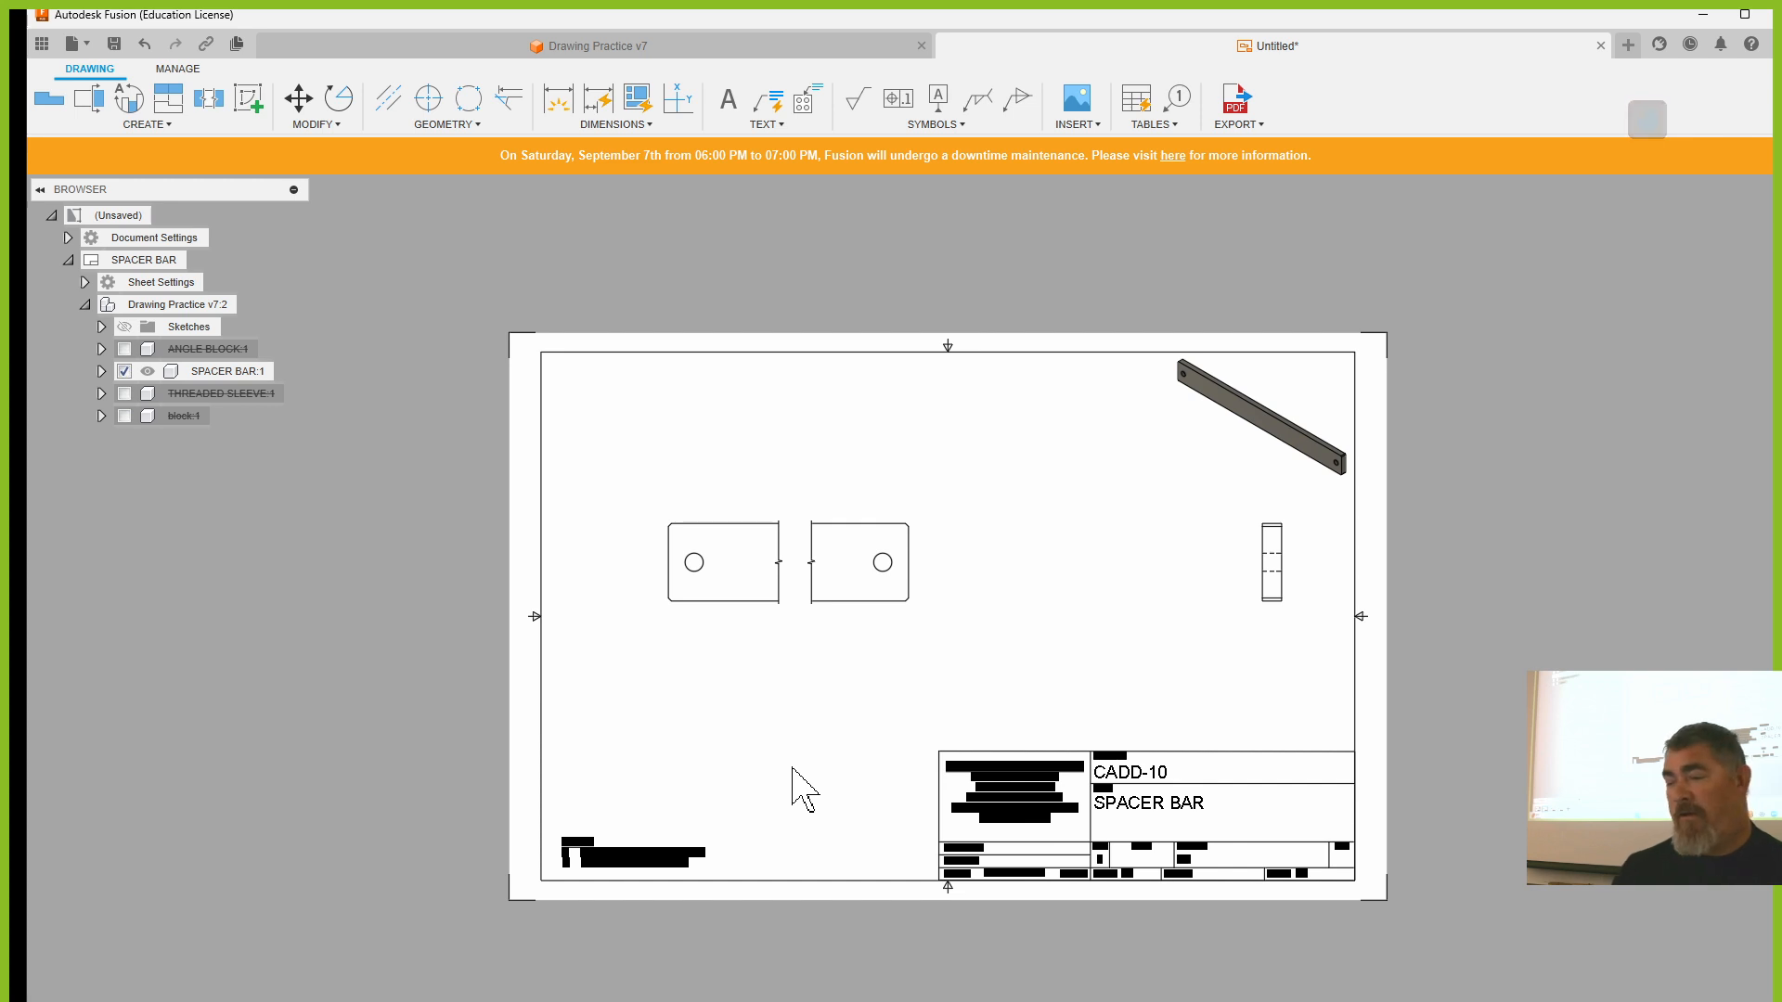
- Adjust the break lines of the spacer bar's base view to leave a long left segment and a short right segment
left_click(811, 576)
left_click(710, 601)
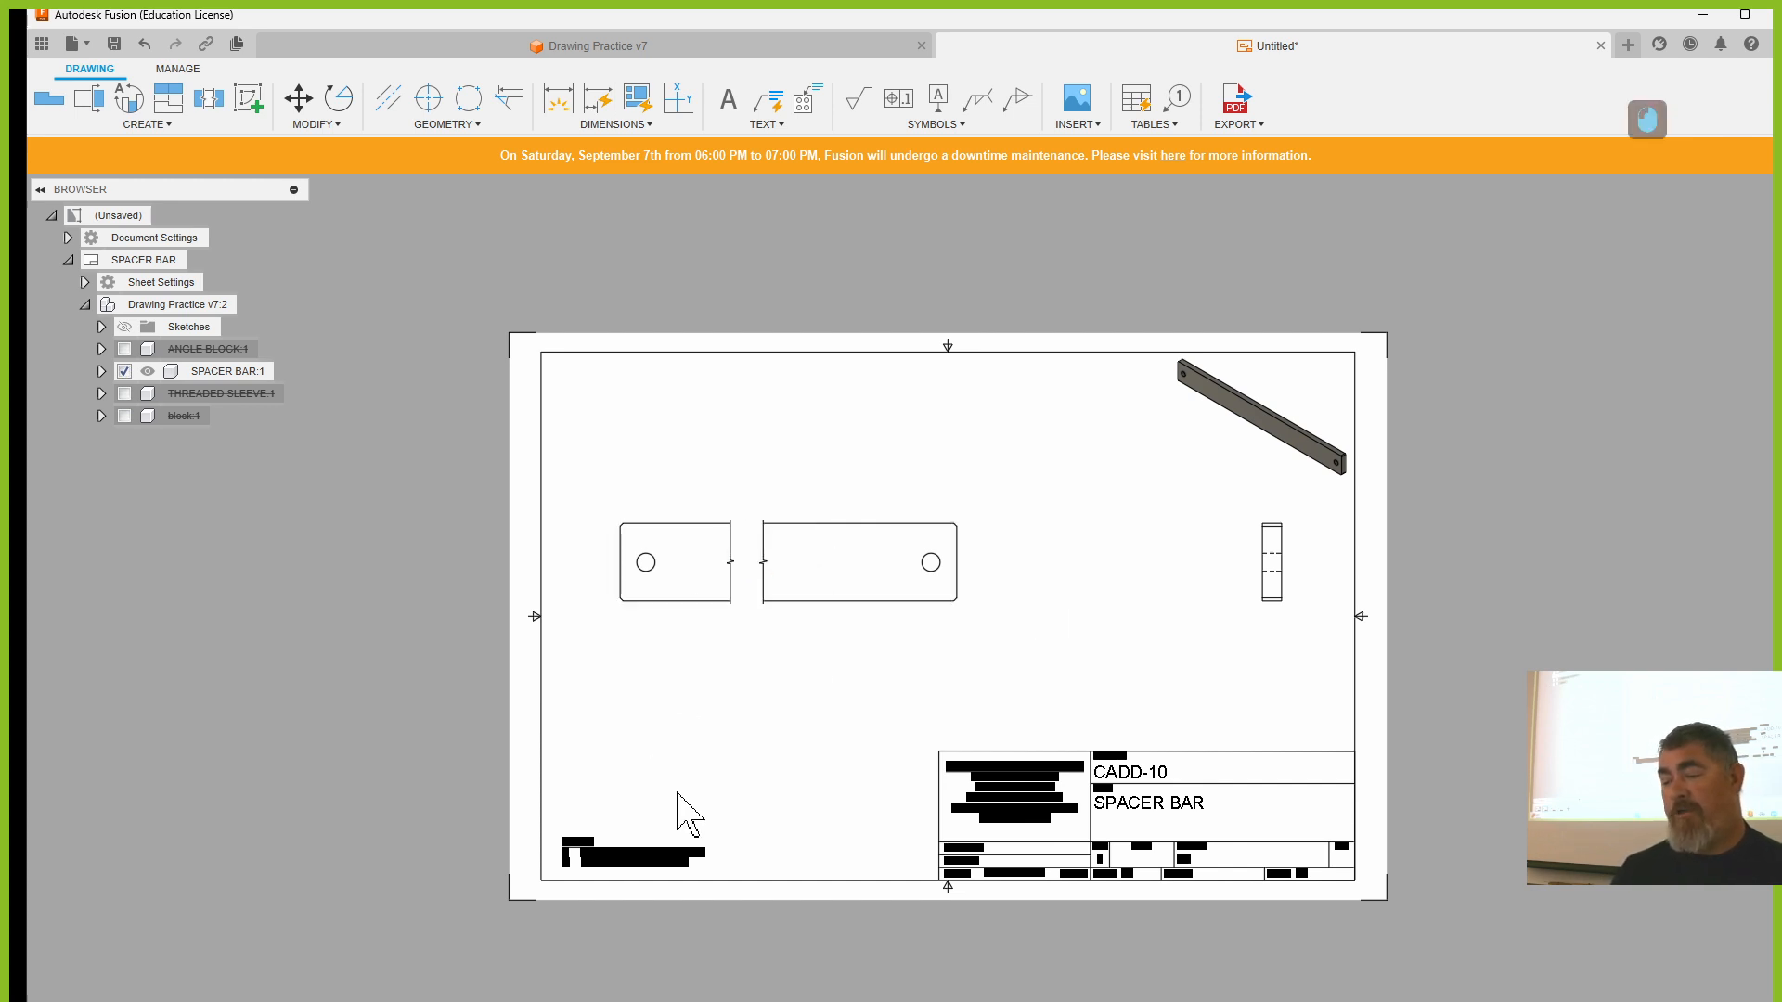
left_click(766, 557)
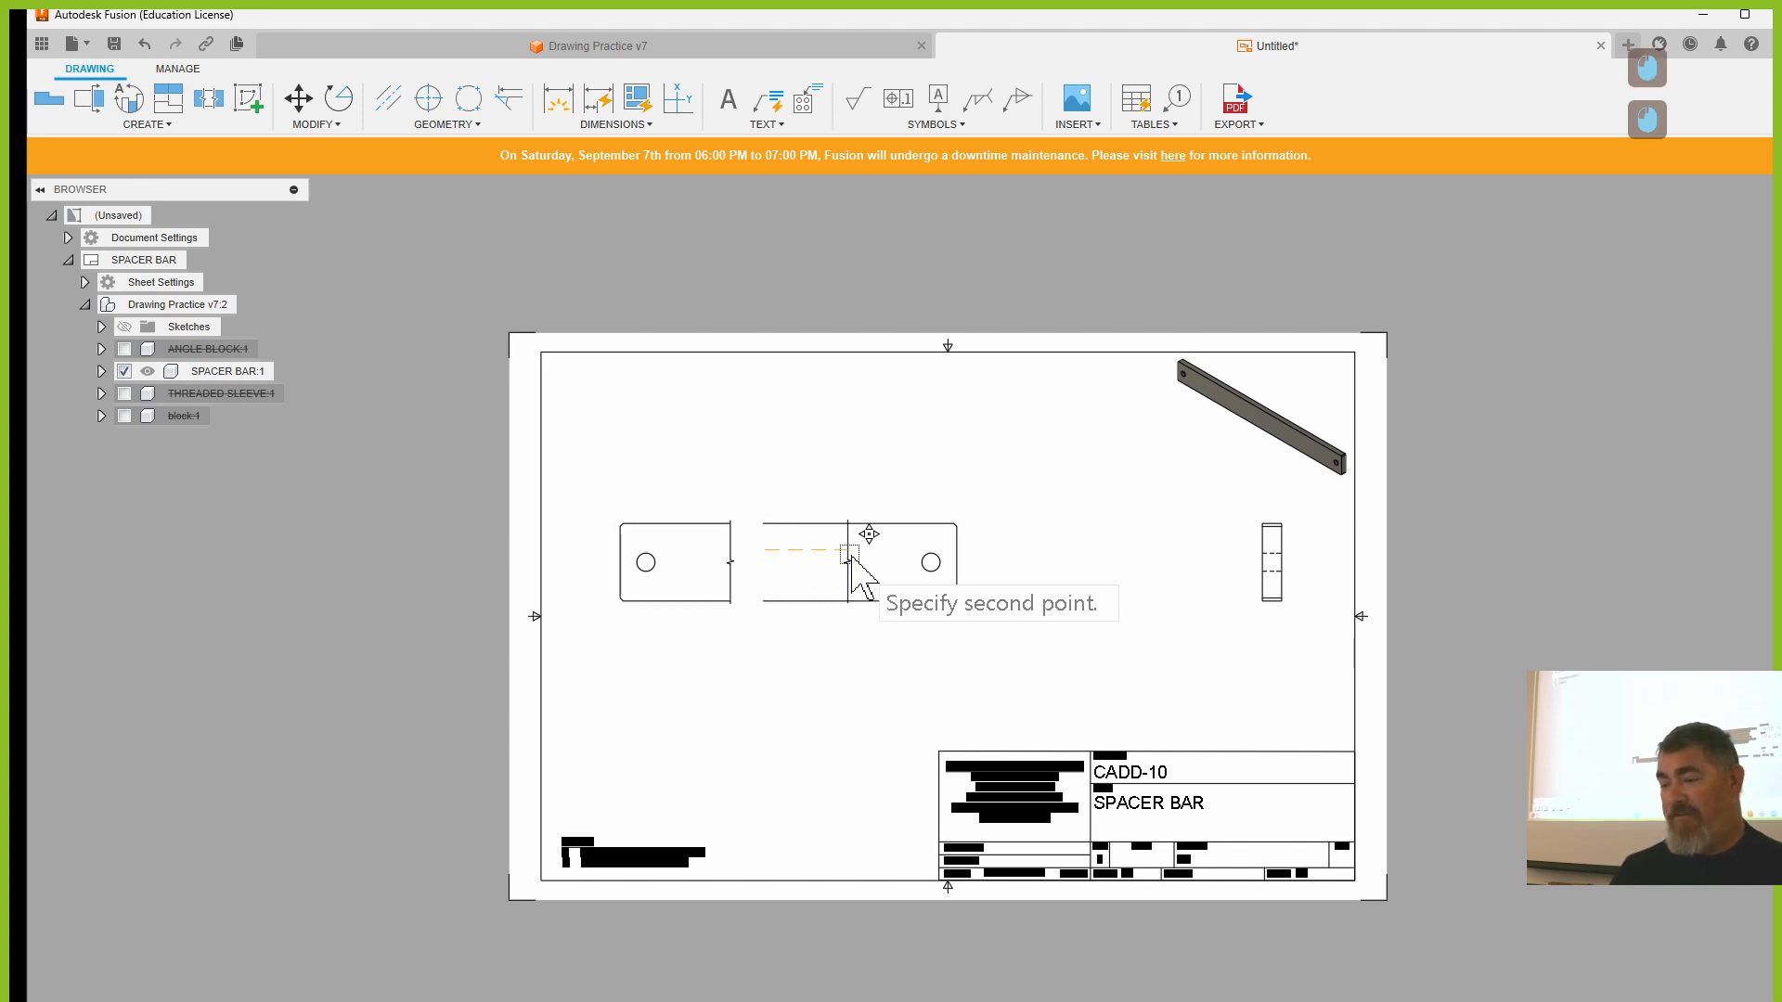
left_click(922, 552)
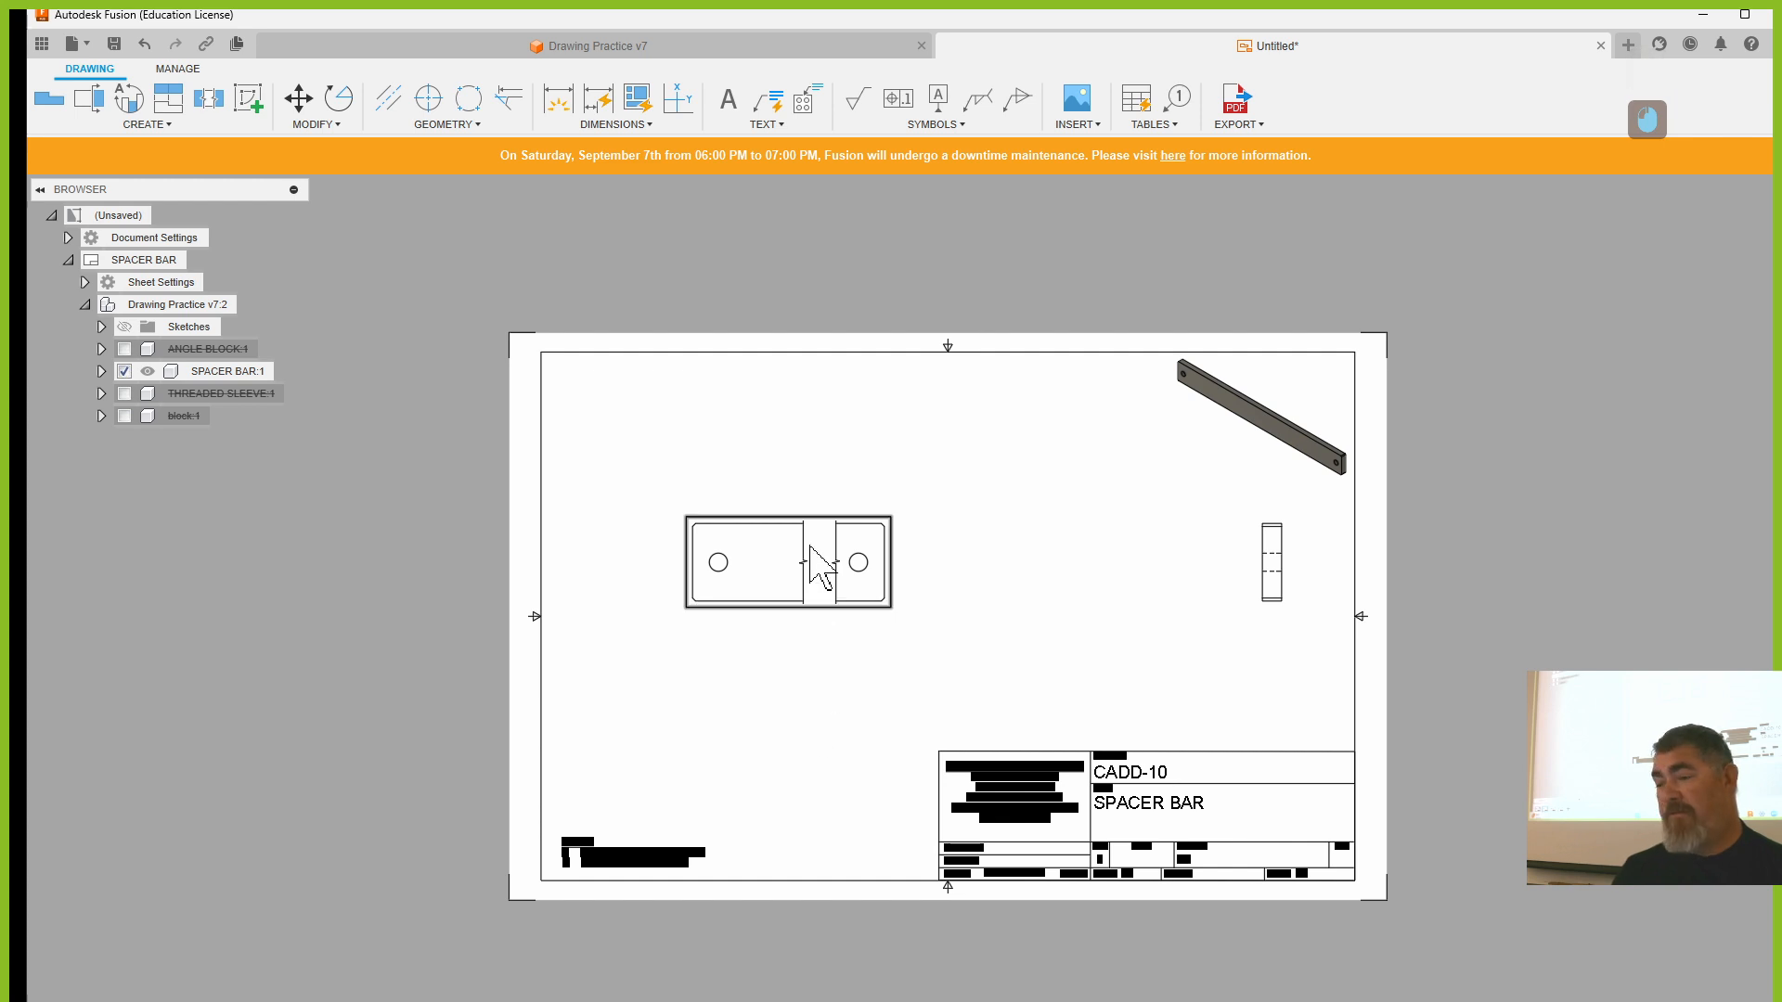
left_click(807, 583)
left_click(905, 640)
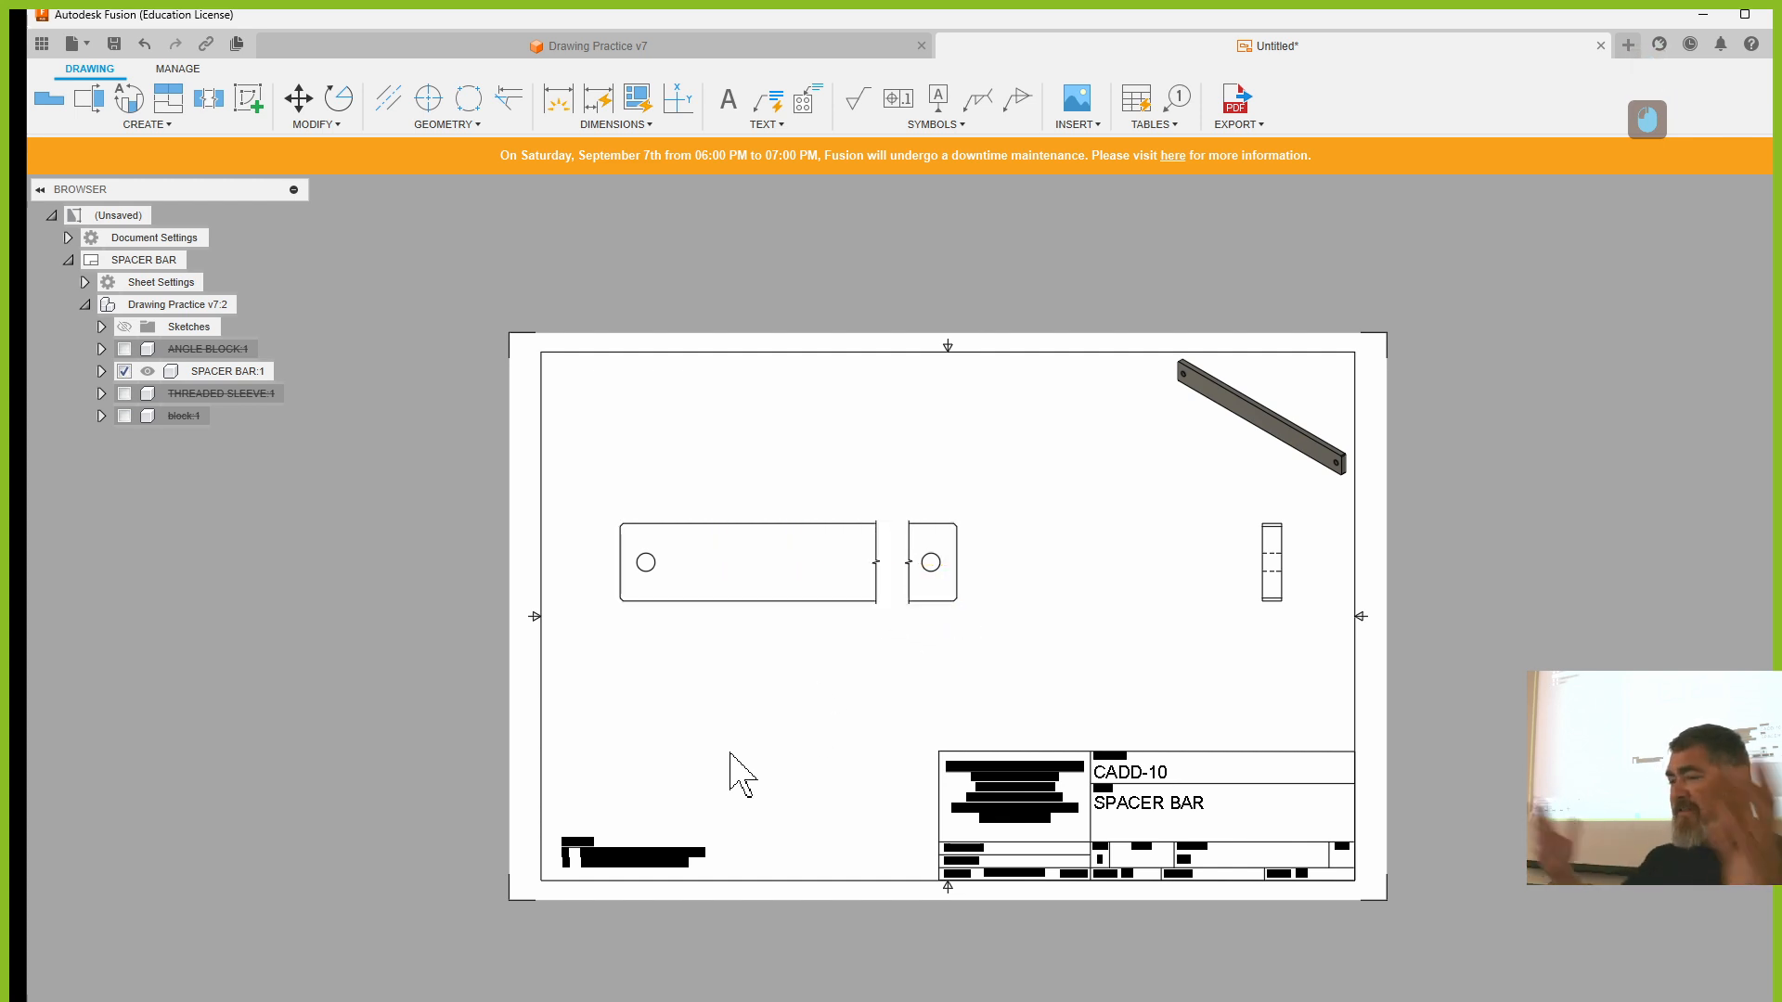
left_click(910, 547)
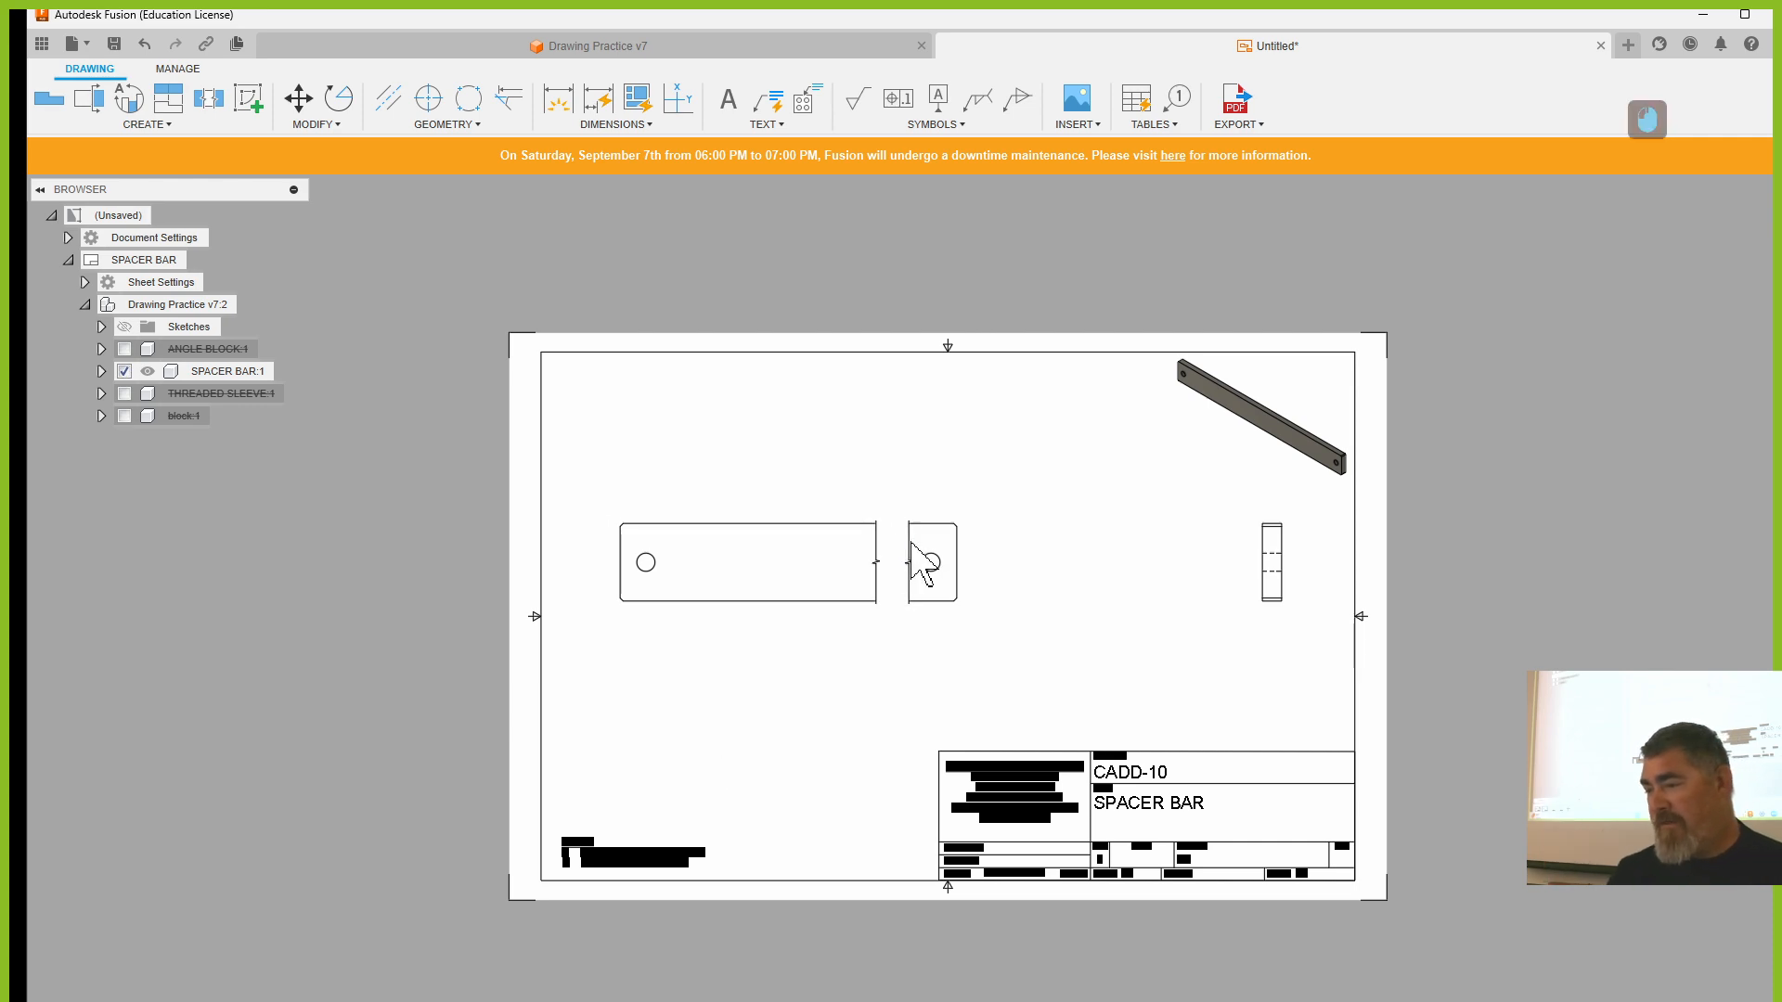
left_click(878, 542)
- Move the broken base view and side view lower on the sheet and bring the side view closer to it
left_click(872, 625)
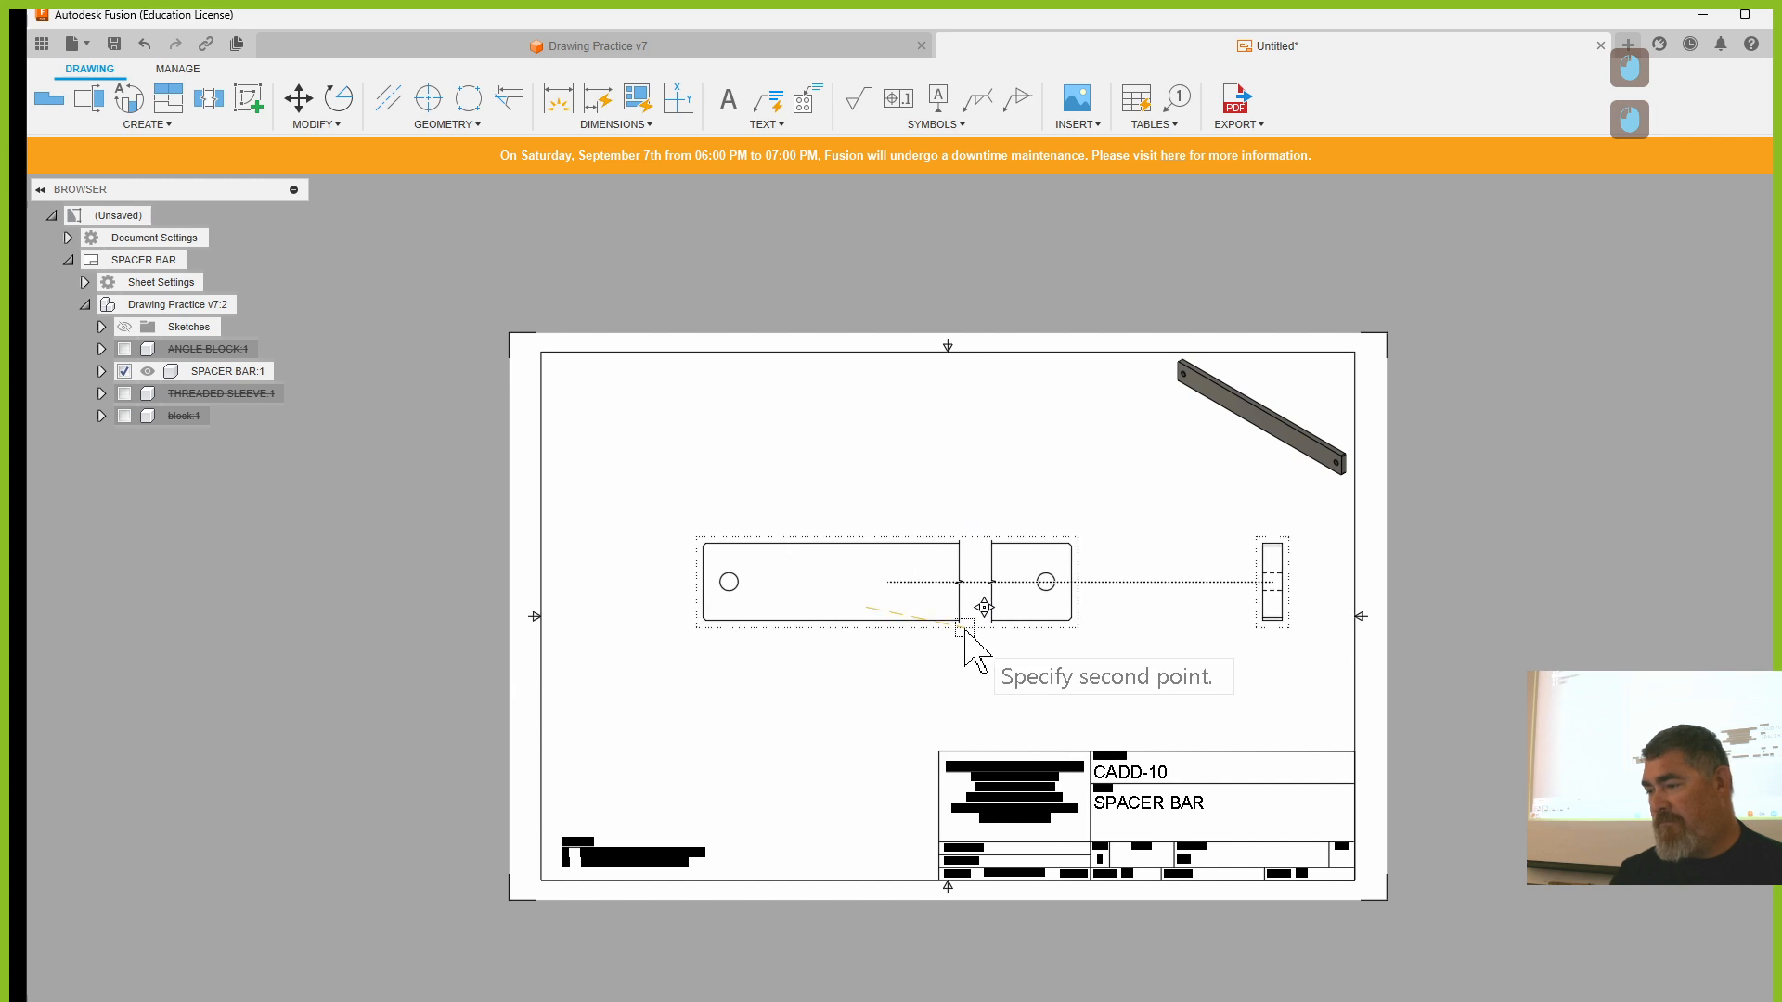
left_click(935, 616)
left_click_drag(1282, 643, 1169, 650)
left_click_drag(982, 647, 970, 660)
left_click(1113, 690)
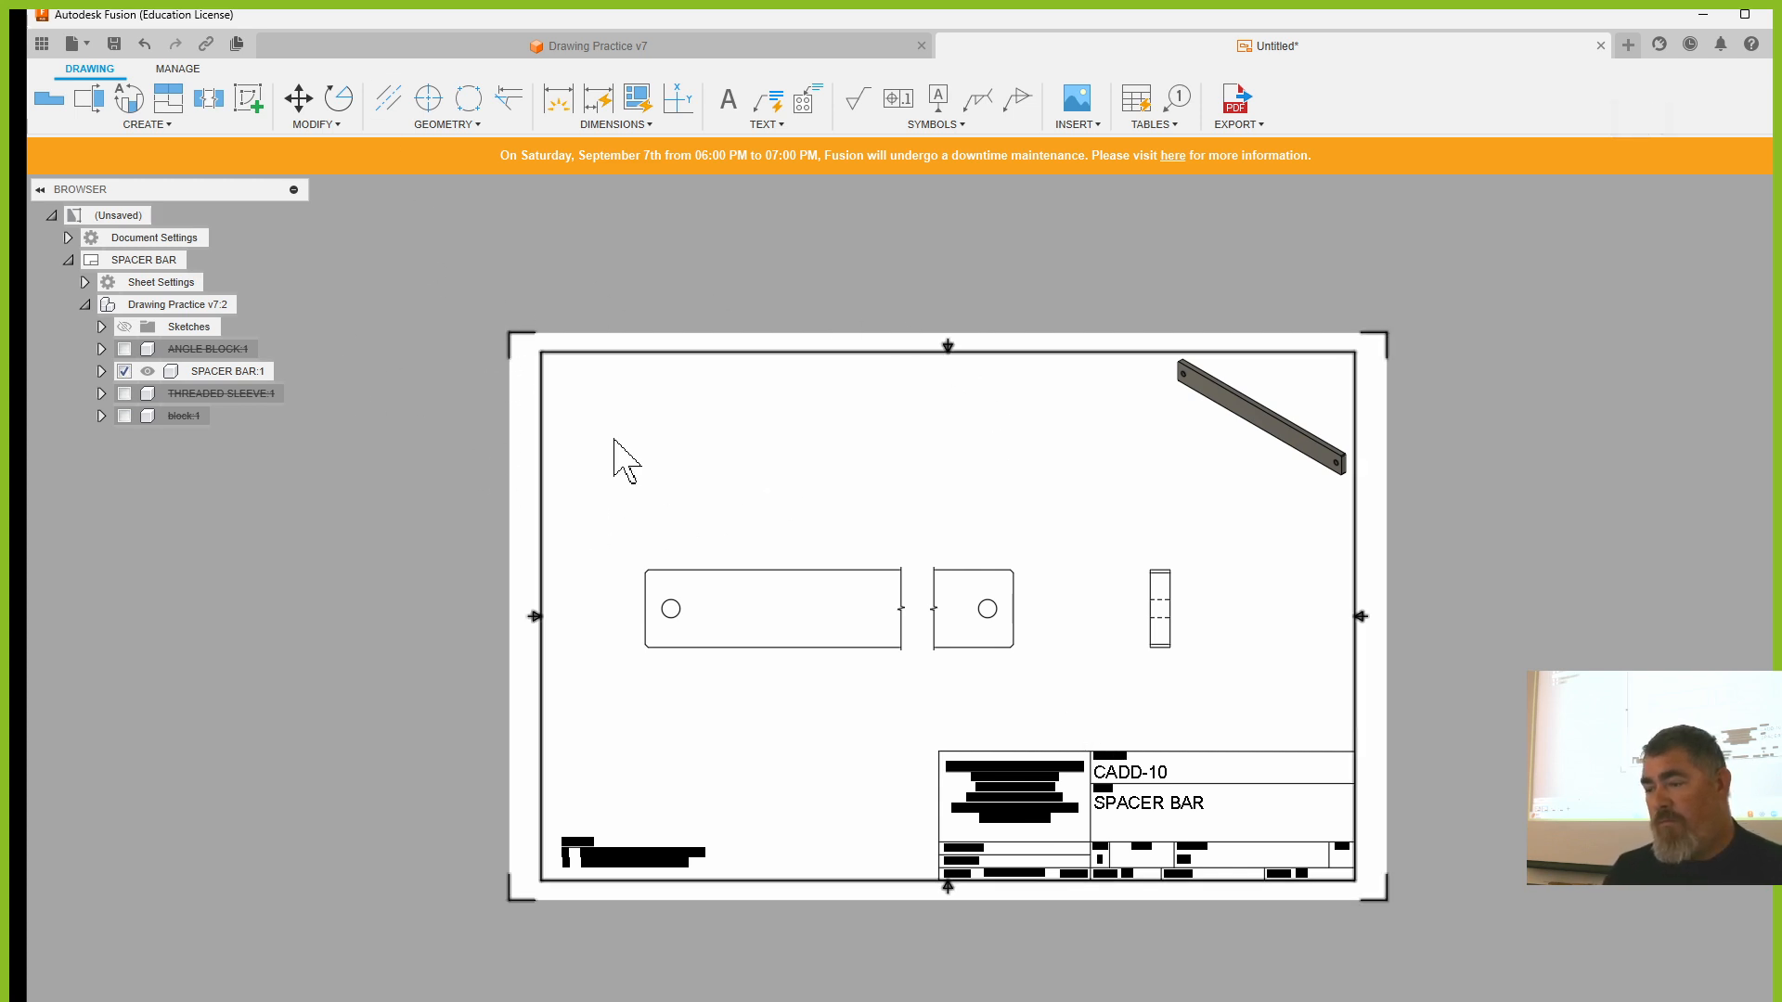
- Create detail view A of the spacer bar's upper right chamfered corner at scale 4:1, placed above the broken view
scroll(1000, 596, "up", 4)
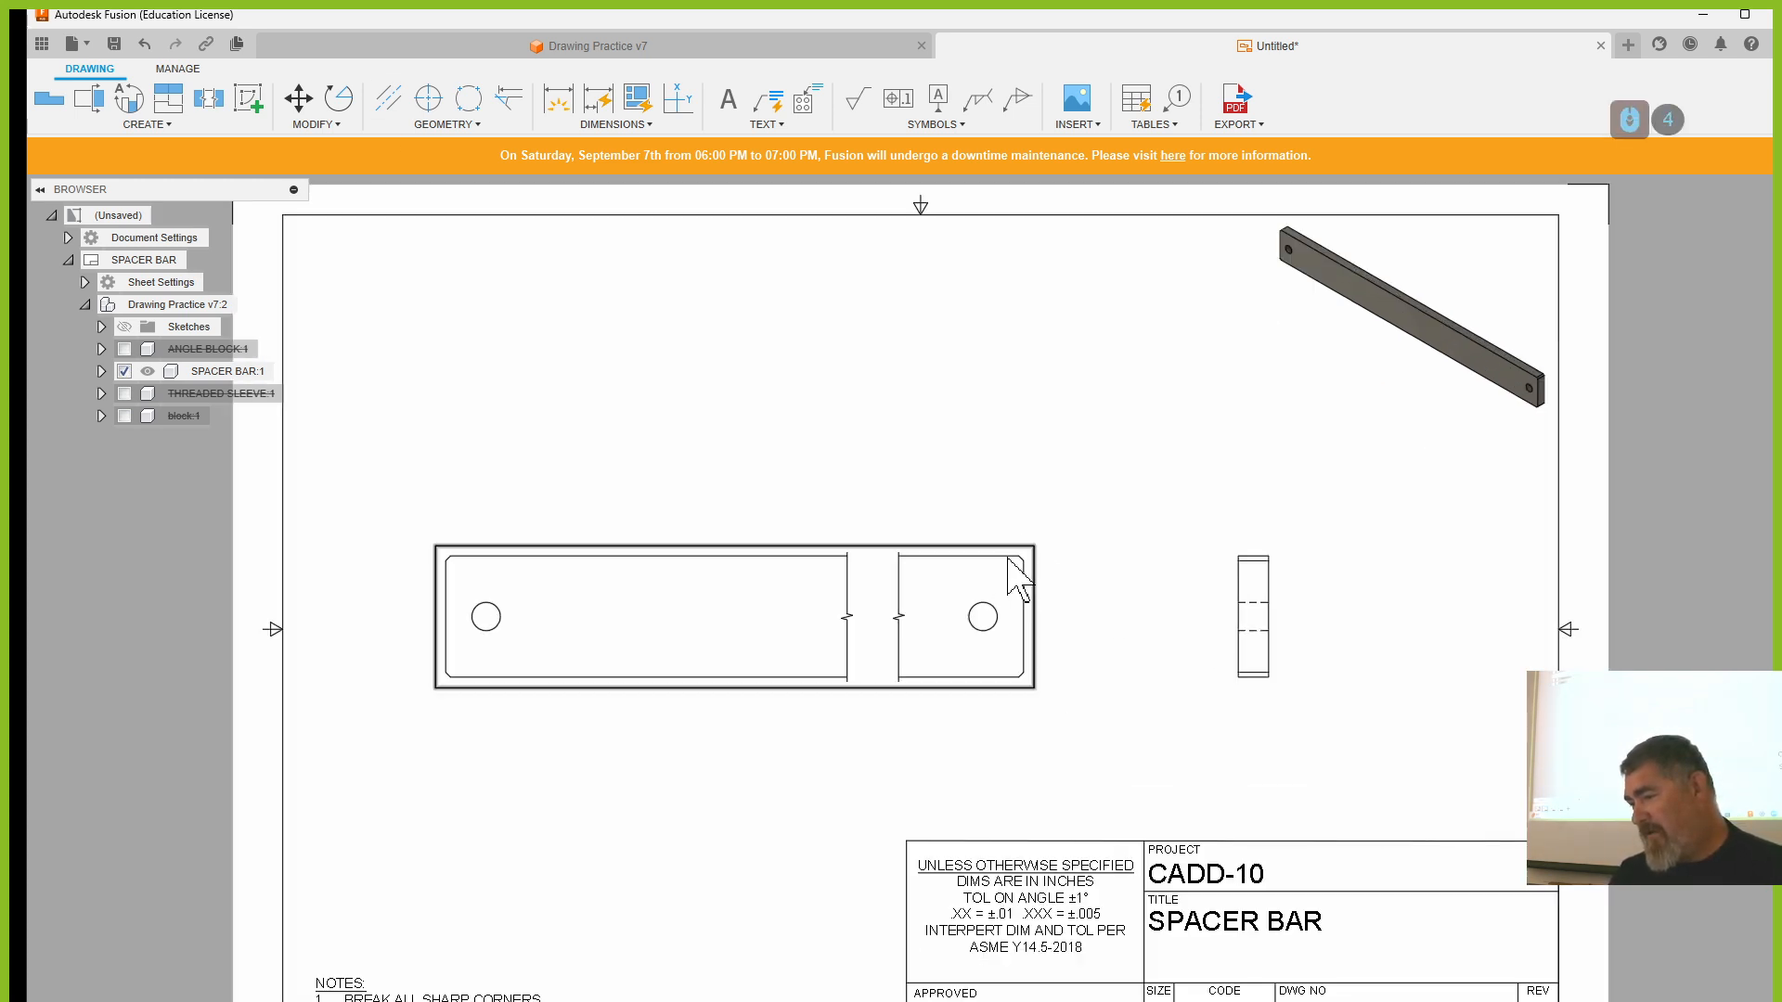
scroll(1047, 592, "down", 2)
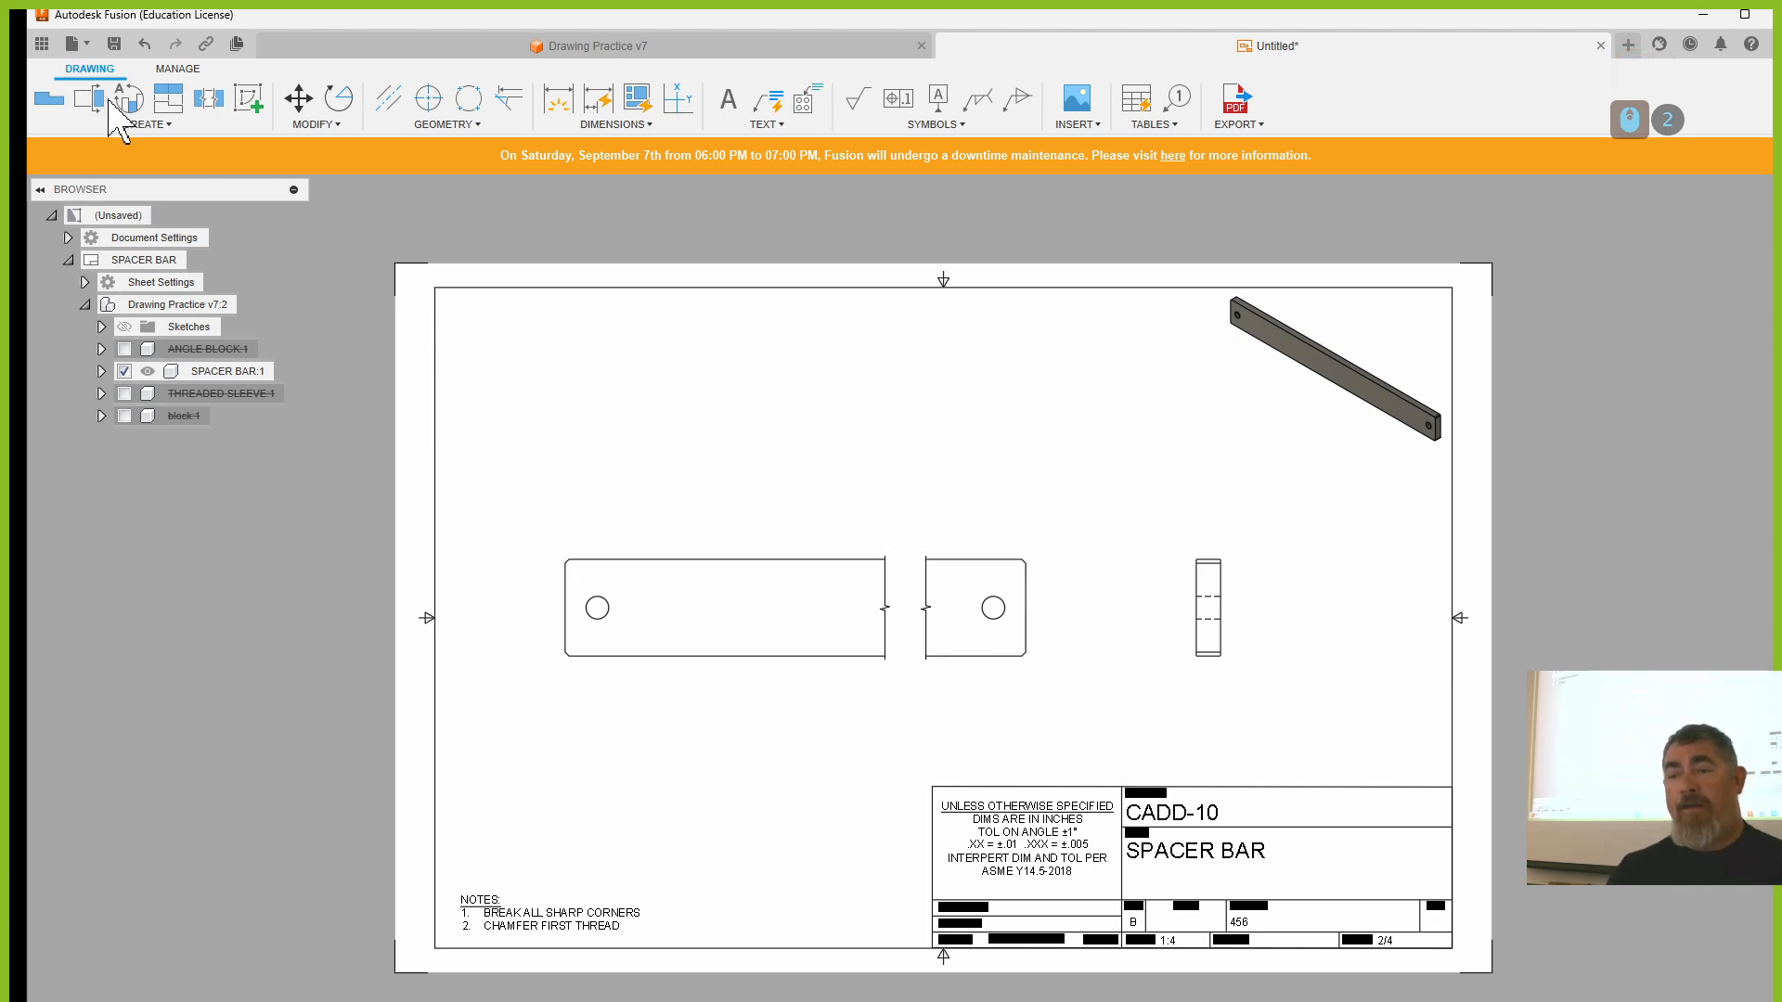
left_click(138, 100)
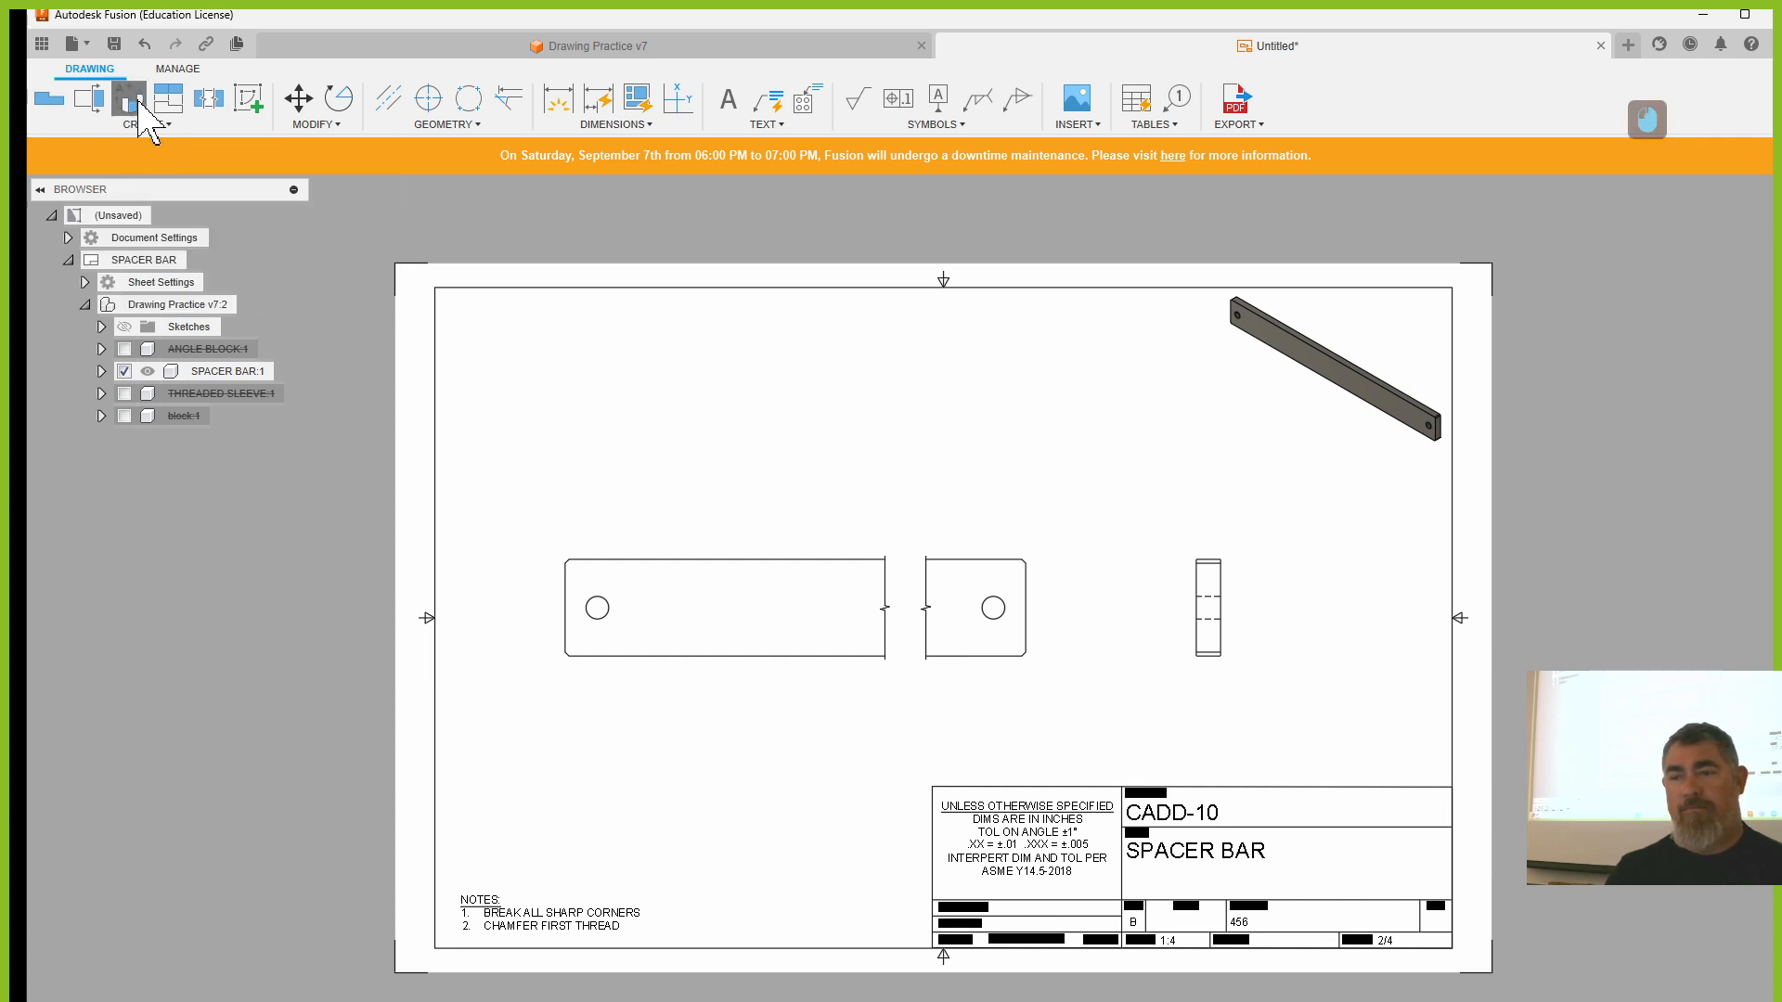
left_click(1030, 563)
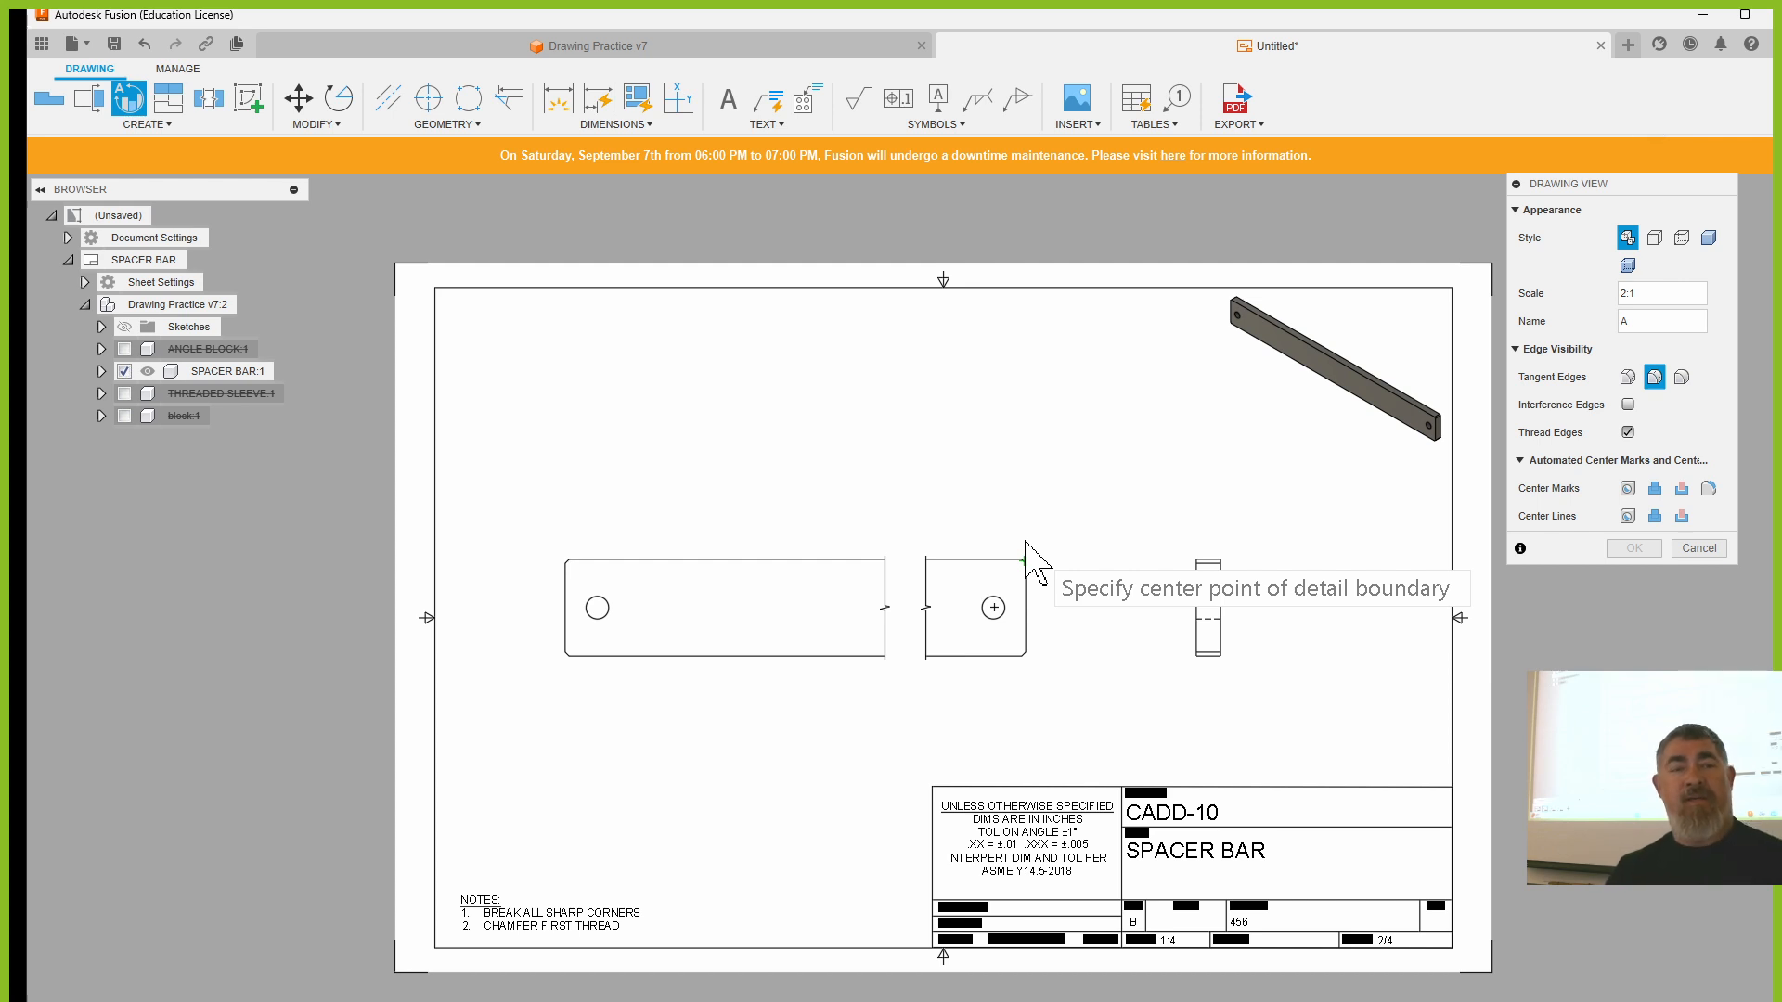
left_click(1022, 559)
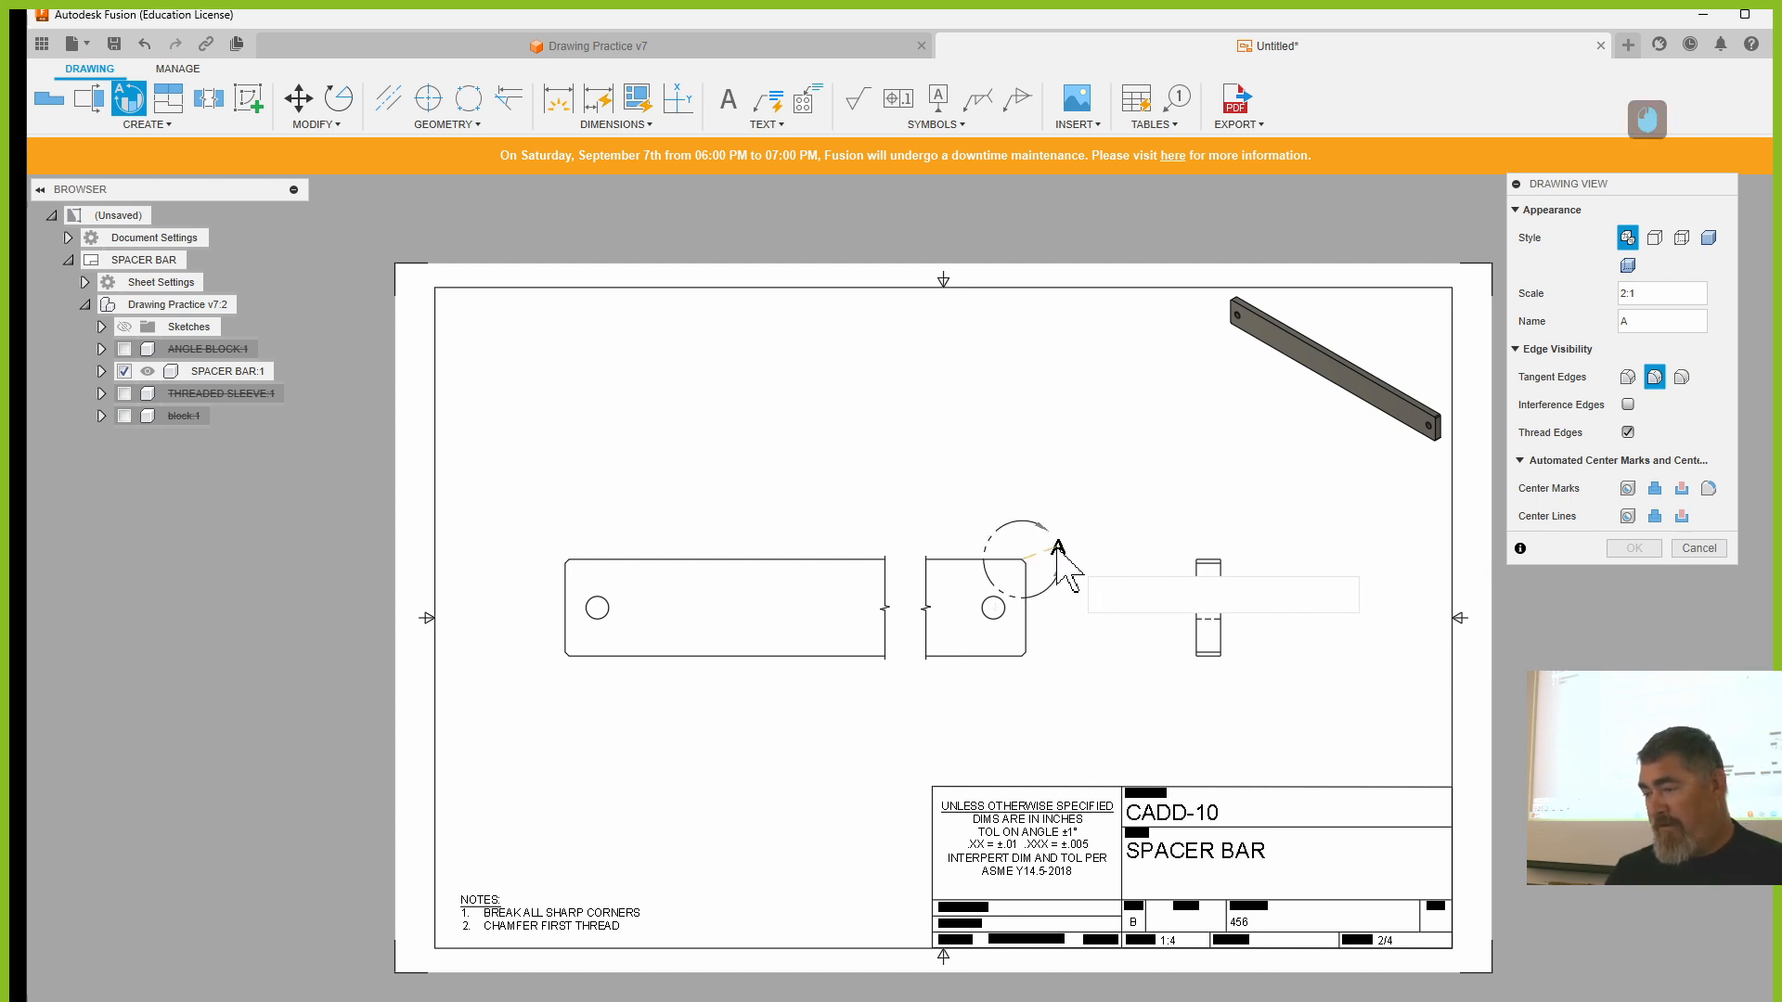
left_click(1042, 553)
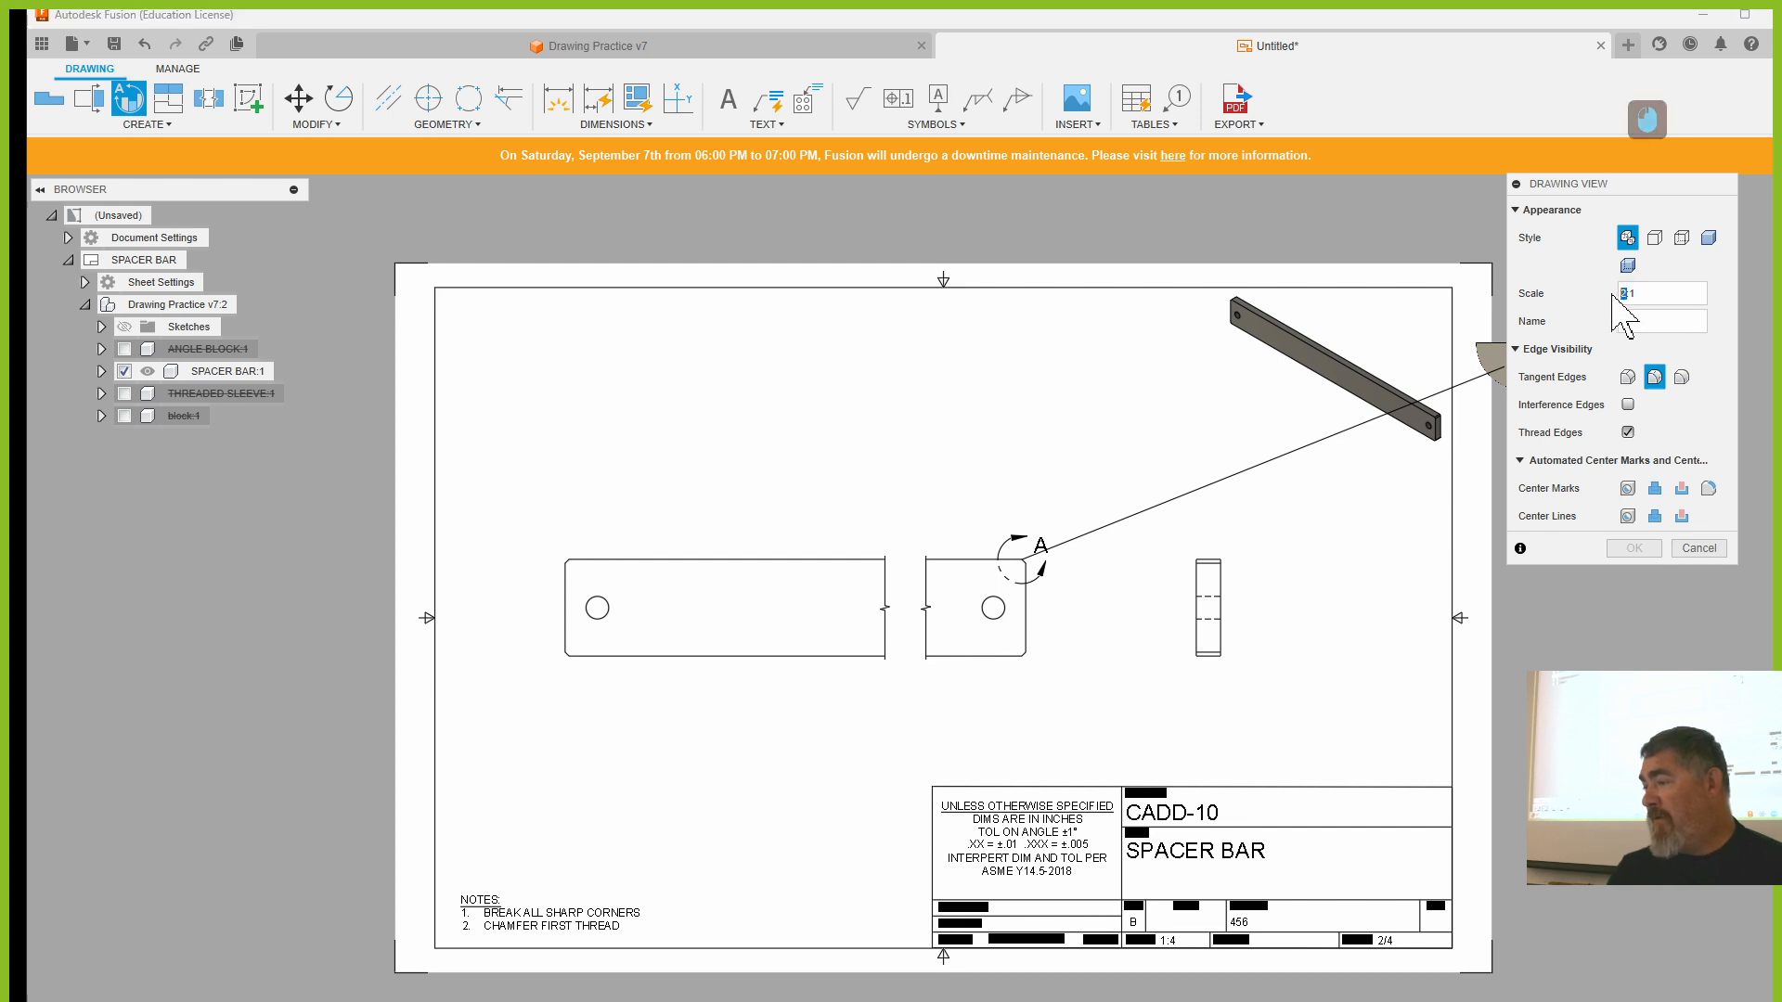
type("4")
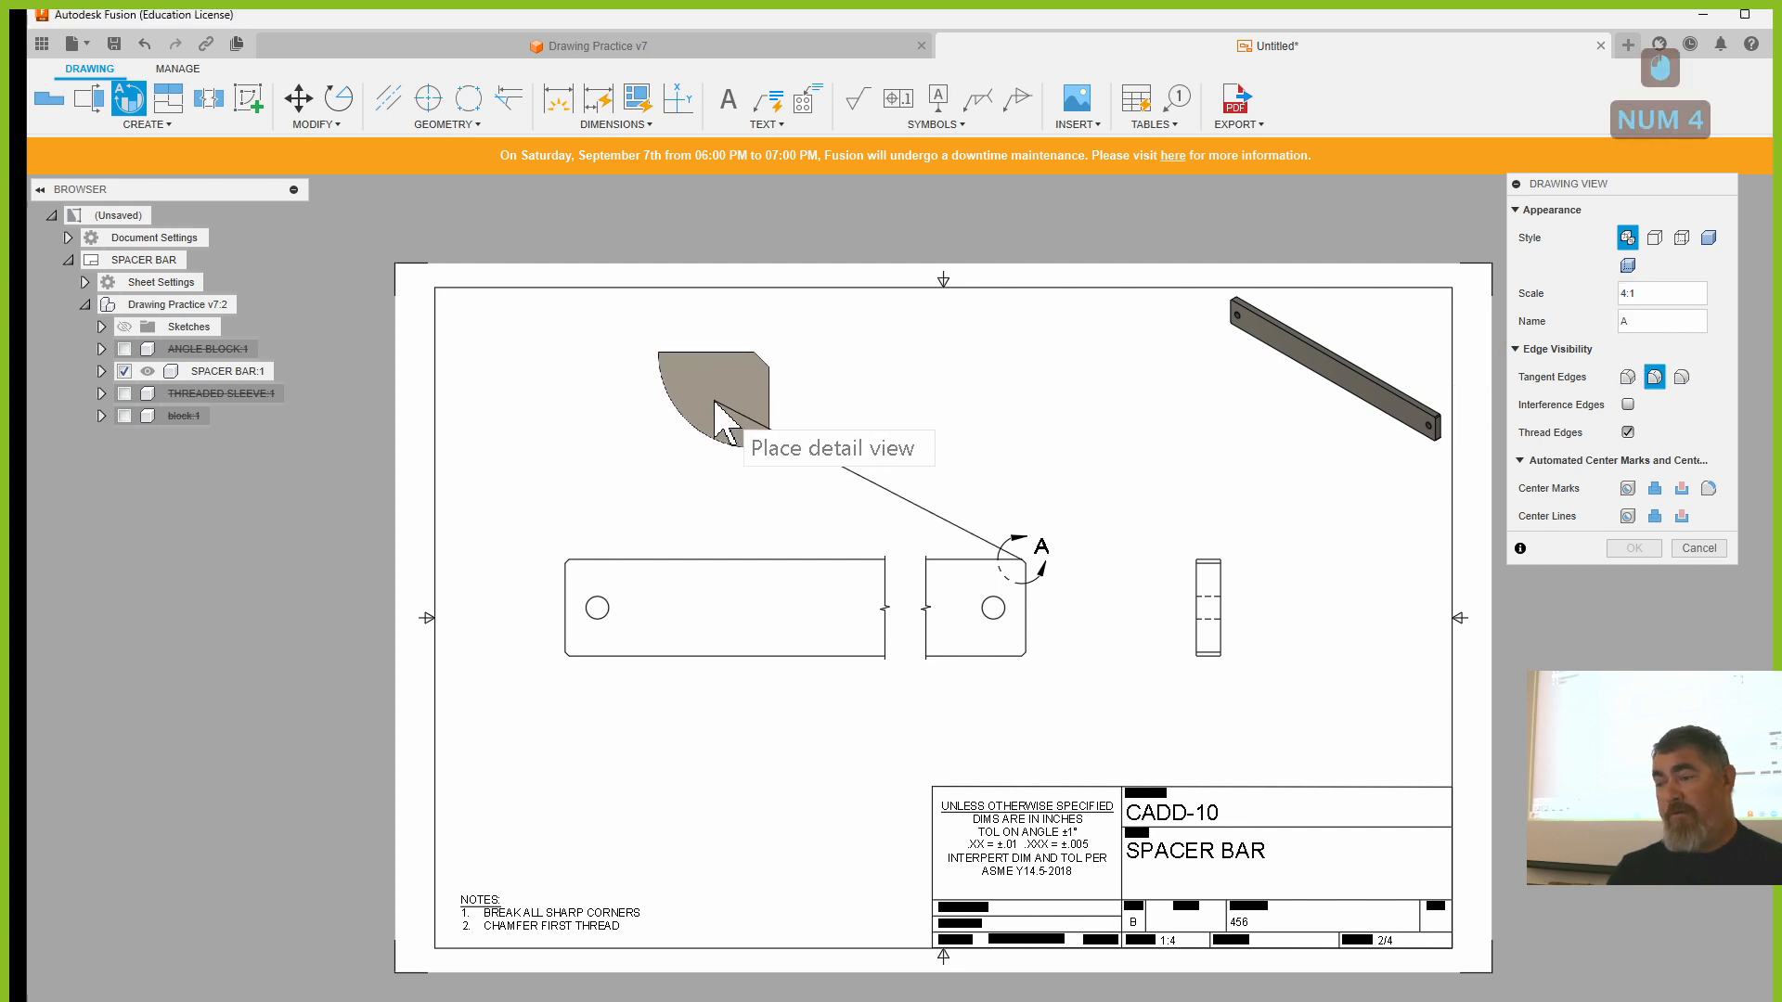
left_click(721, 385)
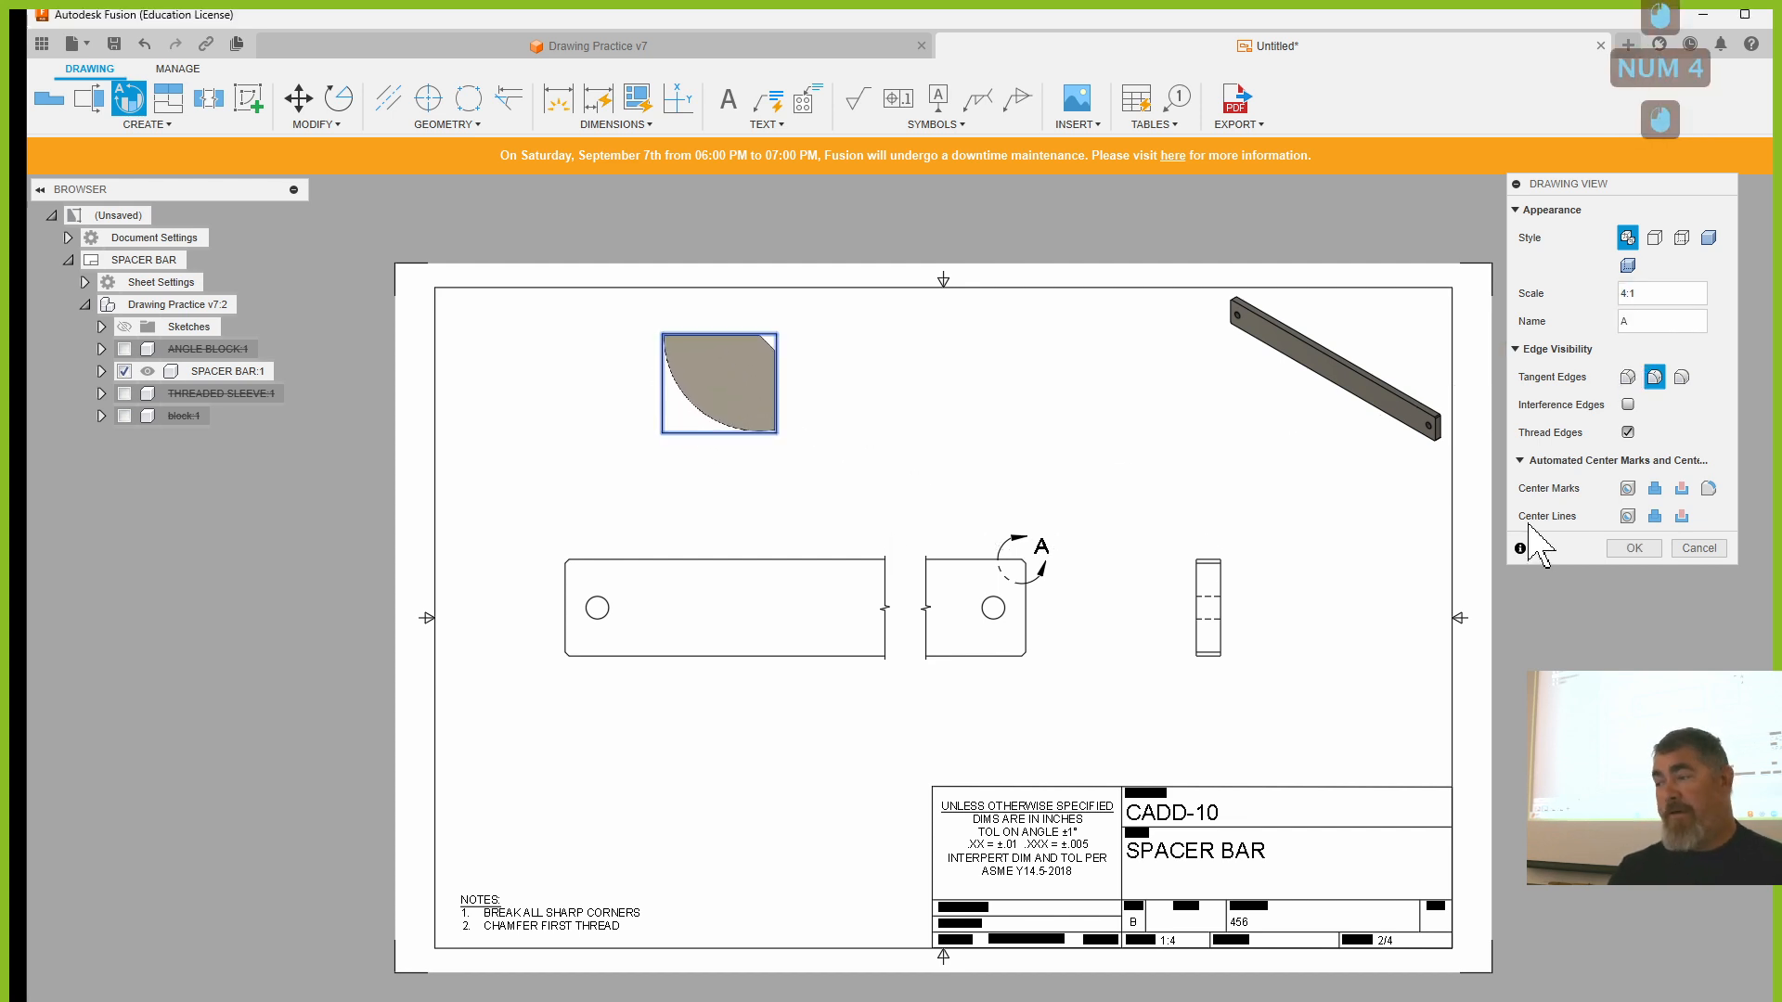
left_click(1634, 548)
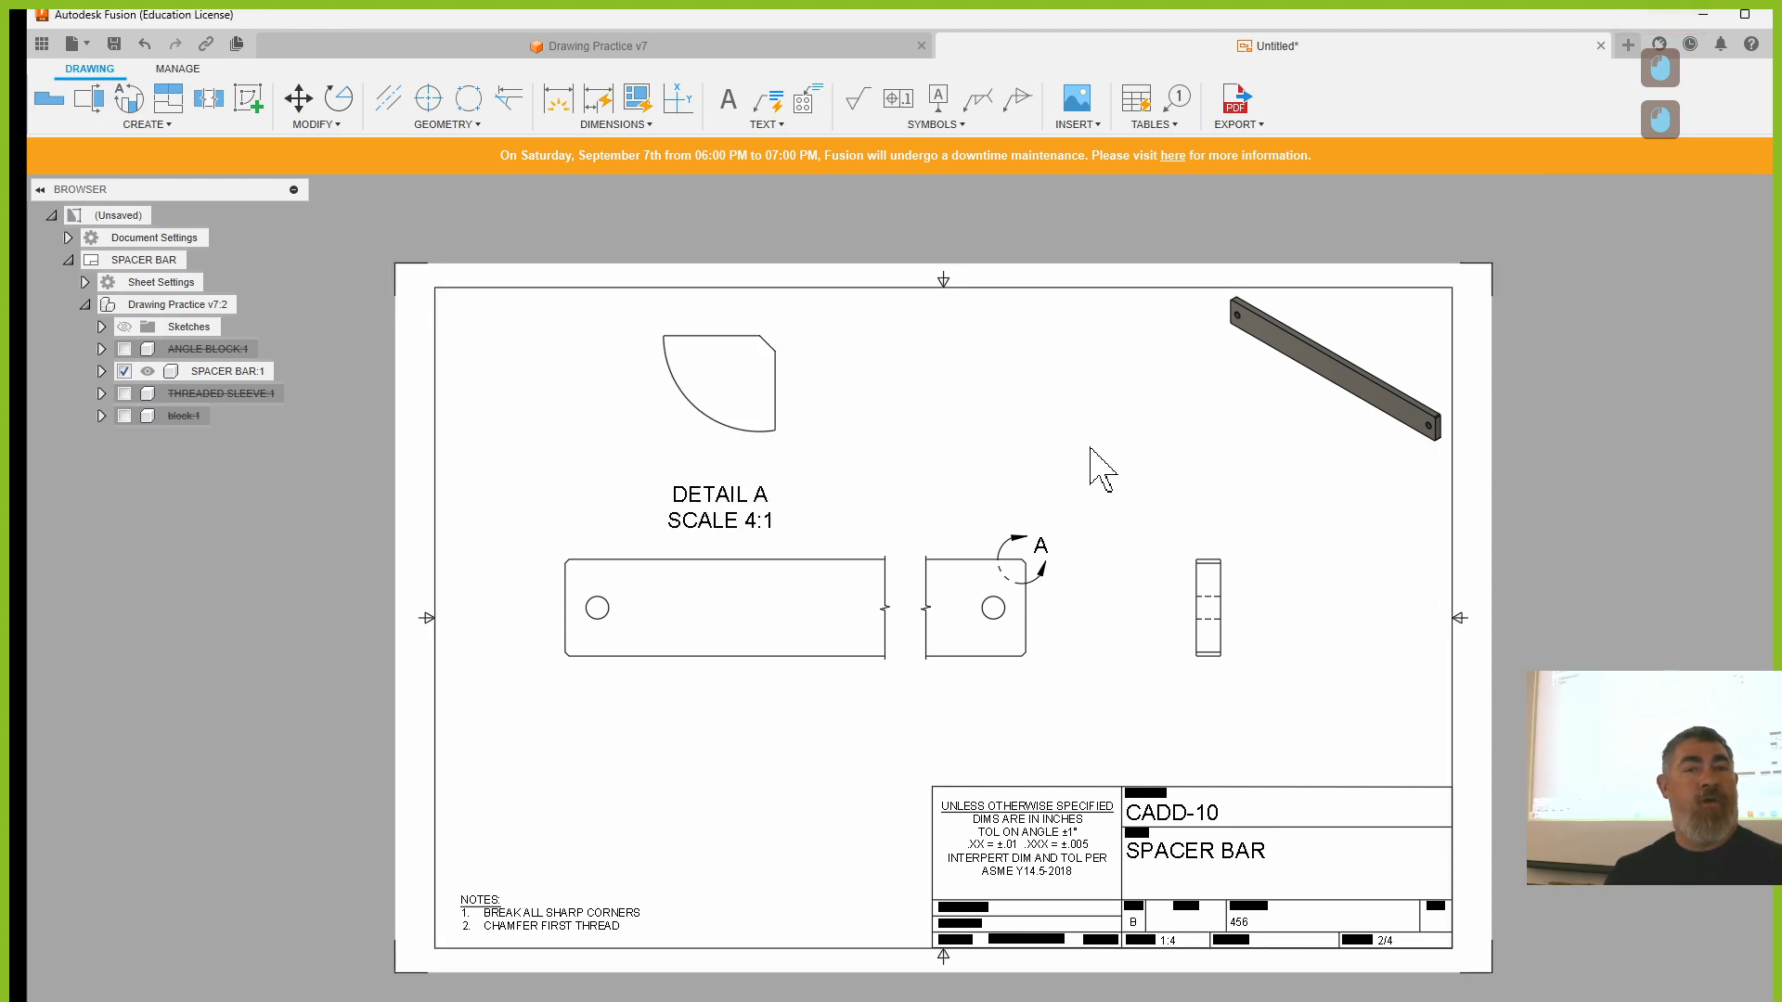
- Move detail view A below the broken base view and shift the base and side views up to make room
left_click_drag(706, 486, 826, 859)
left_click(782, 431)
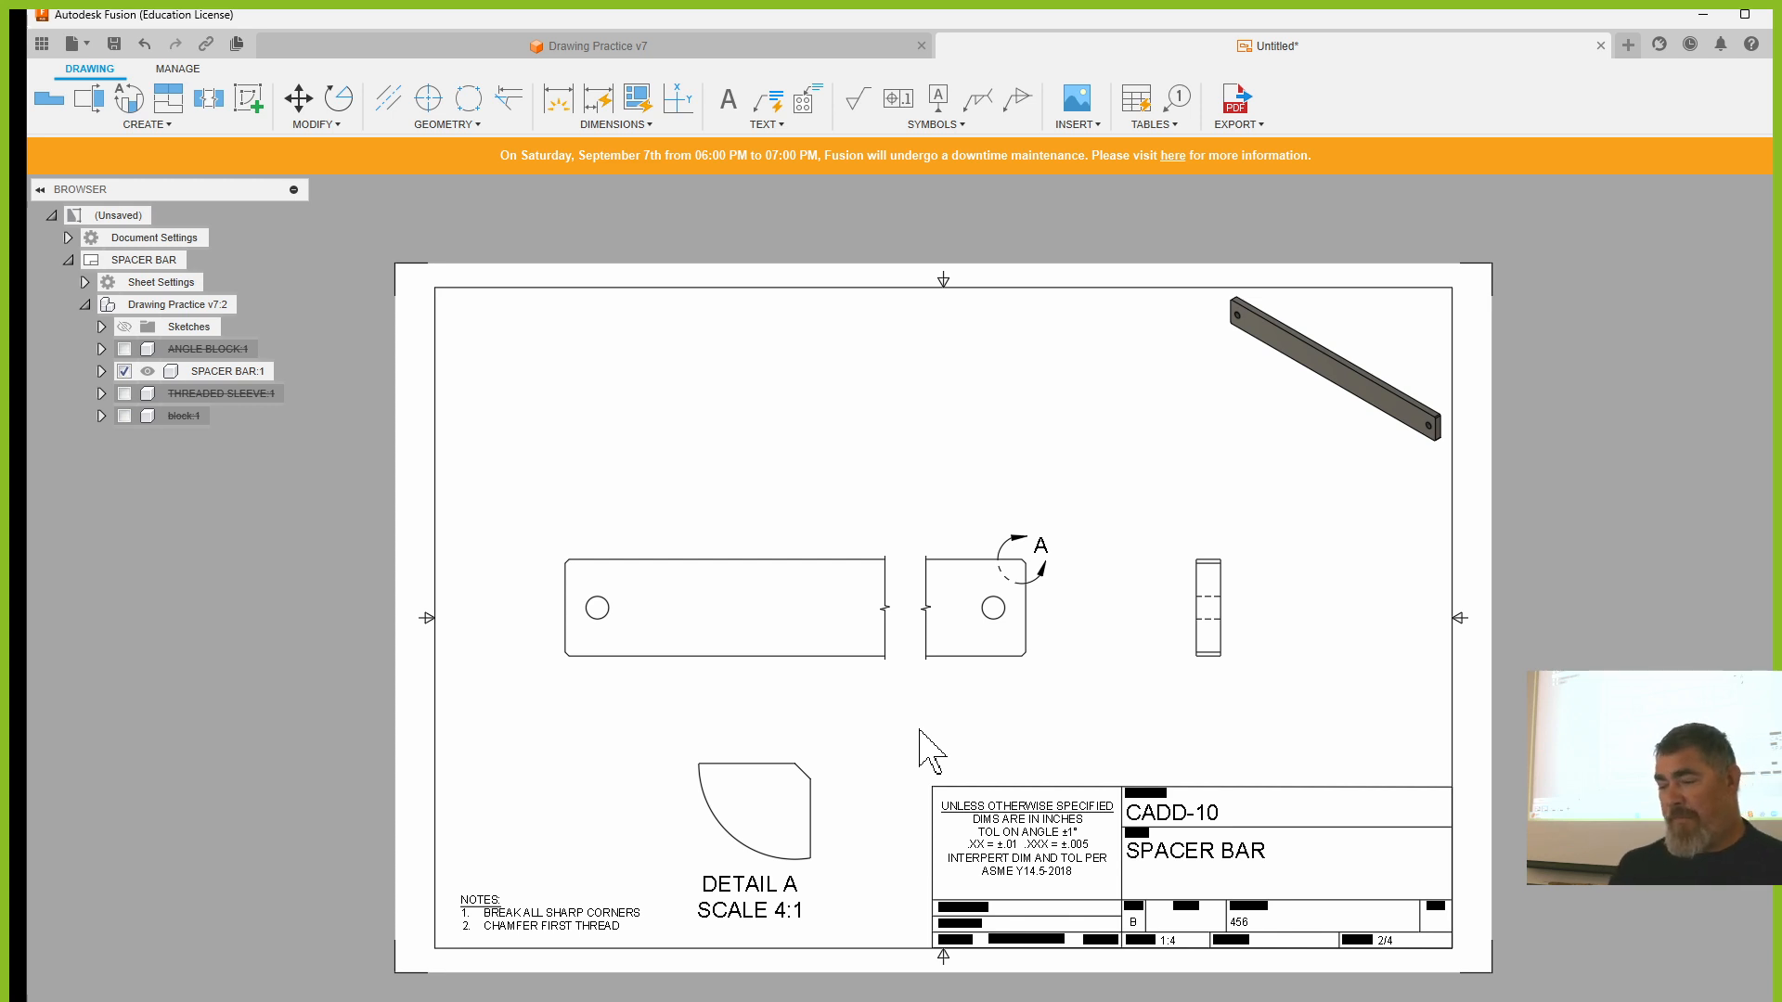
left_click_drag(882, 684, 880, 626)
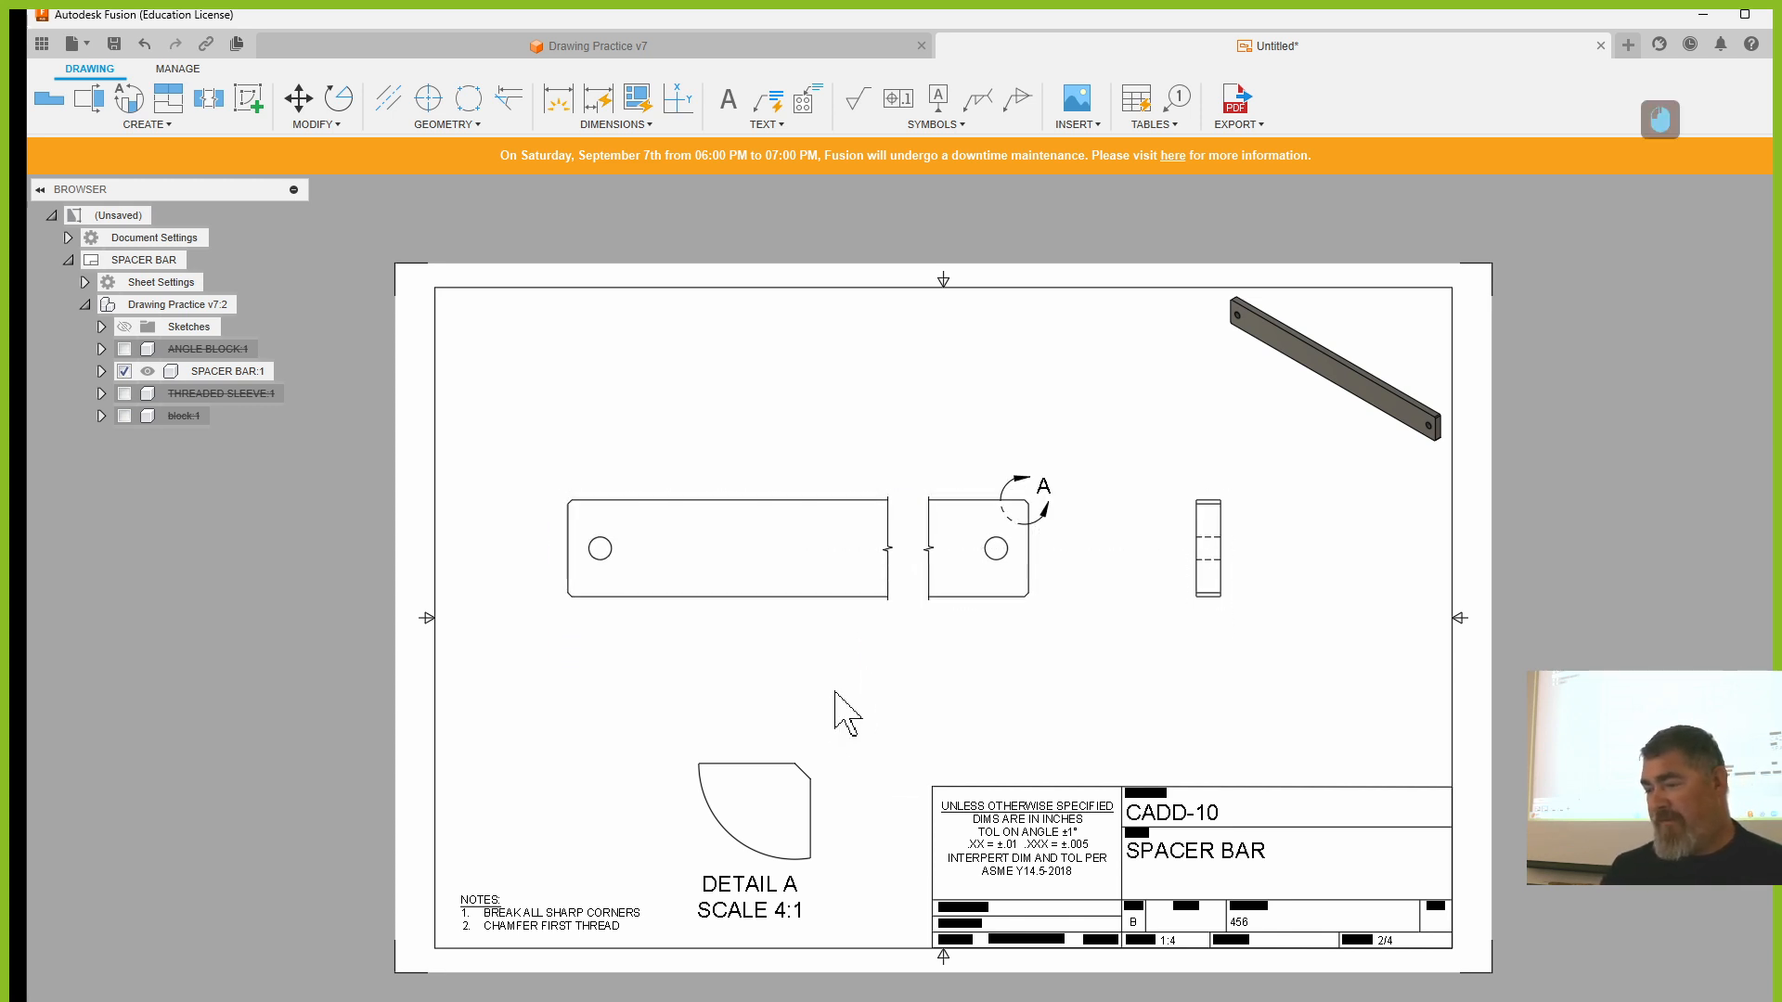
left_click_drag(817, 775, 822, 733)
left_click(927, 728)
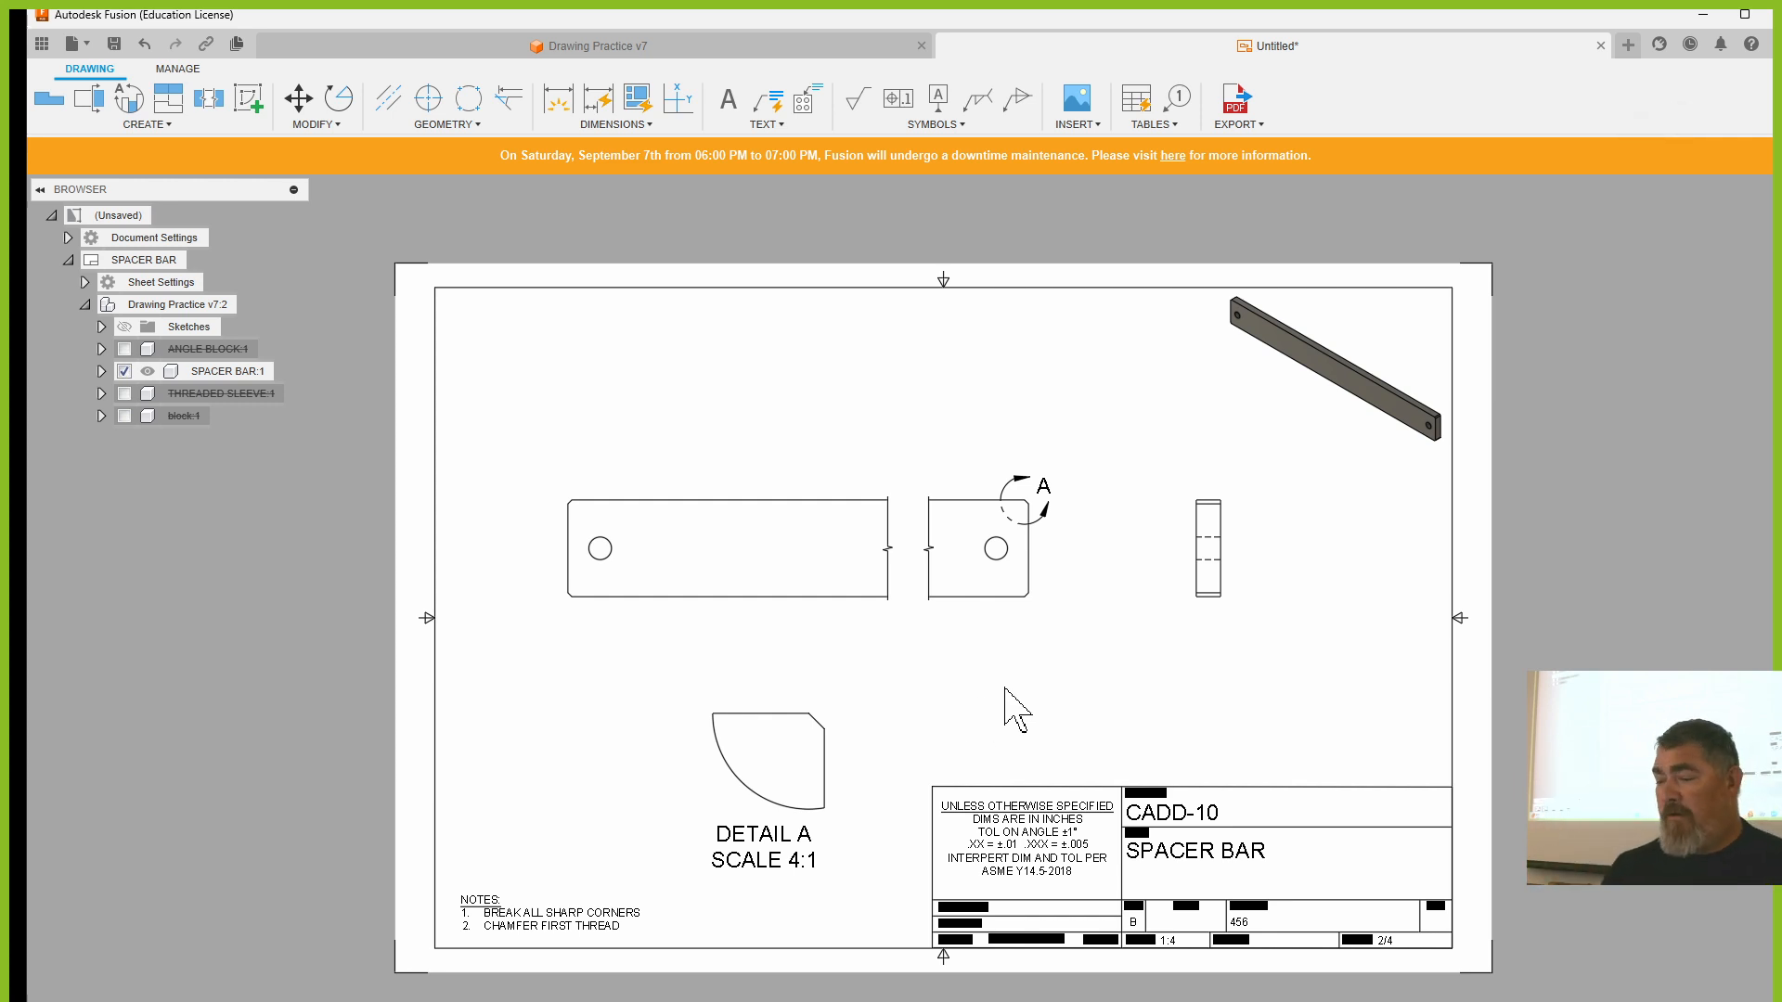
- Set detail view A's scale to 3:1 and shift the view slightly lower and left on the sheet
double_click(751, 780)
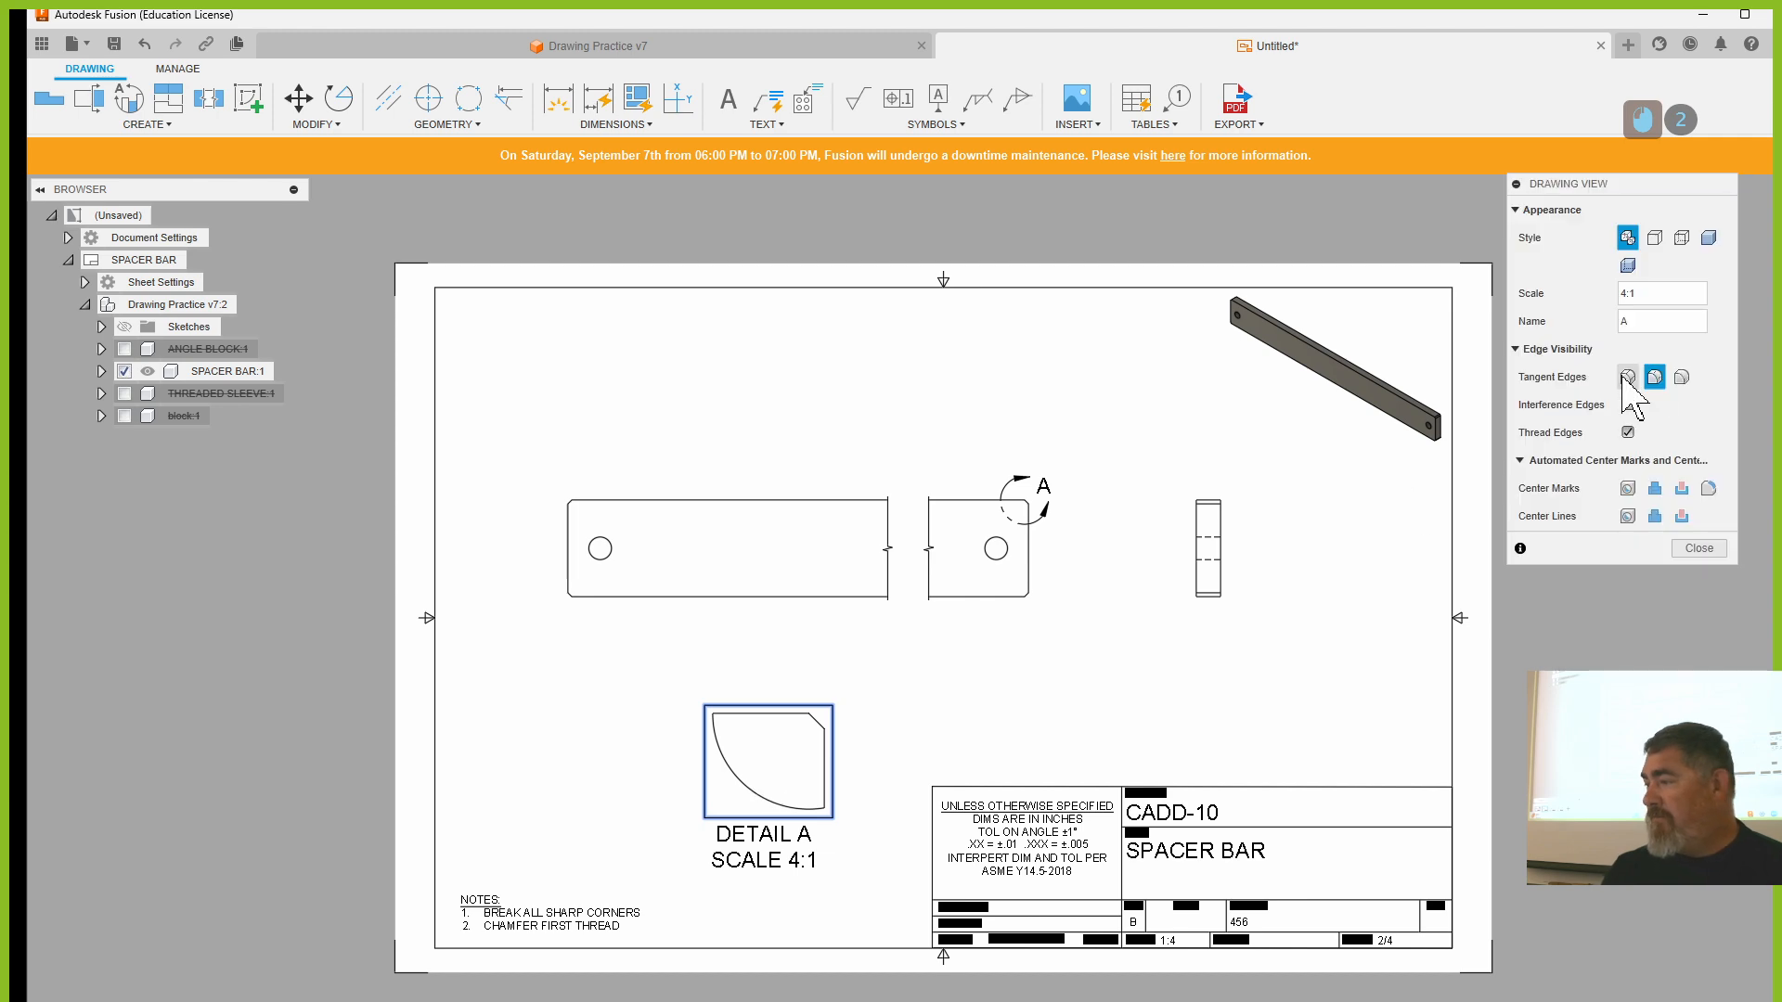
left_click(1622, 293)
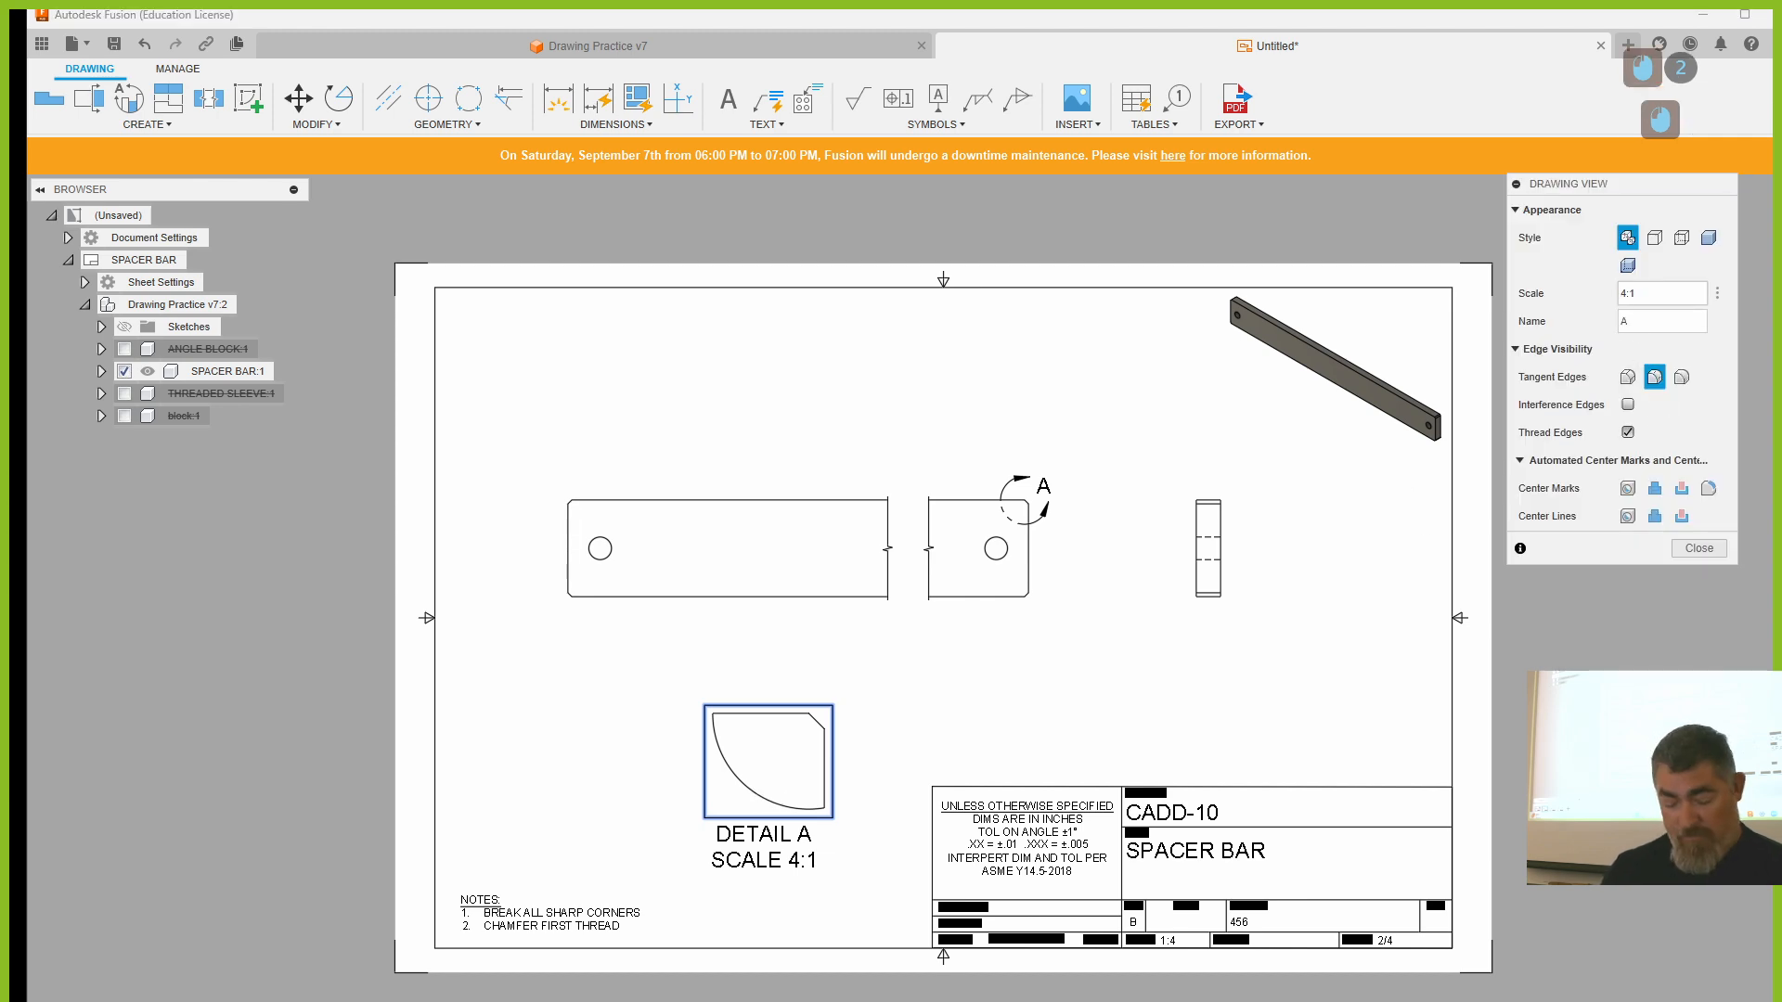
key("Delete")
type("3")
key("Return")
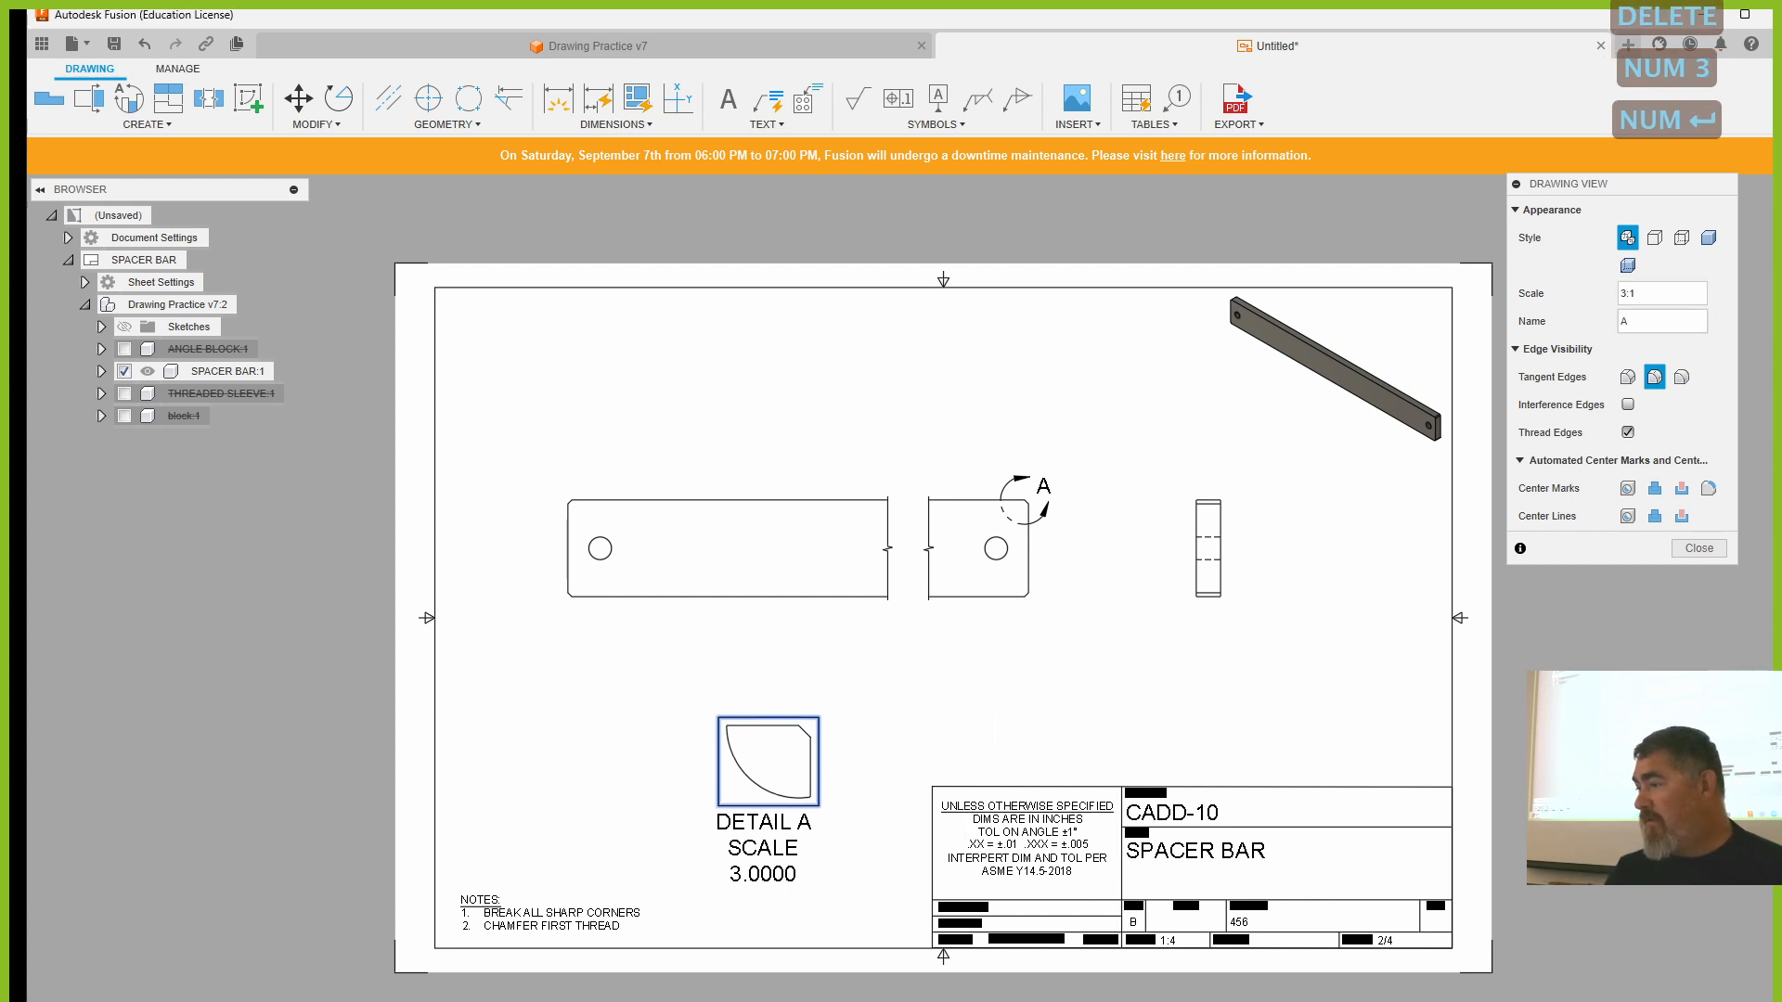
left_click(1639, 293)
left_click(1698, 548)
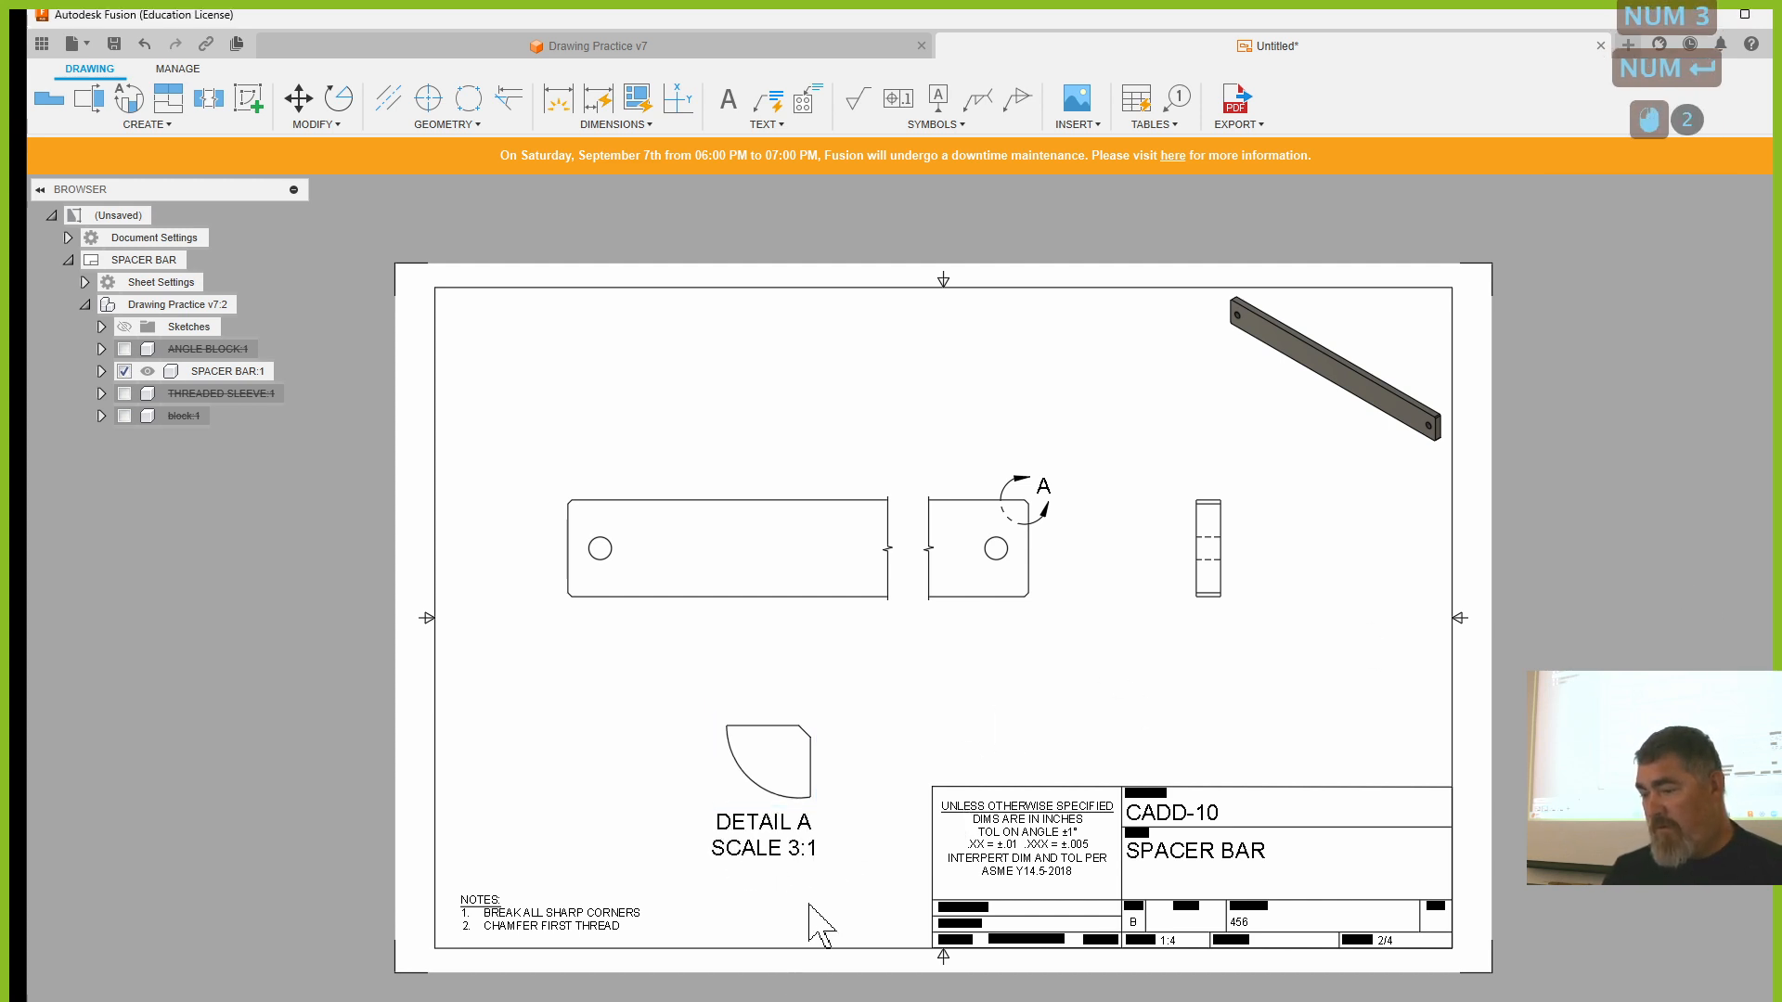
left_click_drag(816, 784, 805, 800)
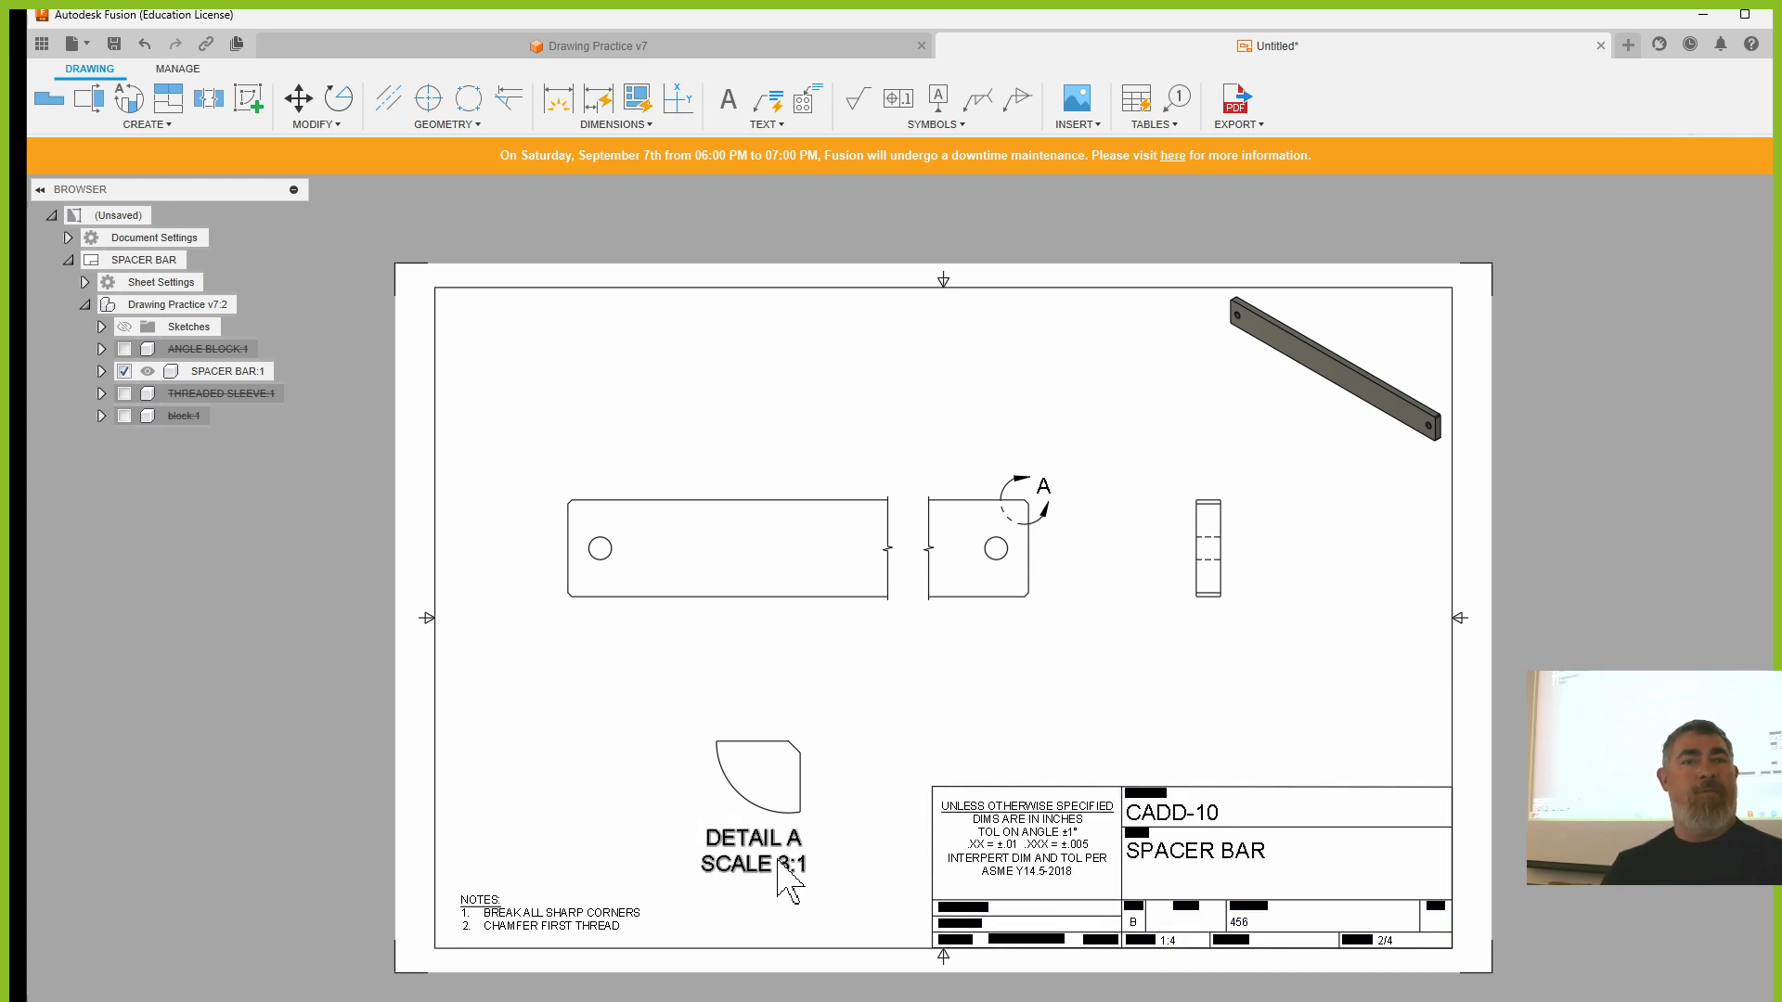
- Check the scale setting of the spacer bar's broken base view against the title block's scale
scroll(1095, 704, "up", 2)
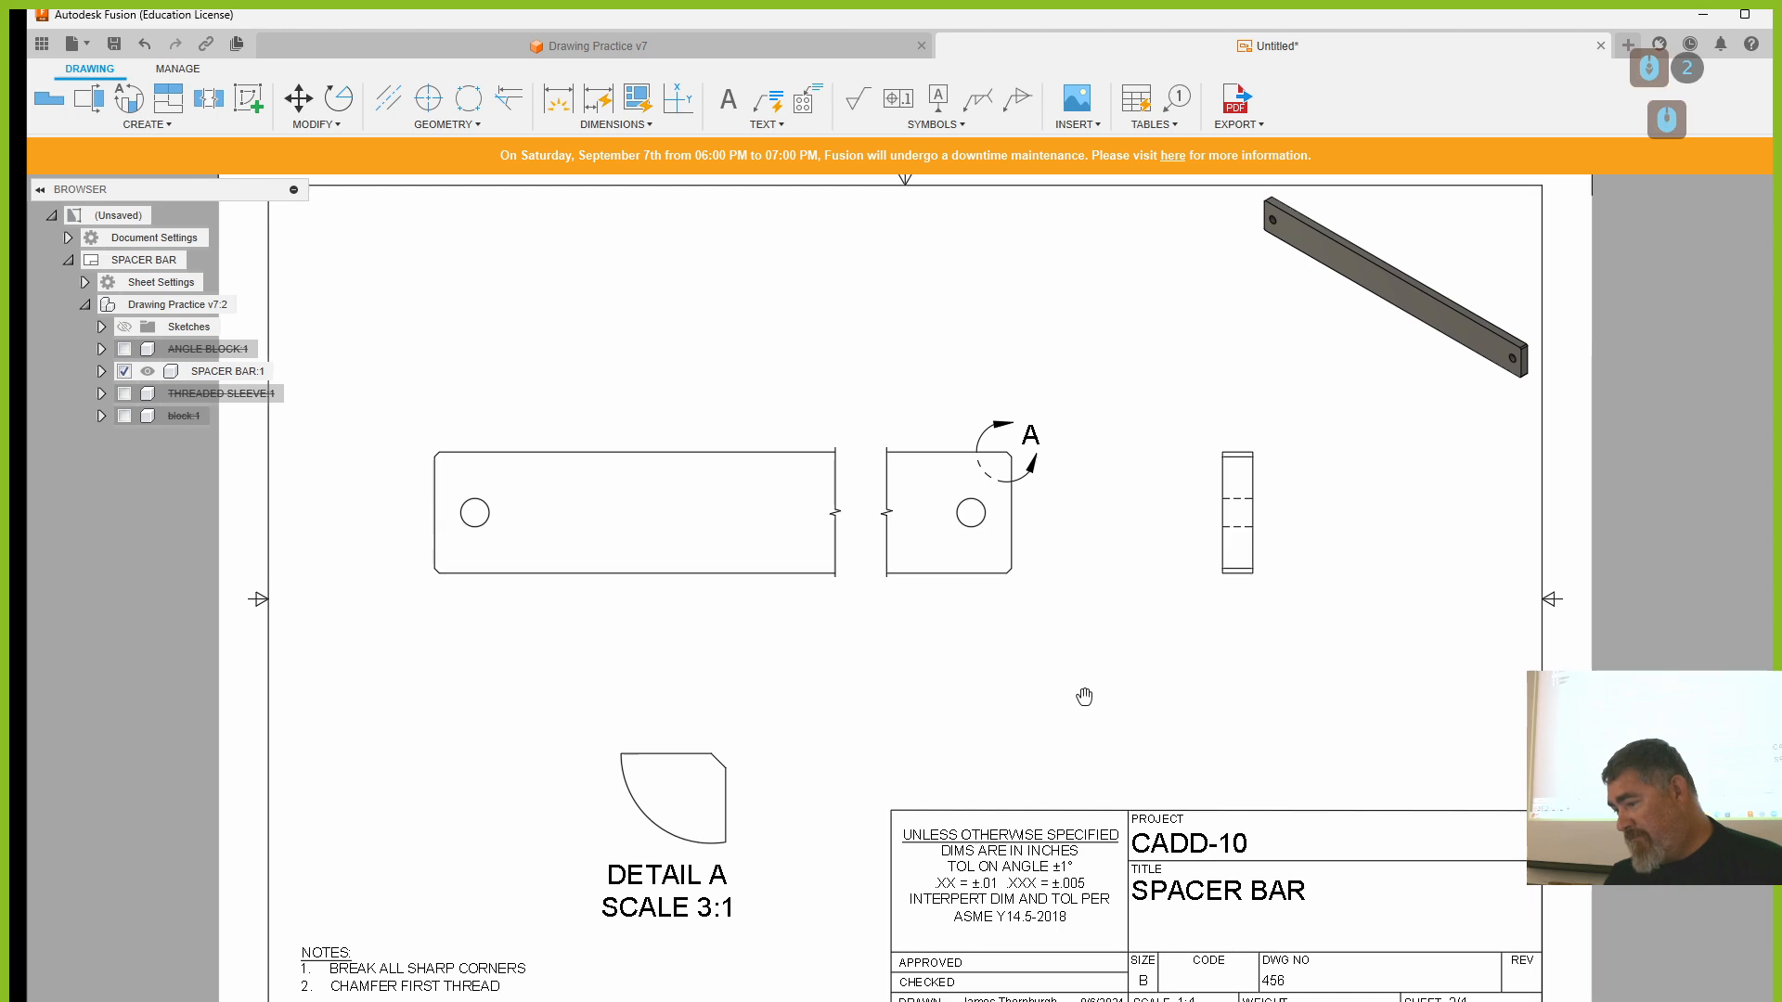
middle_click_drag(1084, 696, 1057, 538)
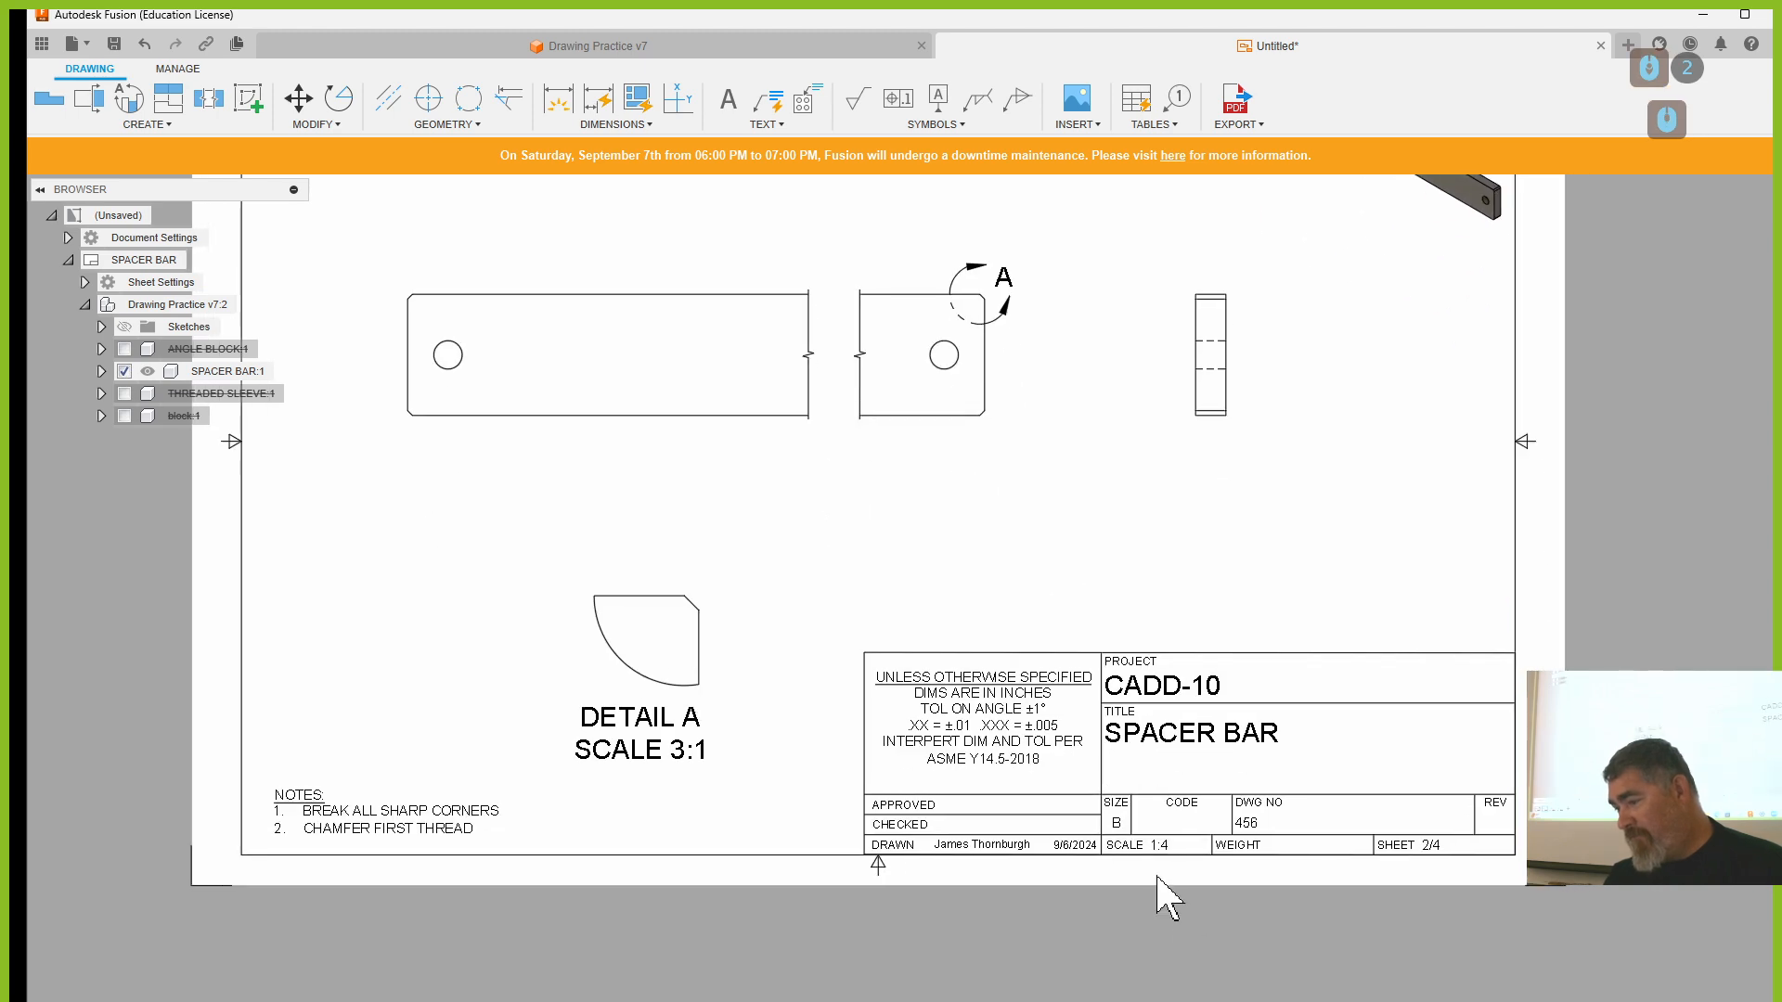
double_click(979, 436)
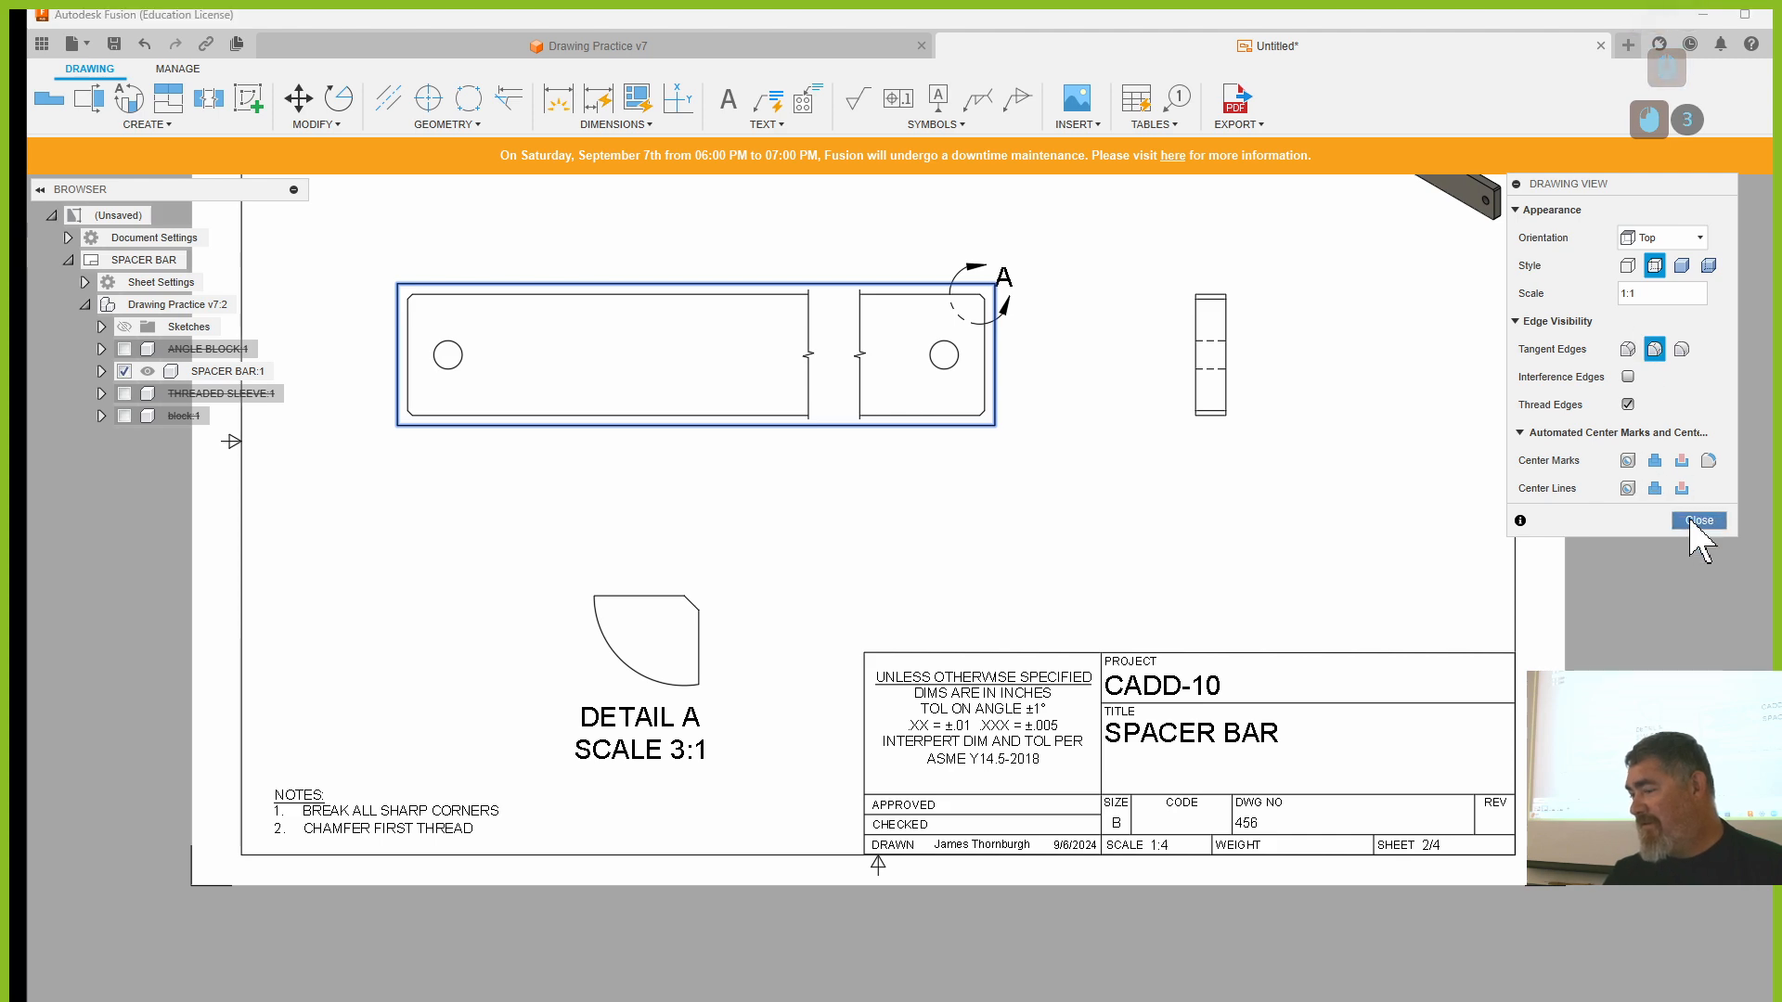
left_click(1699, 521)
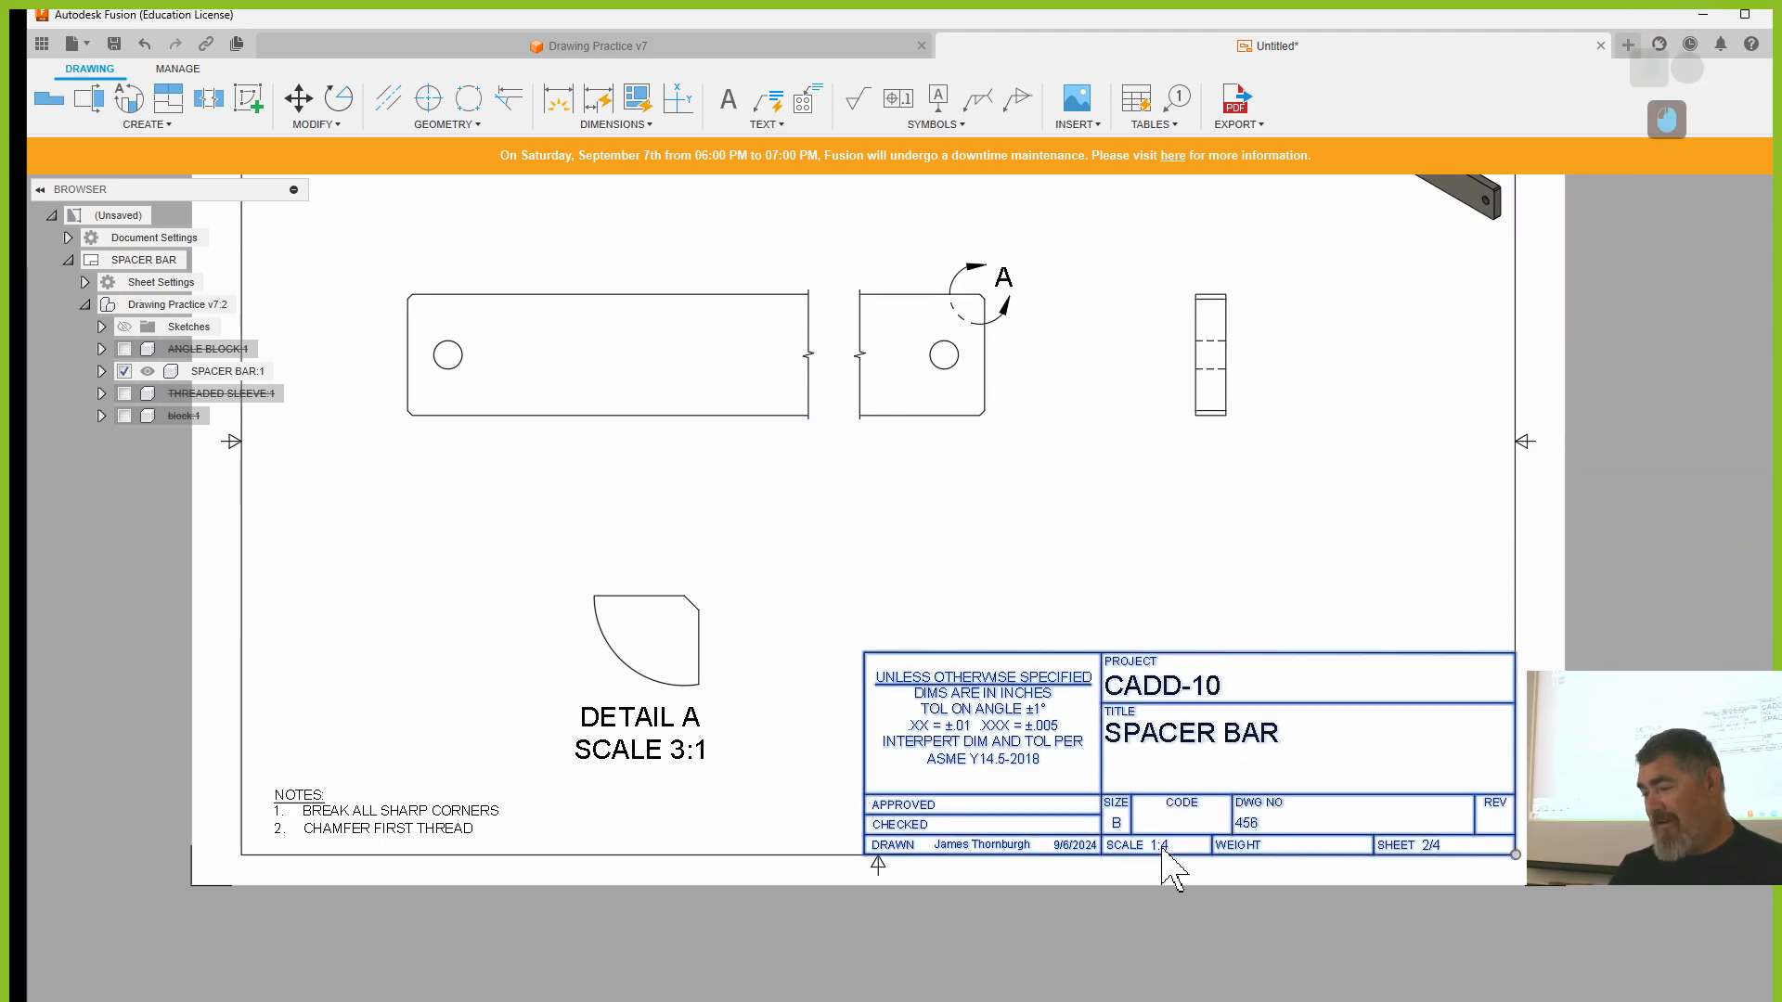
- Overwrite the spacer bar title block's scale with 1:1 and undo the manual edit
double_click(1168, 844)
double_click(866, 796)
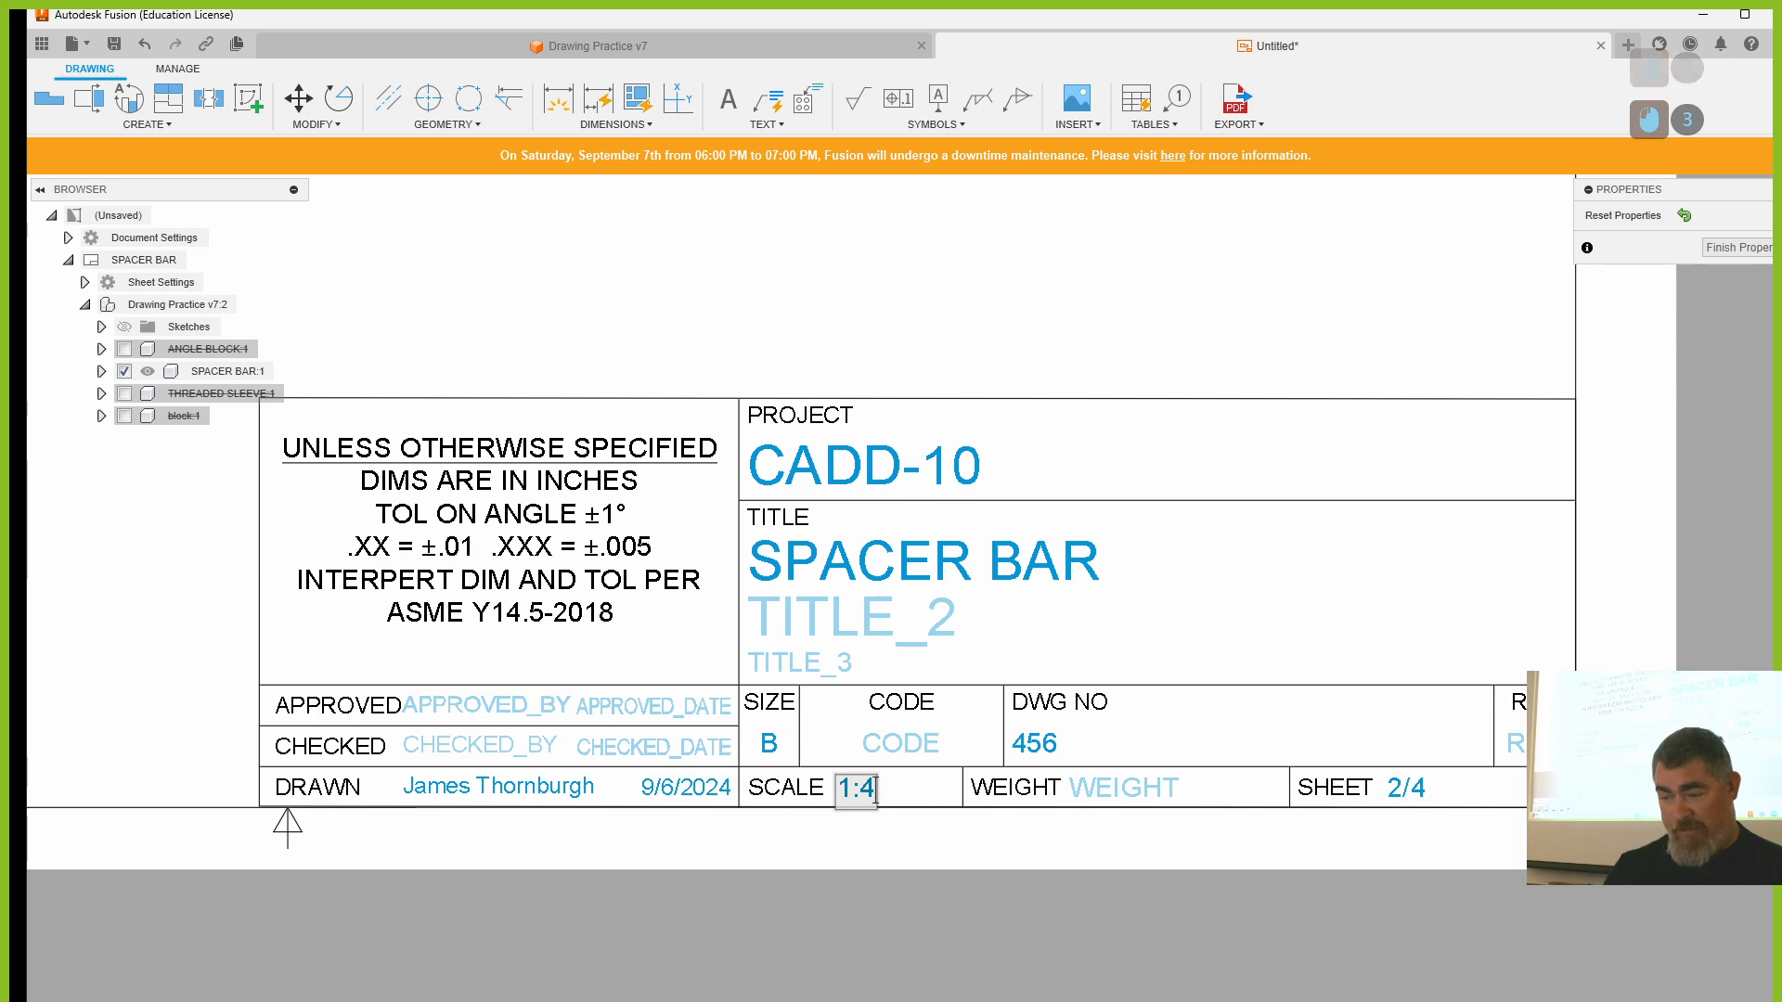
key("BackSpace")
type("1")
left_click(888, 894)
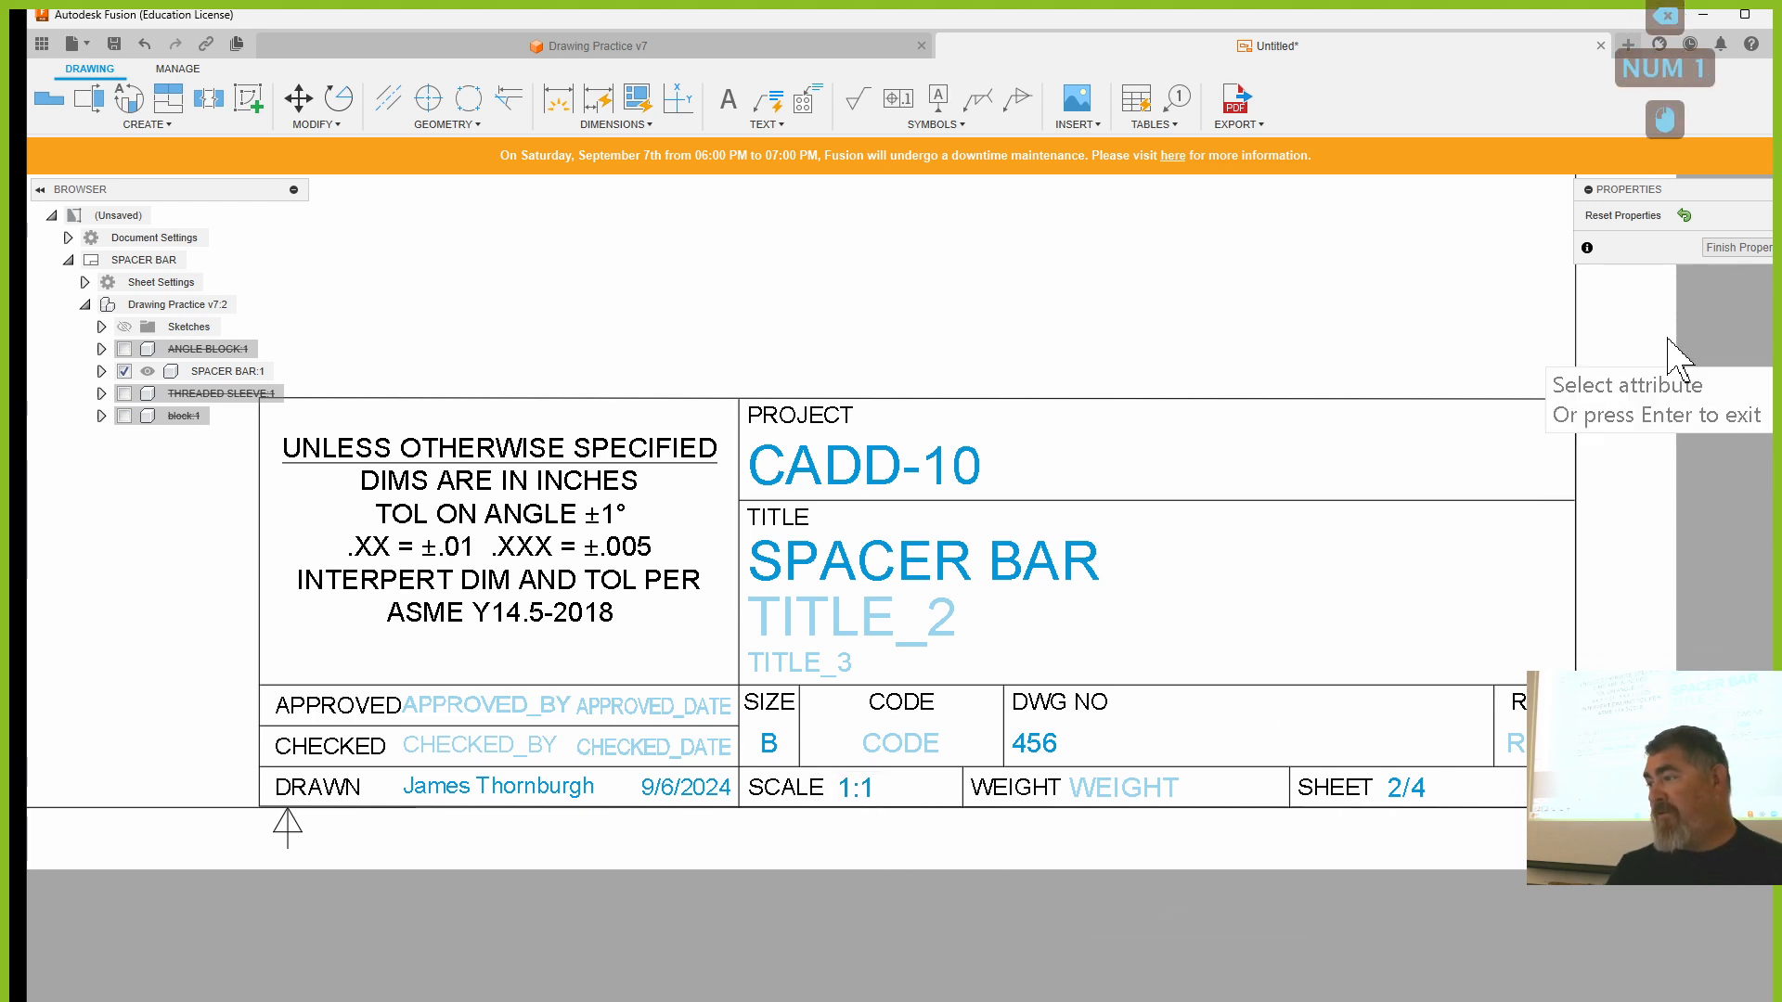
left_click(1738, 247)
middle_click_drag(1070, 591, 1037, 754)
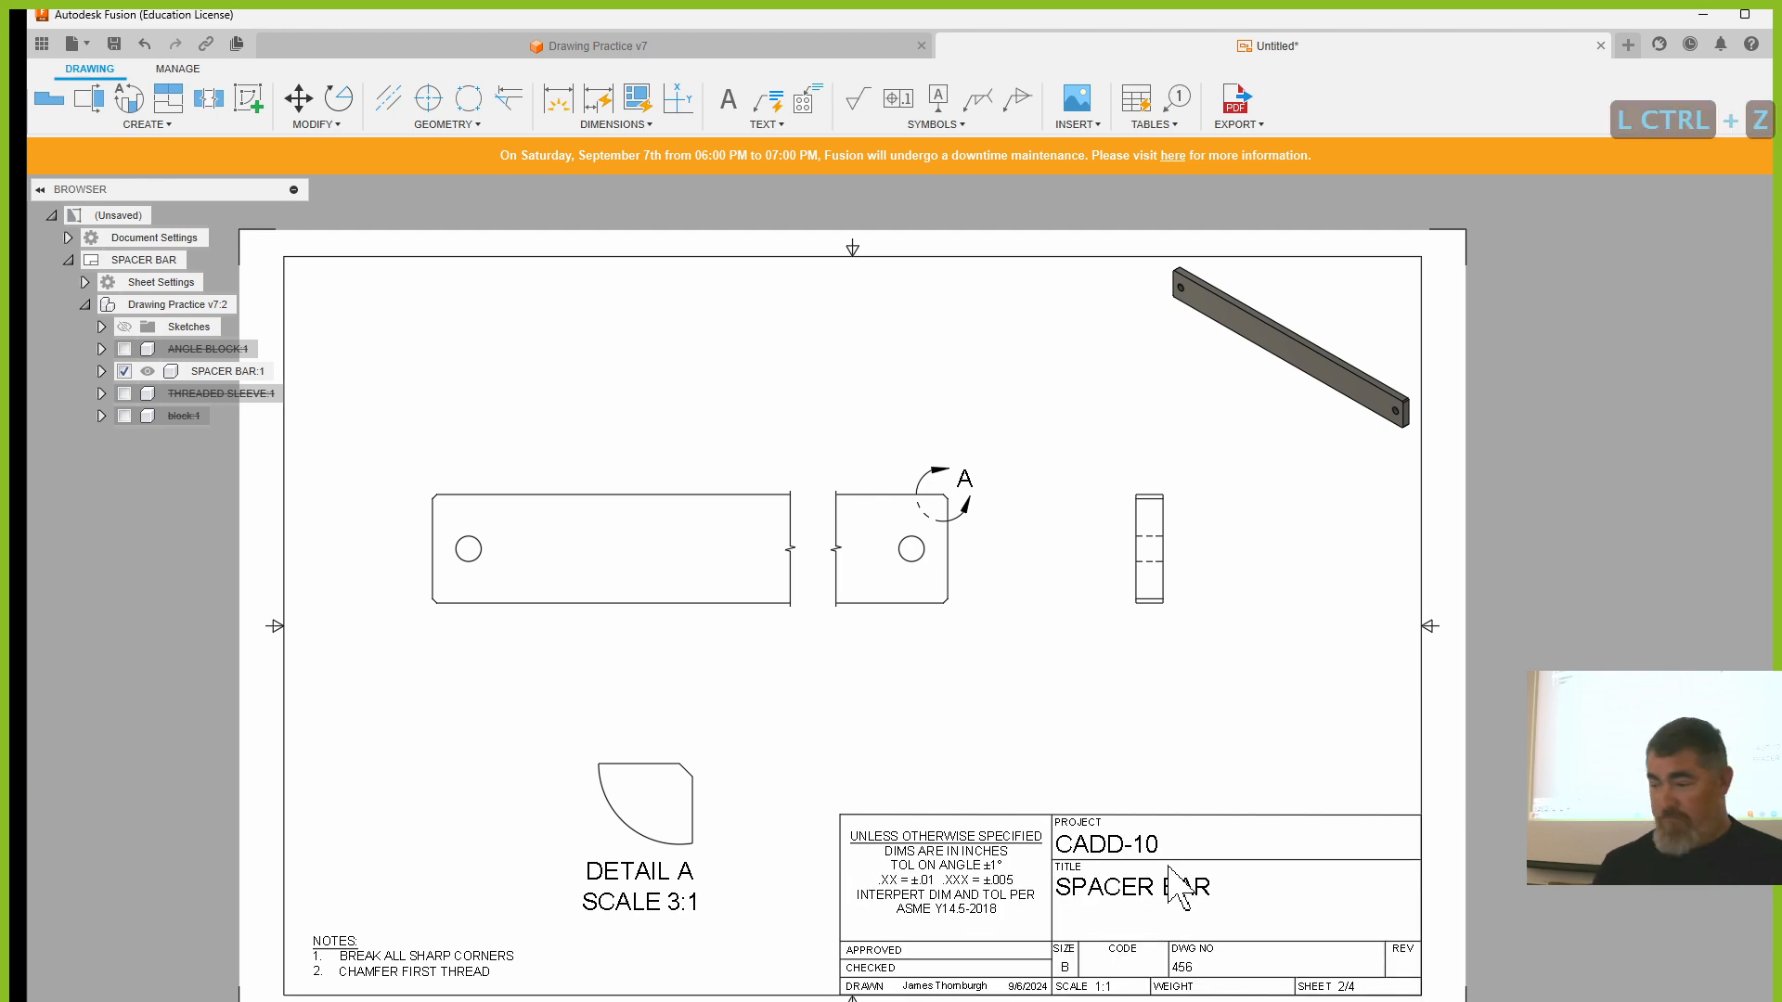
key("ctrl+z")
key("ctrl+z")
- Reset the spacer bar title block's properties to update its scale to 1:1
double_click(1112, 982)
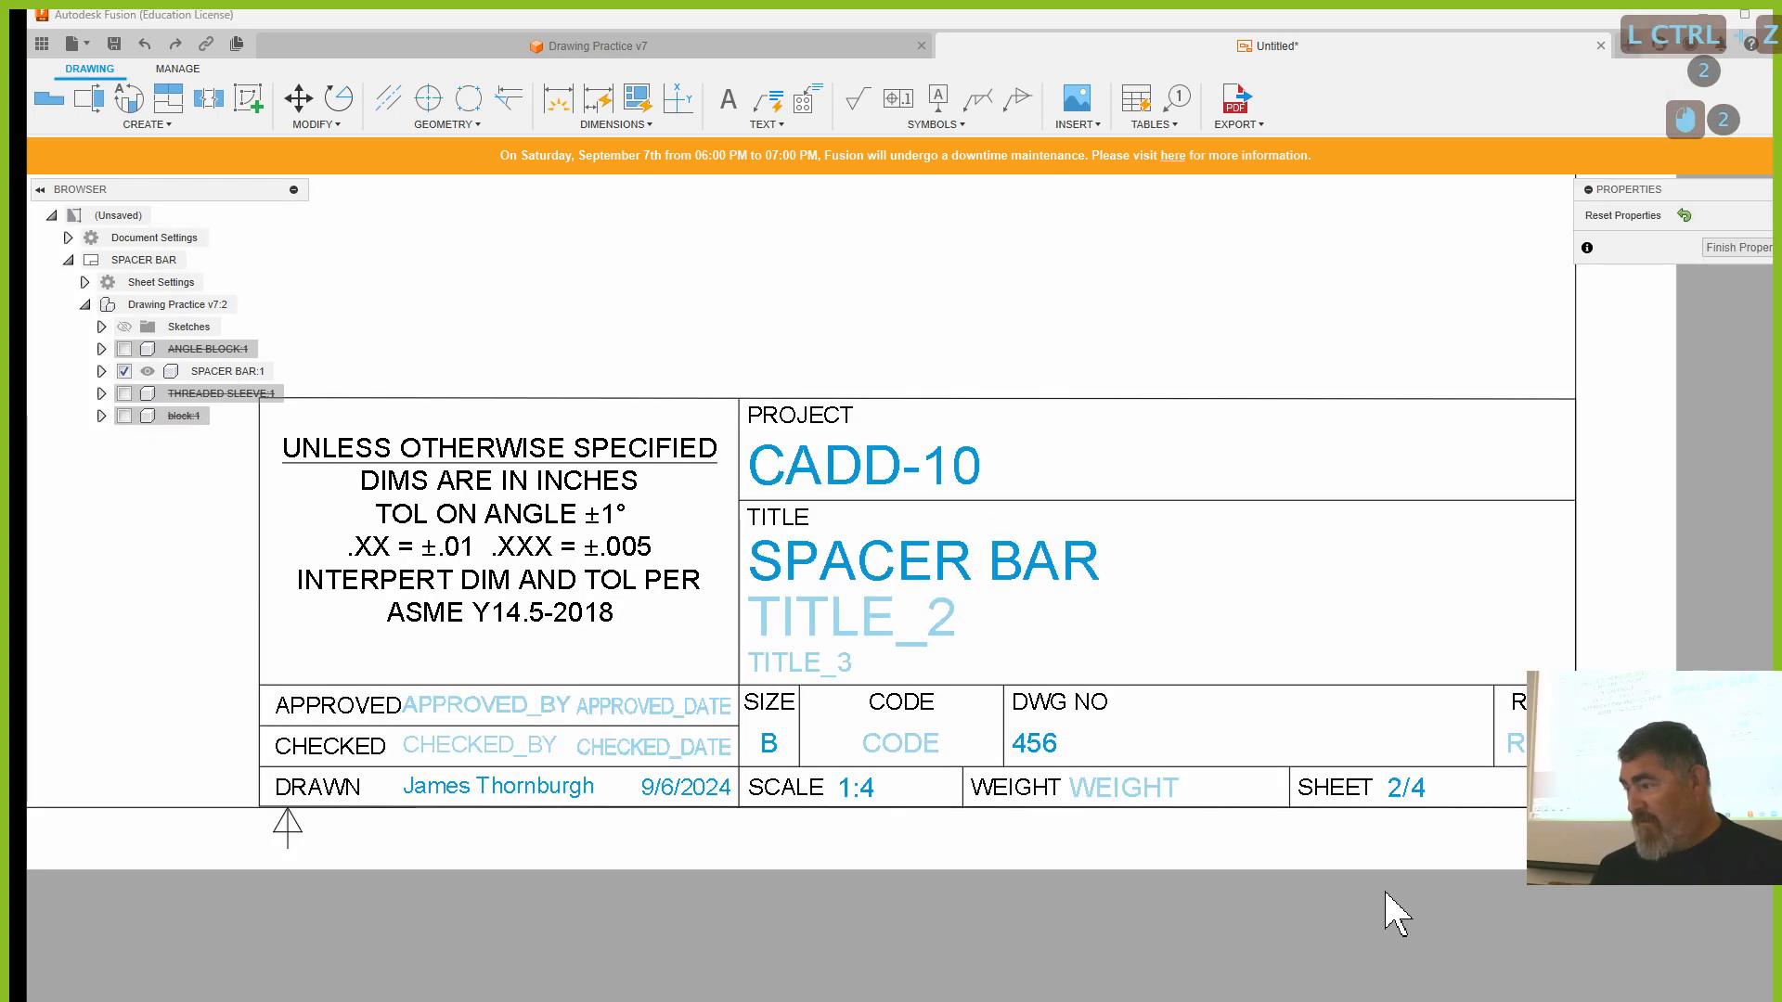
left_click(1685, 215)
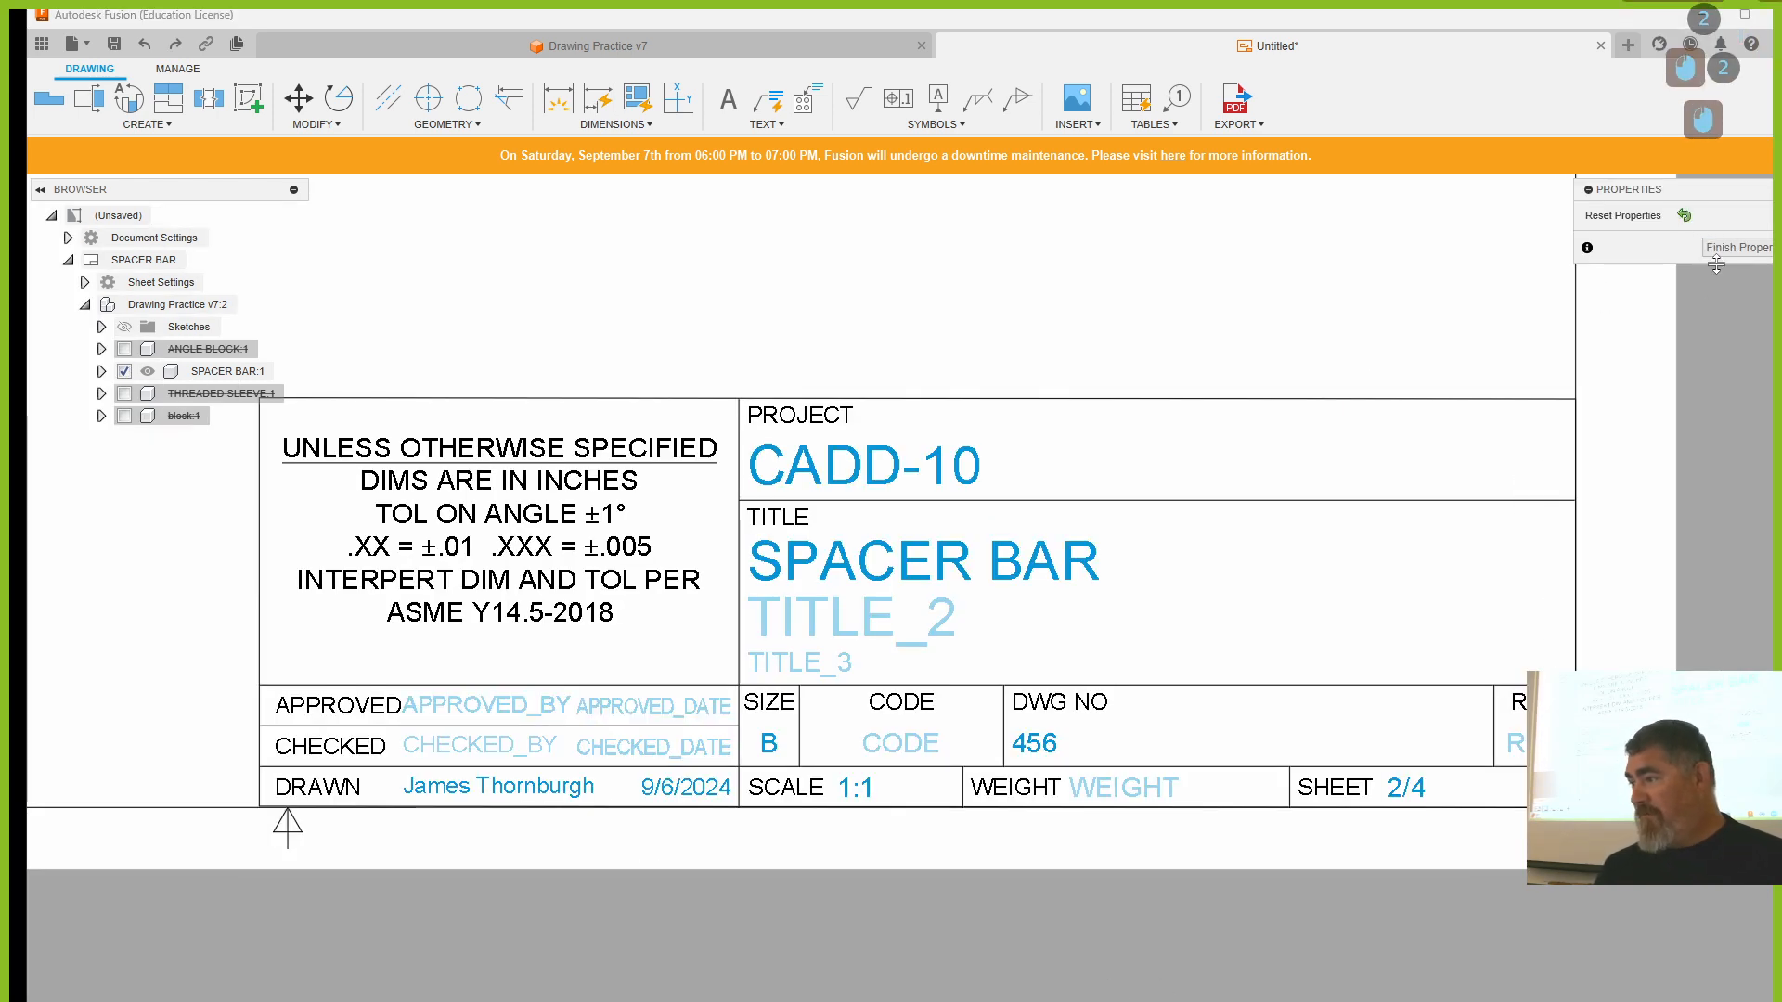
left_click(1735, 248)
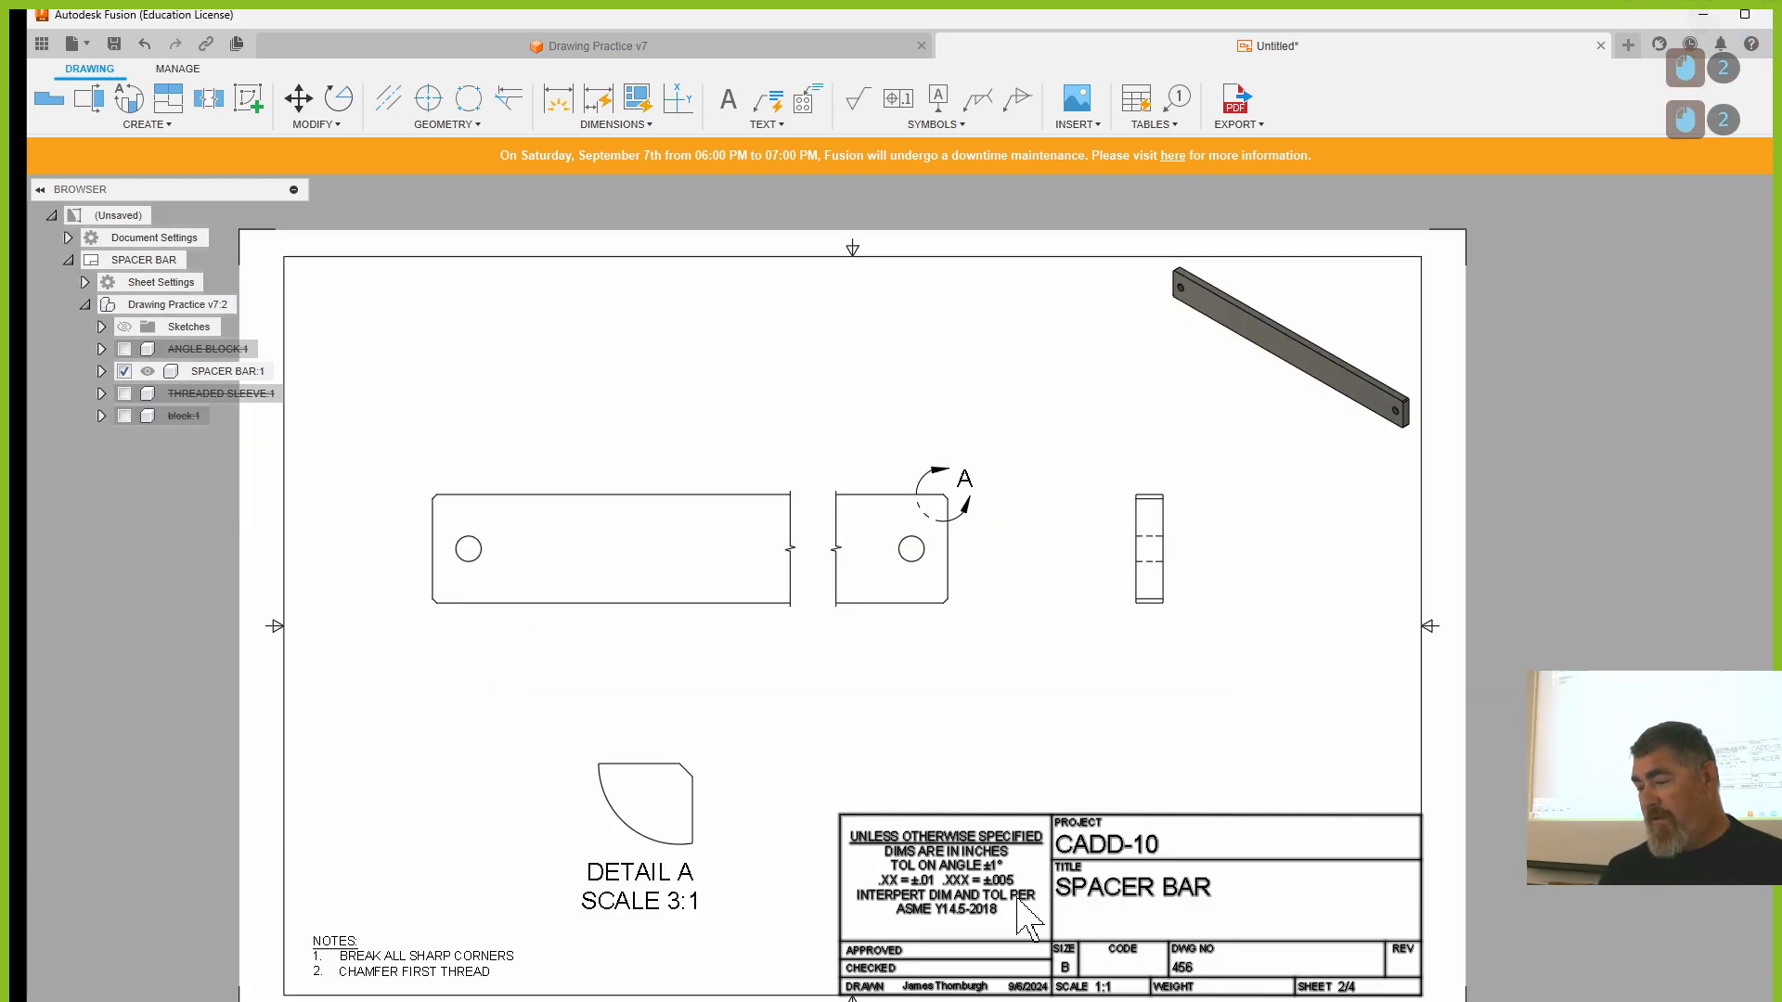
right_click(1139, 694)
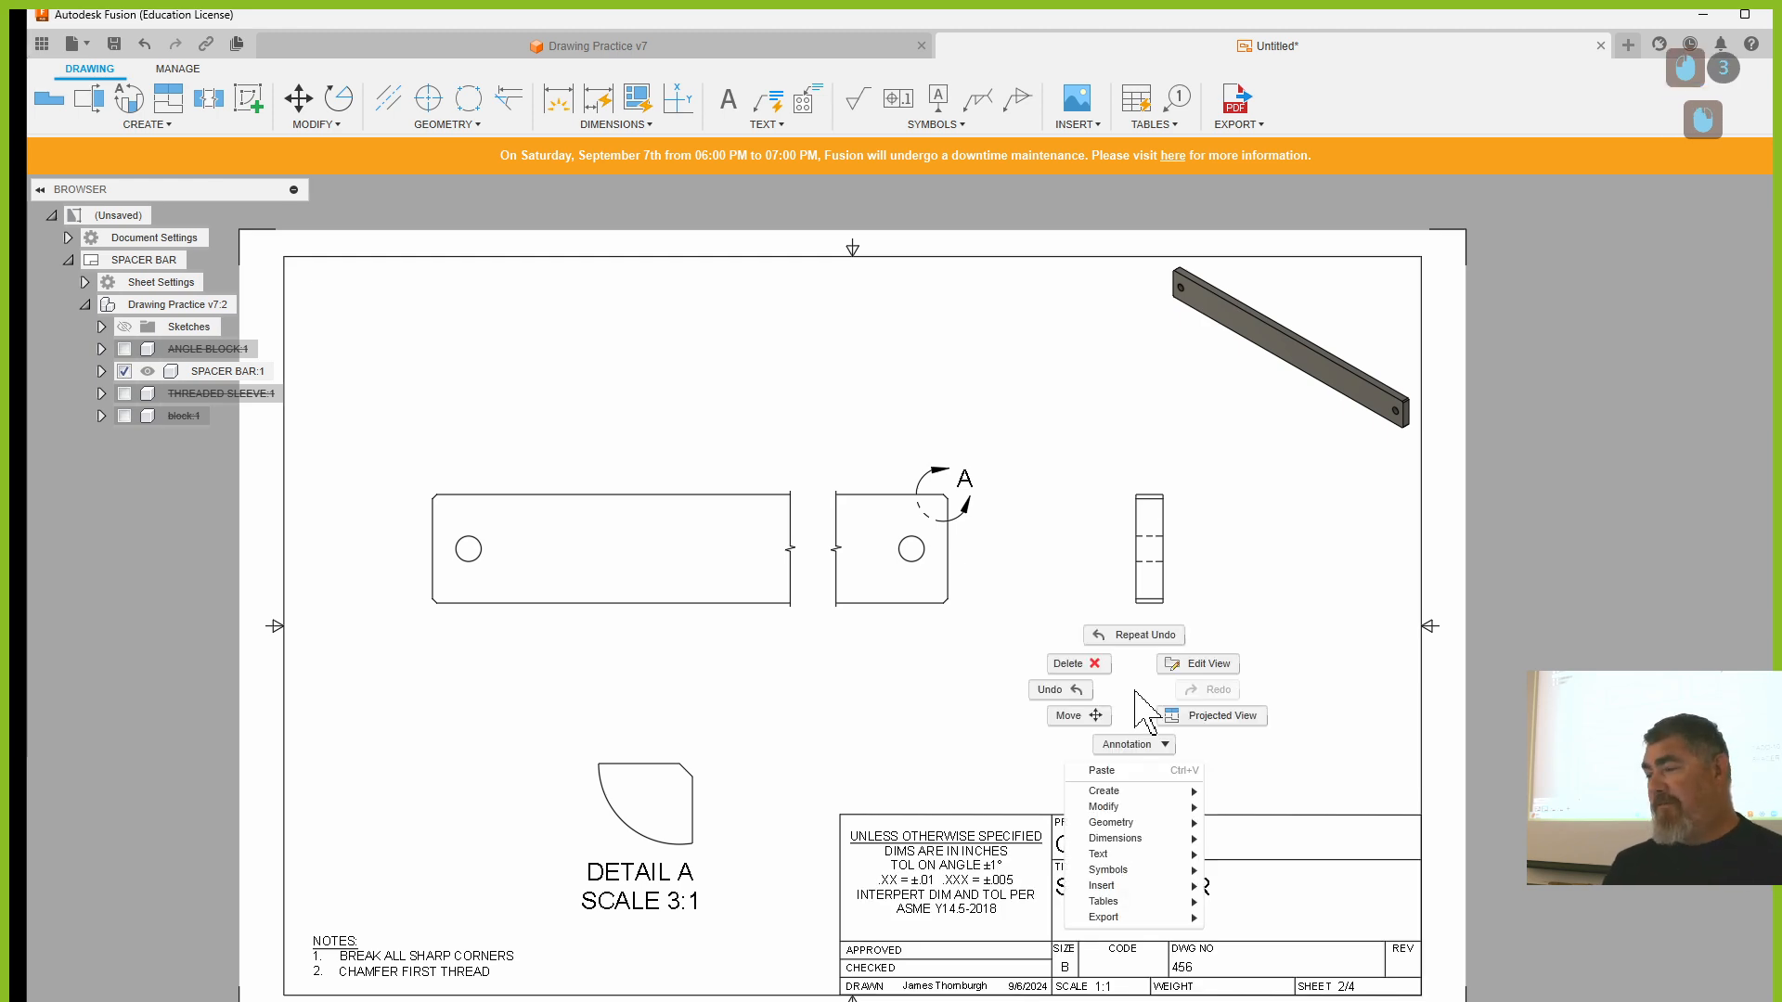
left_click(1299, 633)
left_click(1151, 126)
mouse_move(1023, 127)
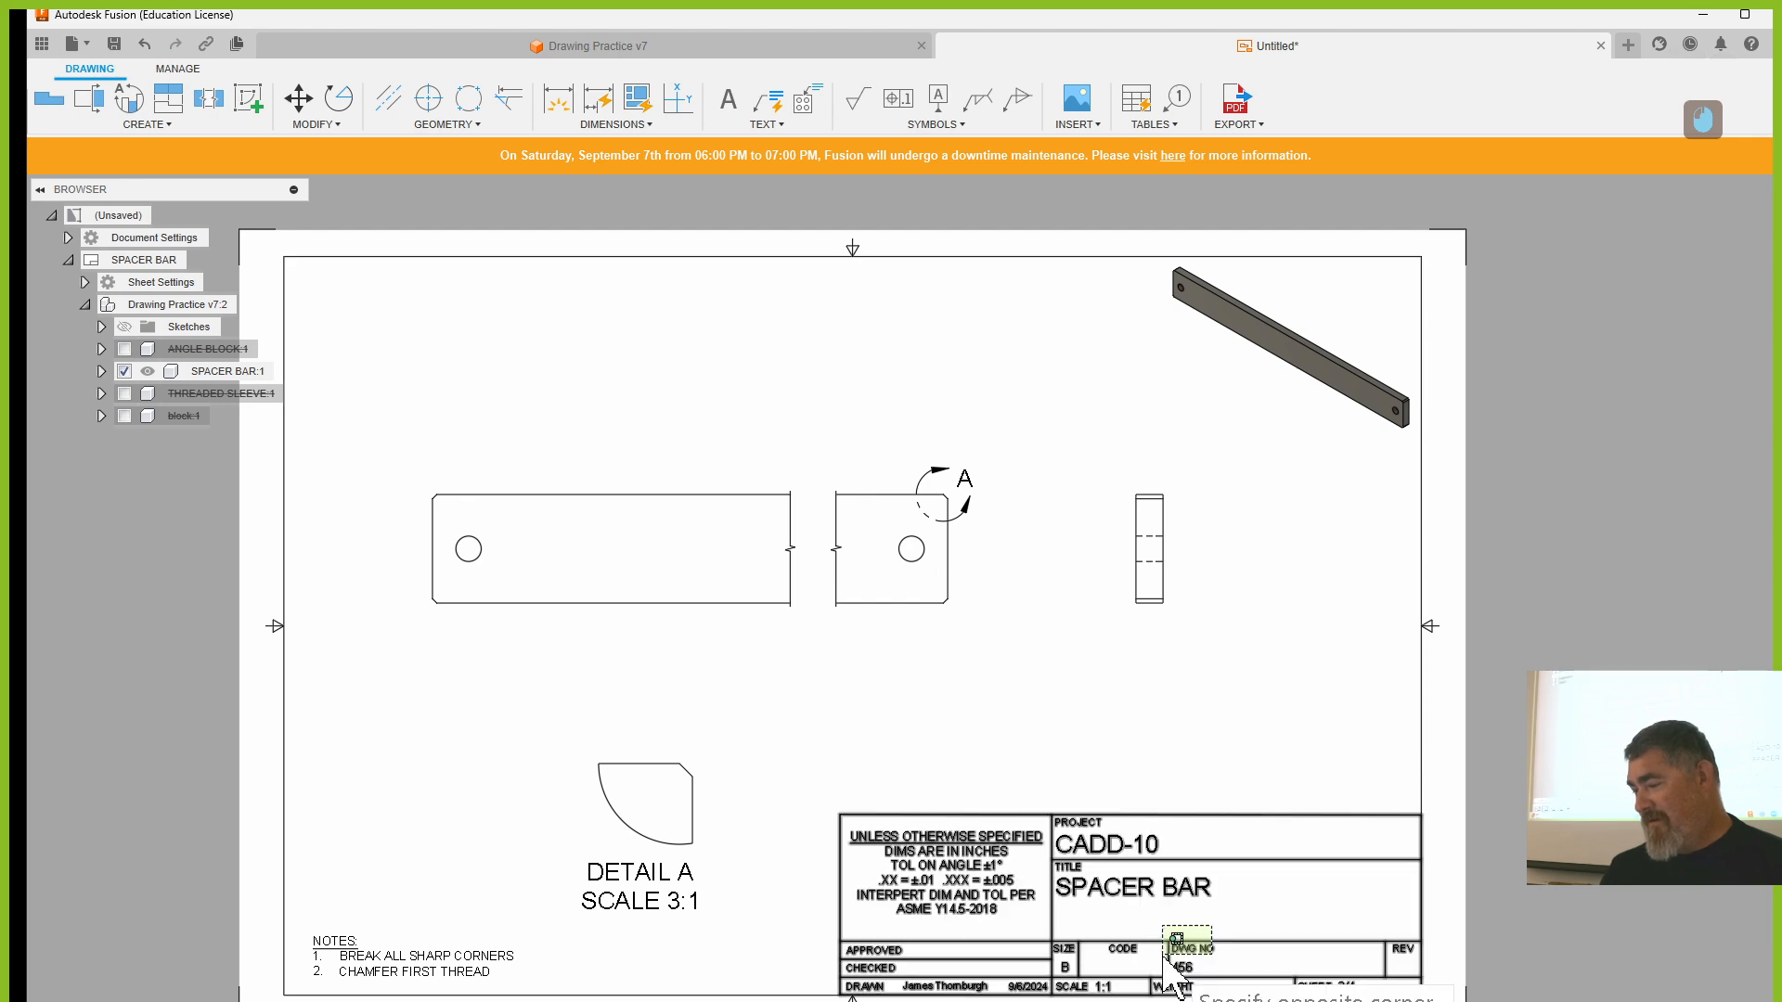
- Reopen the spacer bar title block for editing and reset its properties once more
double_click(1103, 991)
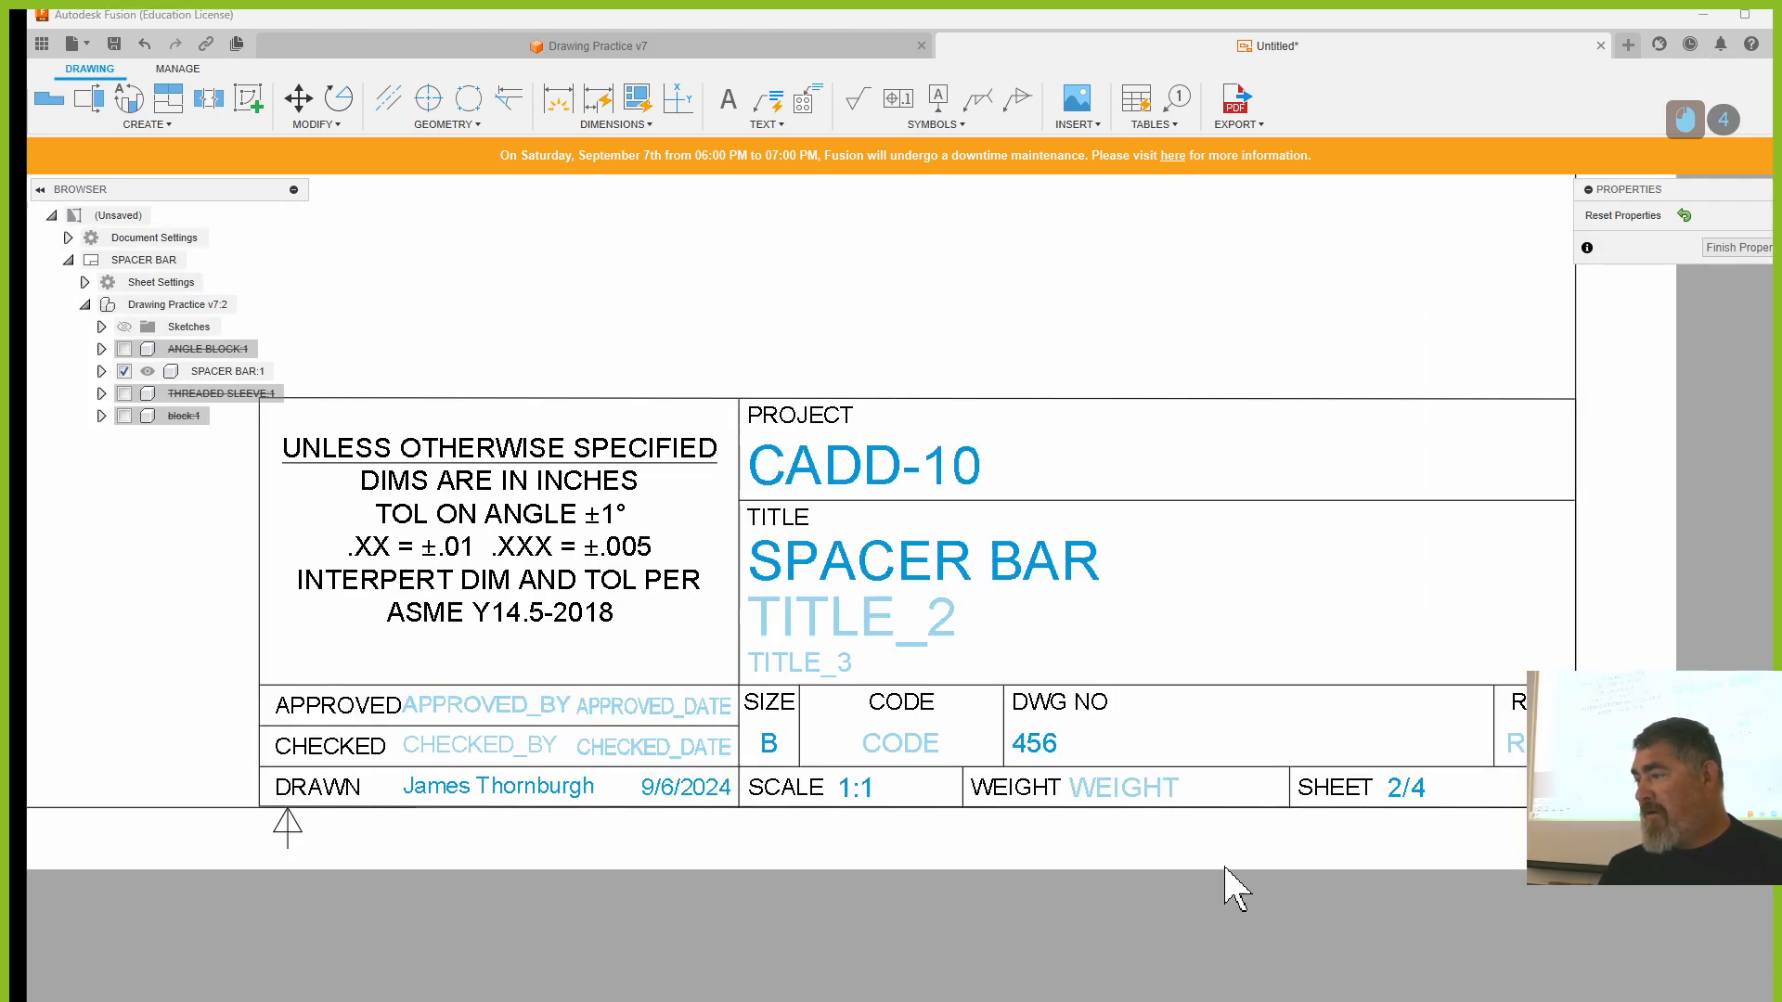
left_click(1684, 217)
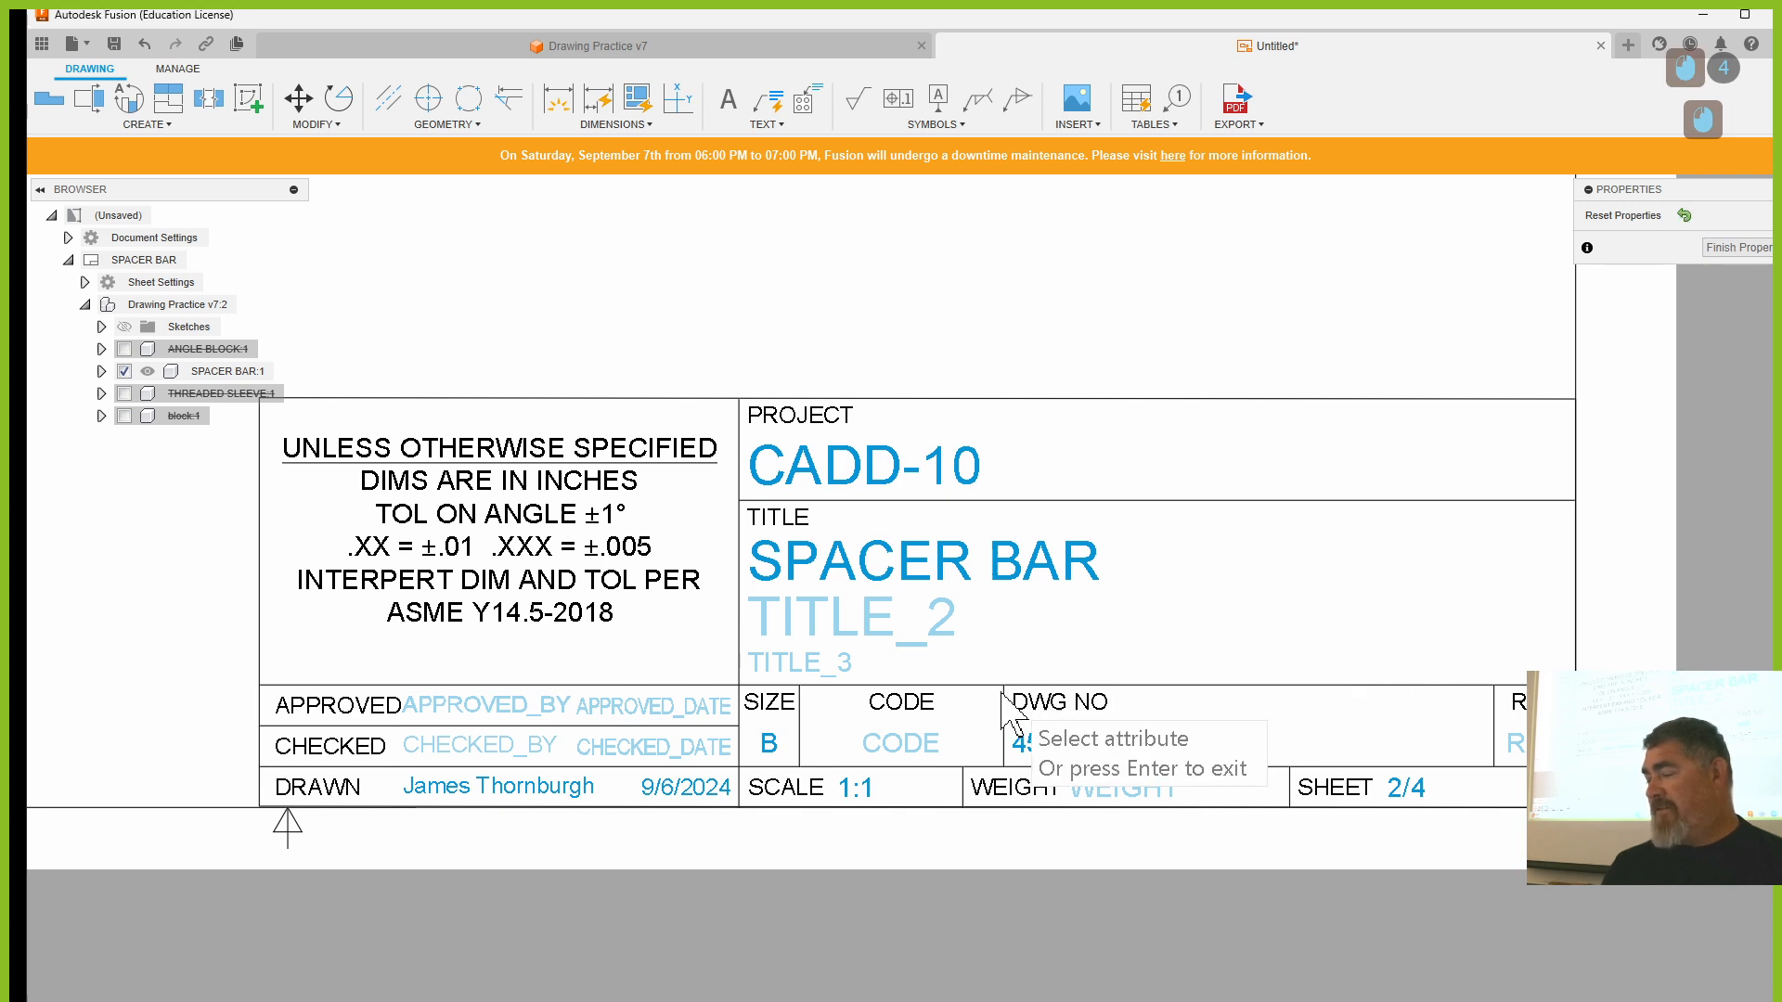
left_click(1724, 248)
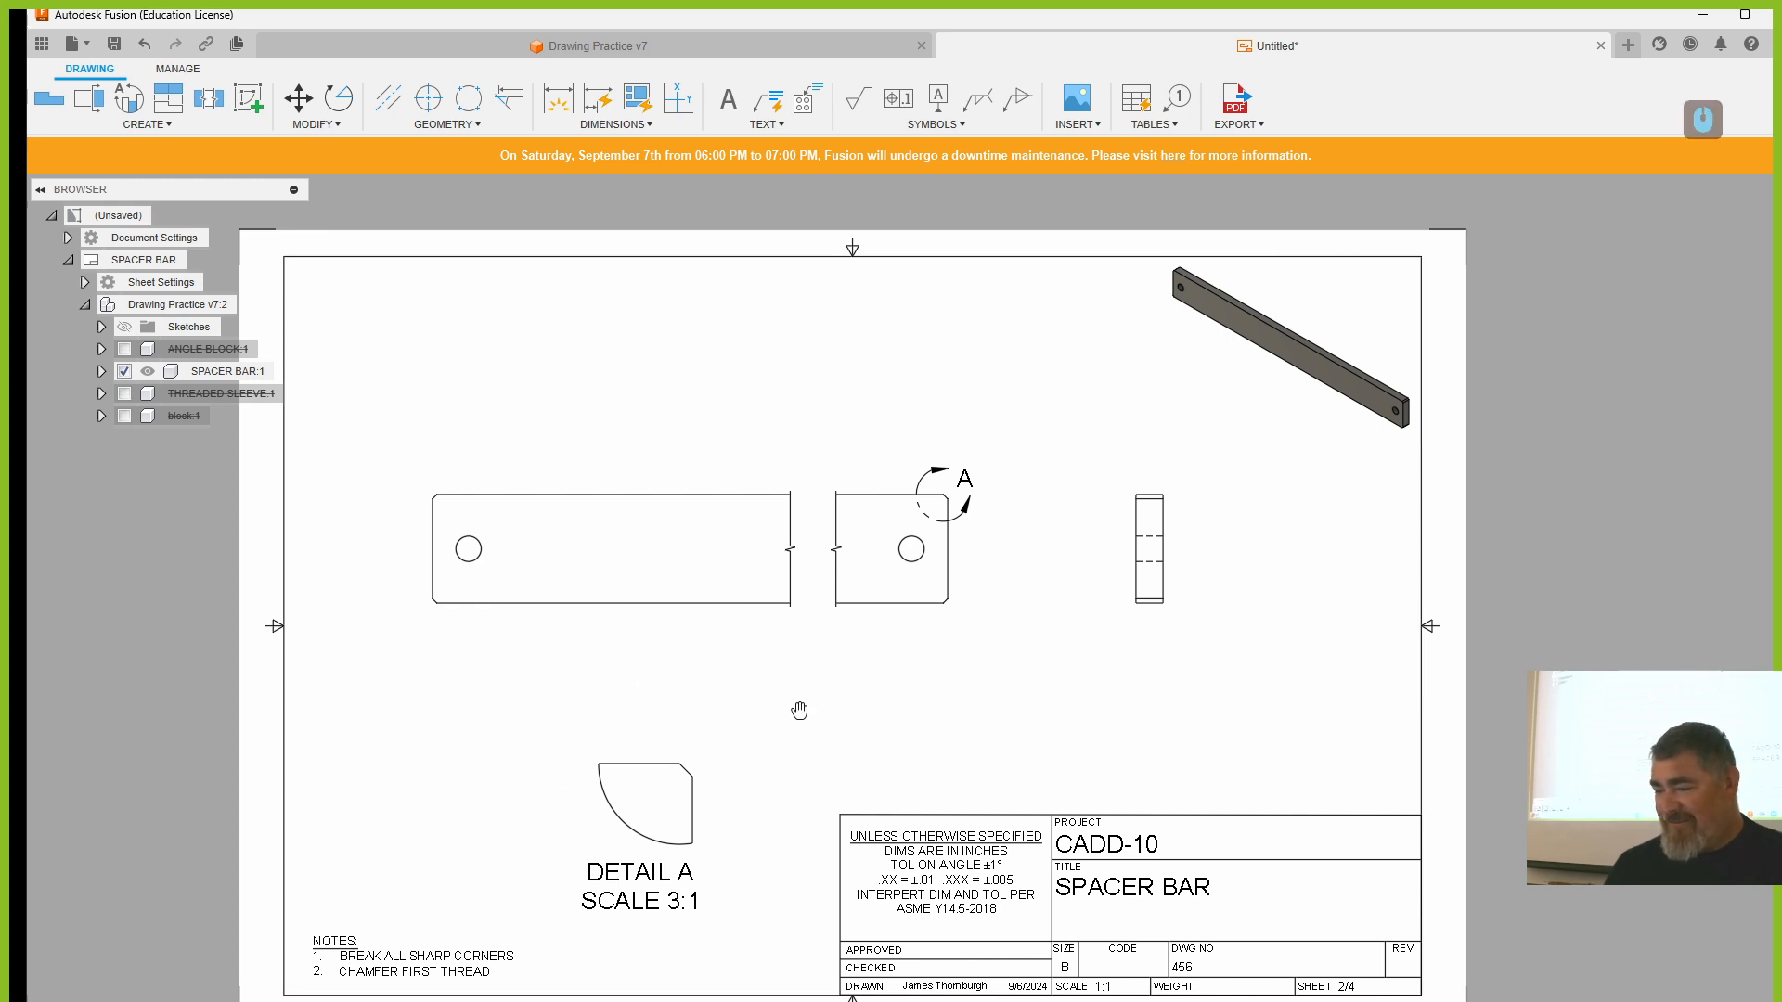
- Switch from the spacer bar sheet to the ANGLE BLOCK sheet
middle_click_drag(800, 710, 840, 611)
middle_click_drag(950, 604, 948, 669)
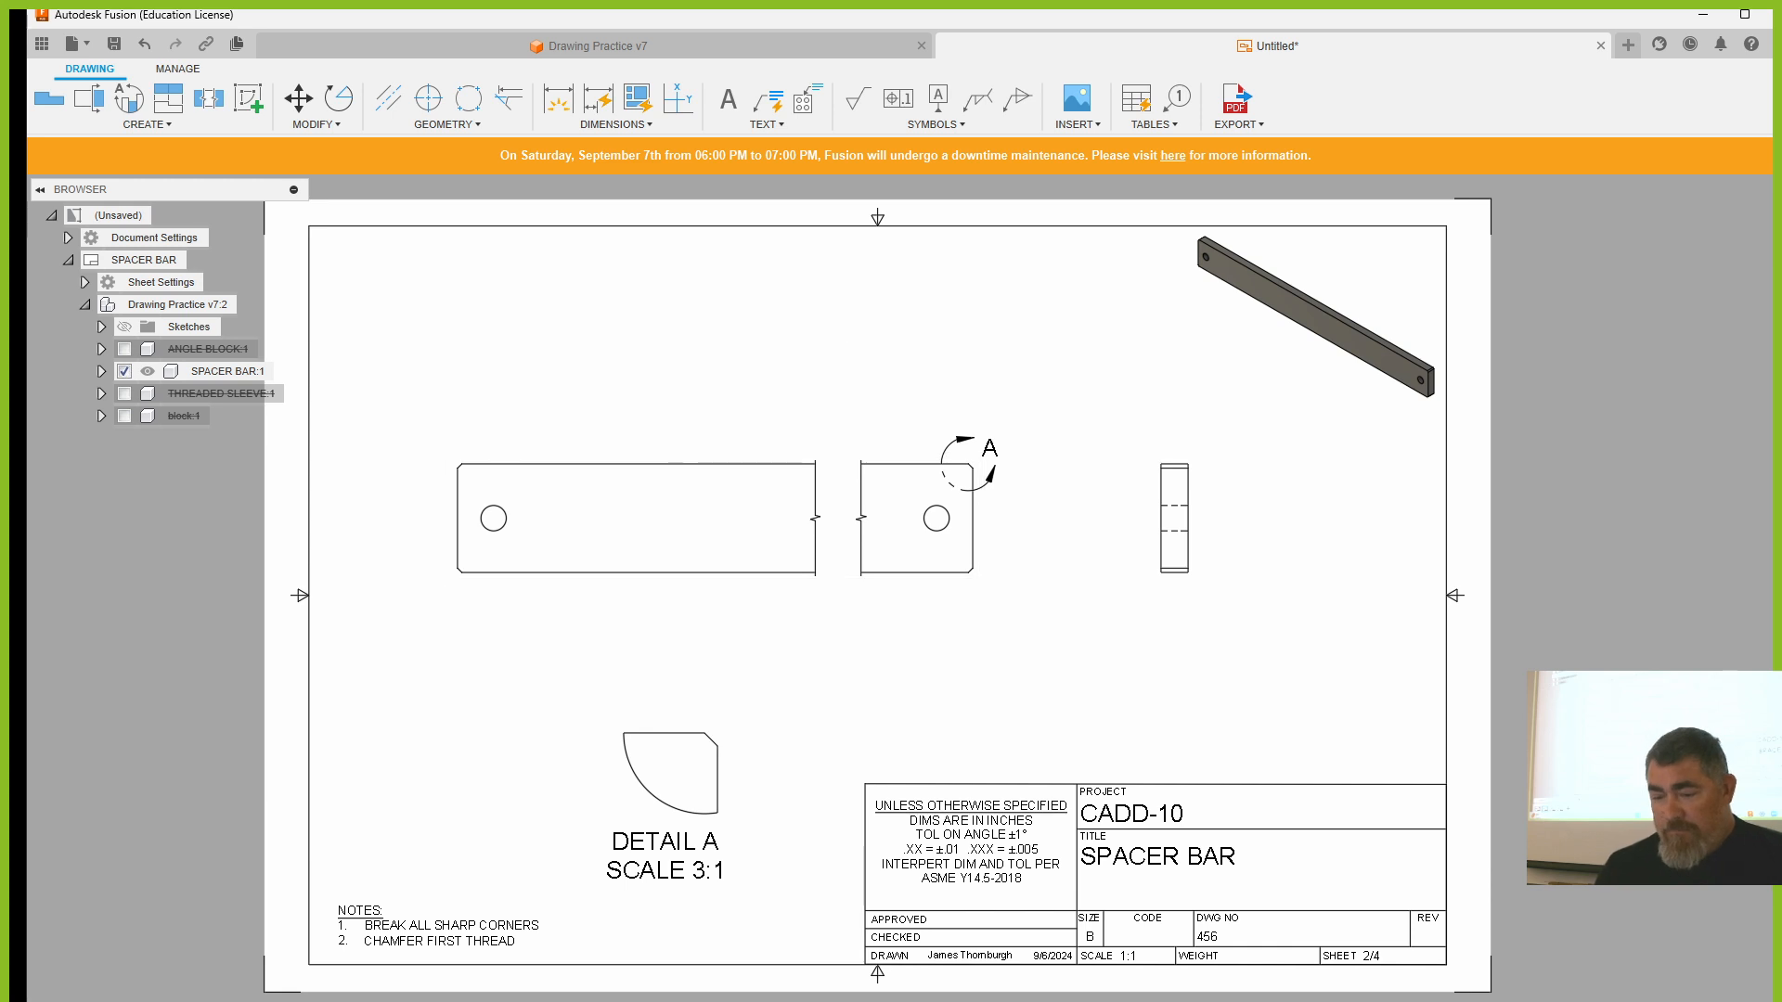
left_click(84, 1001)
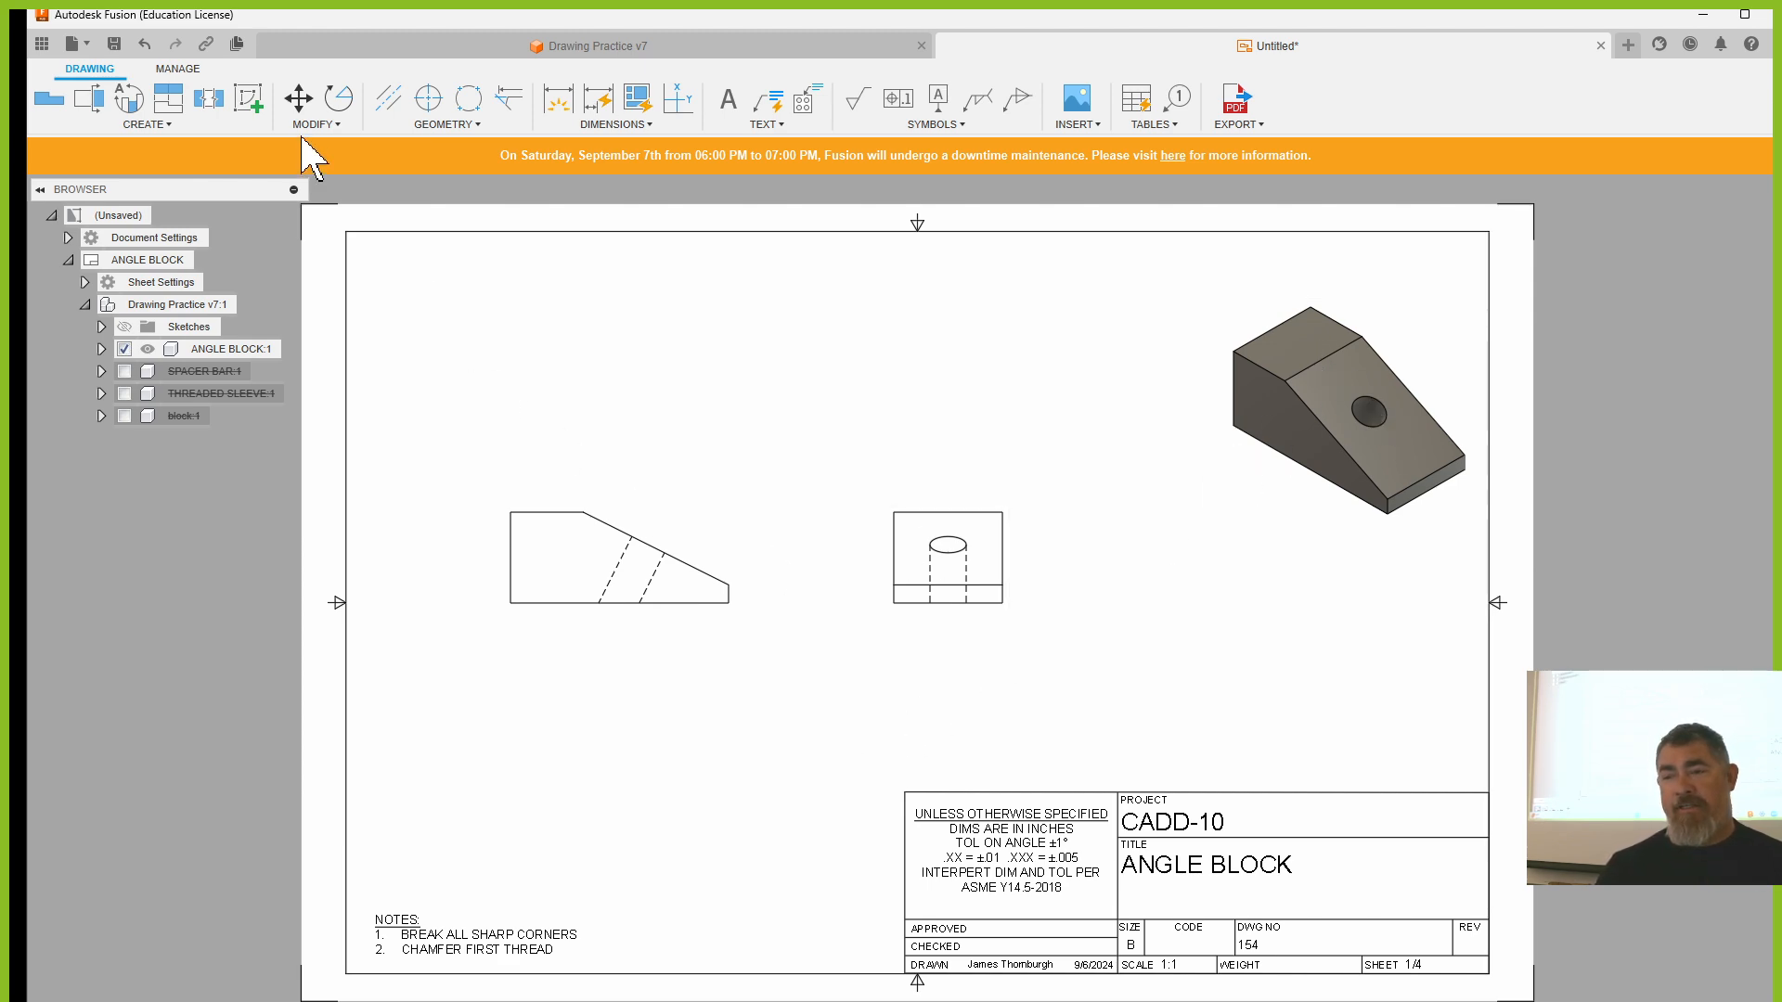
left_click(558, 99)
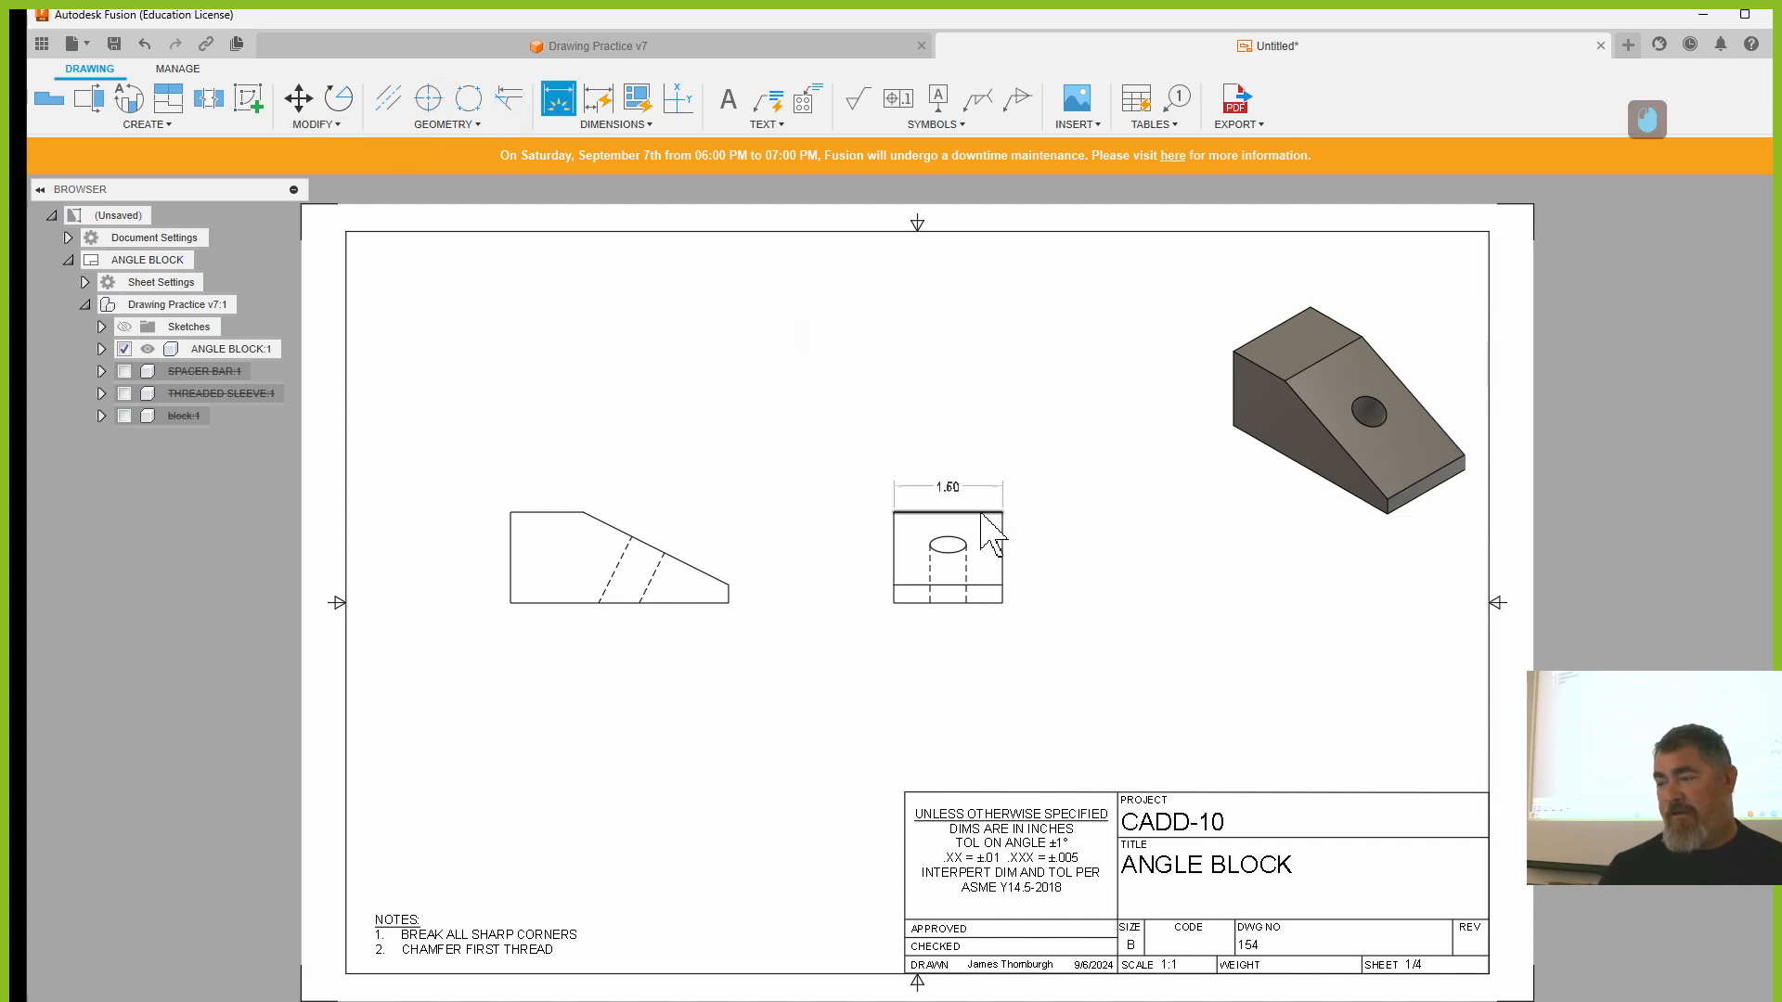
left_click(948, 547)
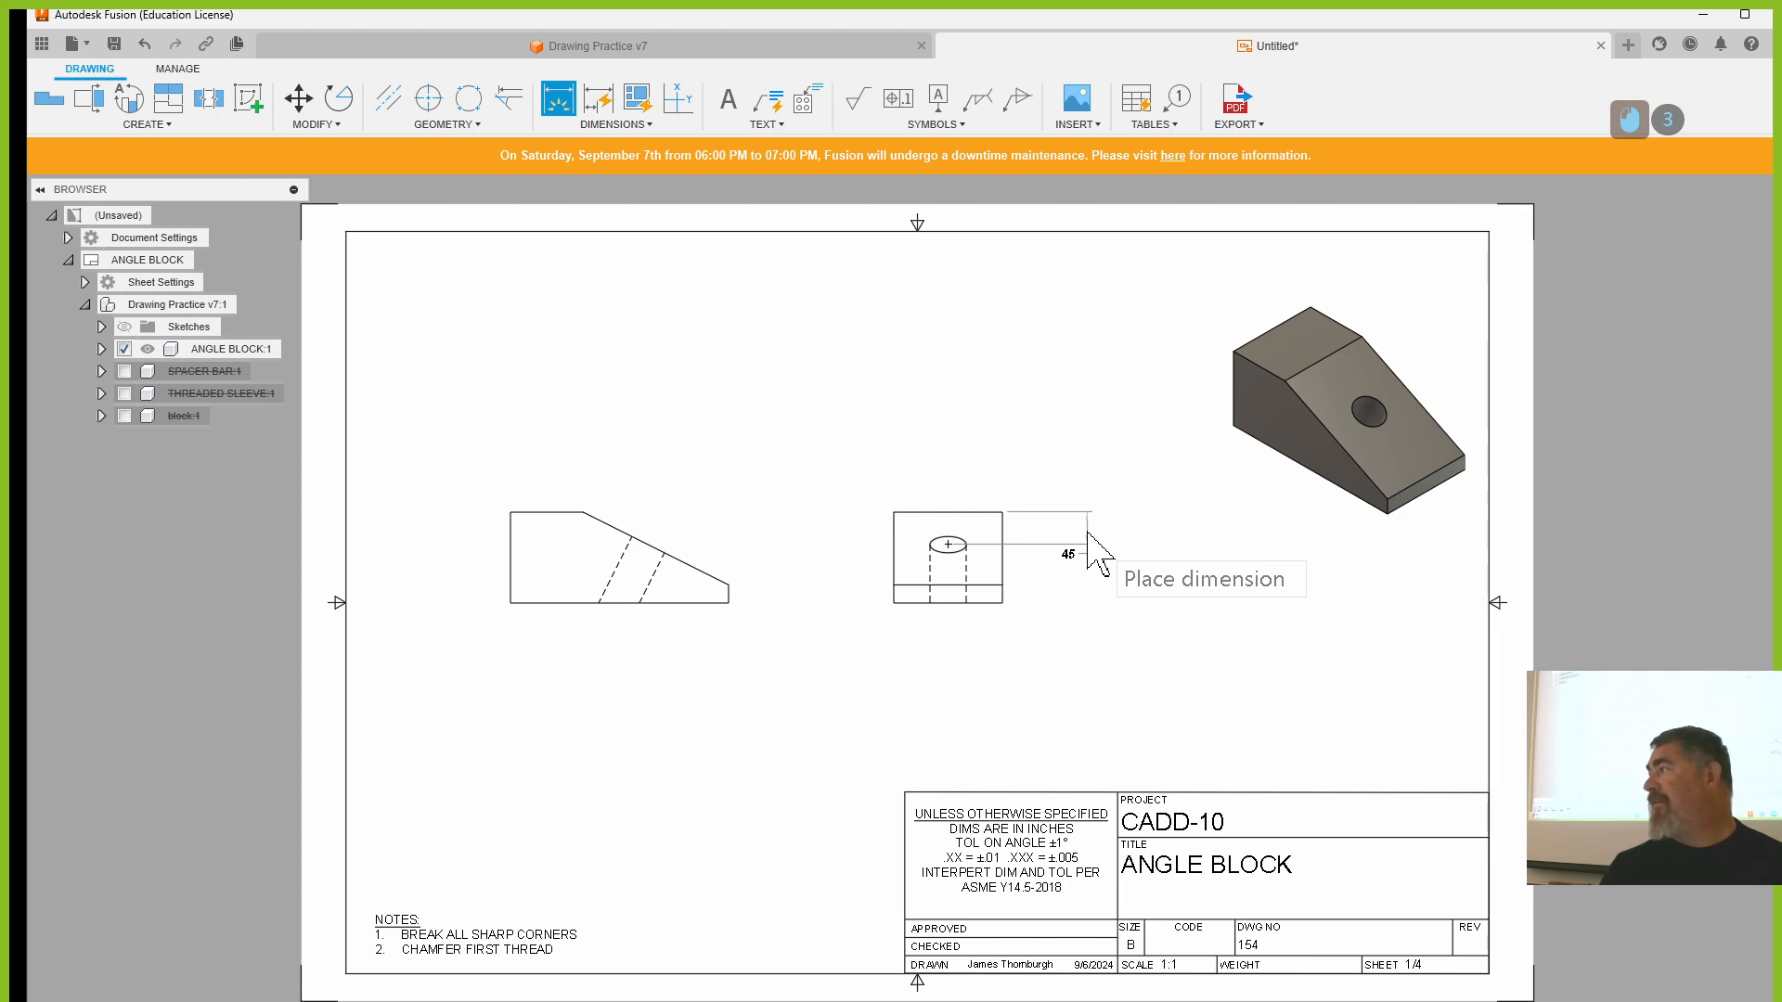
key("Escape")
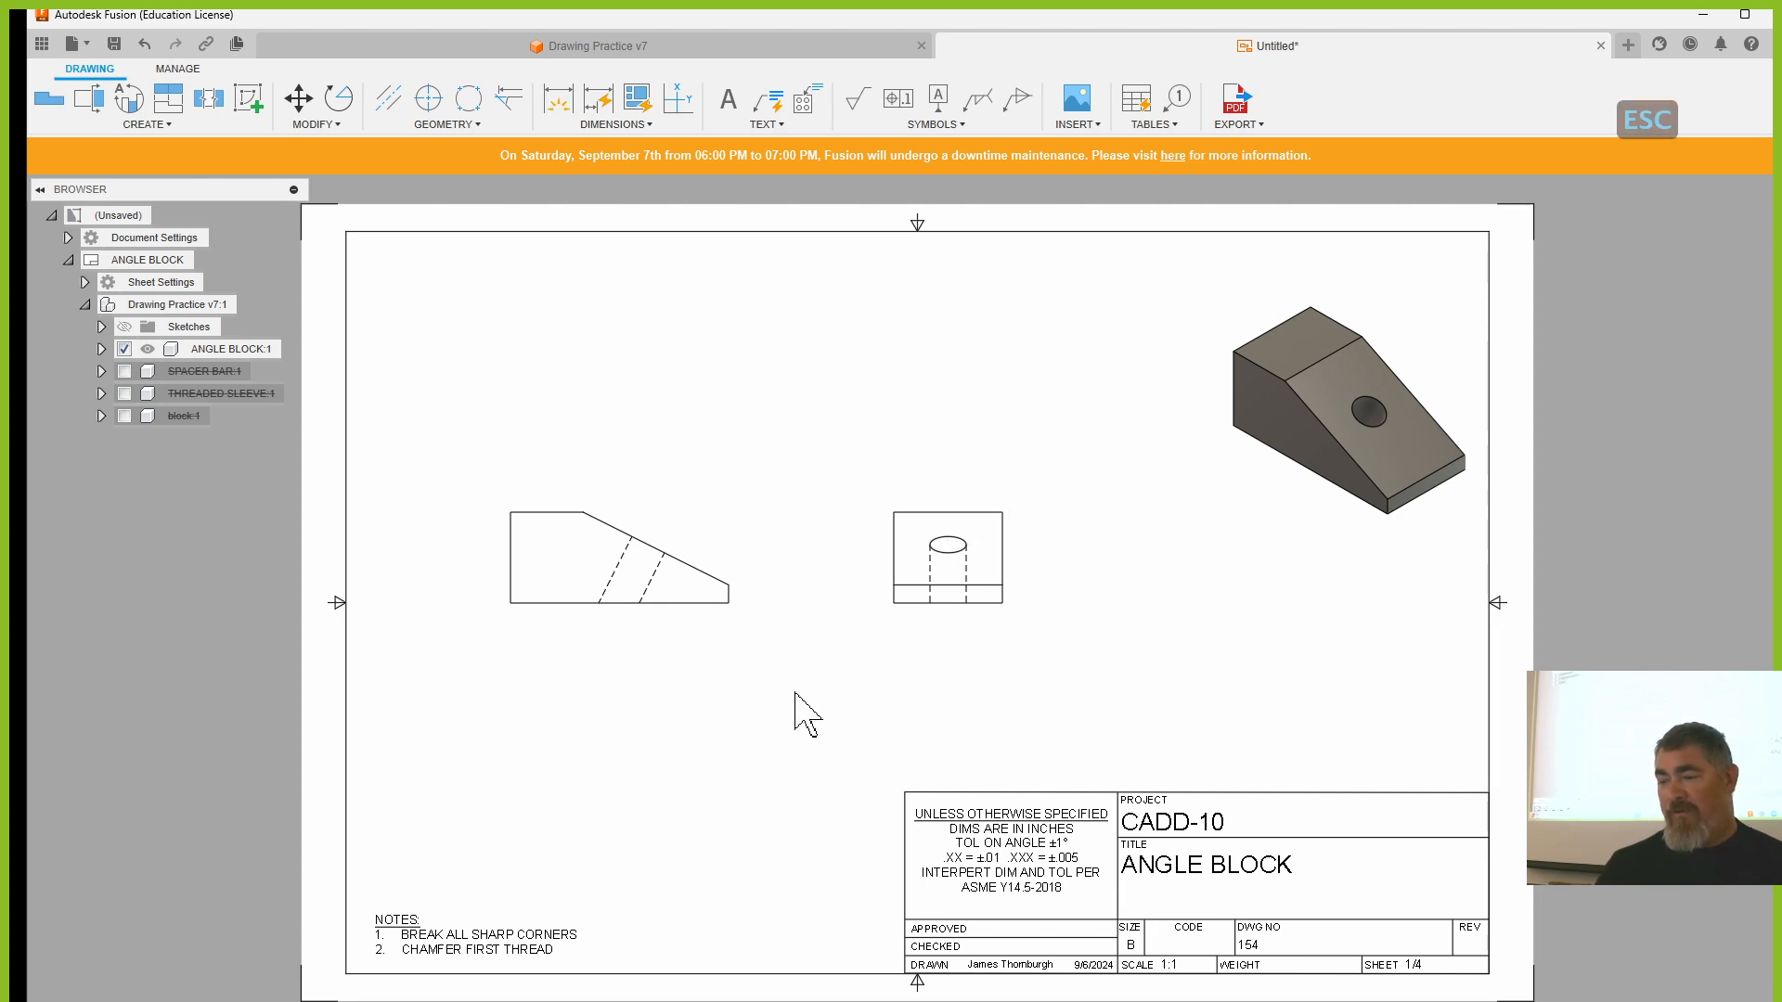
key("Escape")
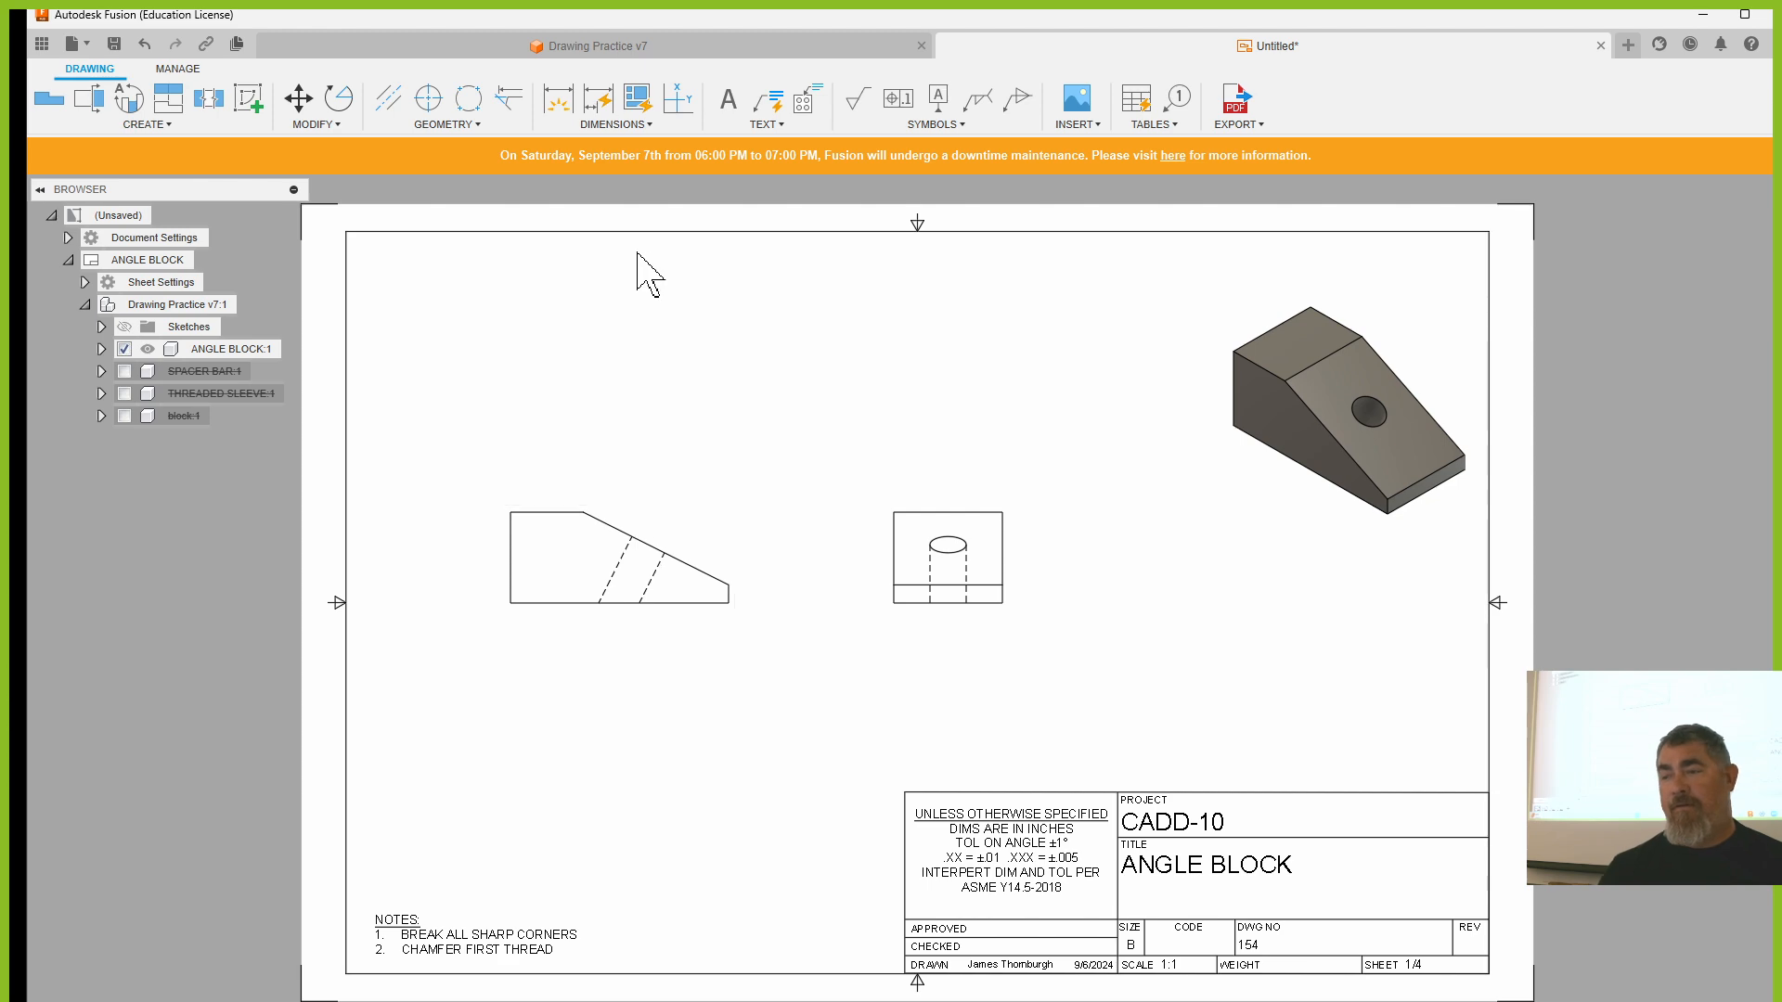
- Create an auxiliary view projected from the sloped edge of the angle block's base view, placed above it at the parent's 1:1 scale
left_click(147, 124)
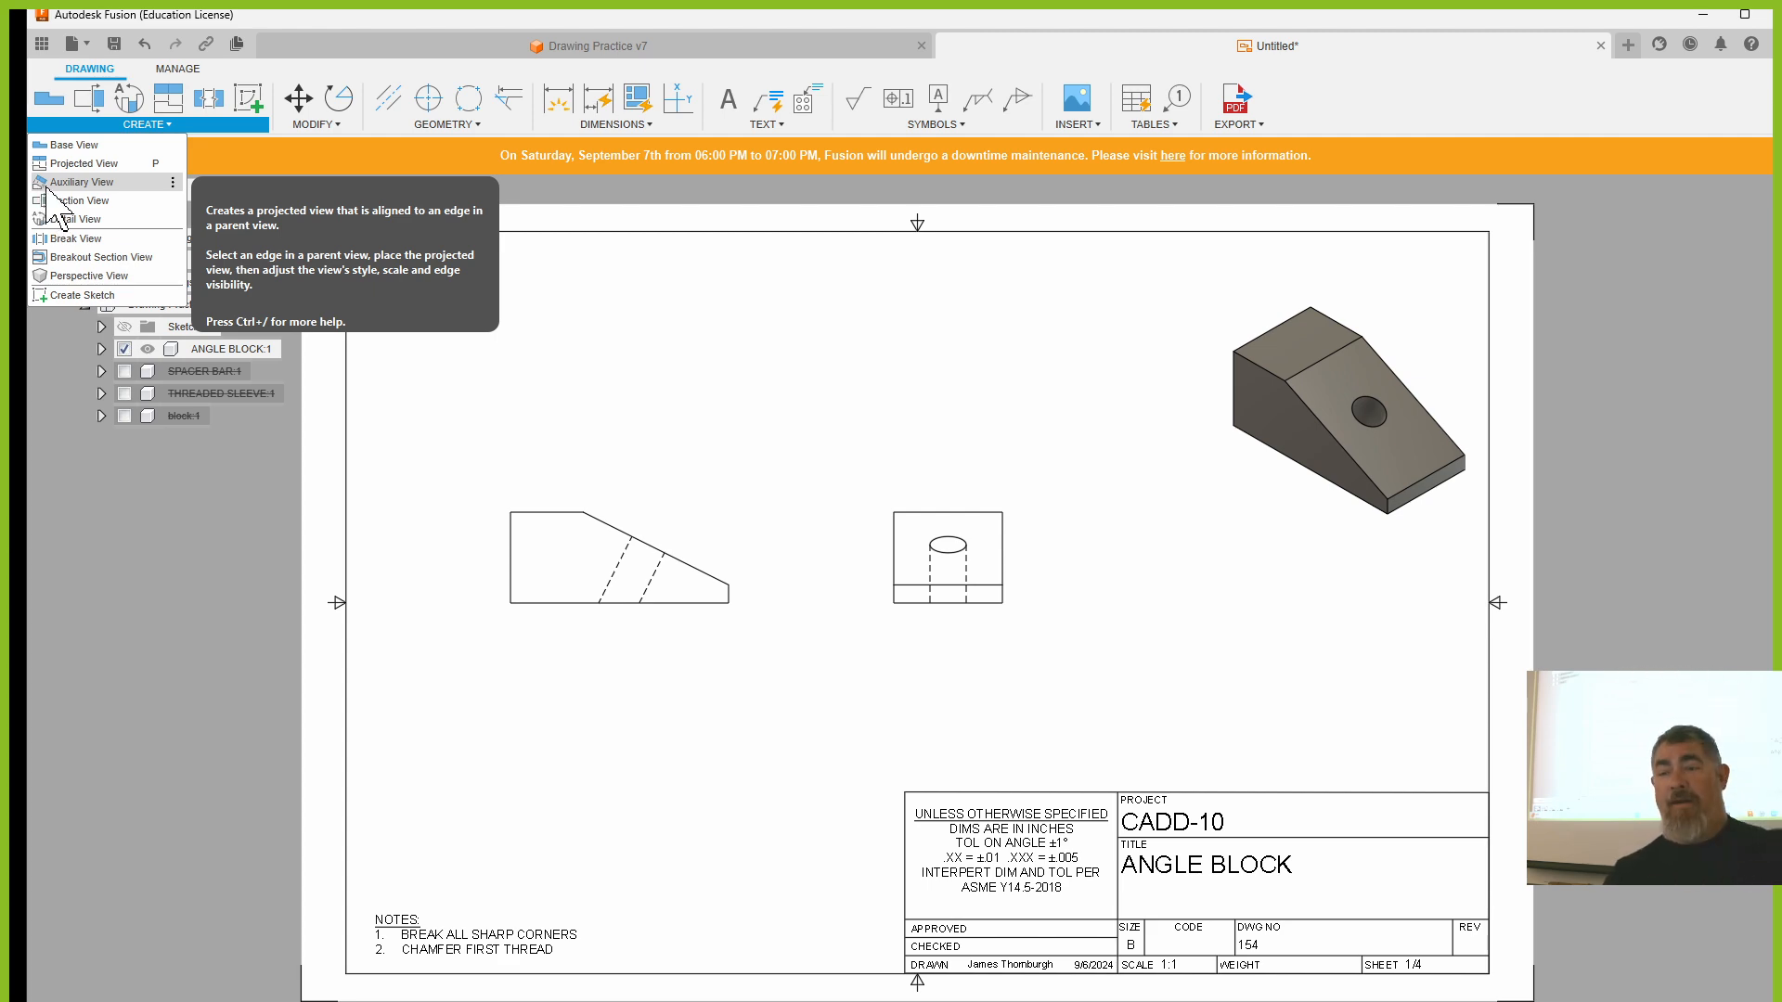
left_click(47, 185)
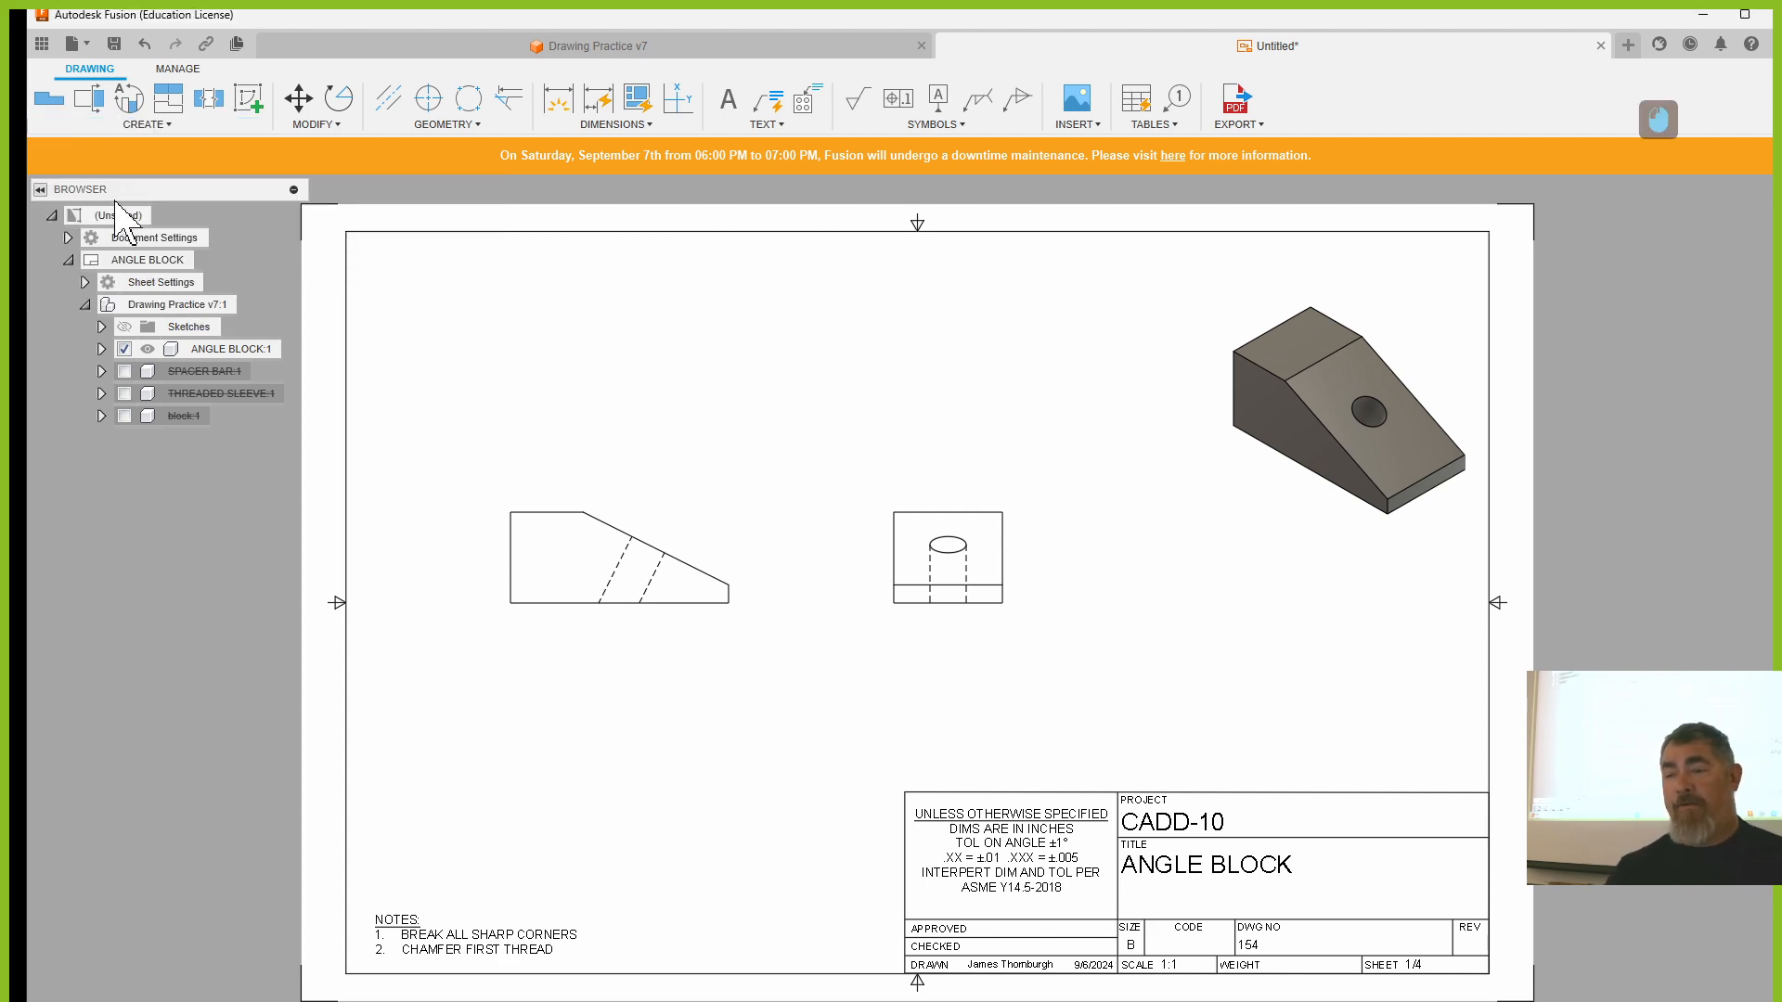
left_click(698, 569)
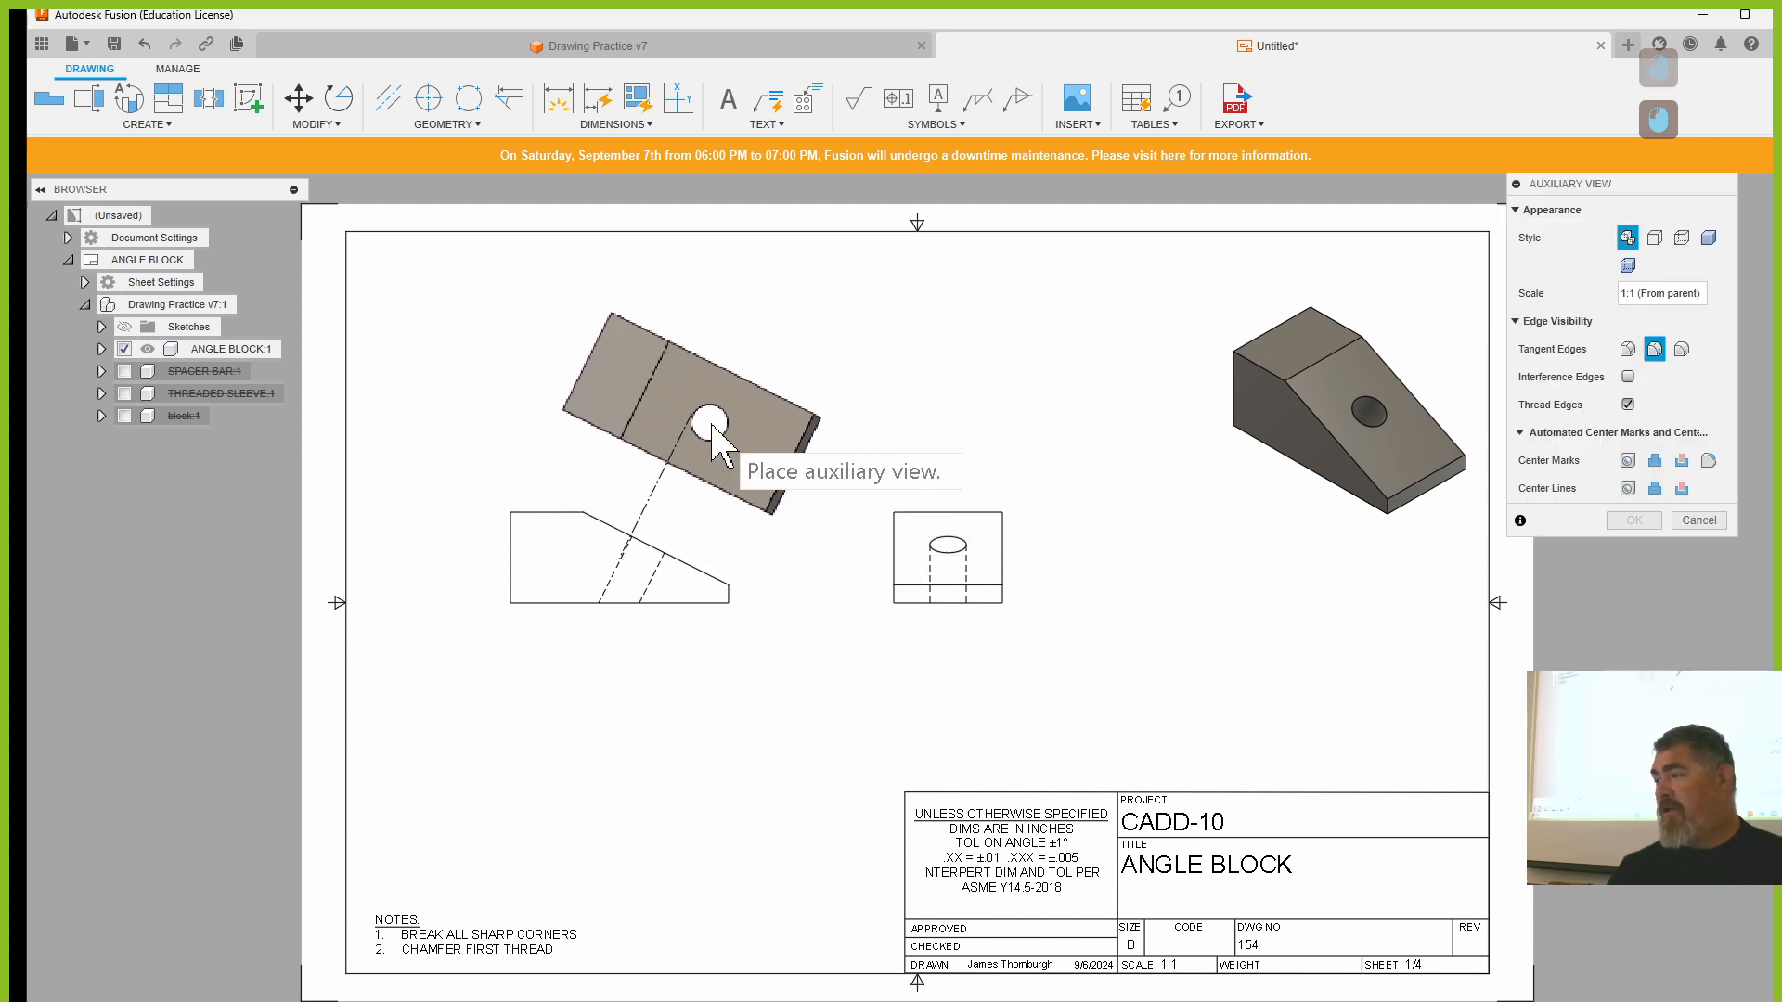
left_click(697, 448)
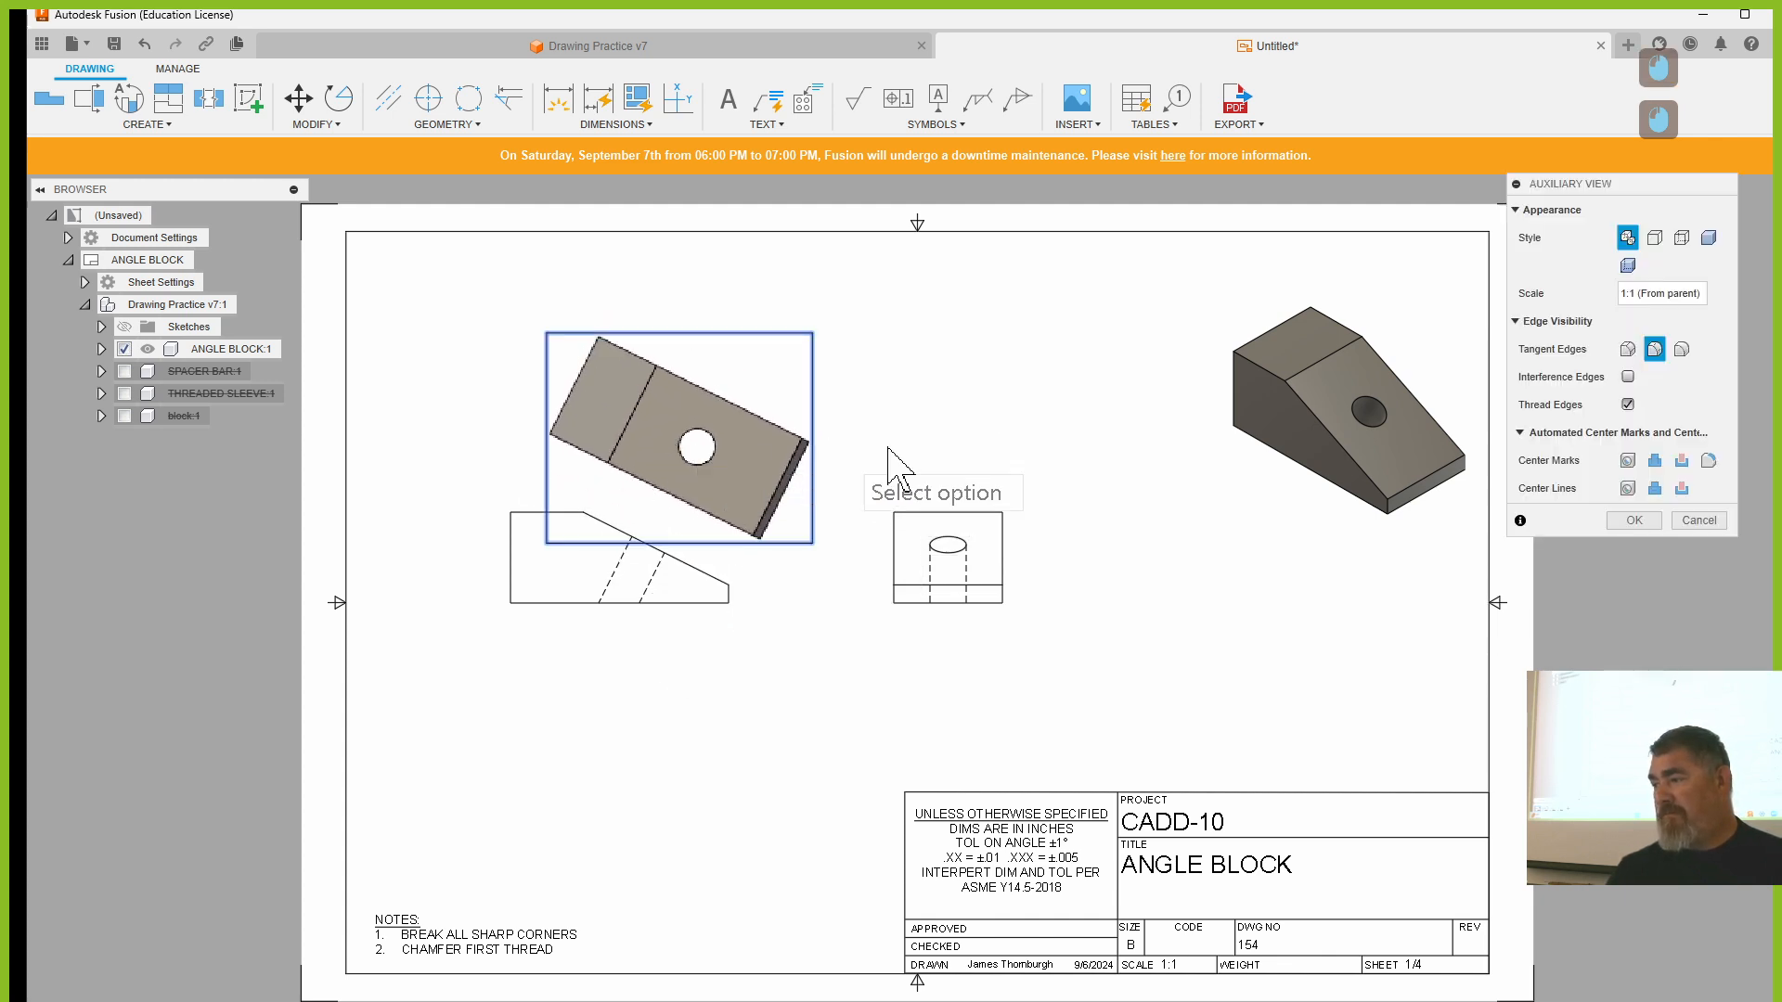
left_click(1636, 520)
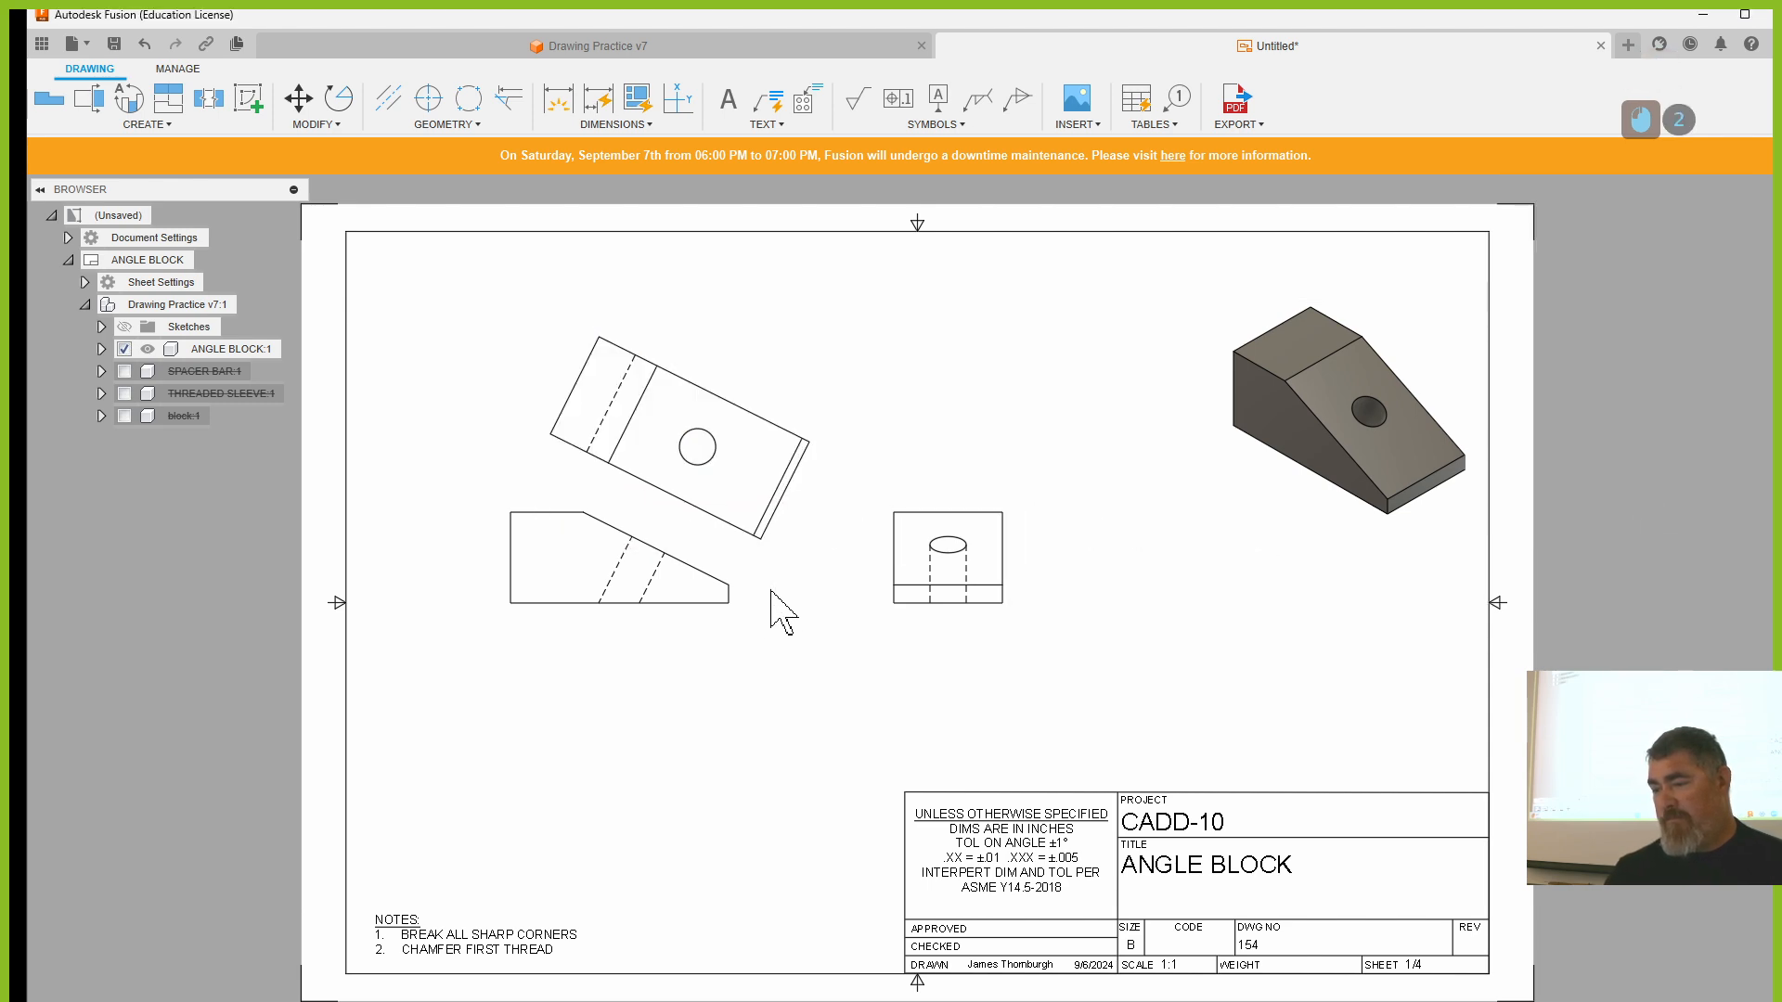
- Spread out the angle block's views, moving the base view down and left, the side view right and the auxiliary view up
left_click_drag(737, 614, 717, 711)
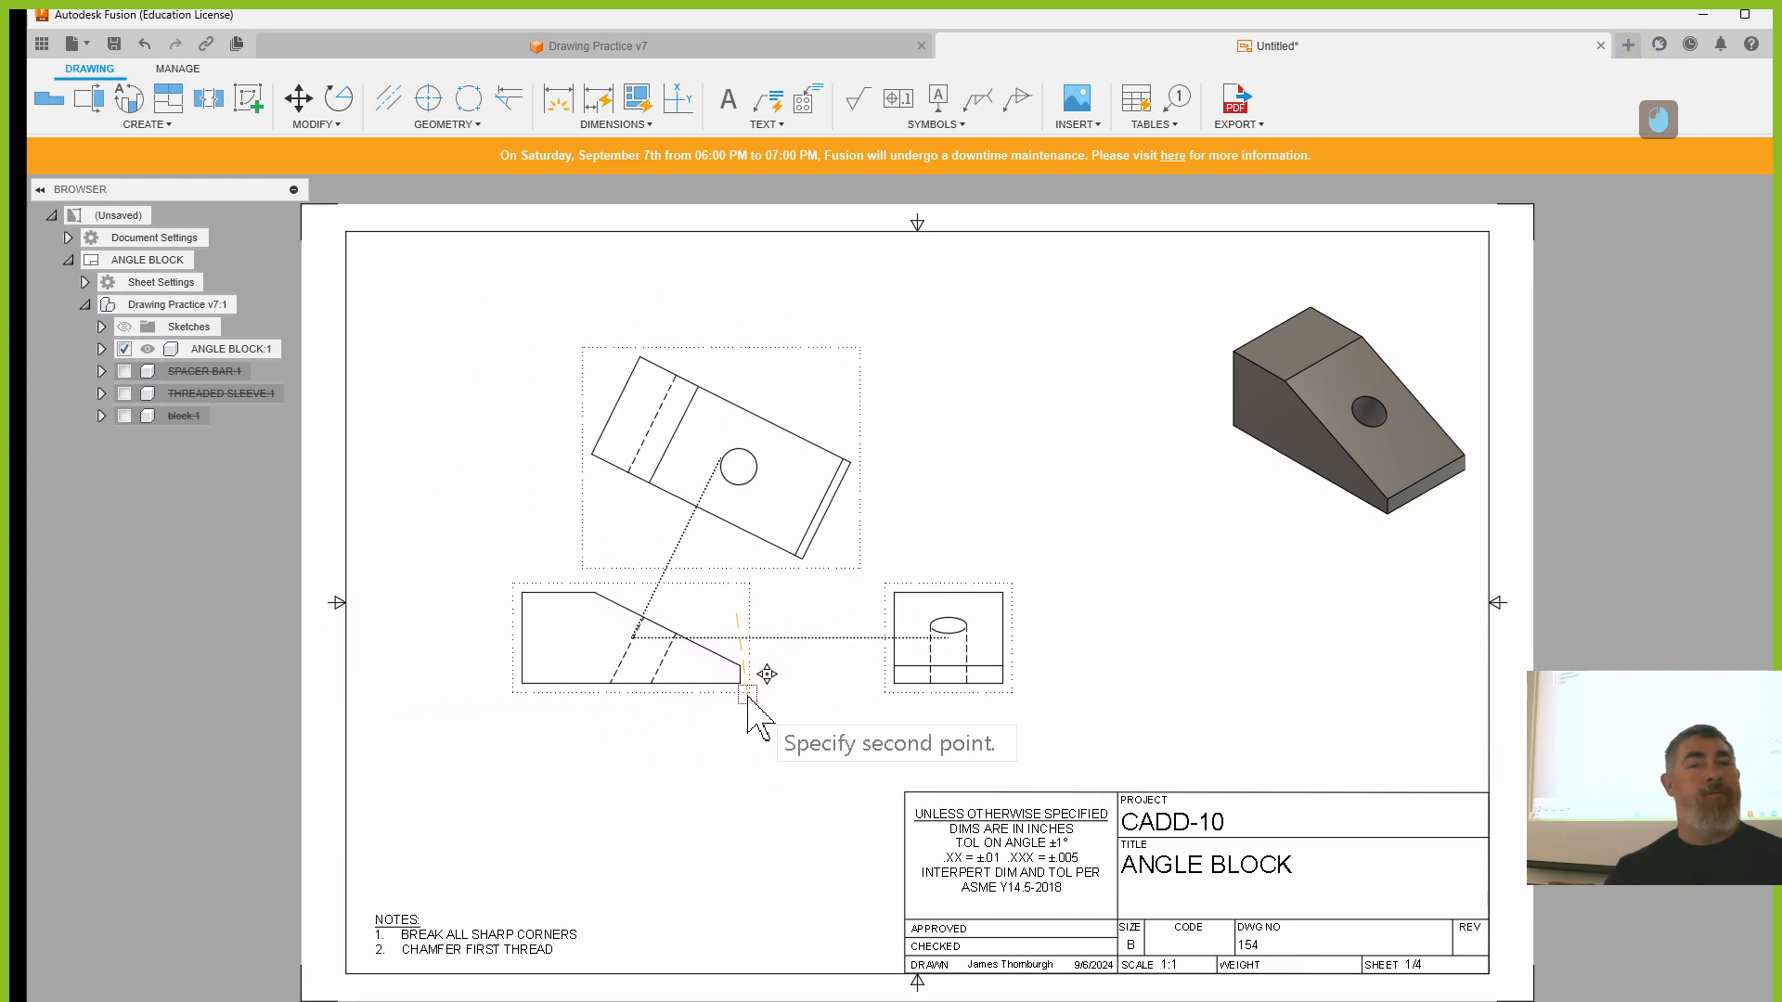
left_click(716, 676)
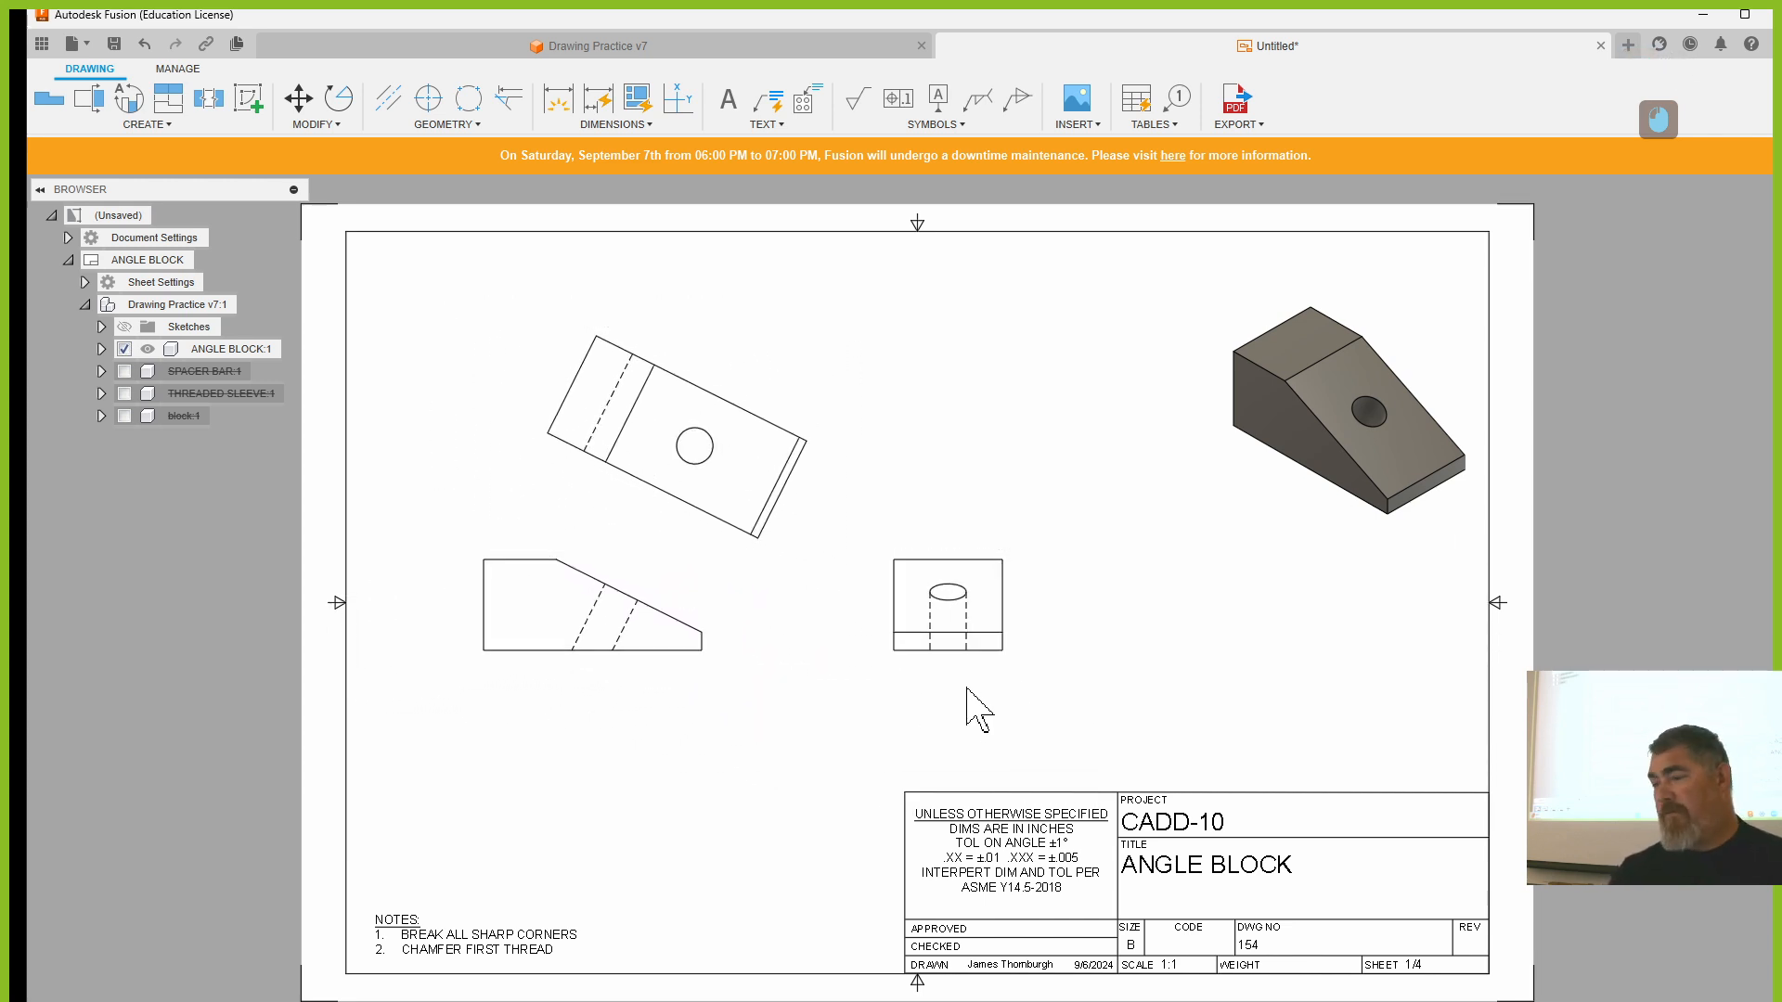
left_click(707, 550)
left_click(811, 520)
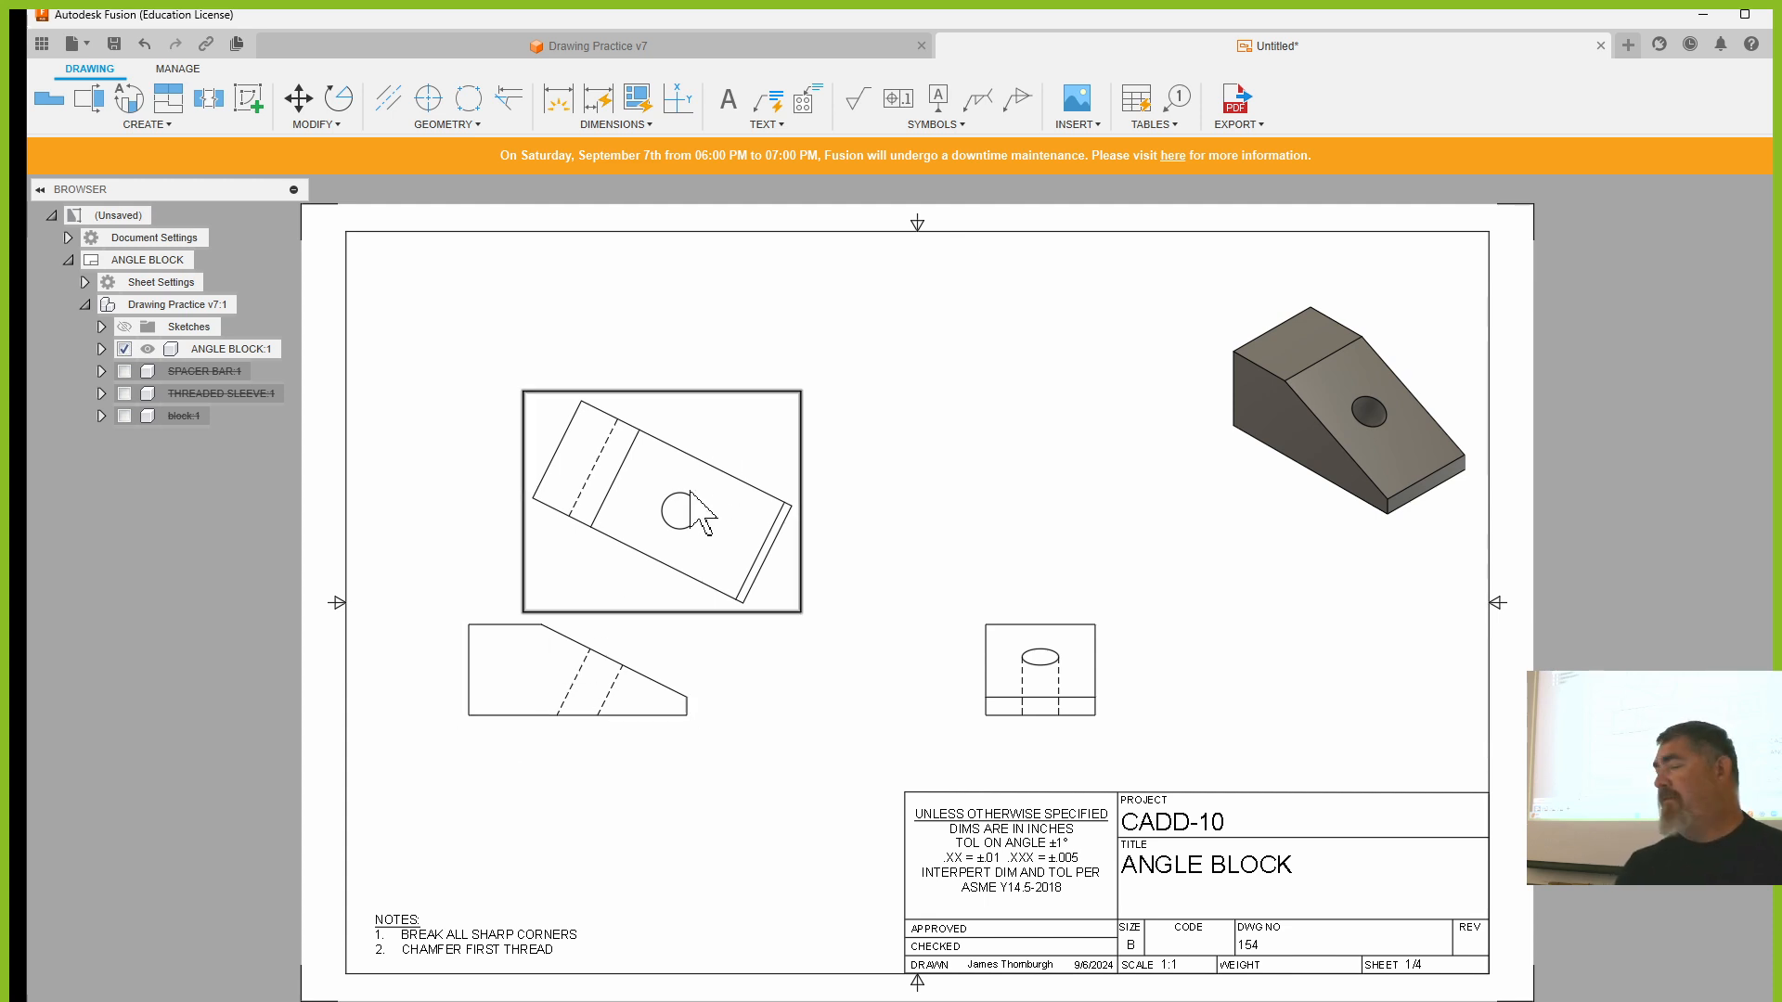
left_click_drag(721, 391, 750, 357)
left_click(917, 375)
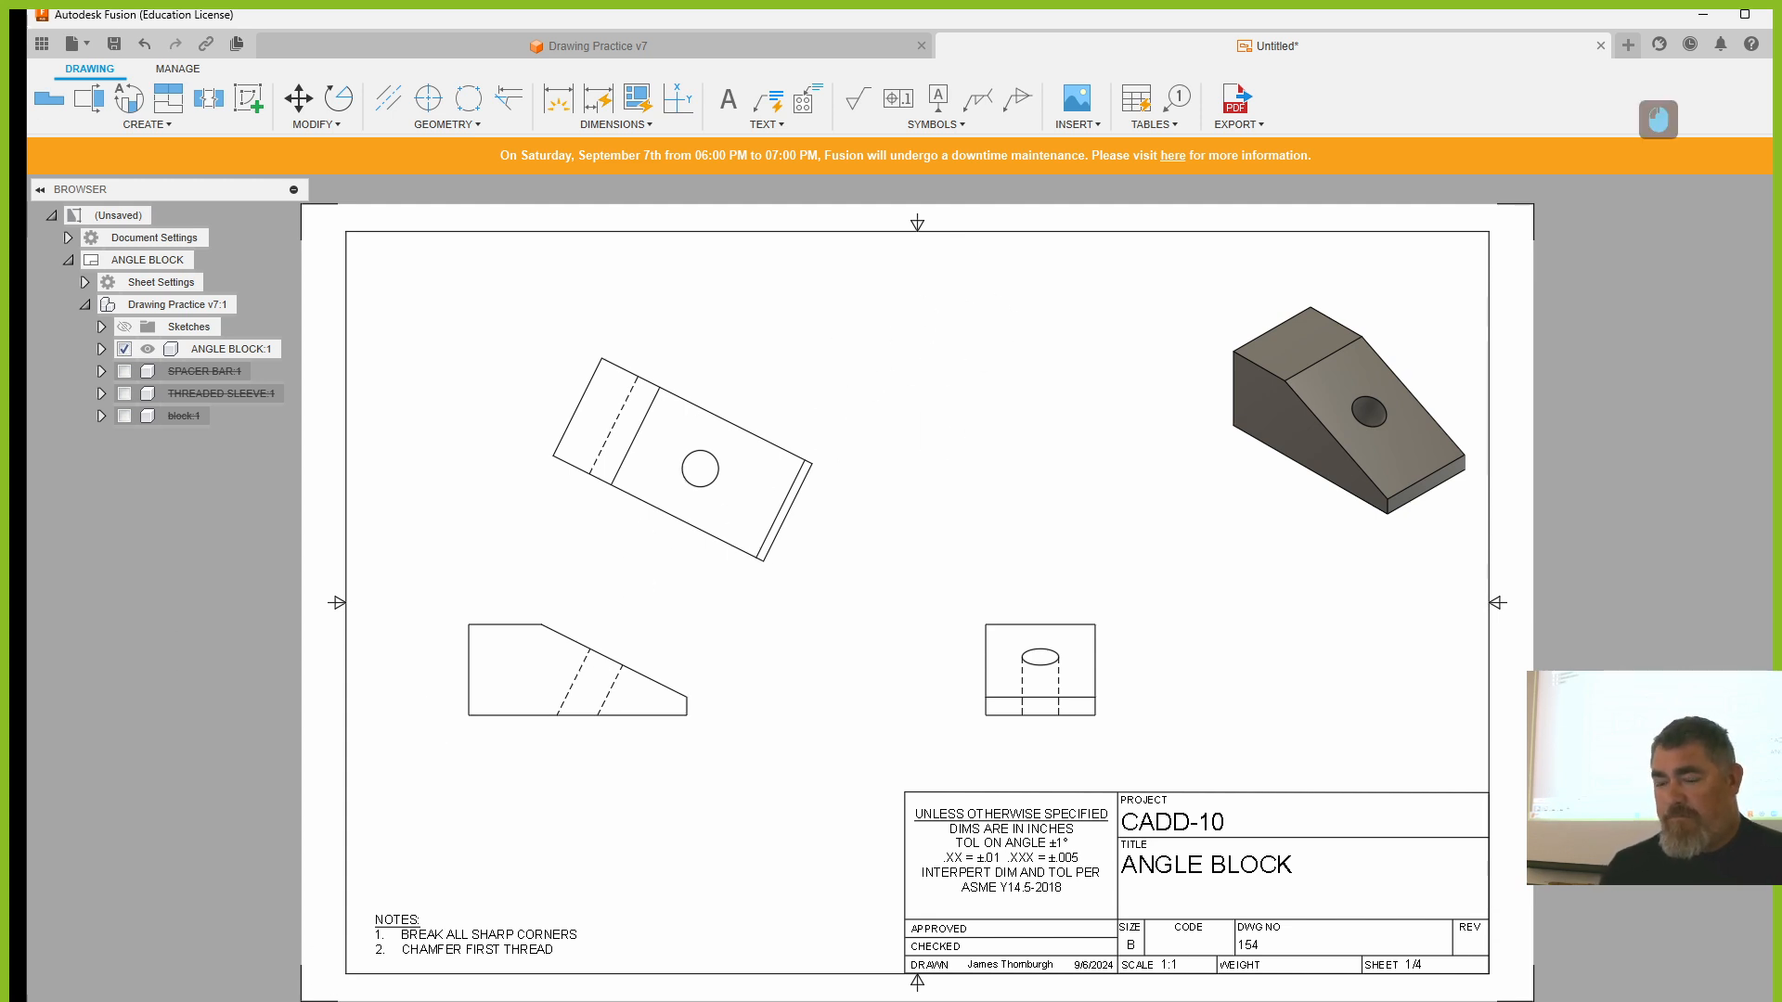
- Switch to the THREADED SLEEVE sheet and delete the projected side view beside the base view
left_click(192, 1001)
left_click(146, 1001)
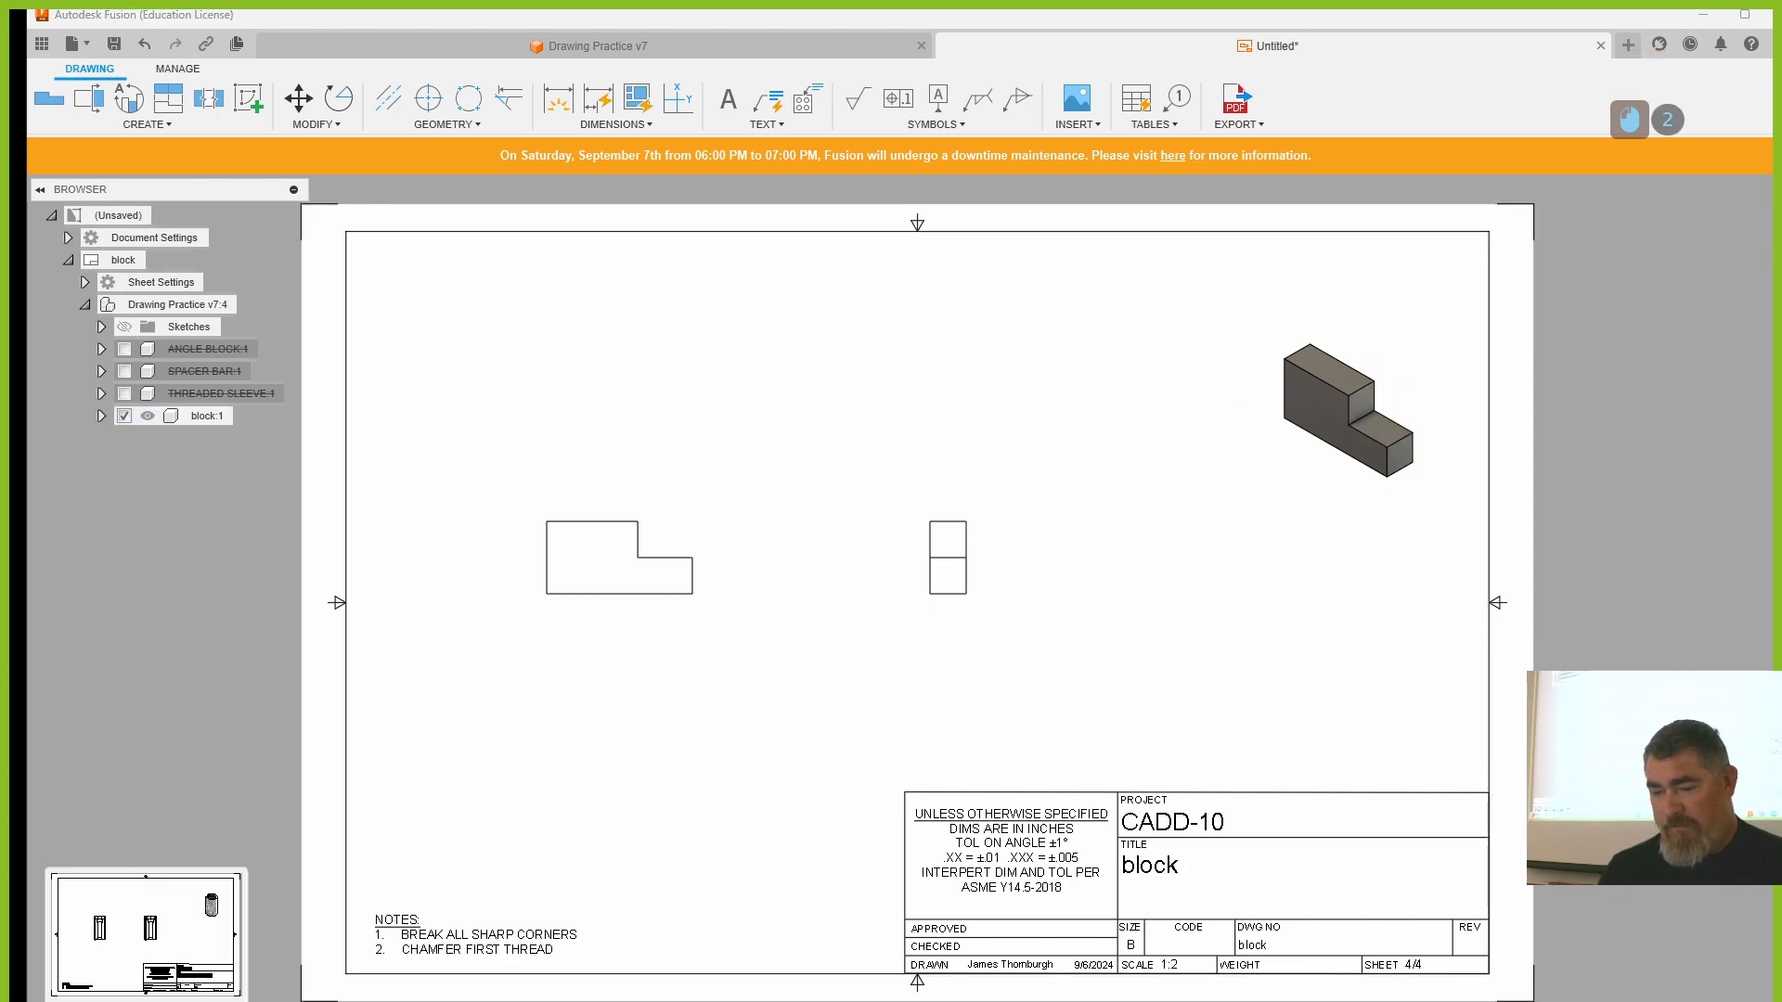
left_click(146, 1000)
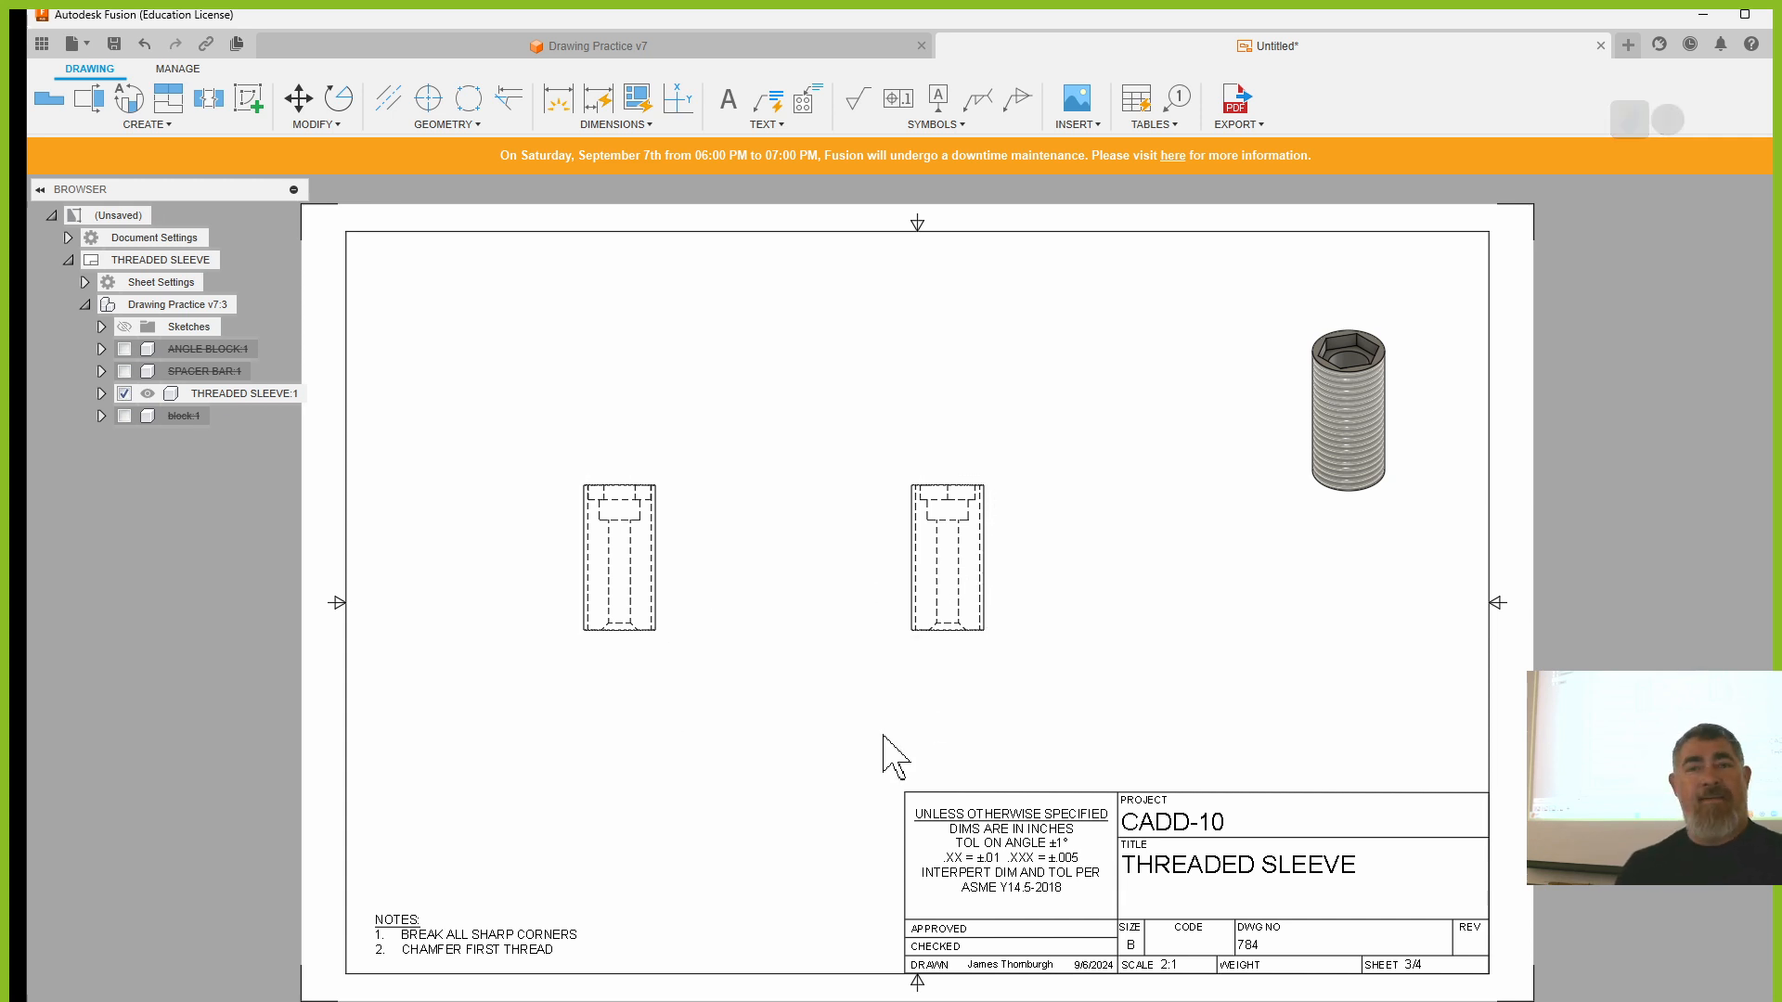
left_click(957, 639)
key("Delete")
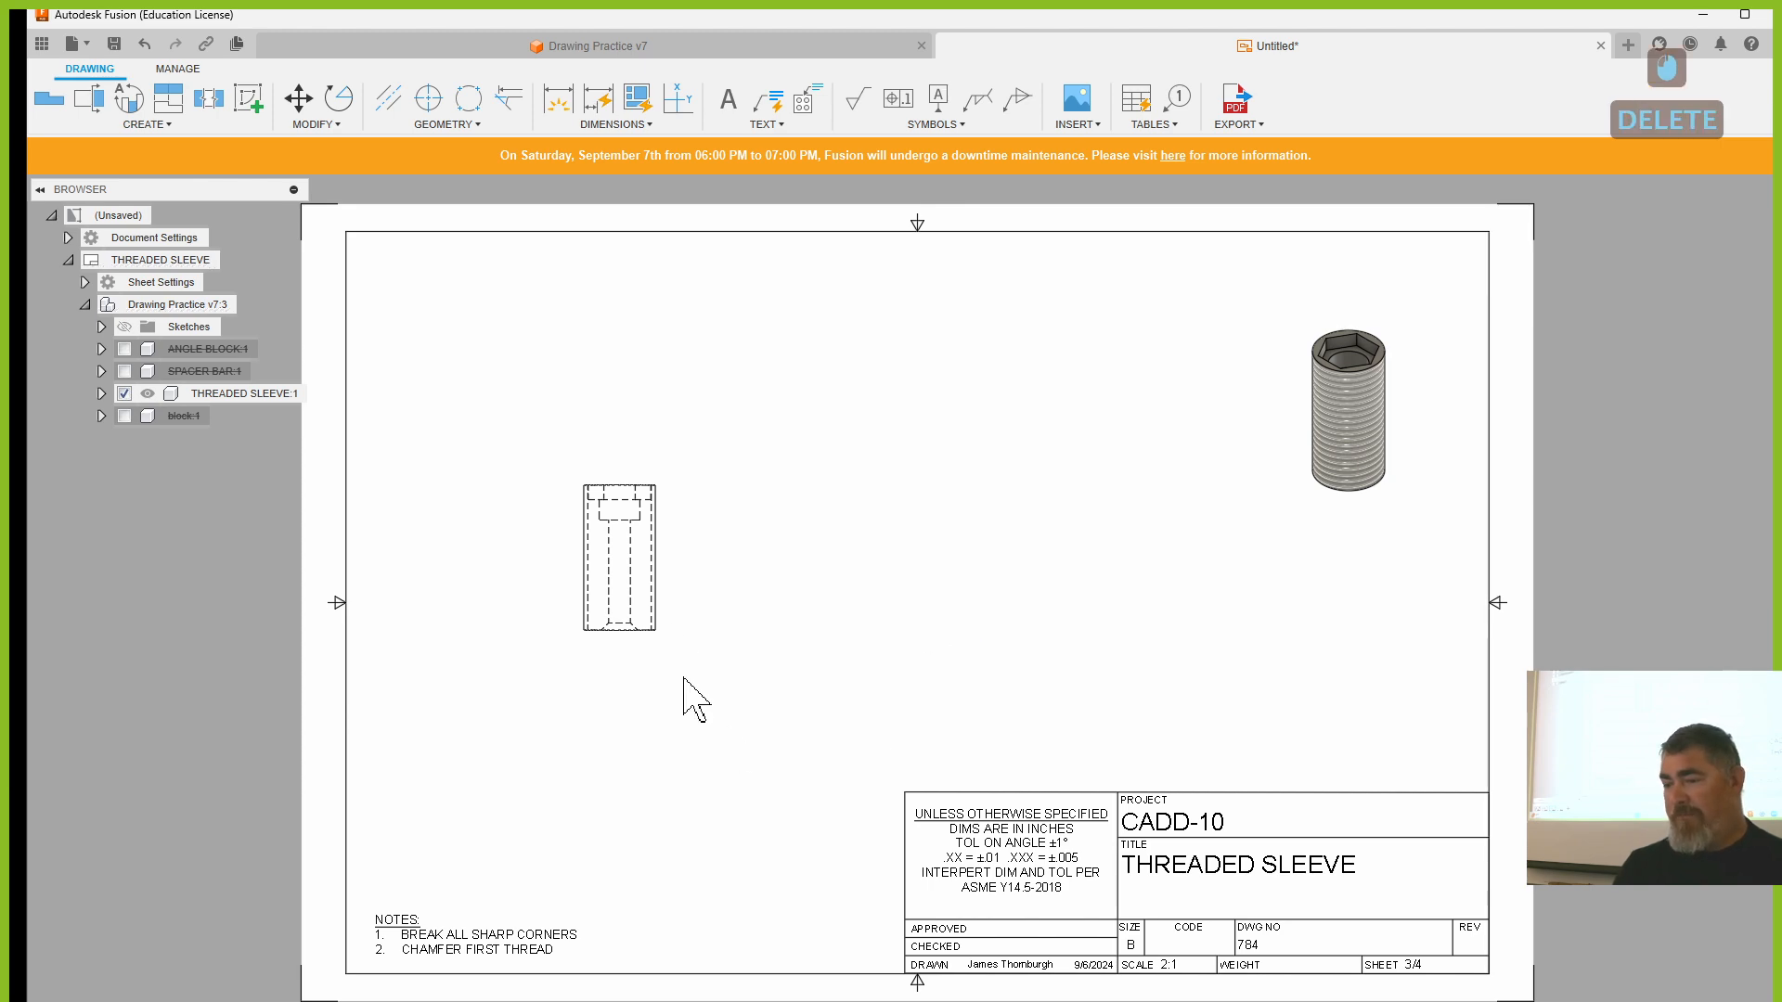
- Set the threaded sleeve base view's orientation to TOP
double_click(648, 566)
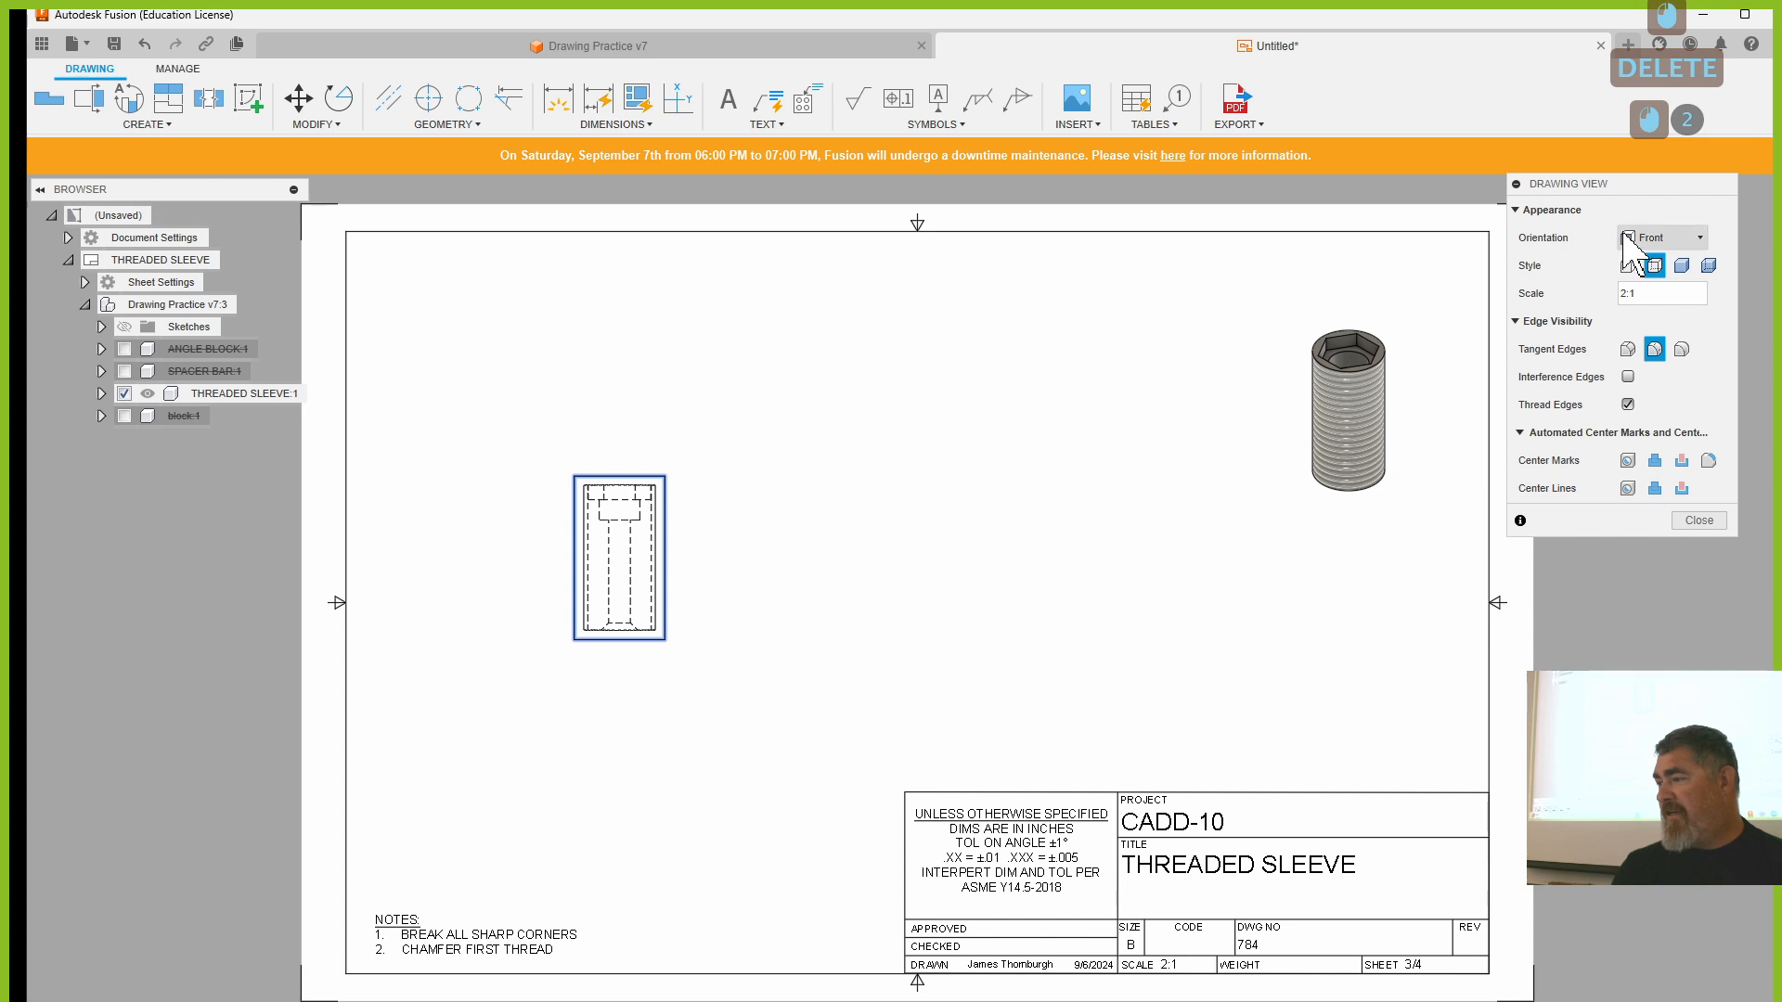
left_click(1630, 239)
left_click(1661, 288)
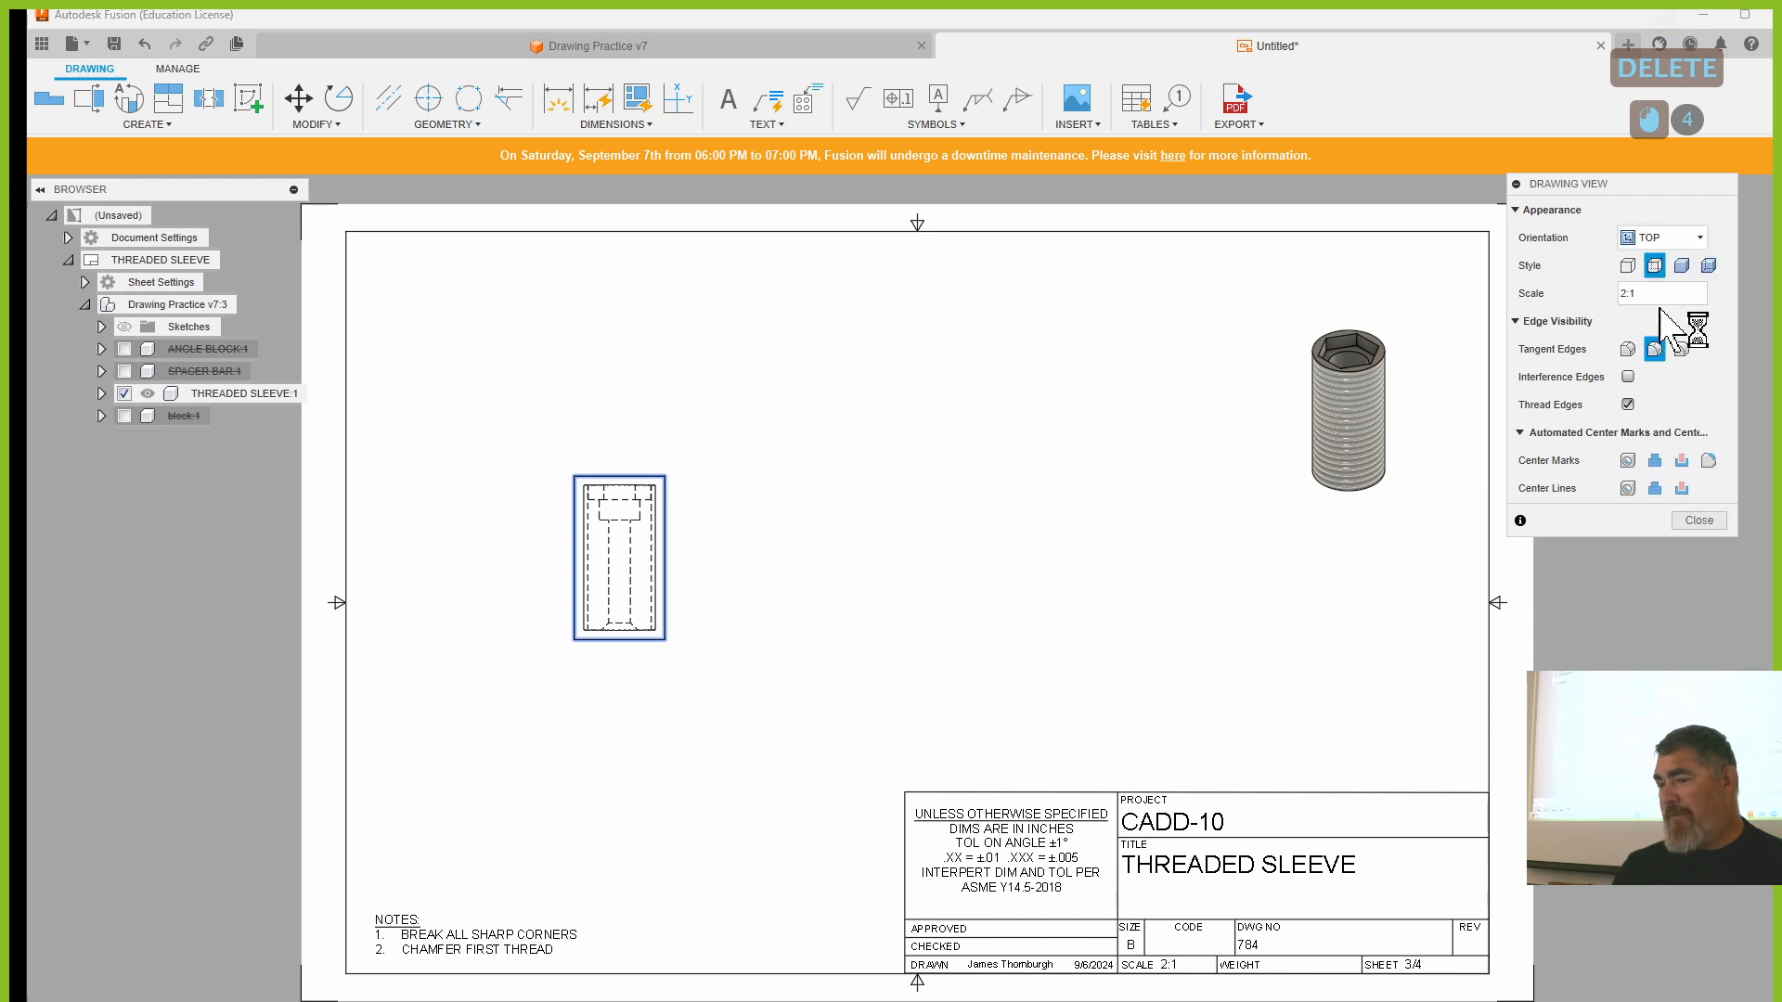
left_click(1699, 520)
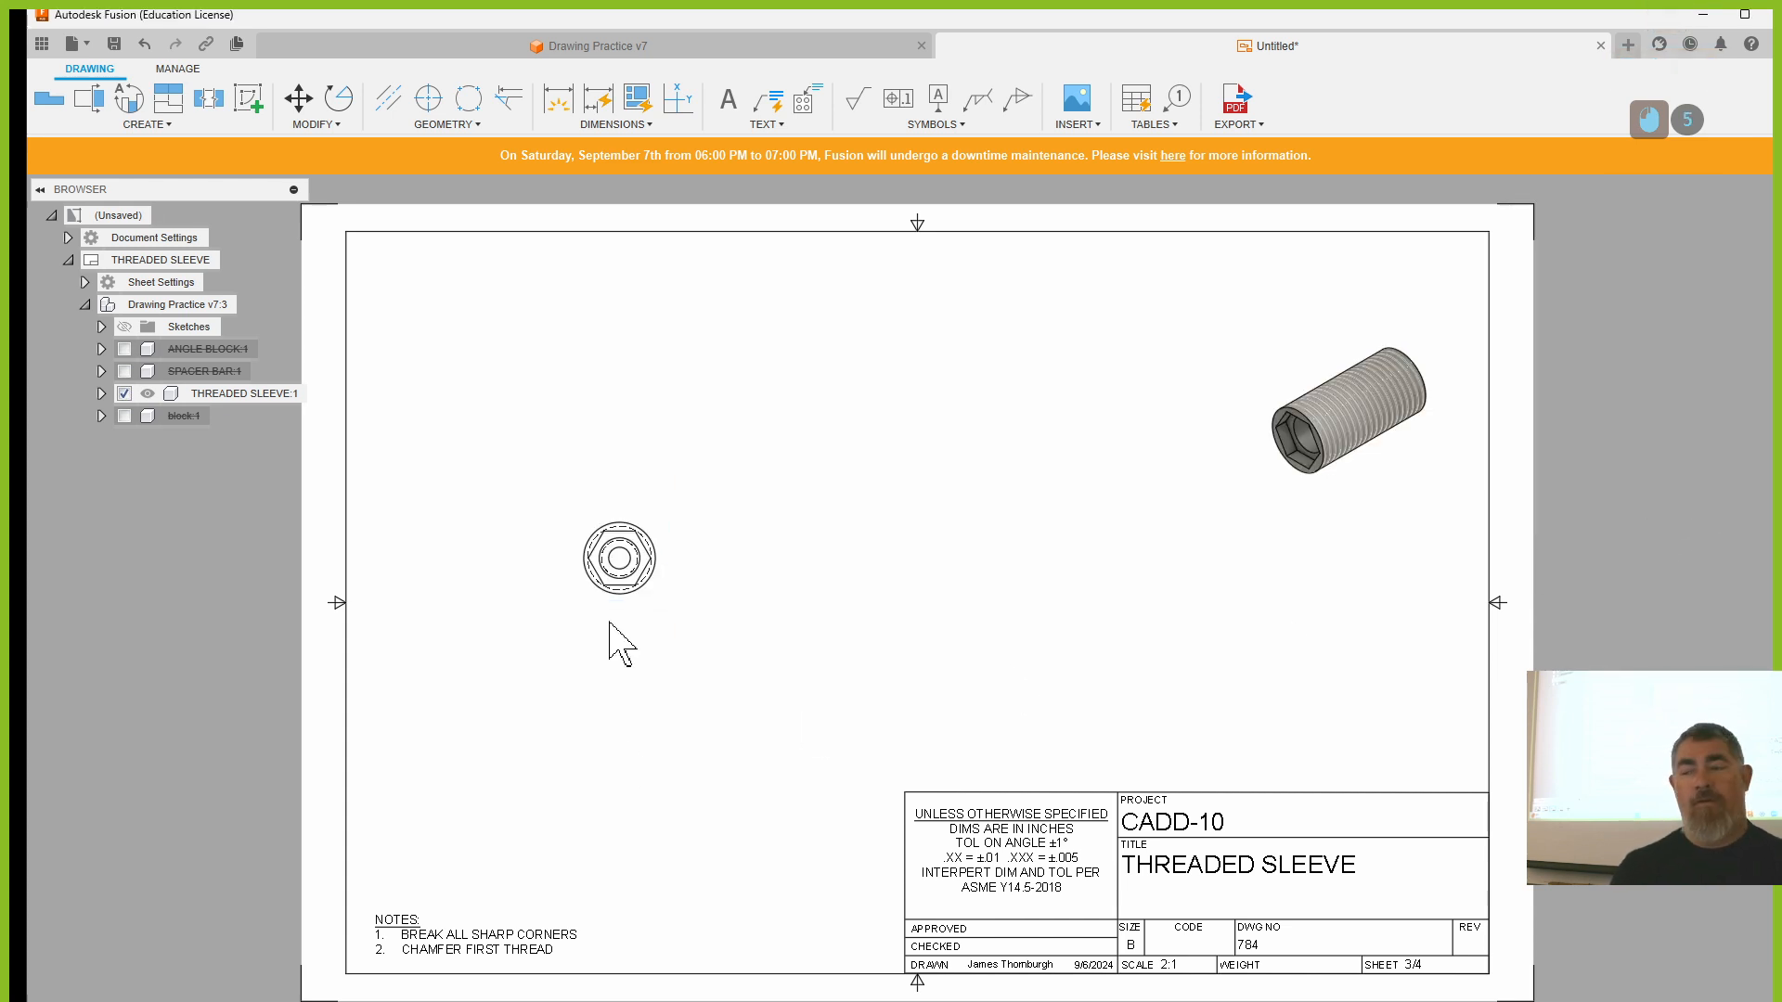
- Rotate the sleeve's base view a quarter turn about its center so the hexagon has corners pointing up and down
scroll(620, 643, "up", 5)
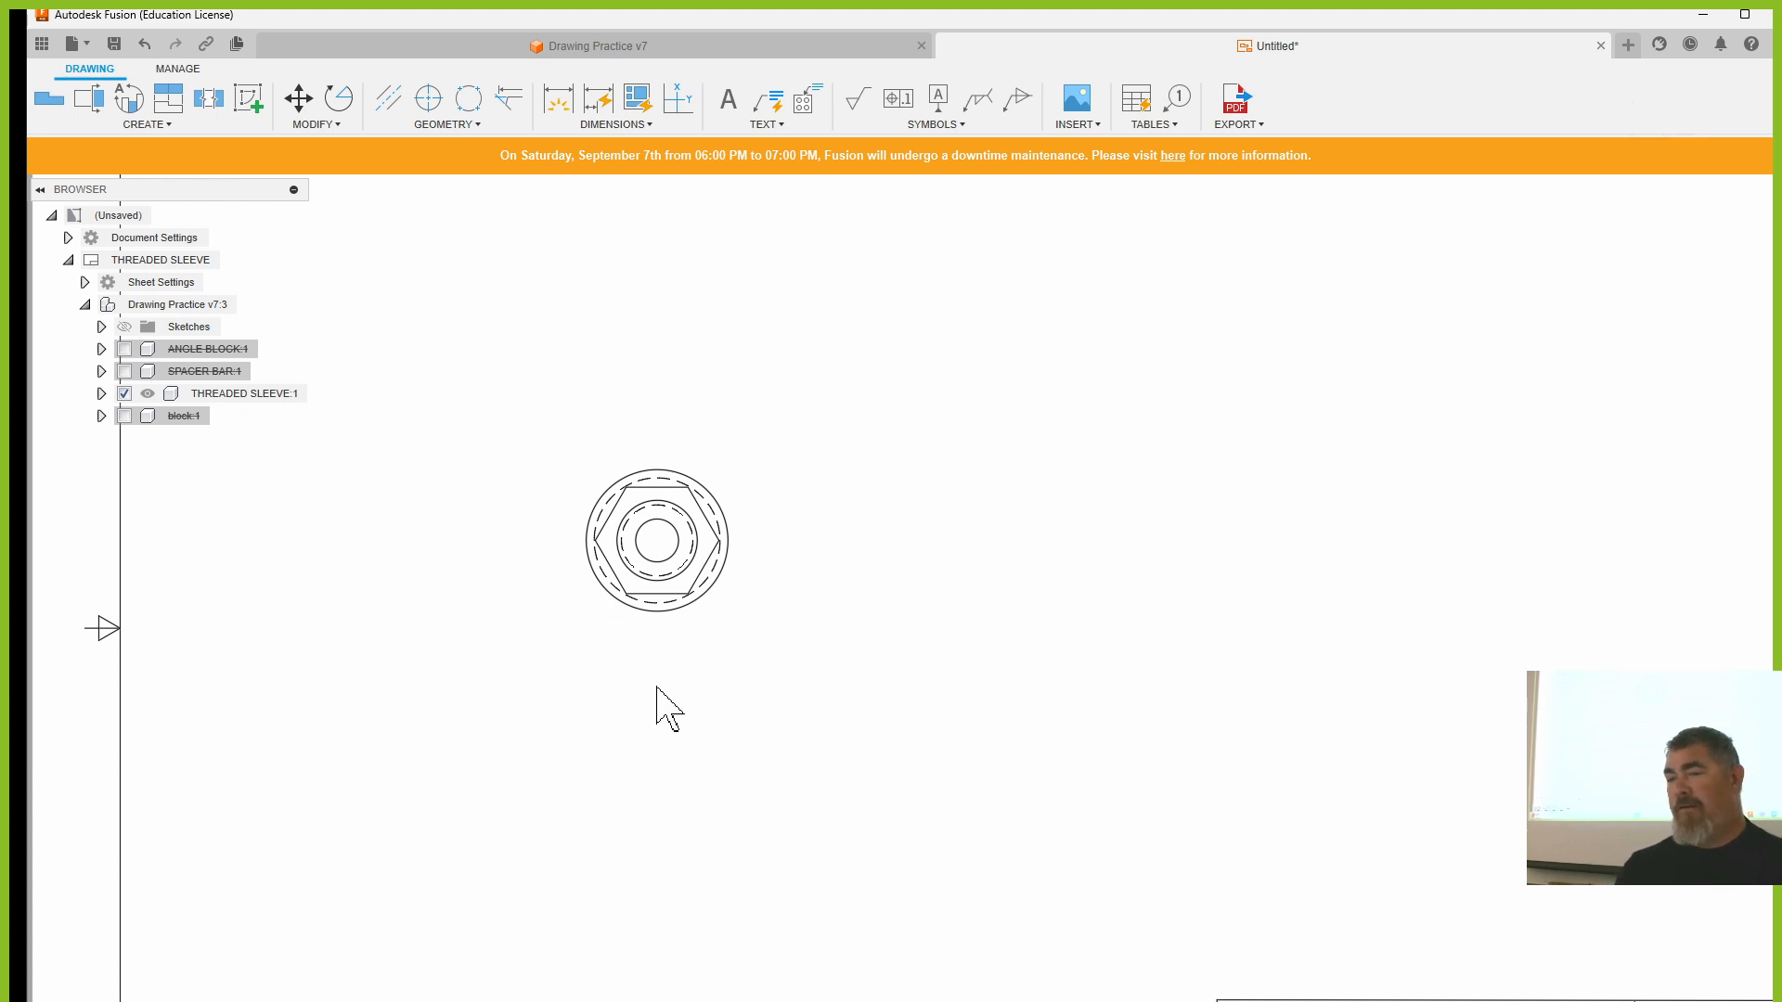
middle_click_drag(689, 655, 724, 683)
scroll(722, 683, "up", 2)
scroll(715, 683, "down", 4)
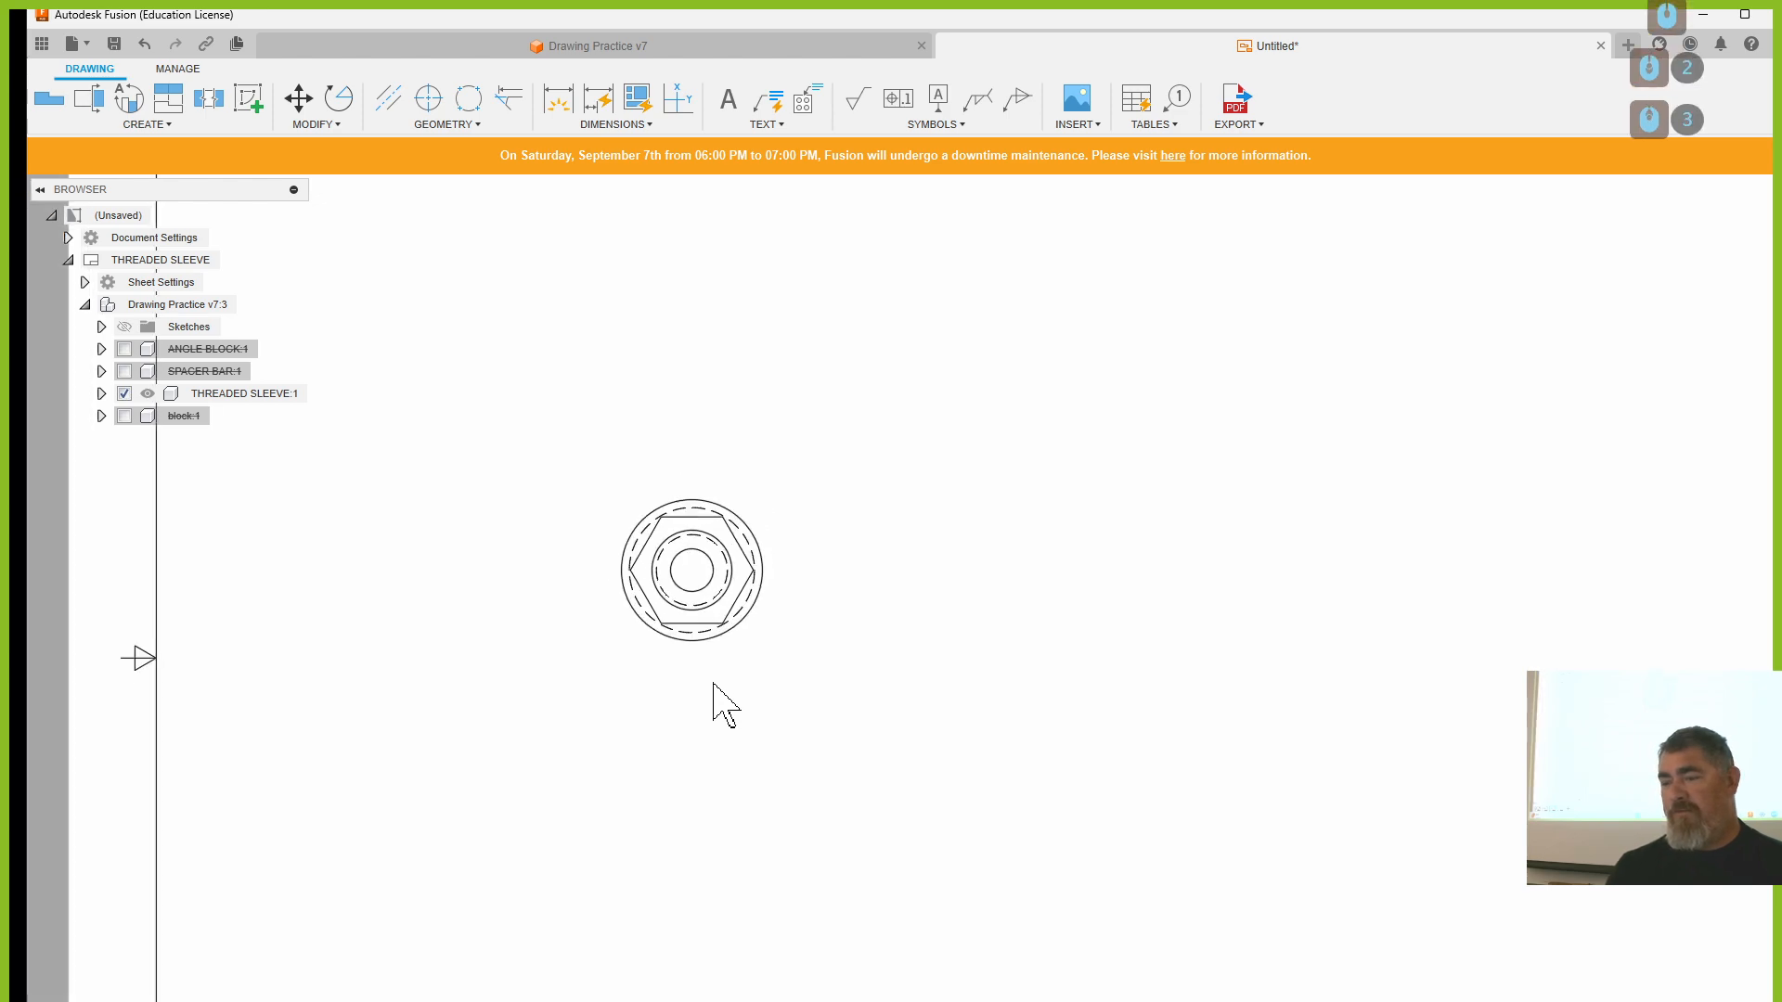
middle_click_drag(1095, 654, 1015, 649)
scroll(1015, 649, "down", 1)
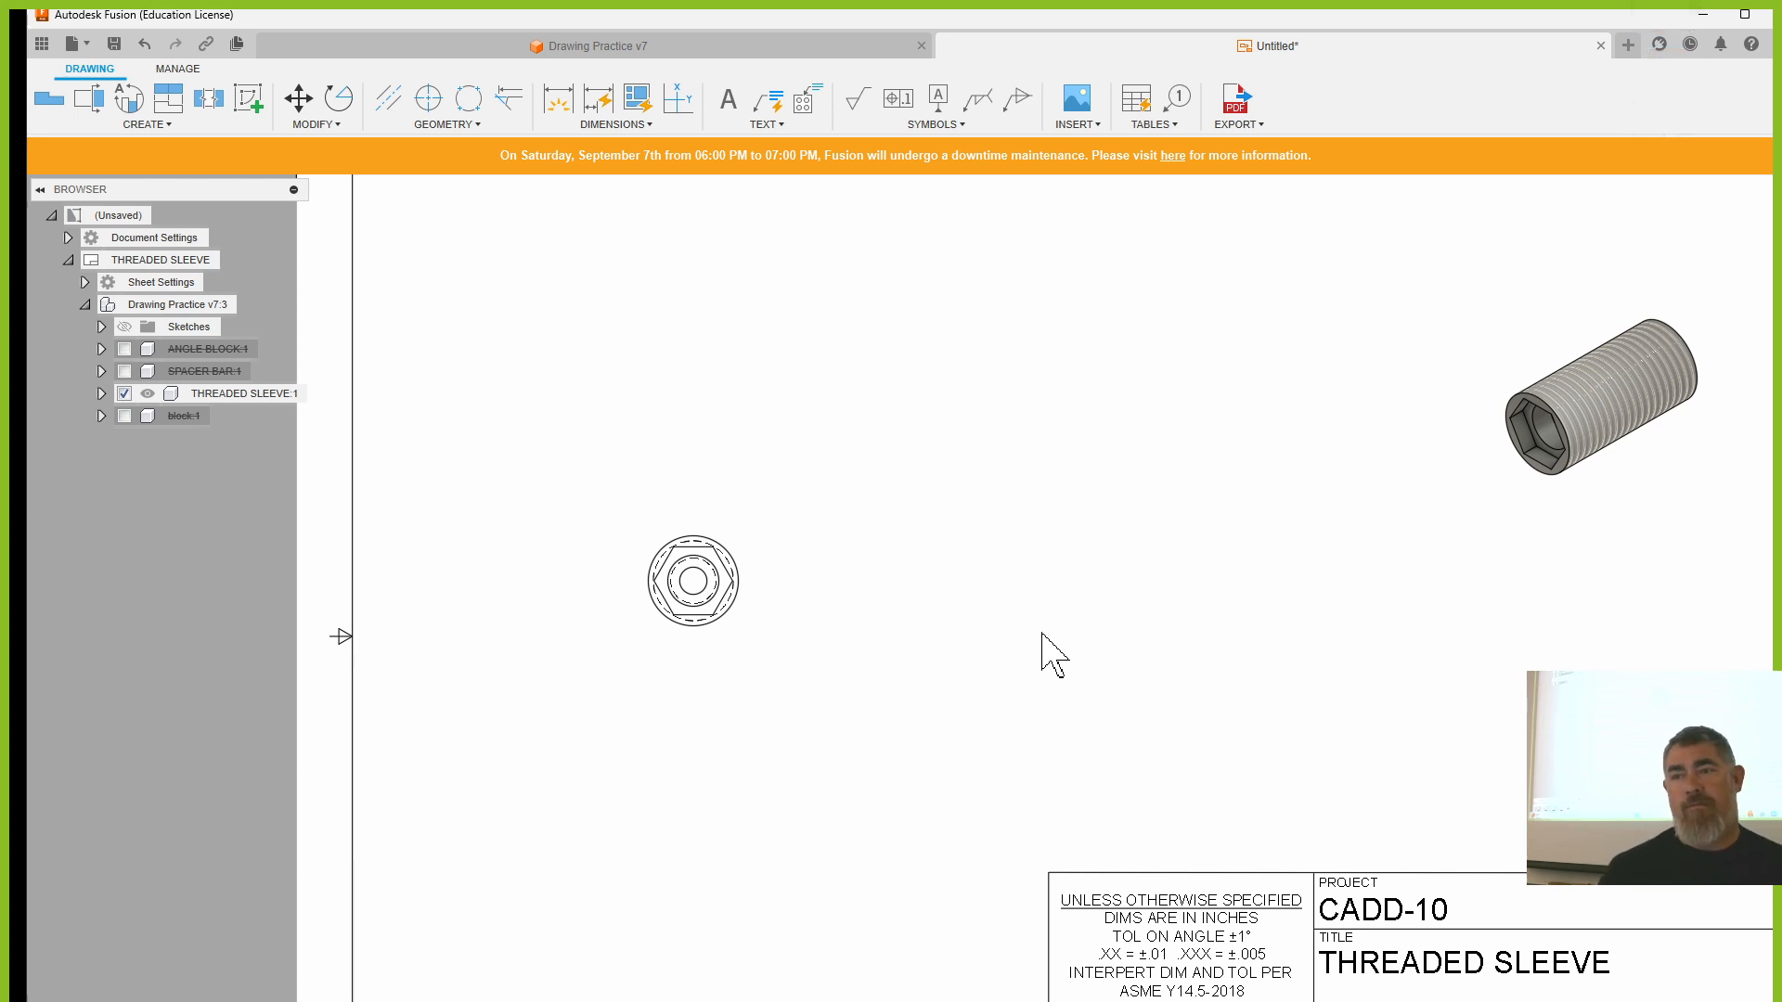
left_click(339, 98)
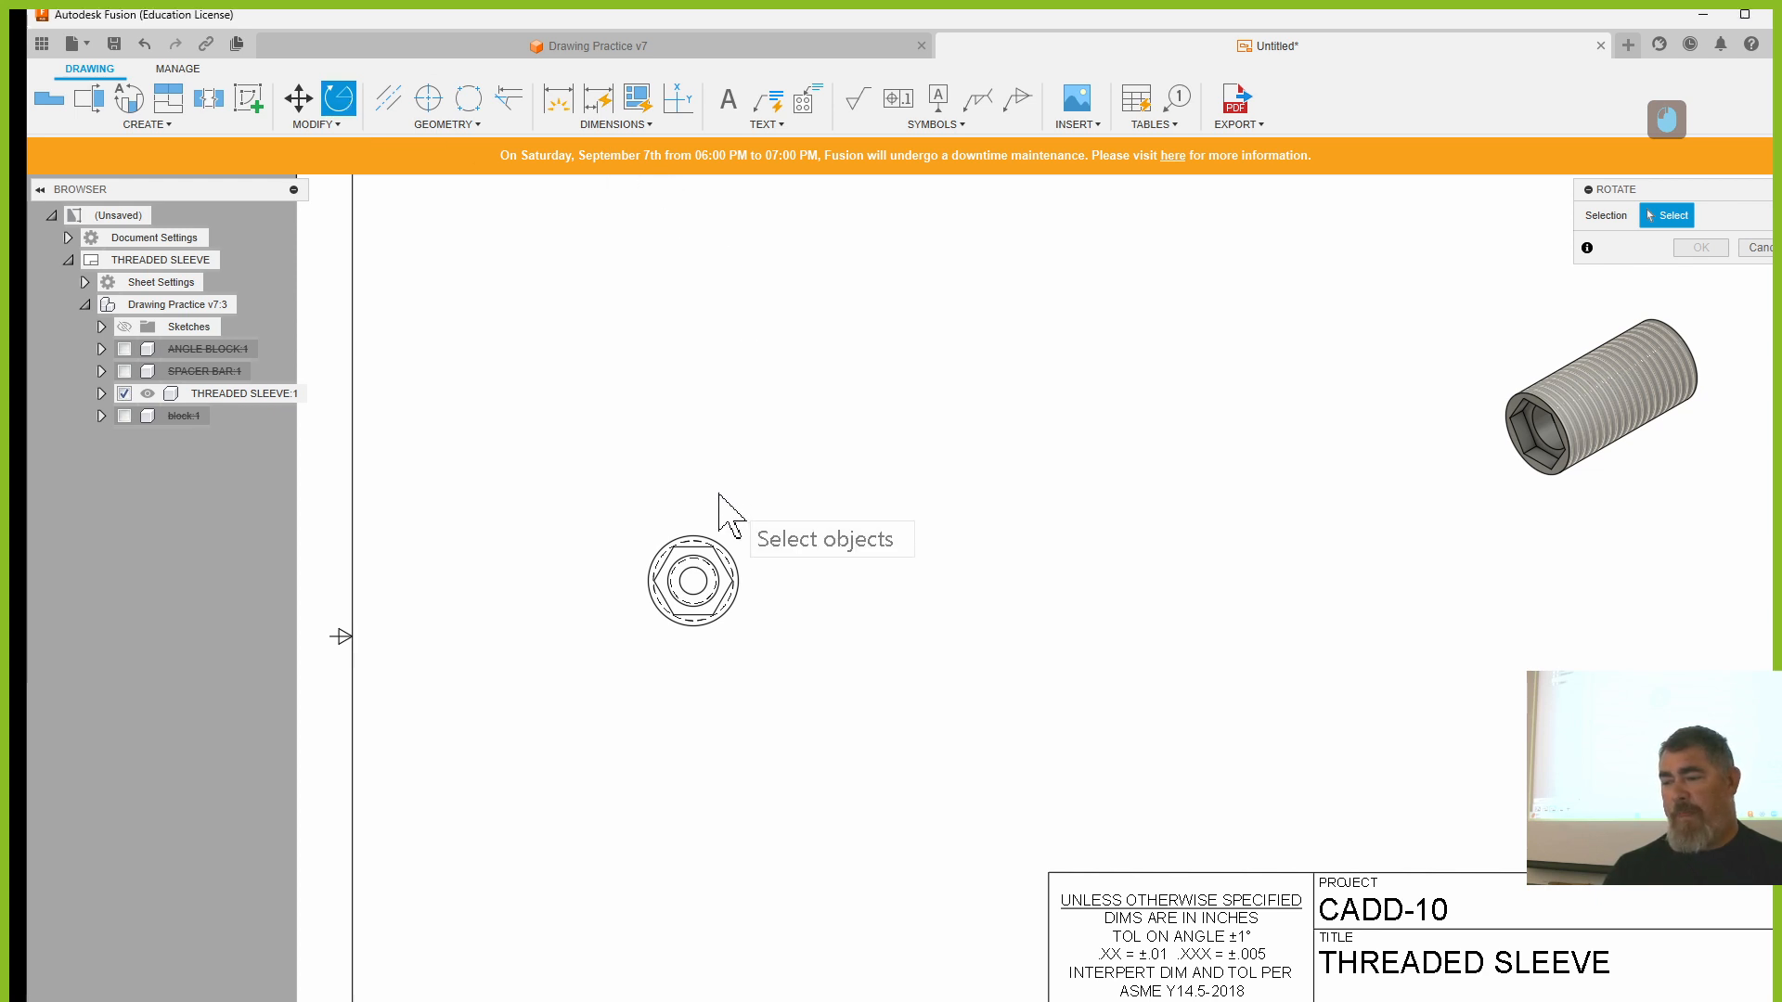
left_click(703, 580)
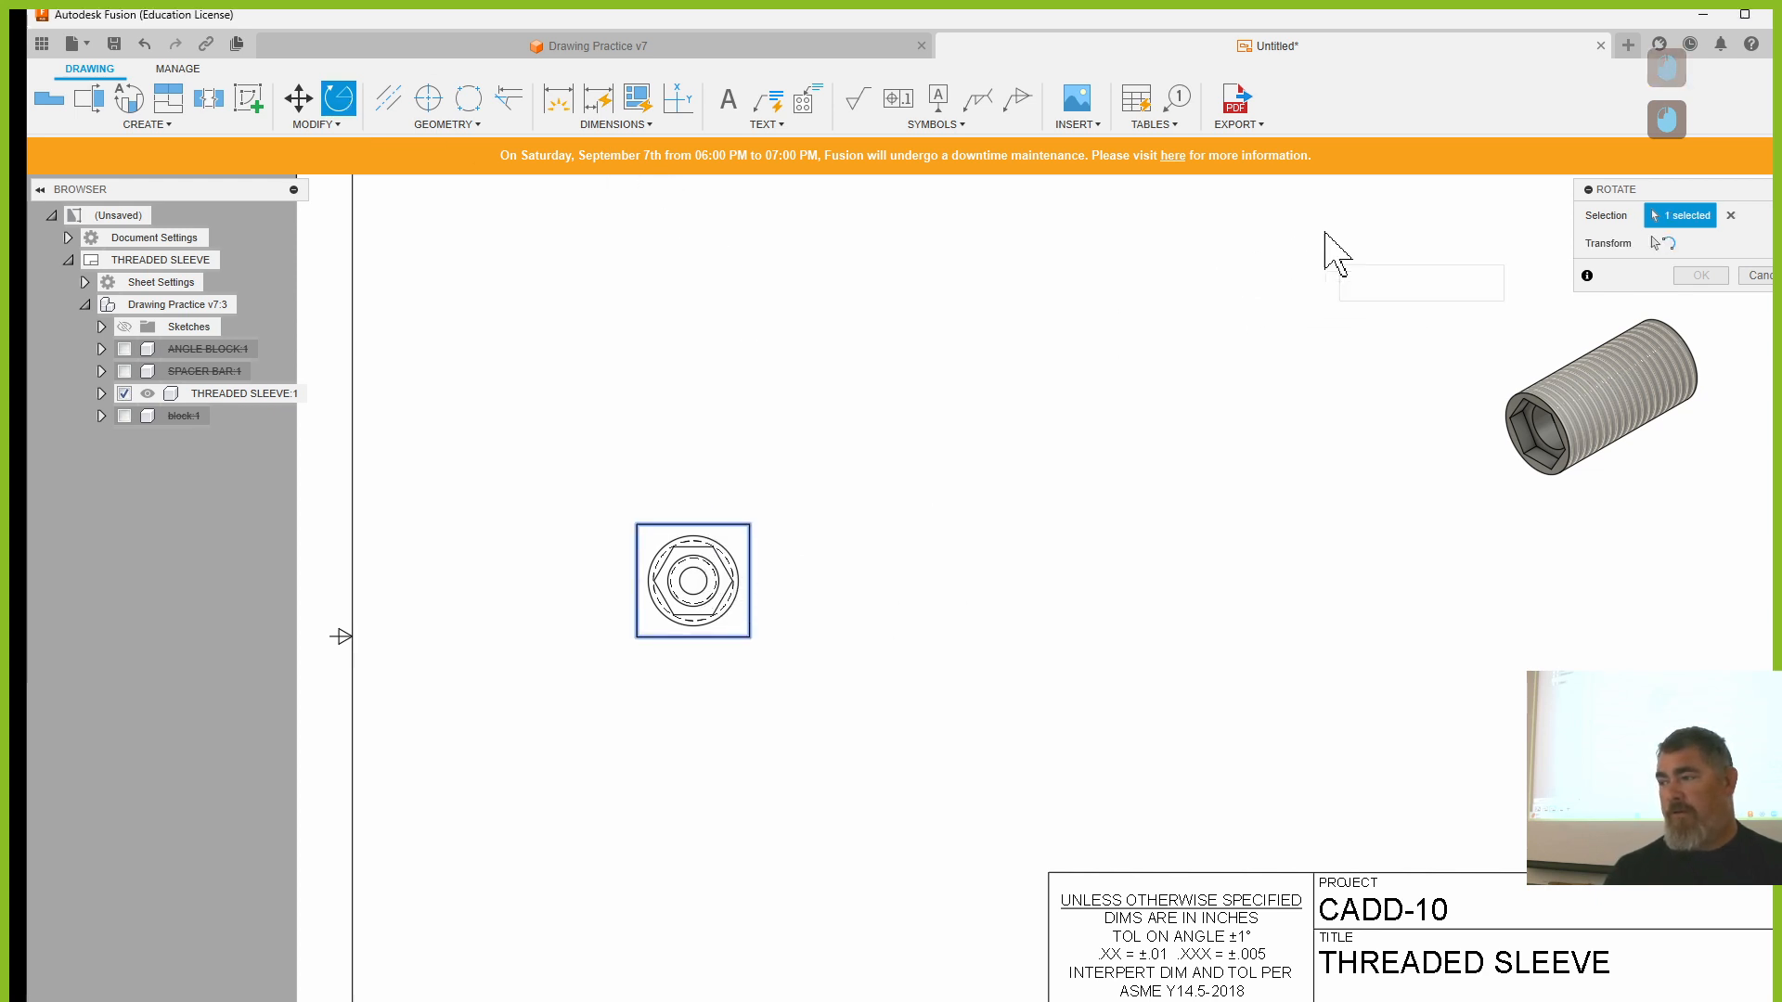
left_click_drag(1638, 194, 1259, 271)
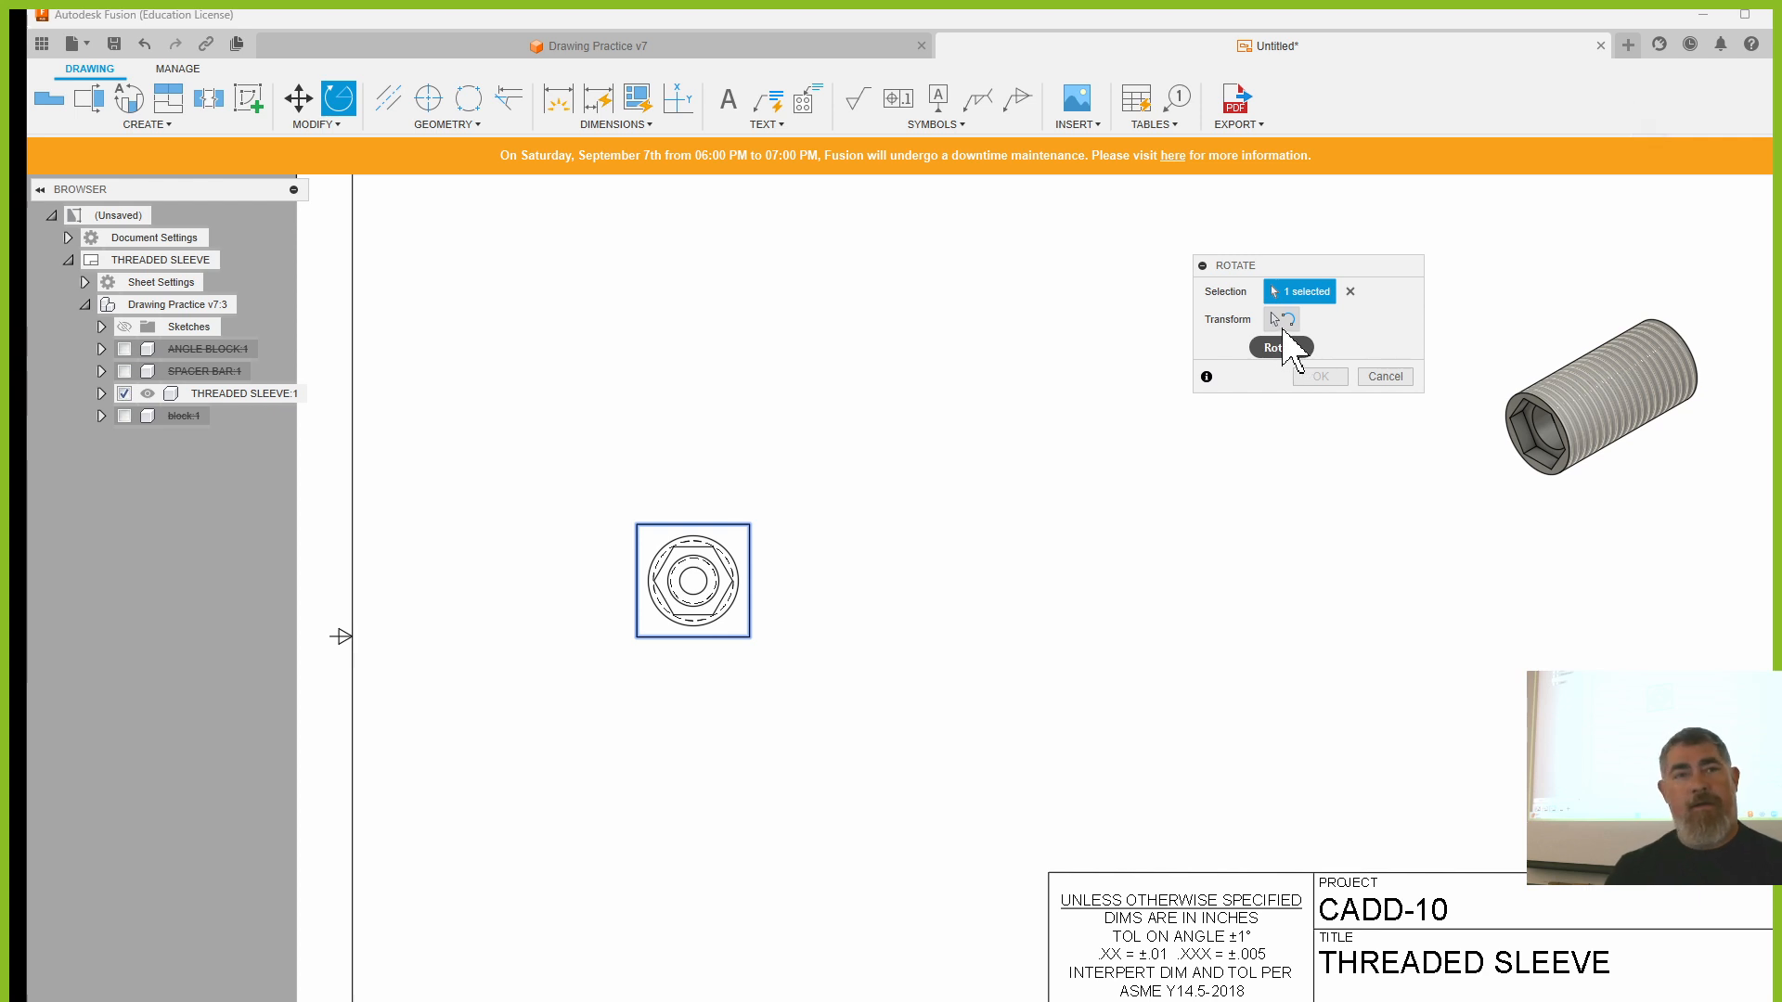
left_click(1281, 320)
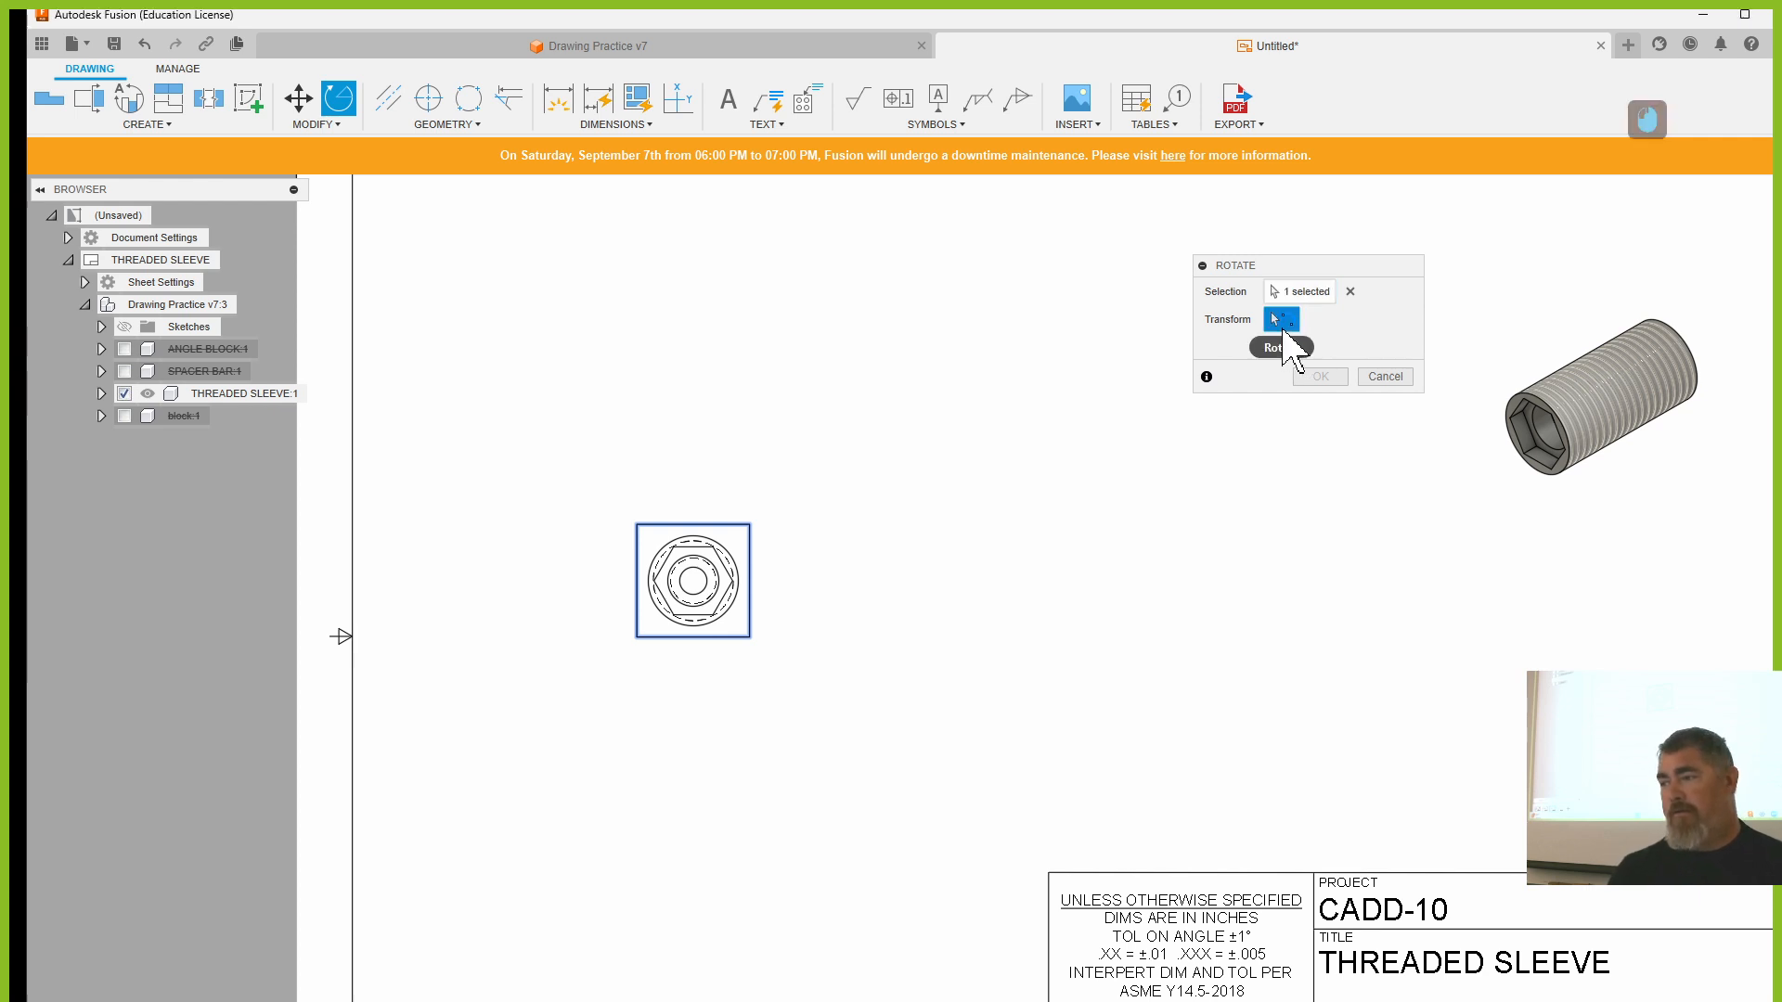
left_click(694, 582)
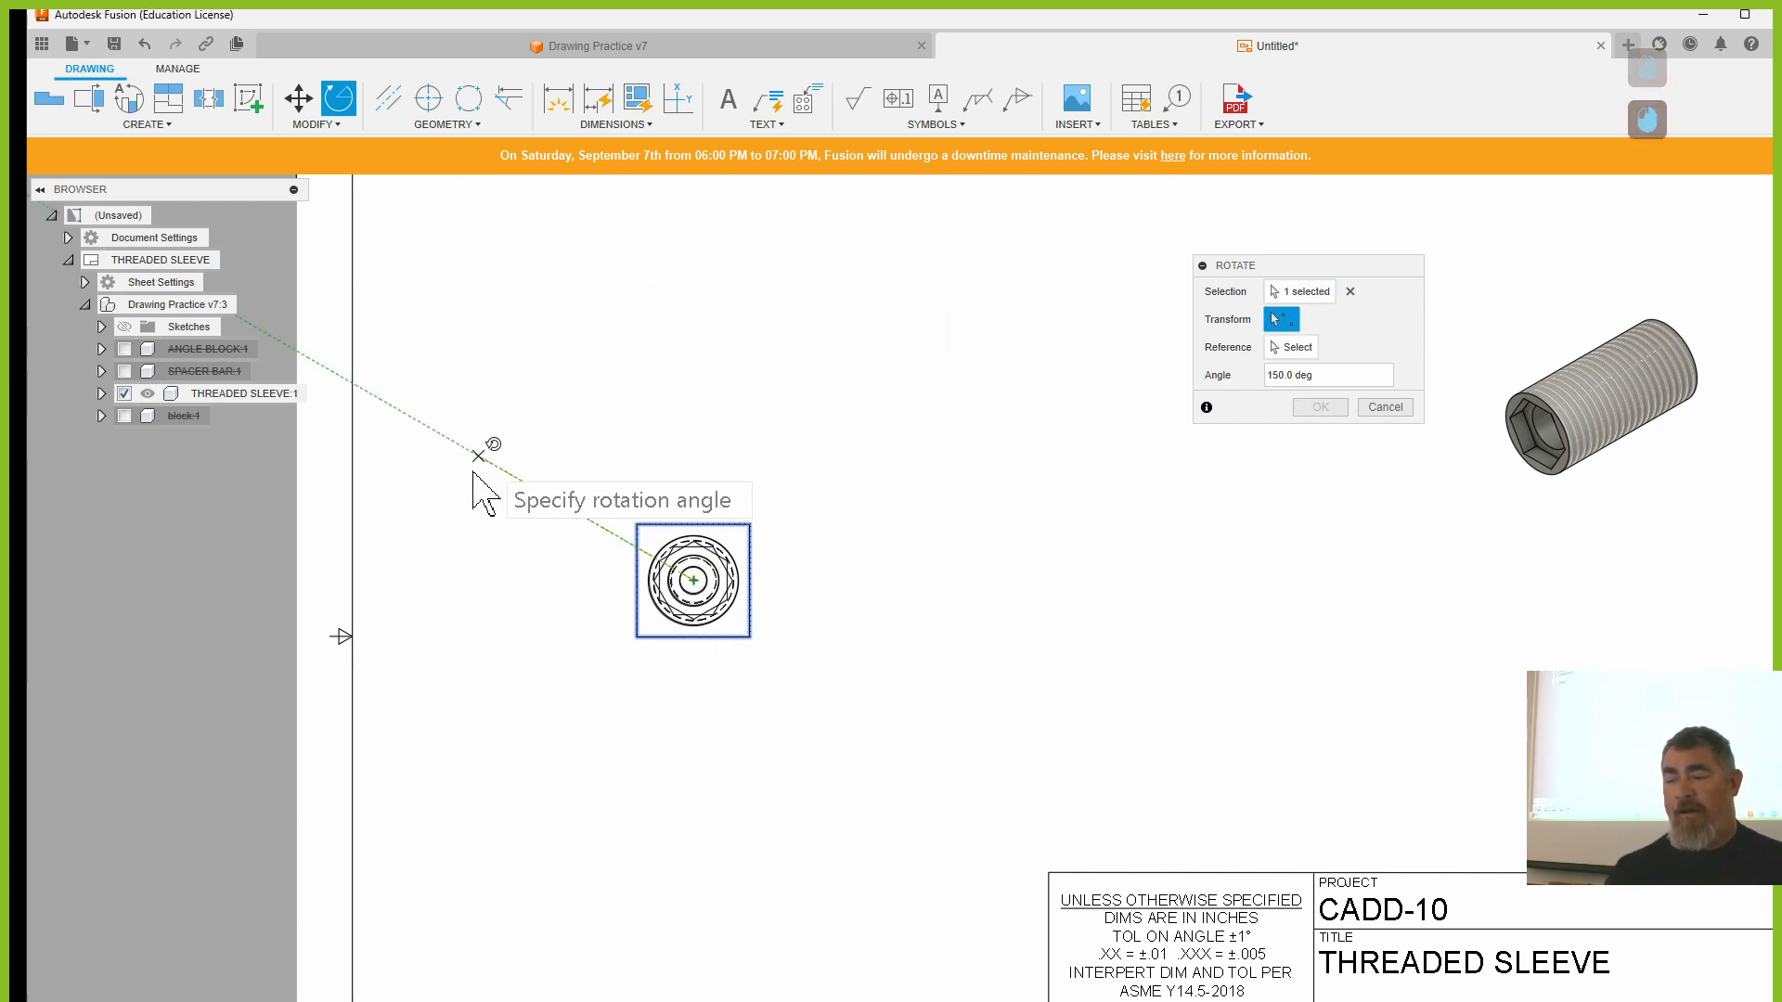
scroll(770, 515, "up", 5)
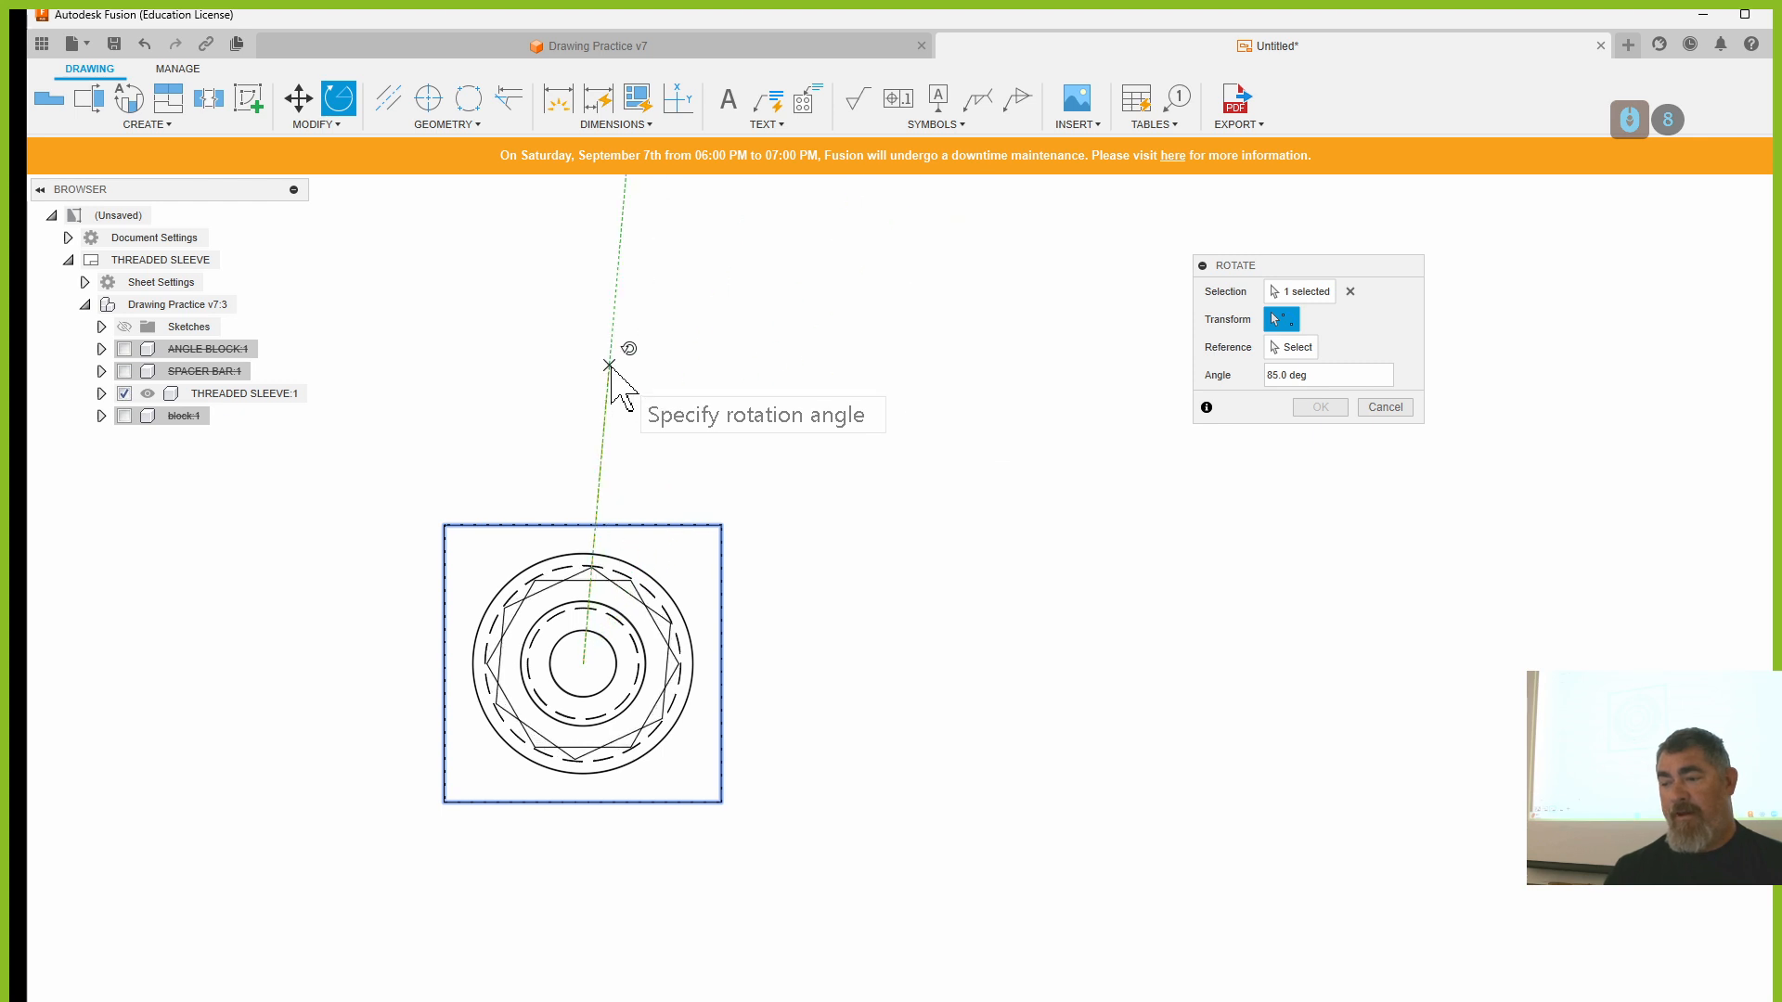
left_click(581, 328)
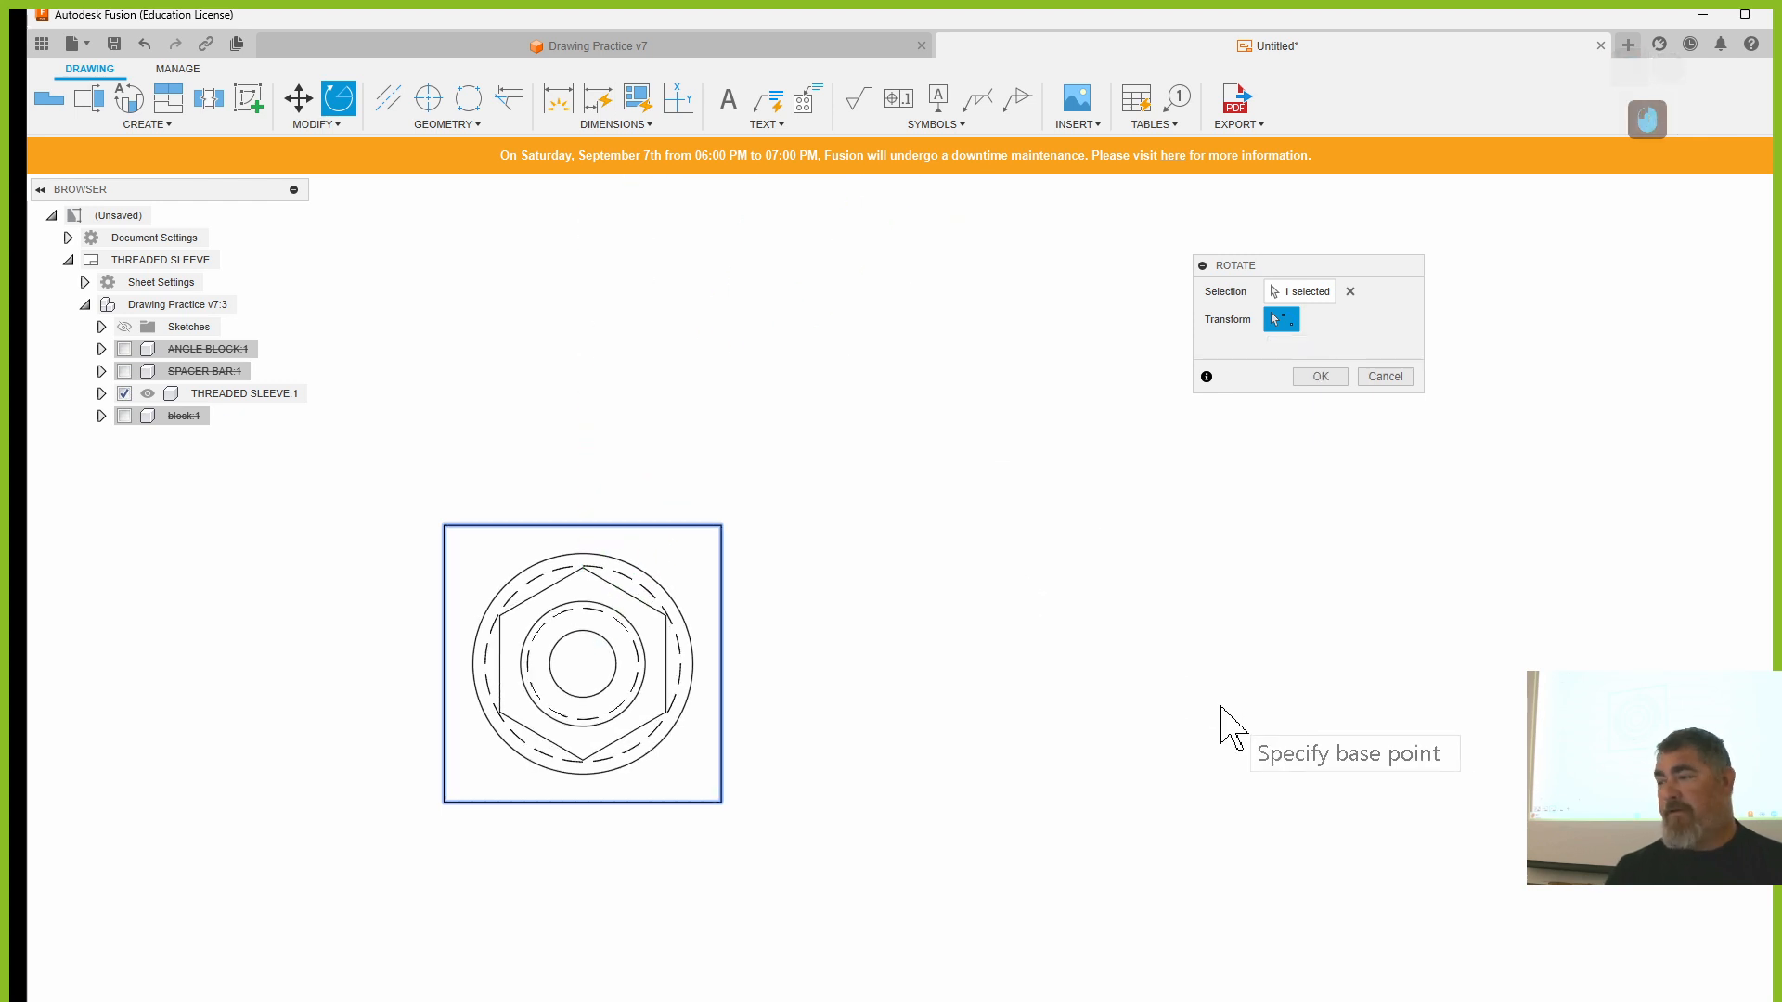
left_click(1322, 376)
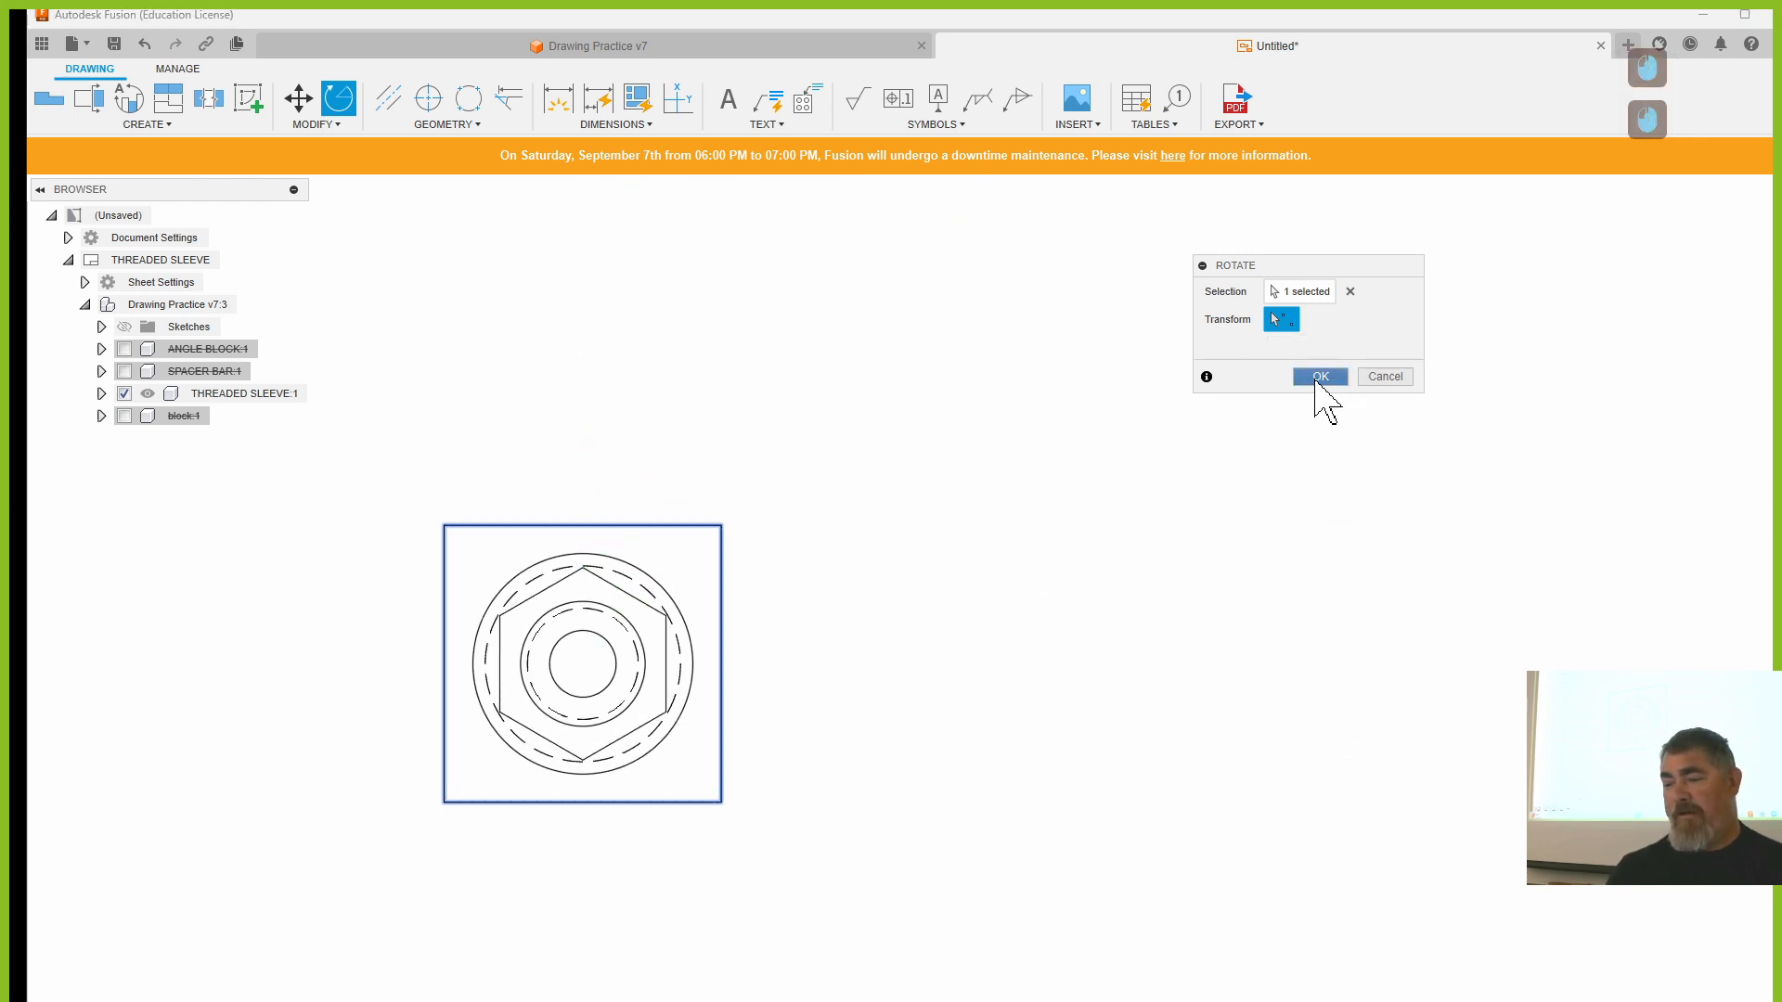
- Project a side view horizontally to the right of the sleeve's base view and remove the extra view placed along with it
scroll(1142, 548, "down", 5)
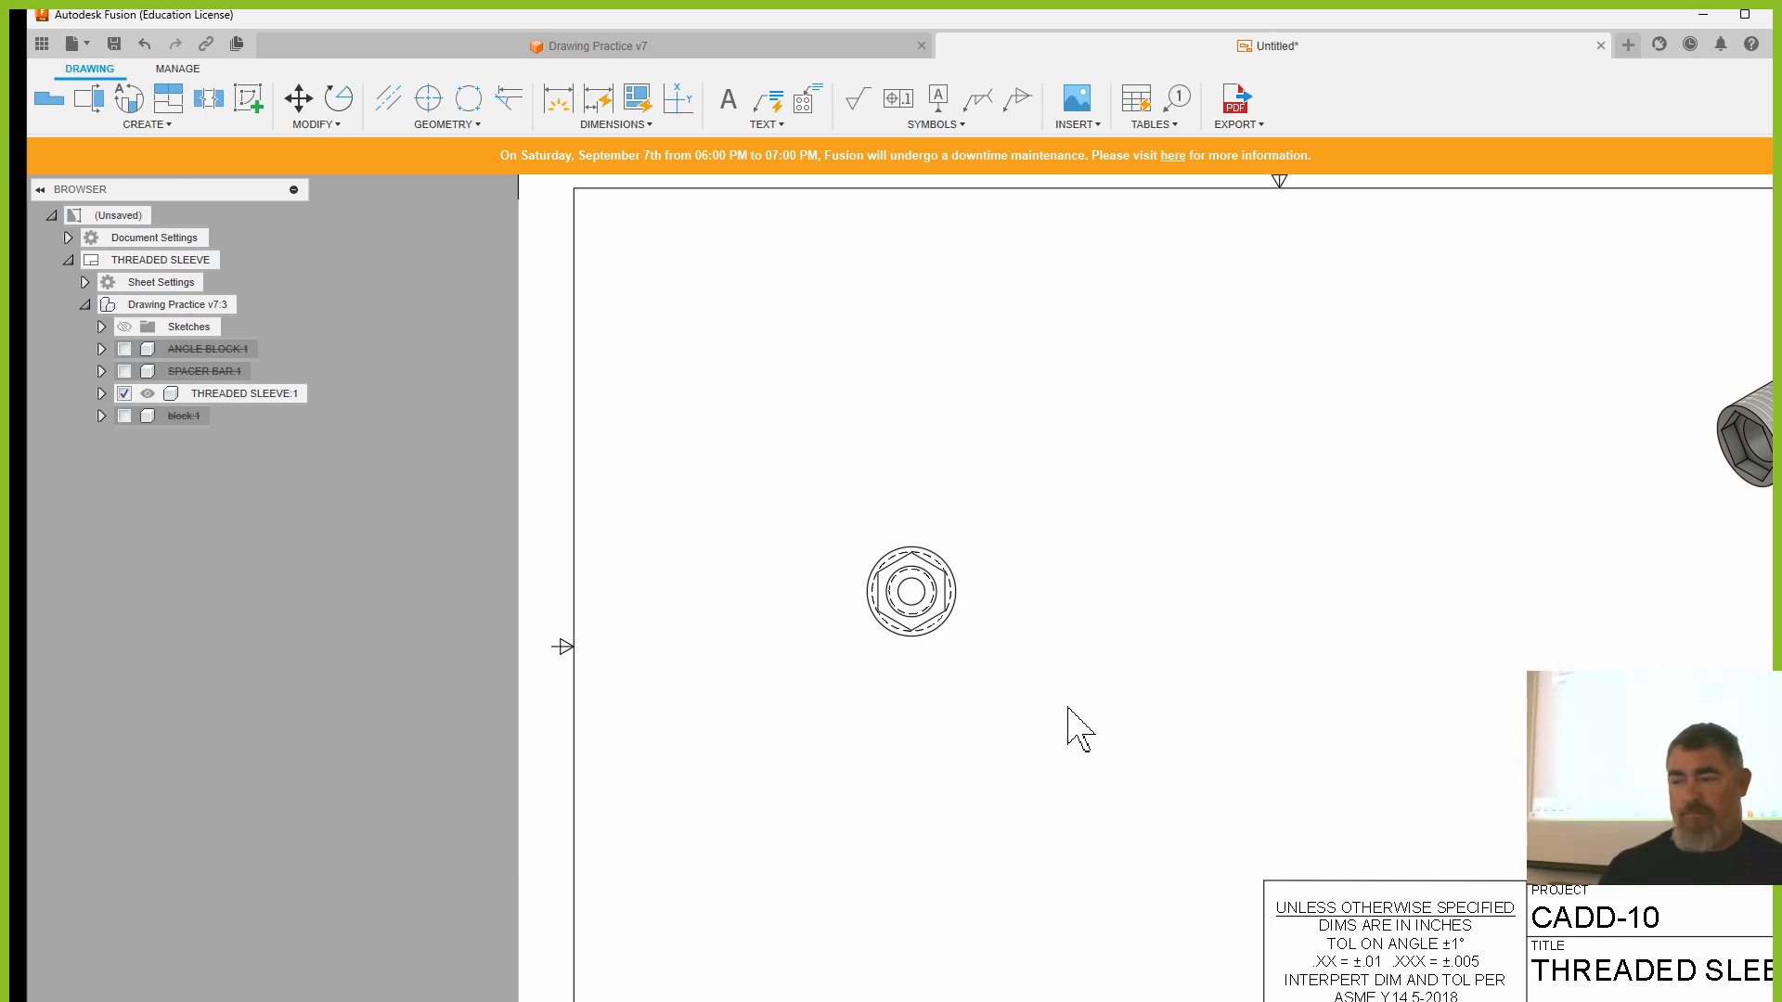
scroll(900, 675, "down", 4)
middle_click_drag(1182, 656, 1013, 654)
scroll(892, 628, "up", 2)
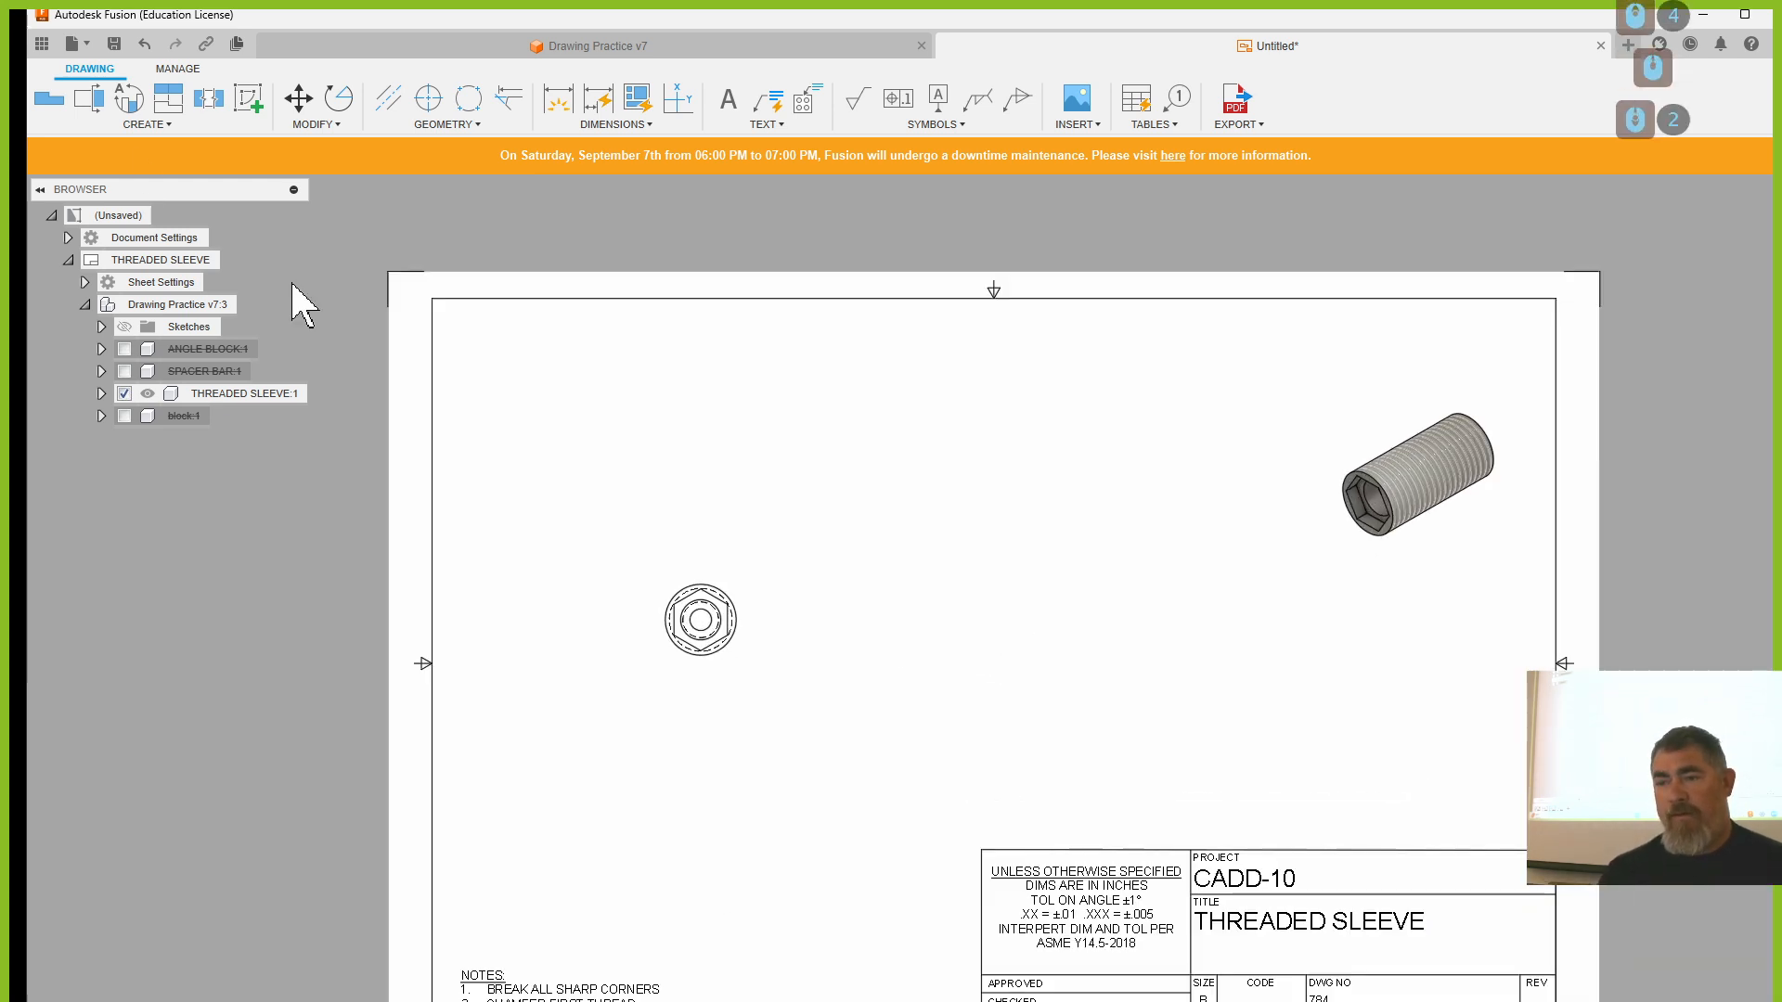
left_click(174, 105)
left_click(701, 622)
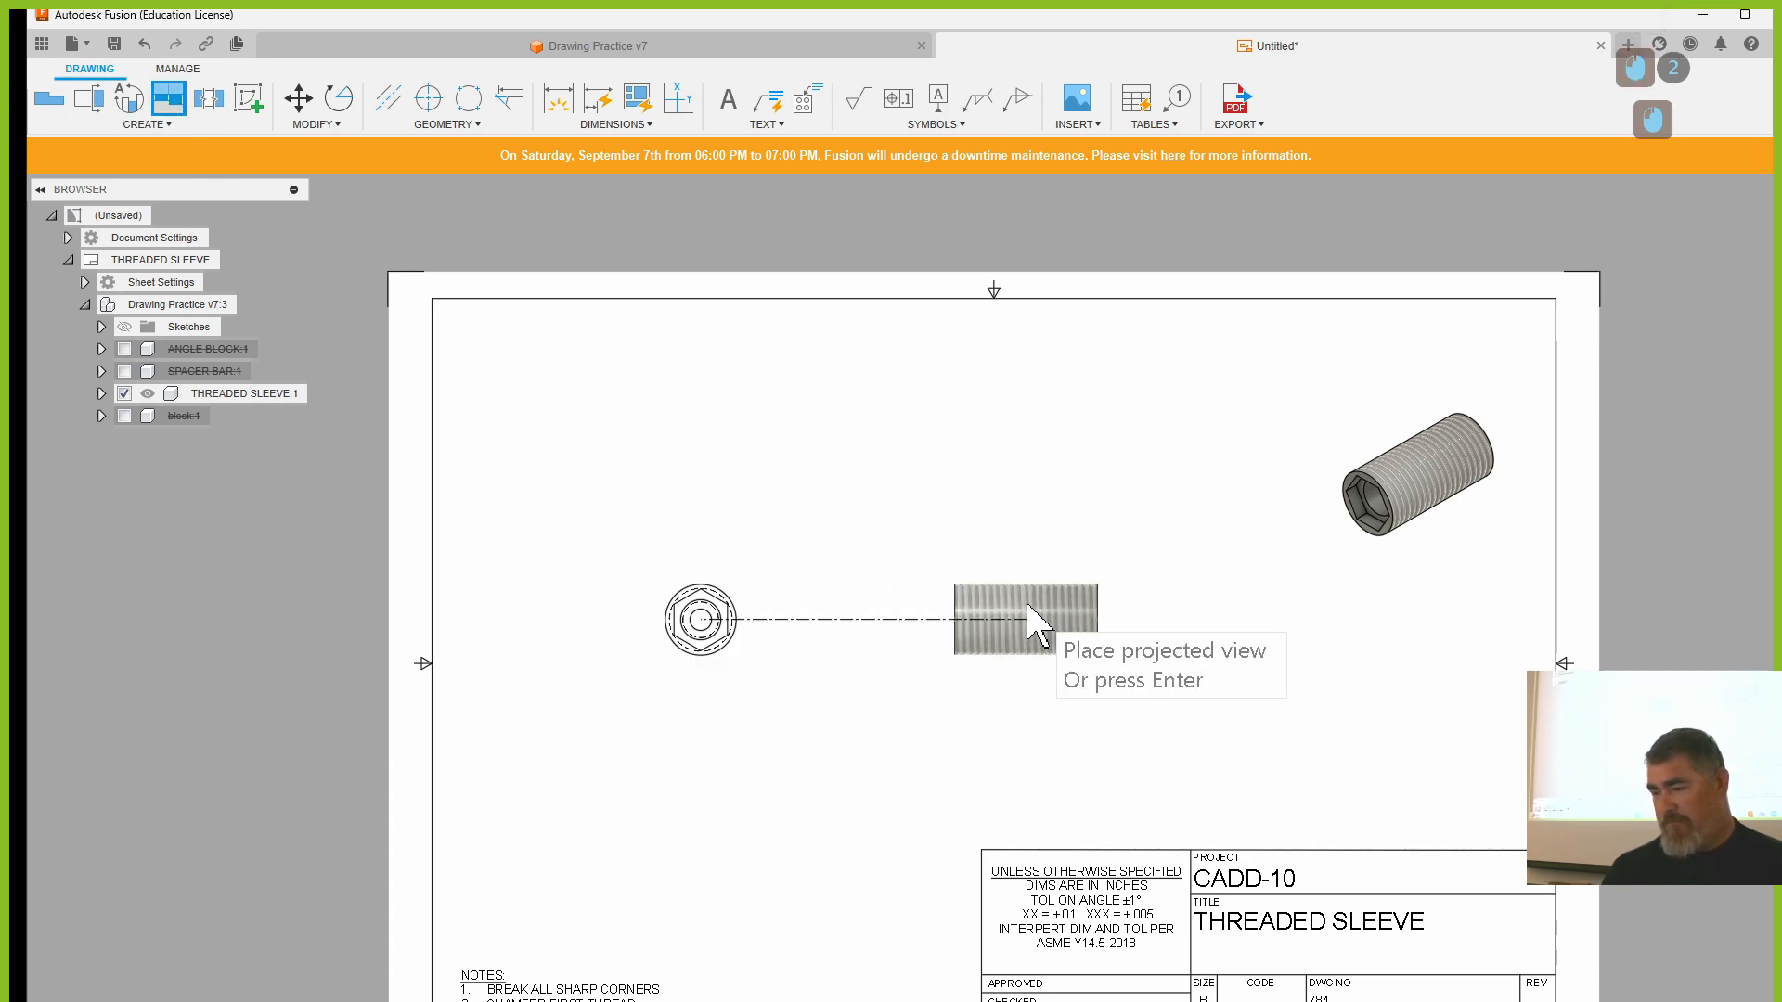
left_click(1032, 616)
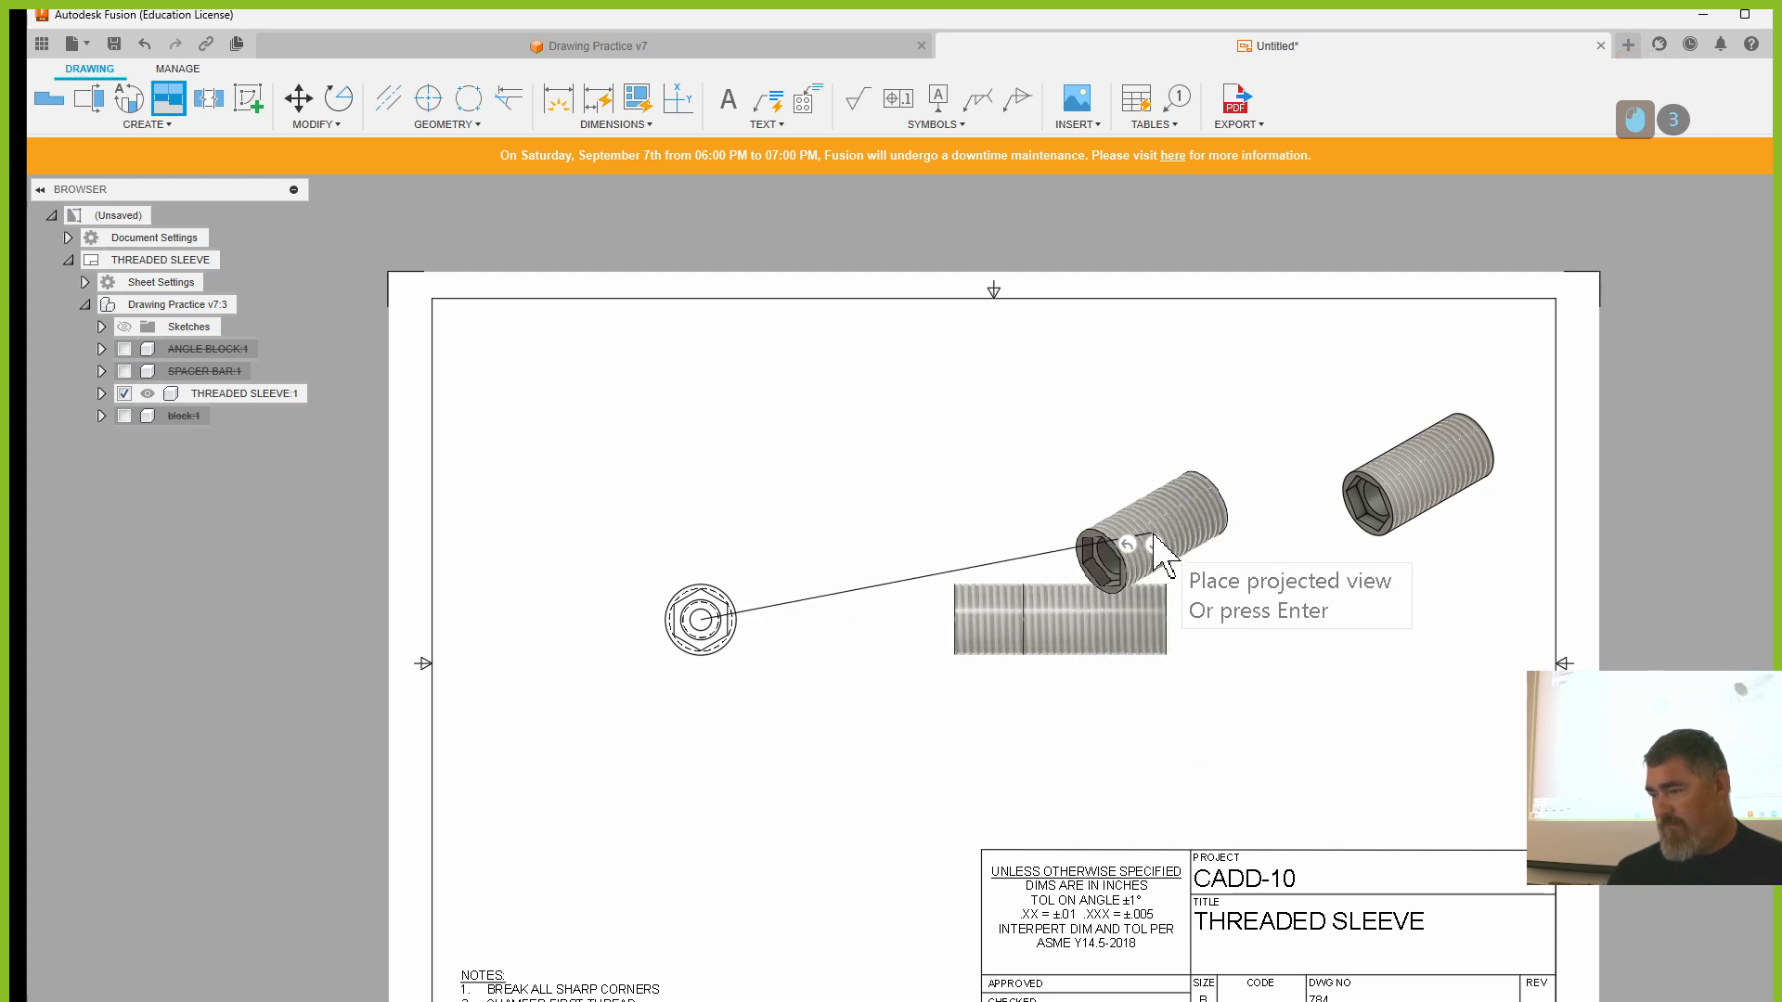
left_click(1156, 545)
left_click(1164, 646)
key("Delete")
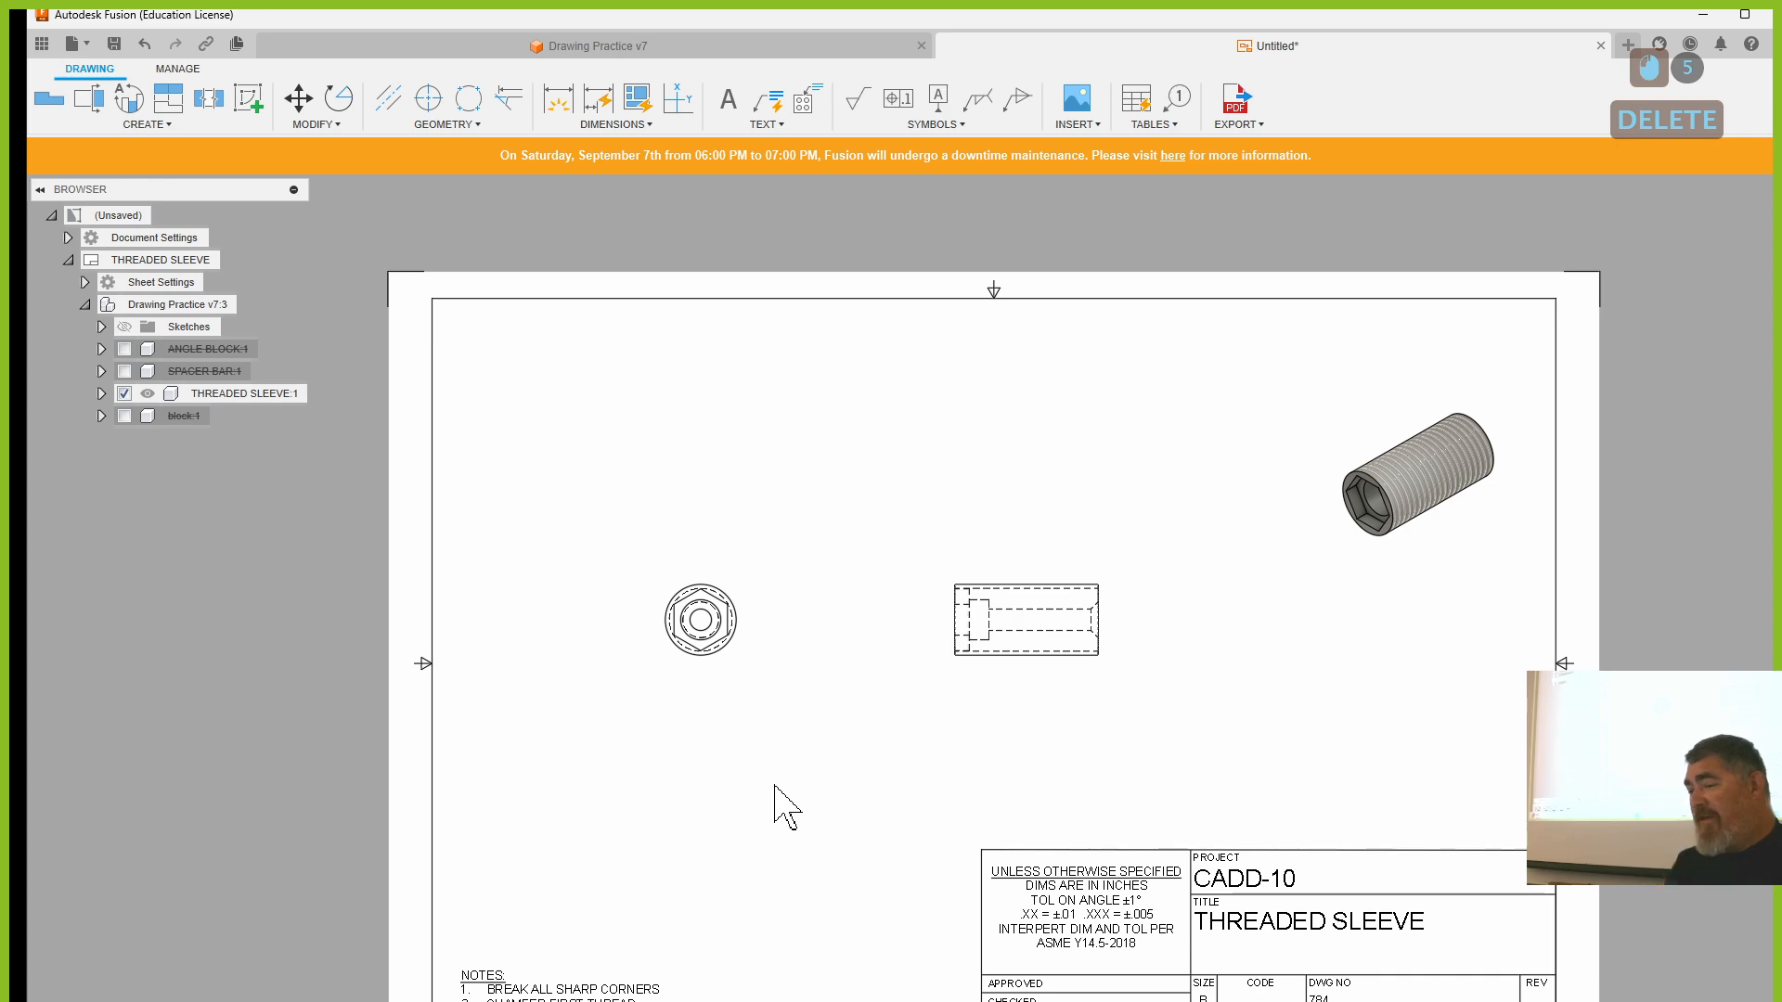
- Delete the projected side view to the right of the sleeve's base view
scroll(787, 807, "up", 3)
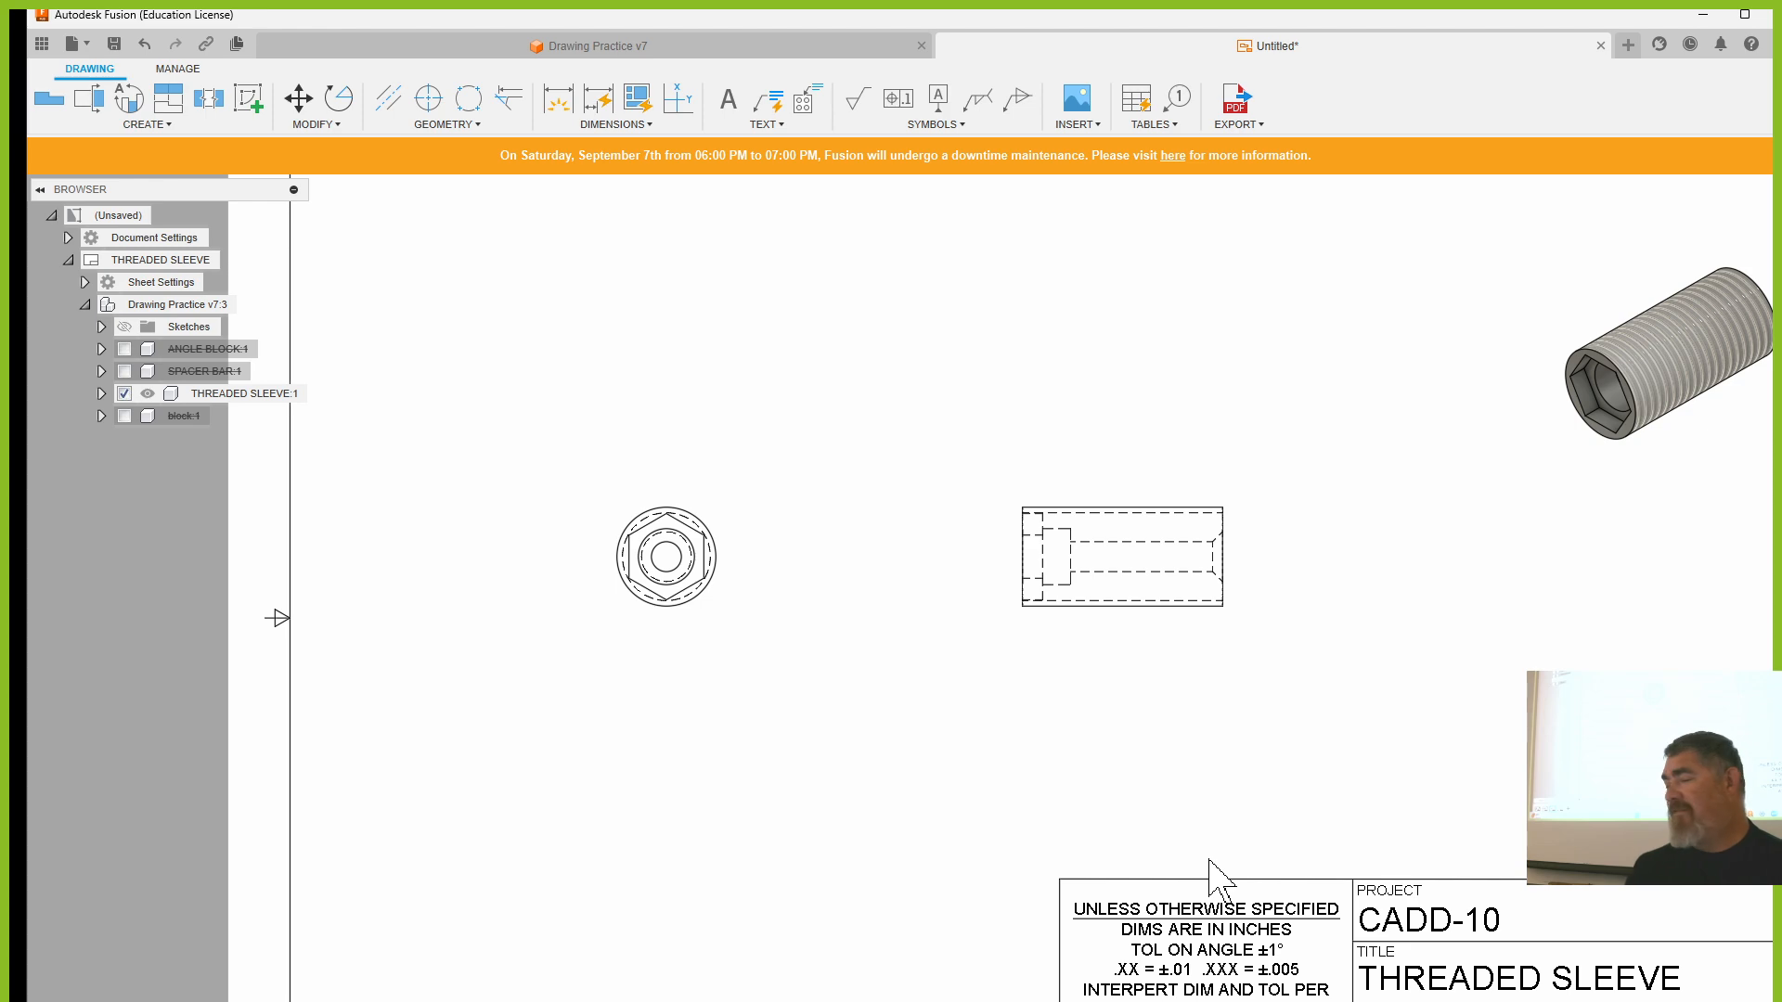
left_click(1104, 598)
key("Delete")
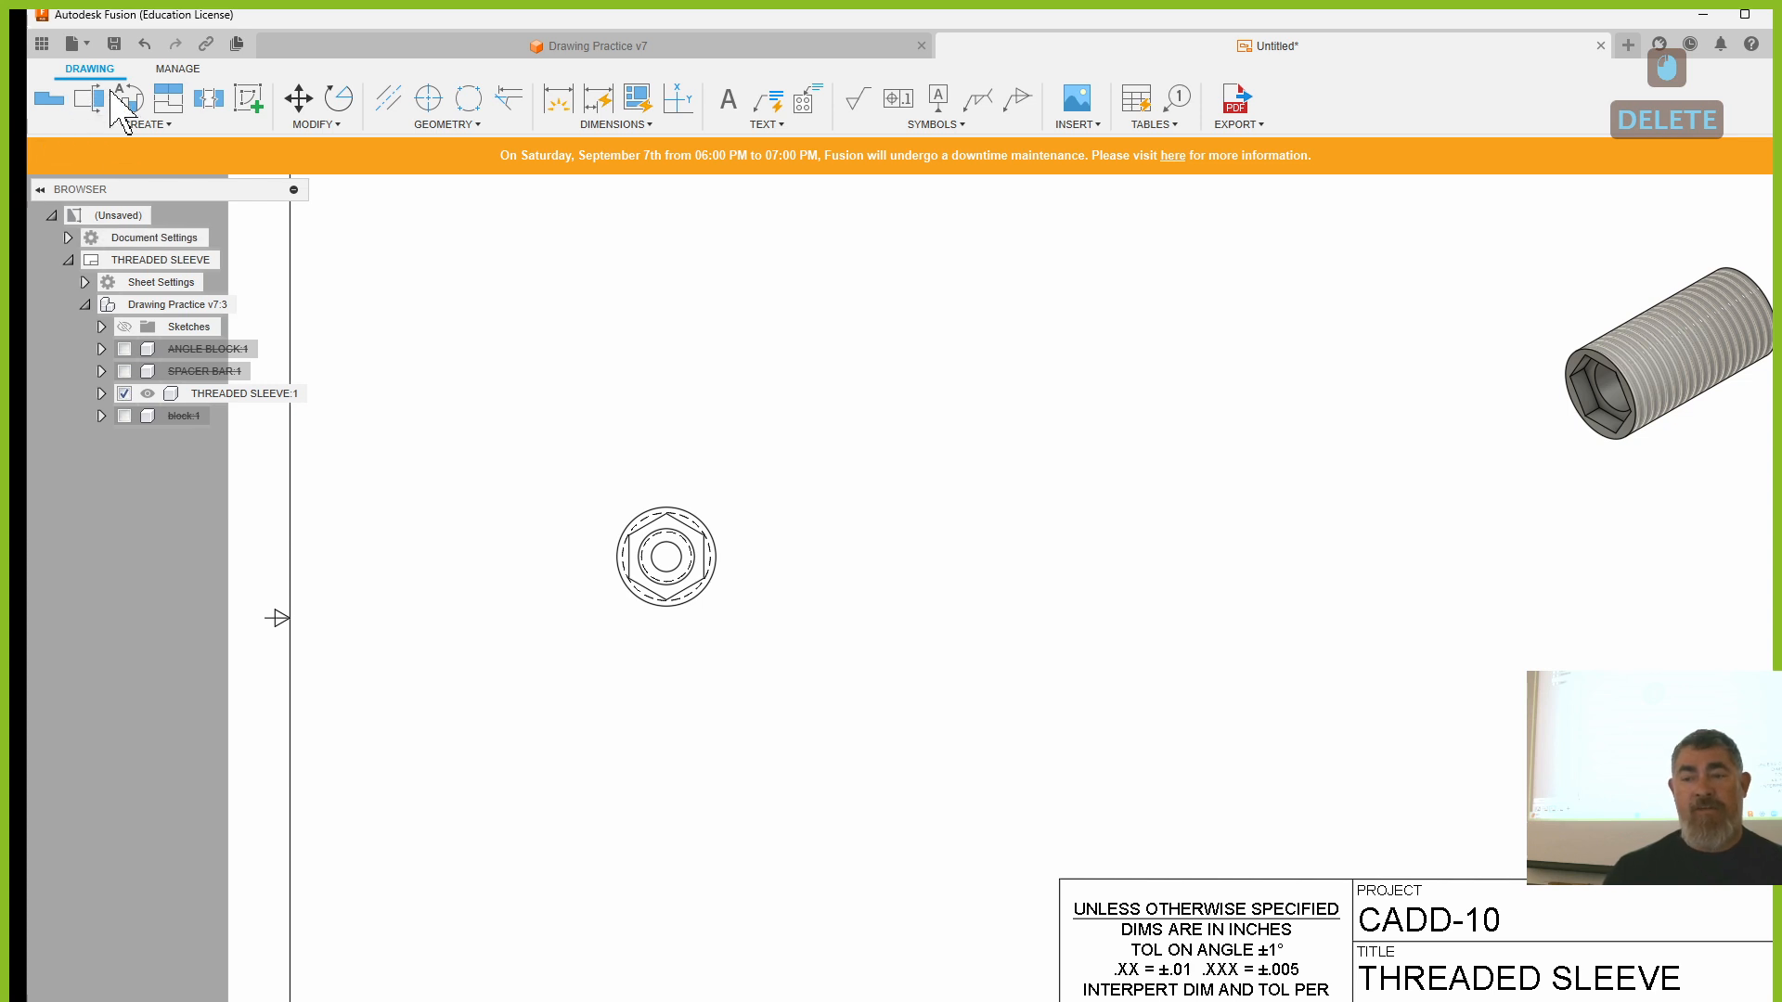
- Create a full section view named A from a vertical cutting line through the sleeve base view's center, placed to its right
left_click(91, 98)
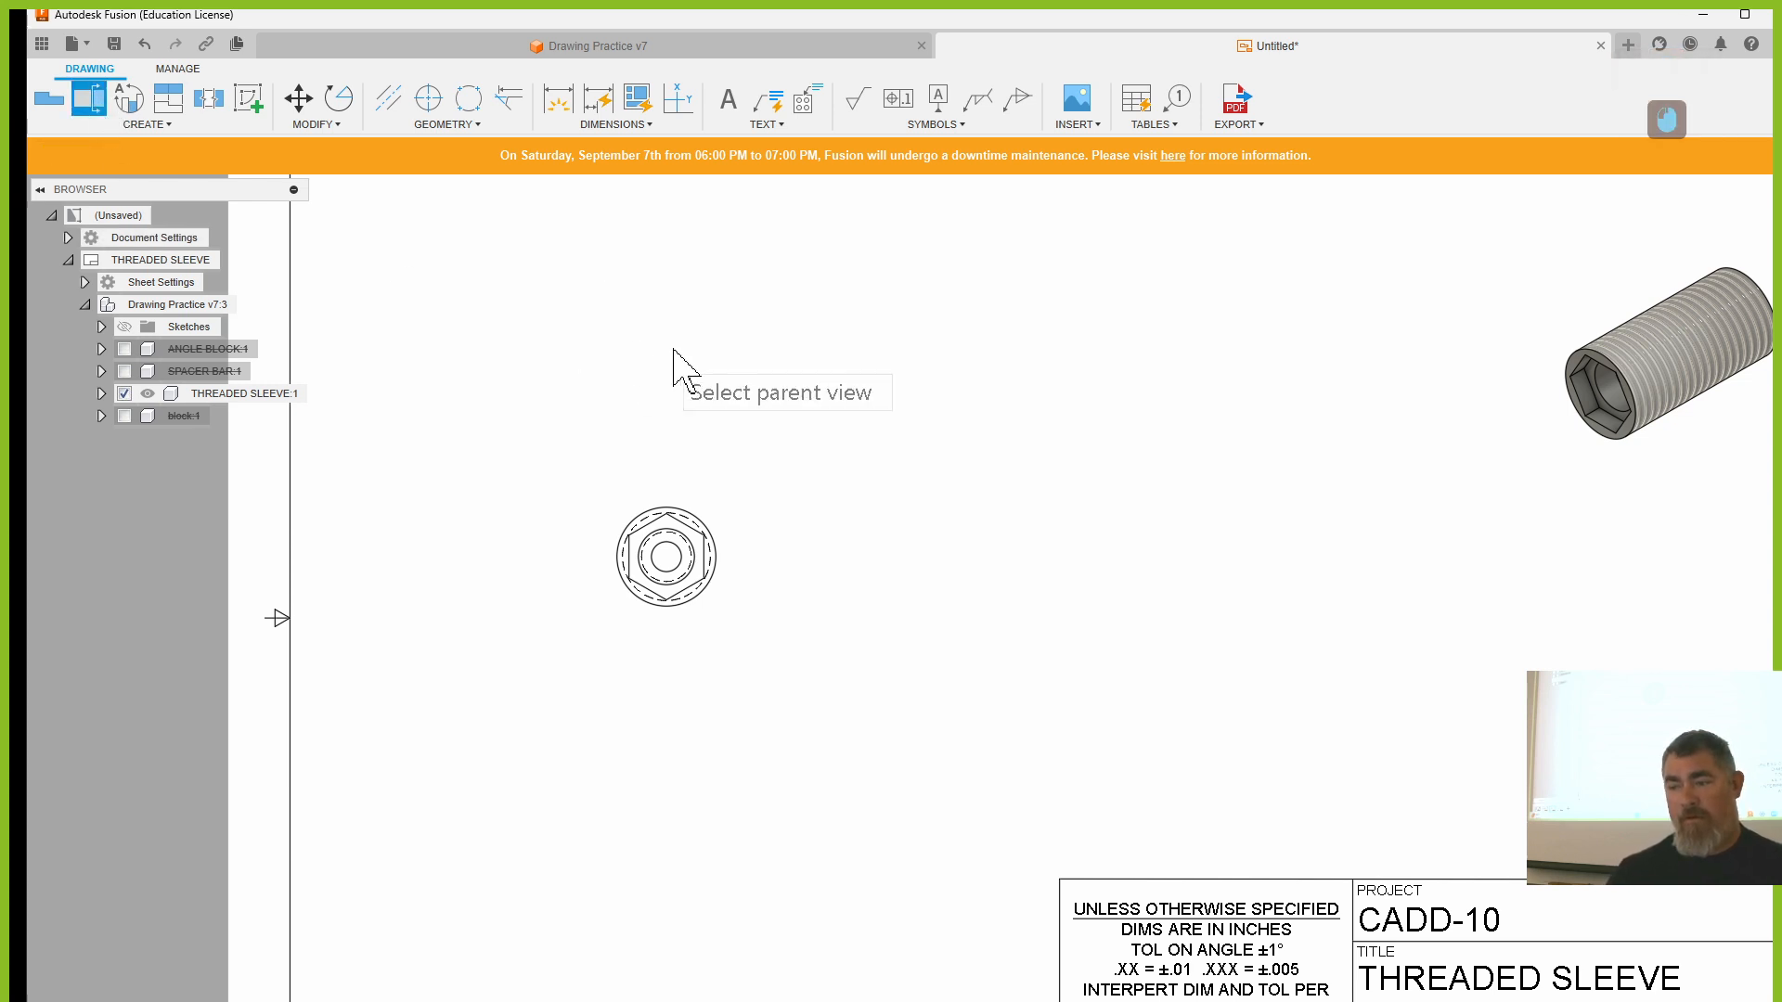
left_click(703, 511)
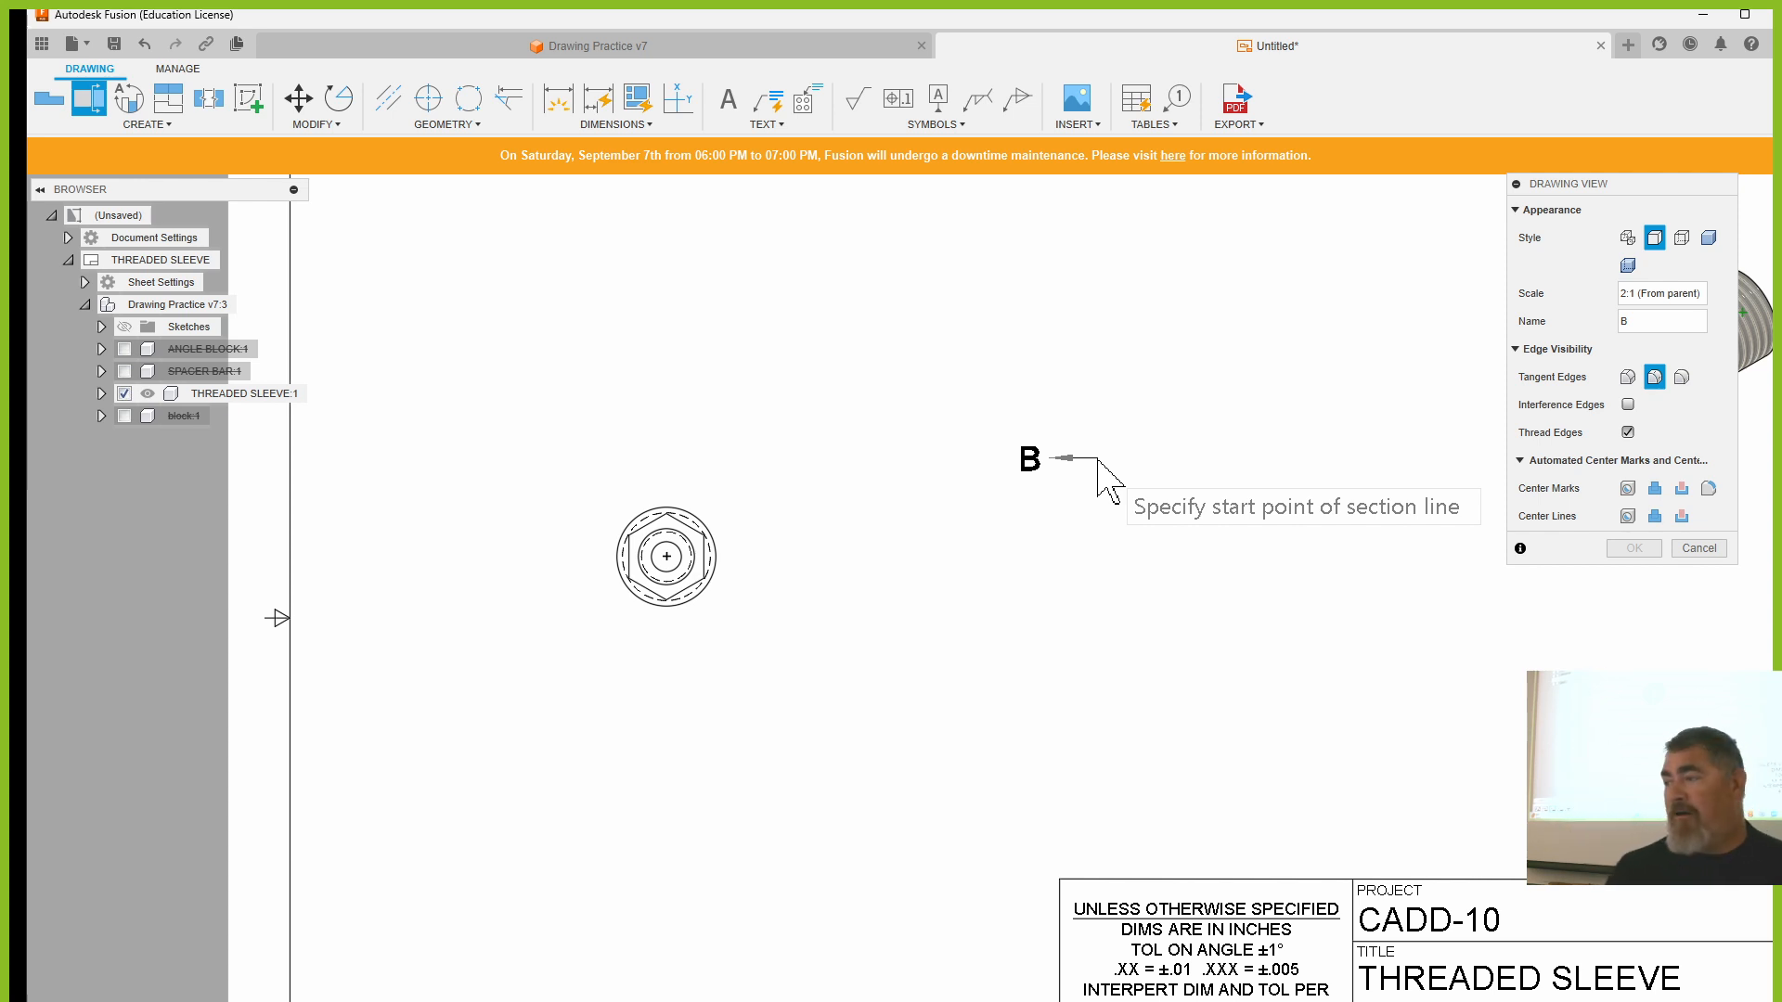
double_click(1625, 321)
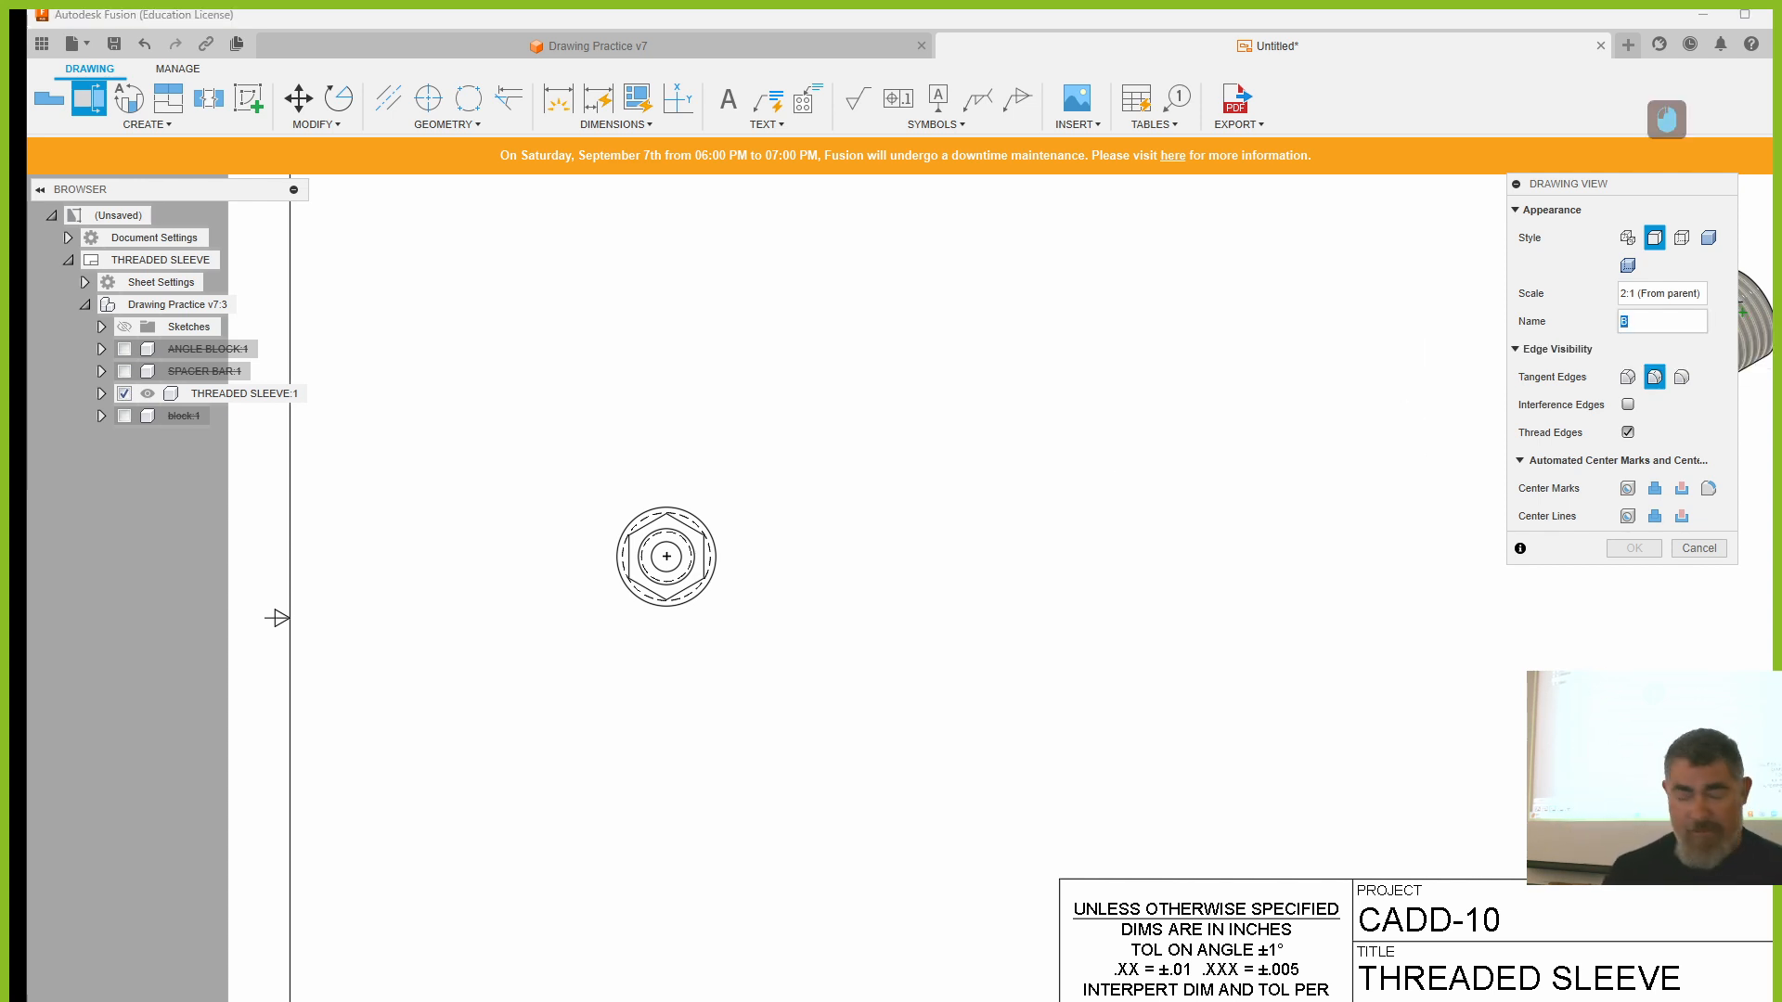
type("a")
key("BackSpace")
type("A")
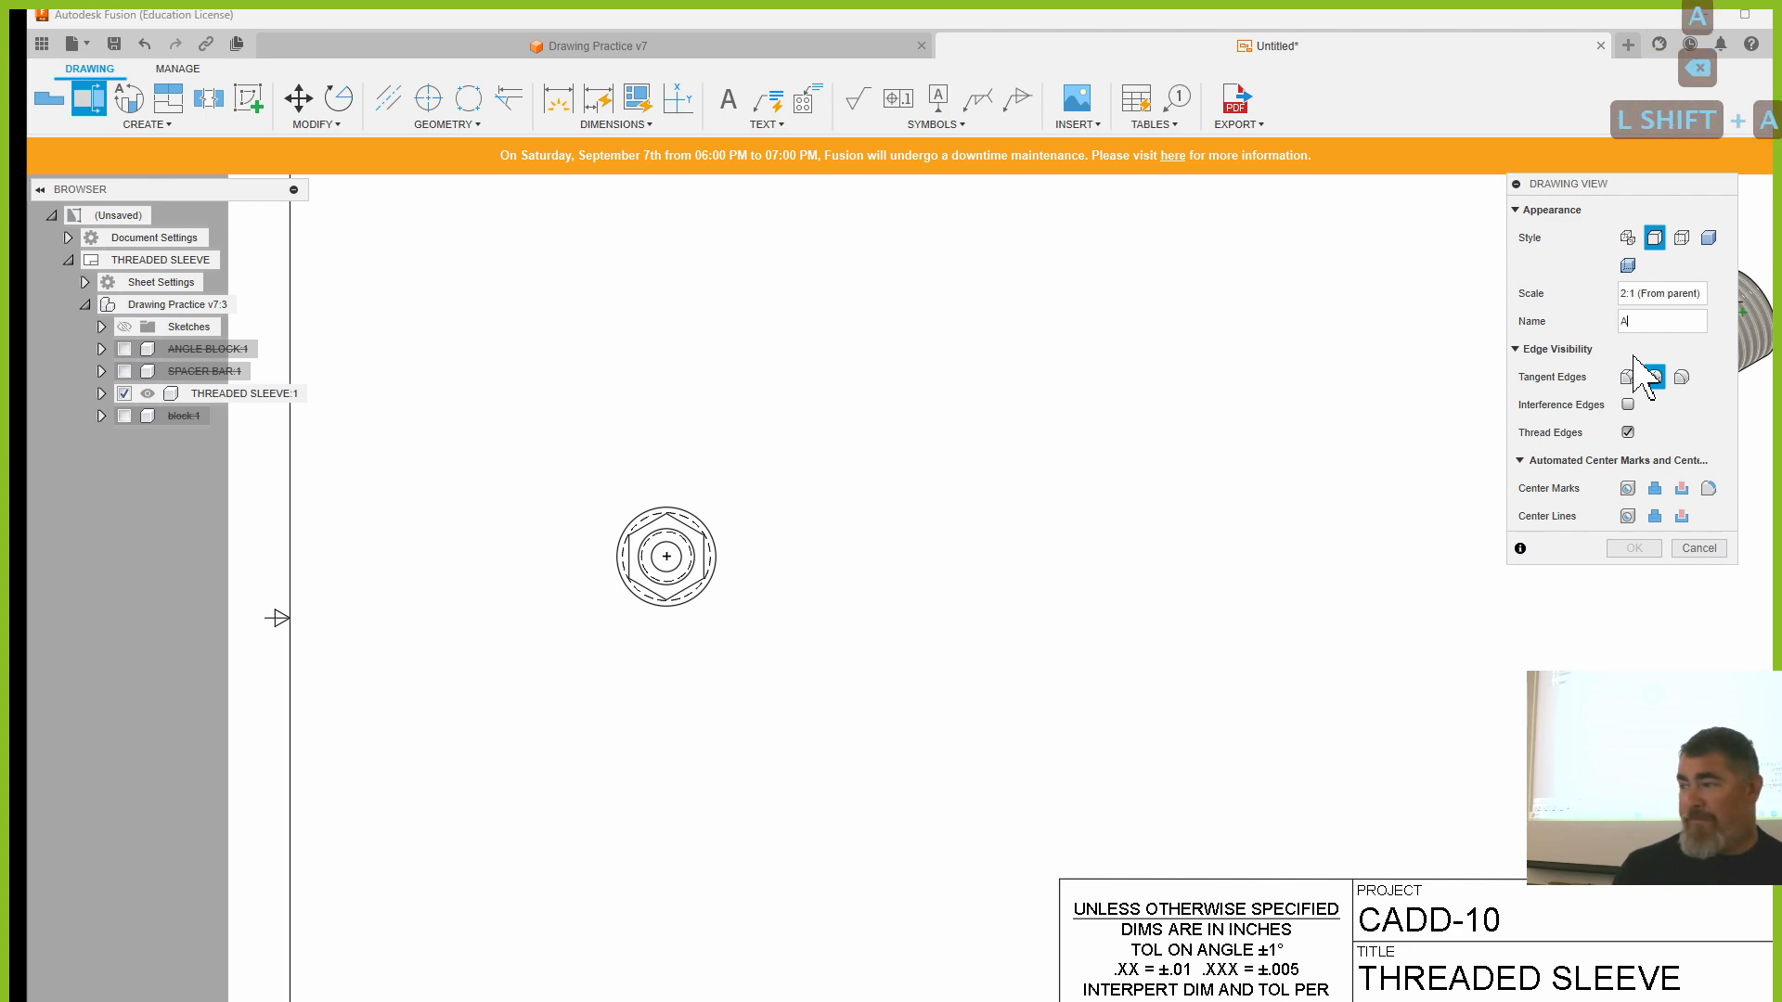
left_click(666, 439)
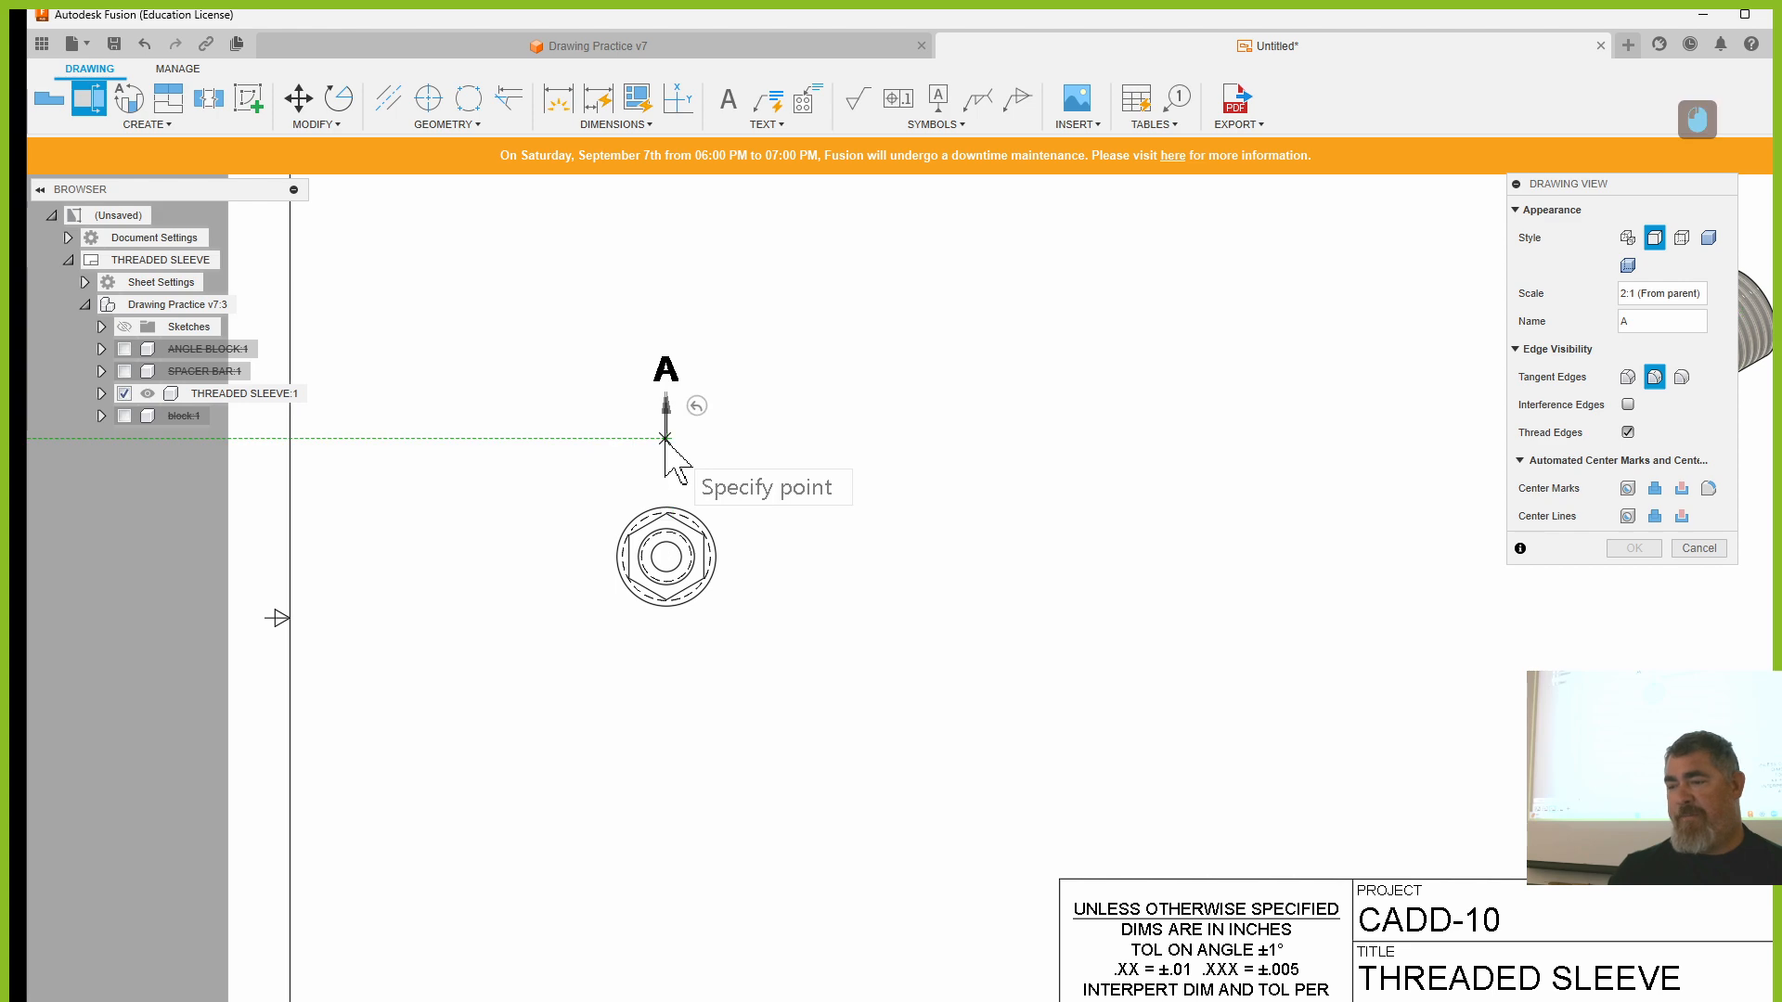
left_click(667, 720)
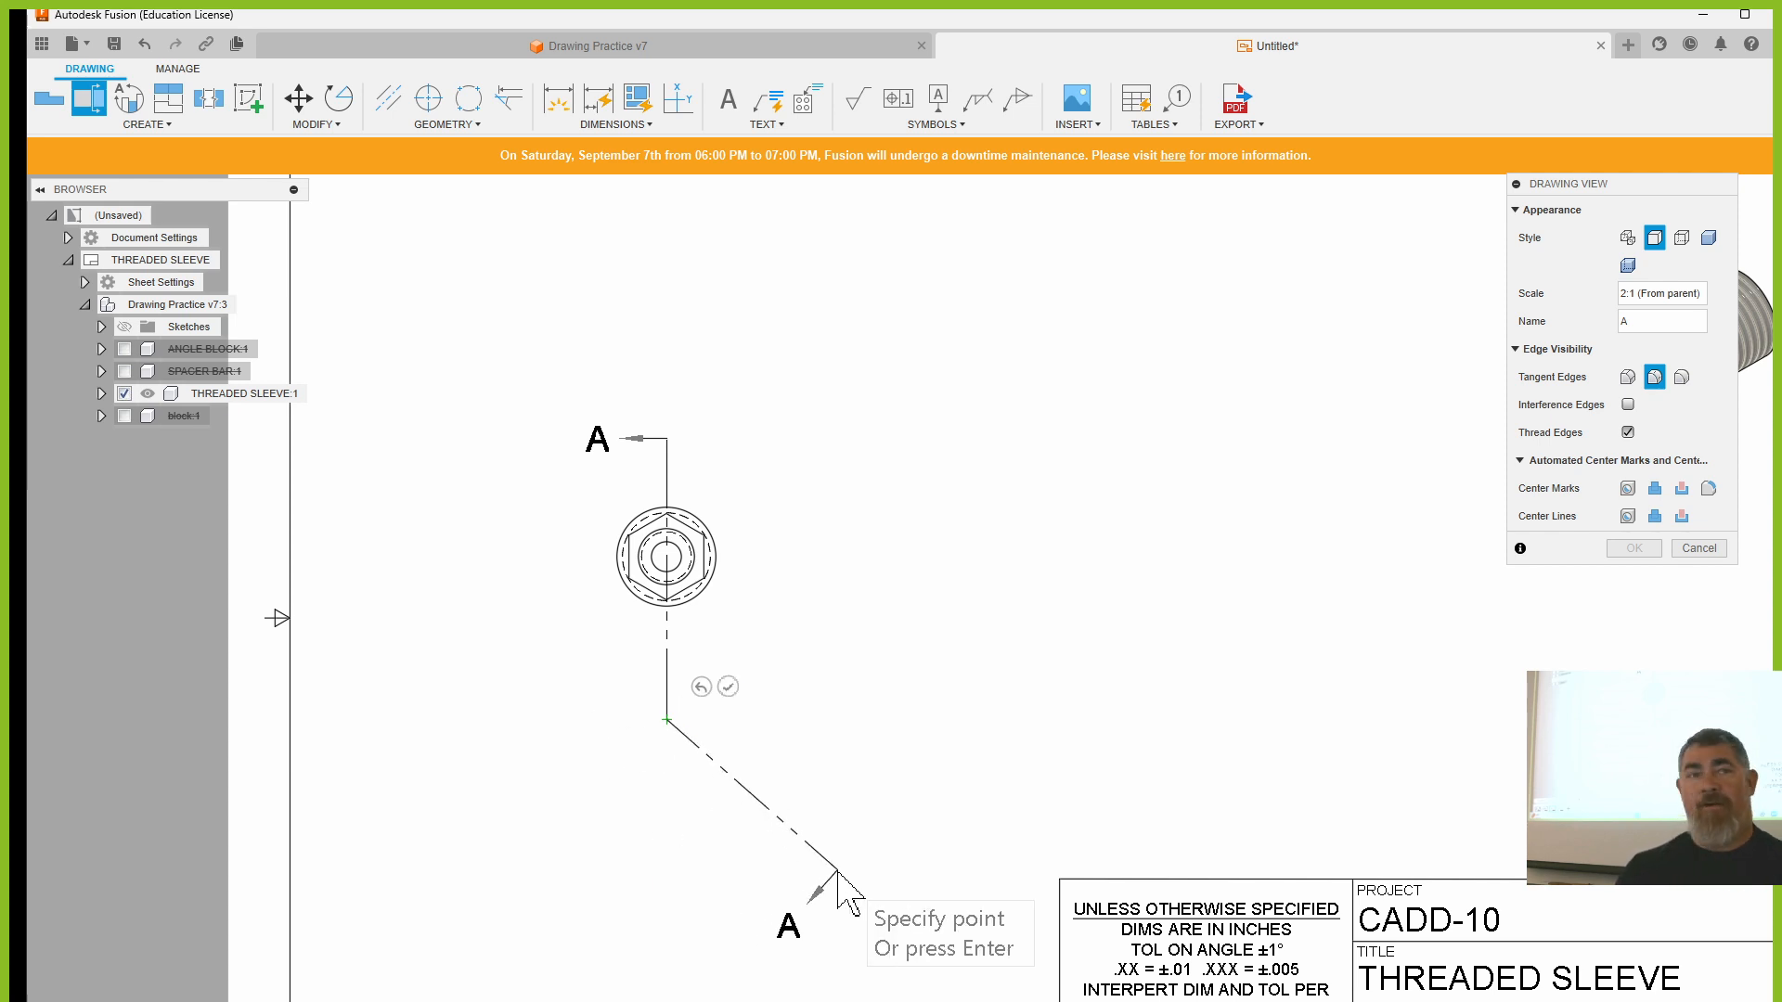
left_click(729, 688)
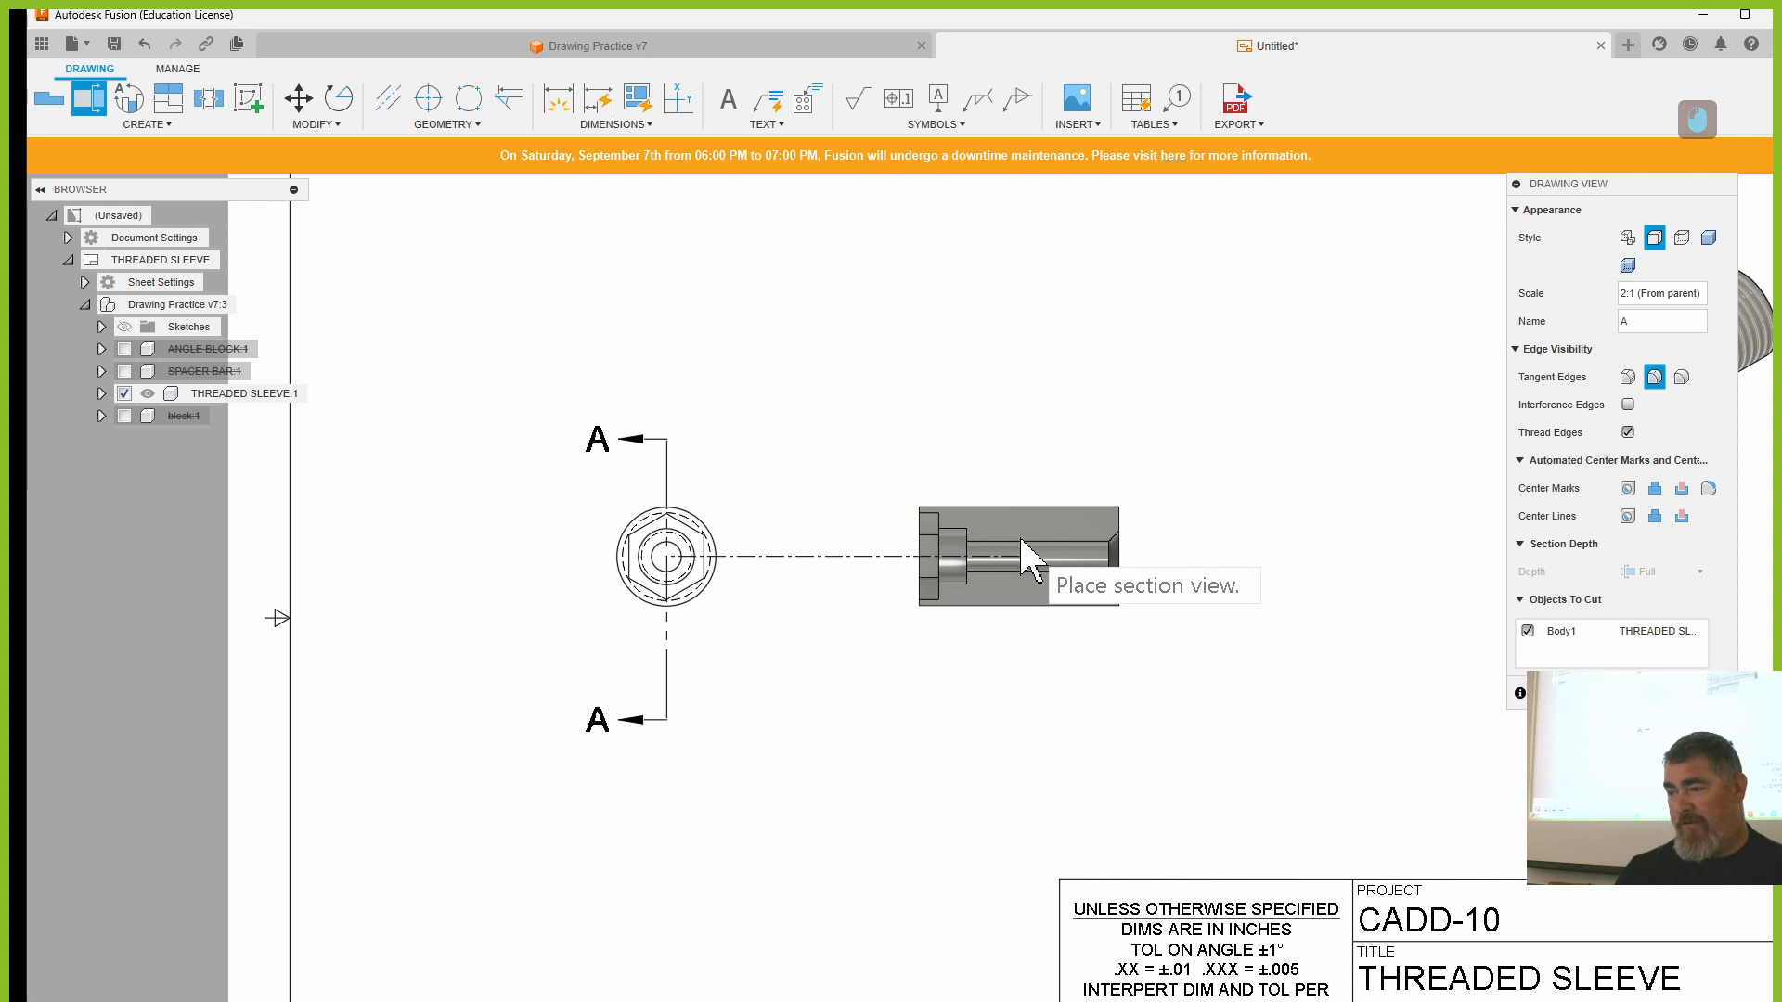
left_click(1065, 557)
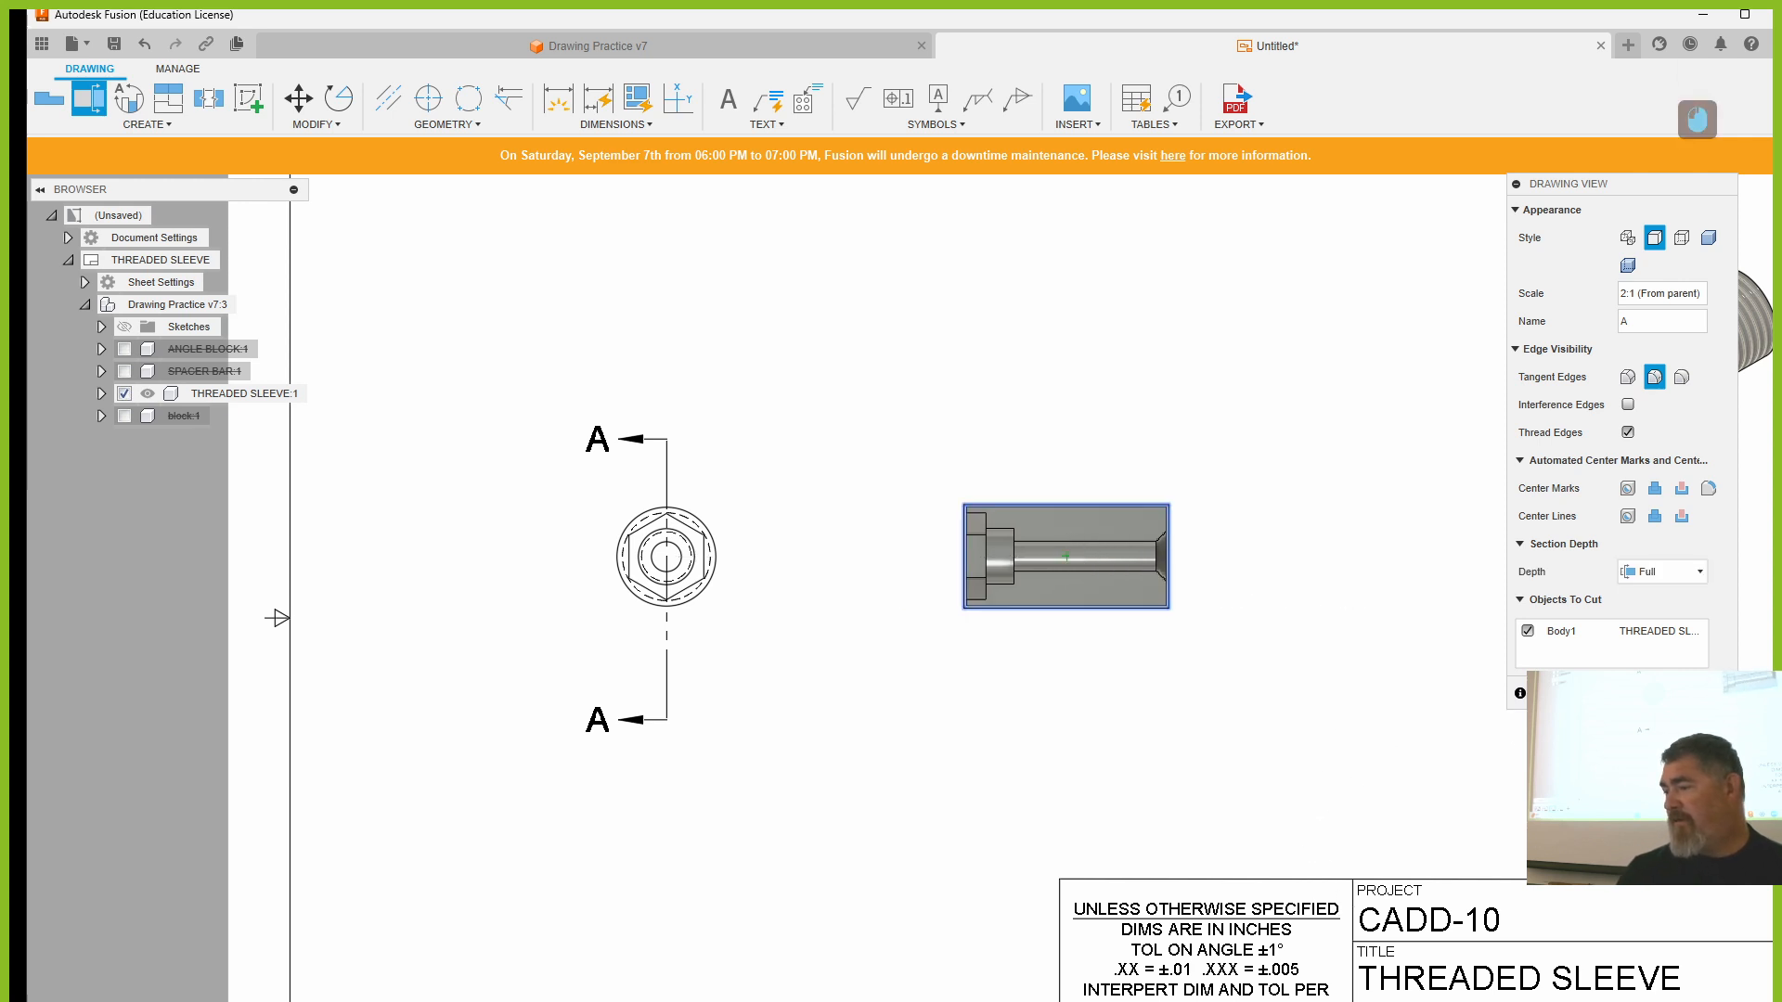
left_click(1654, 777)
key("Return")
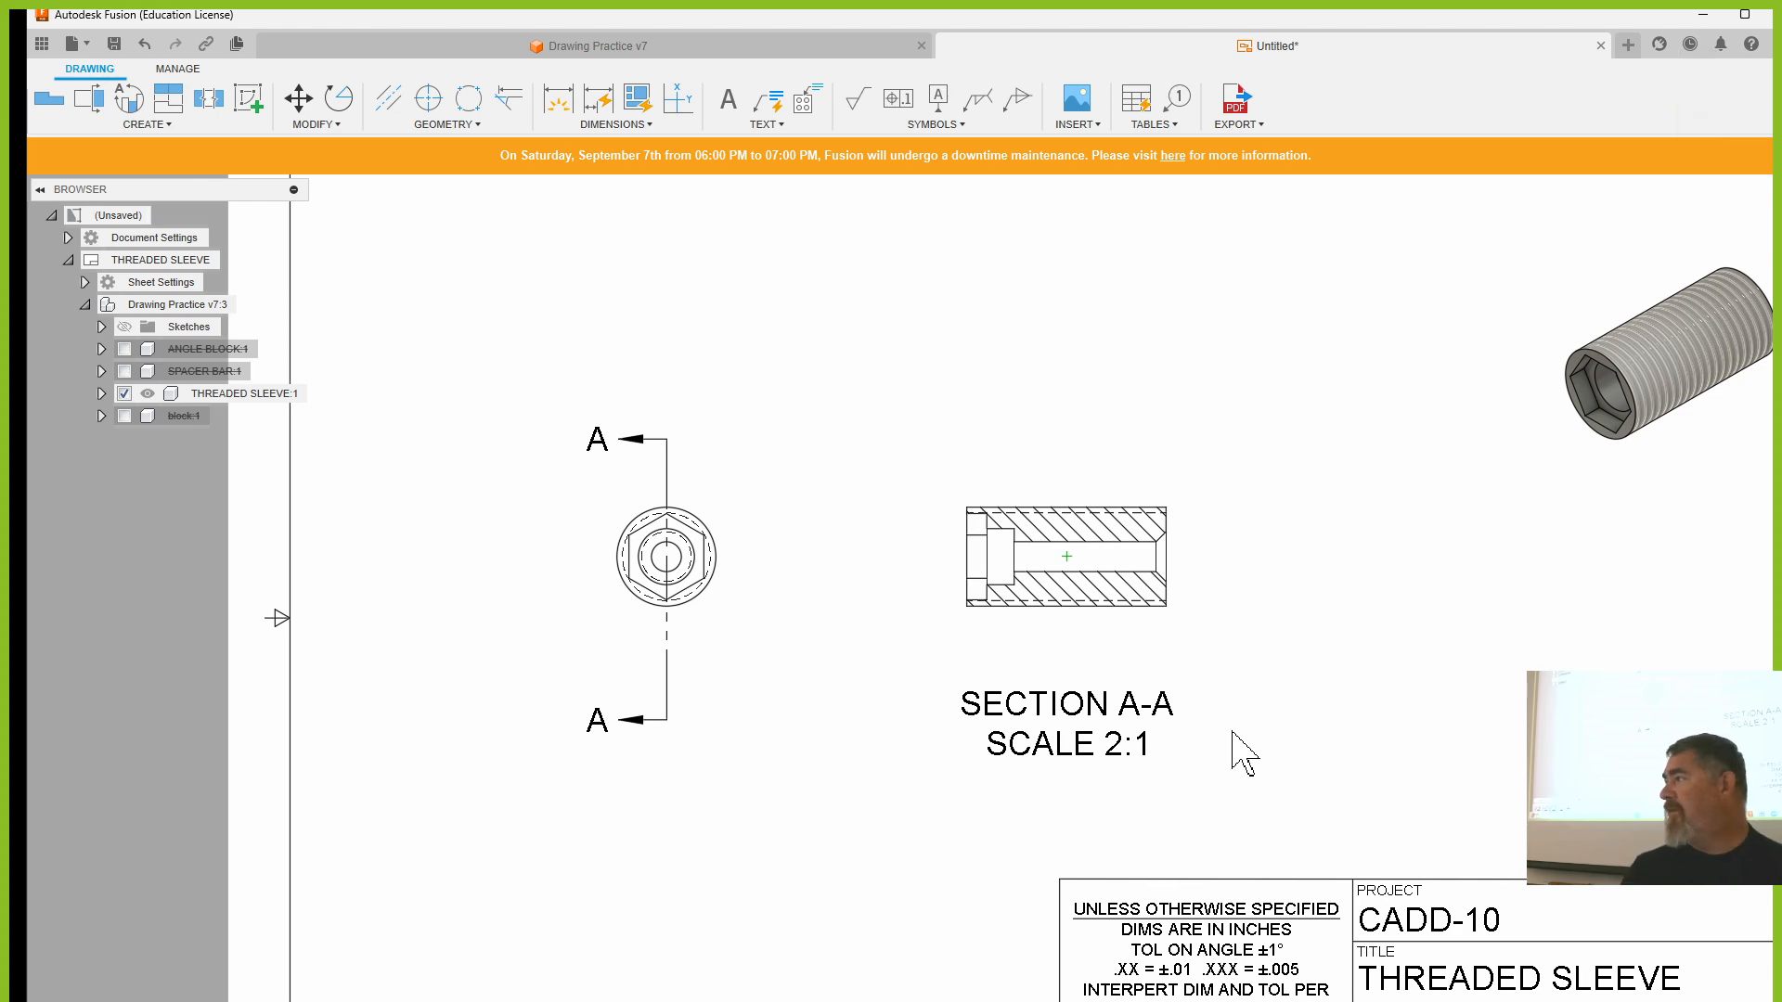
- Delete cutting line A-A together with its section view
double_click(664, 704)
key("Delete")
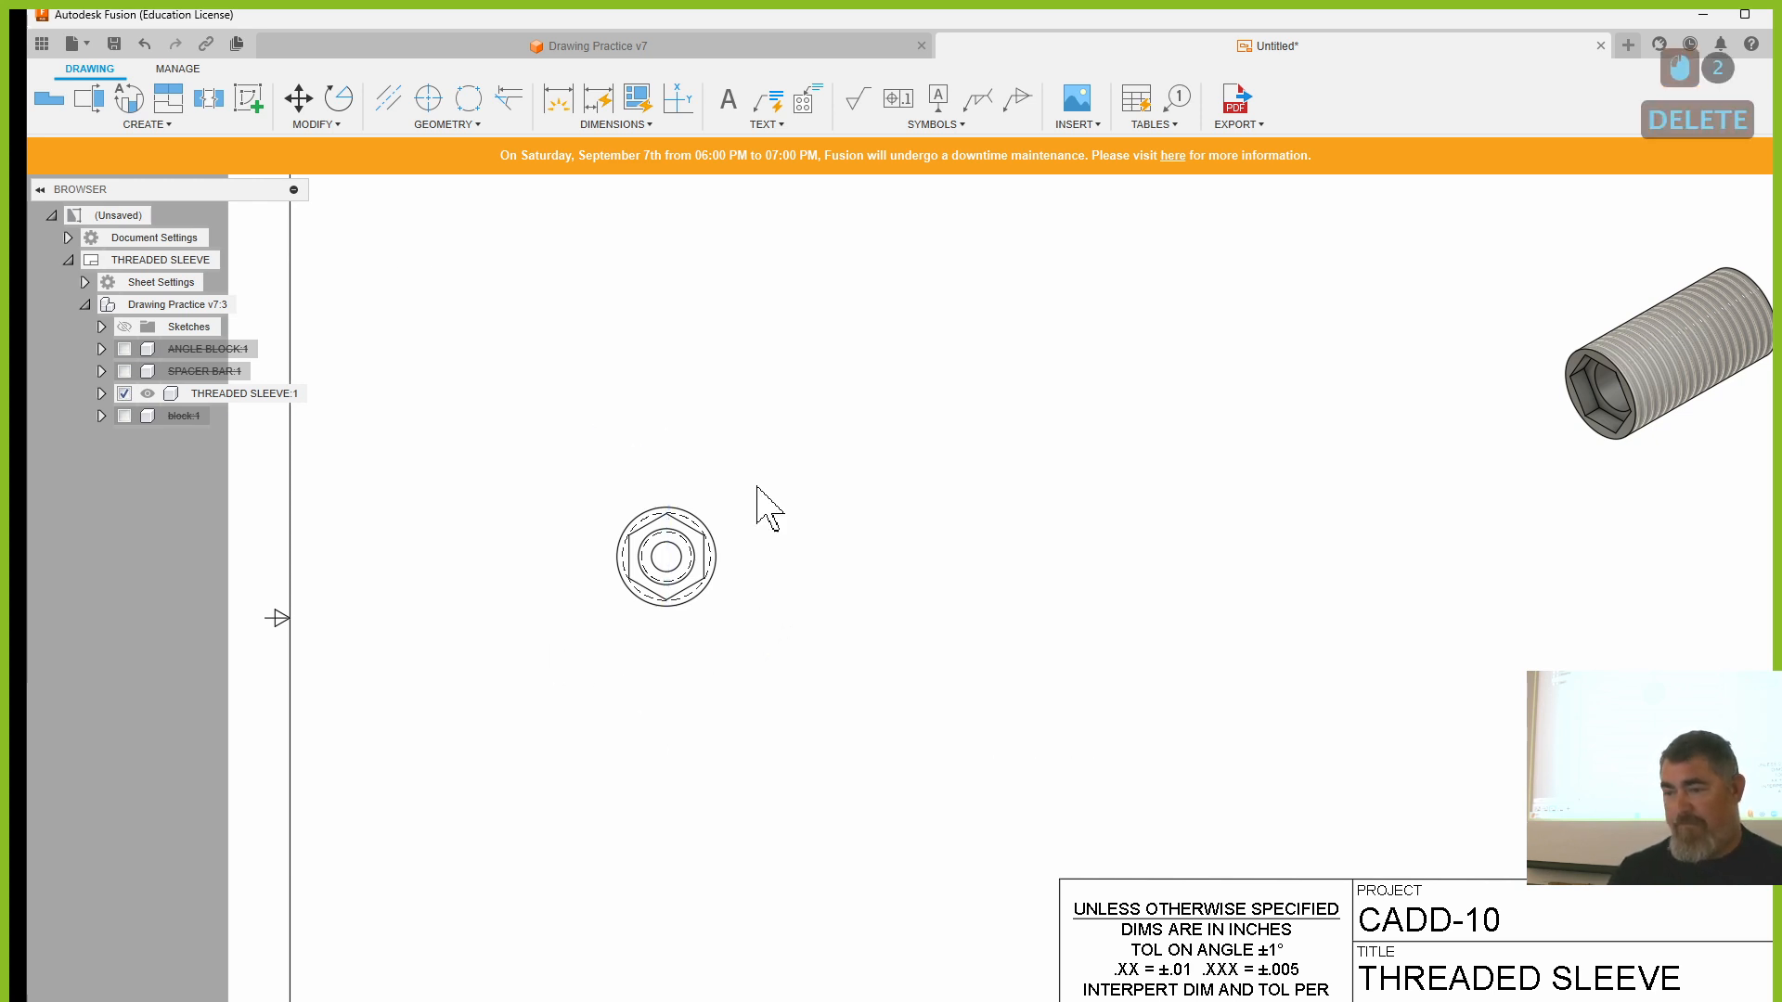
- Create a half section view B of the sleeve's base view, cutting from its right side to the center and straight up, placed to its right
left_click(90, 99)
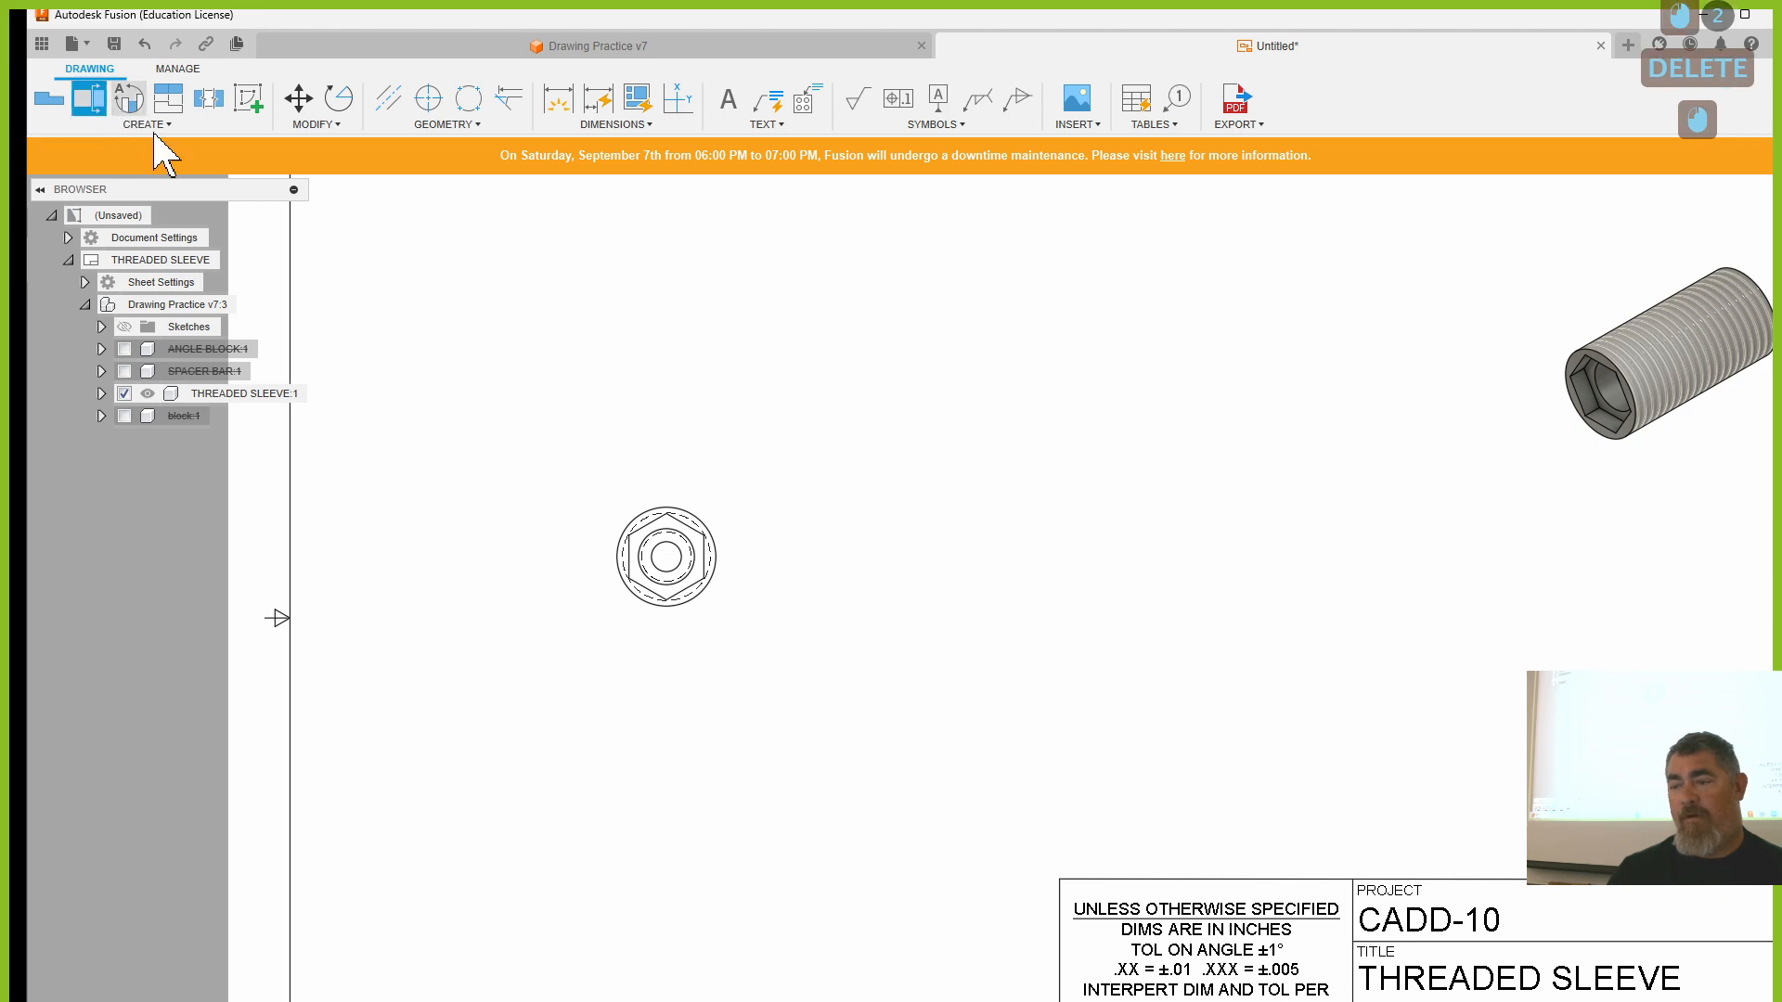
left_click(664, 571)
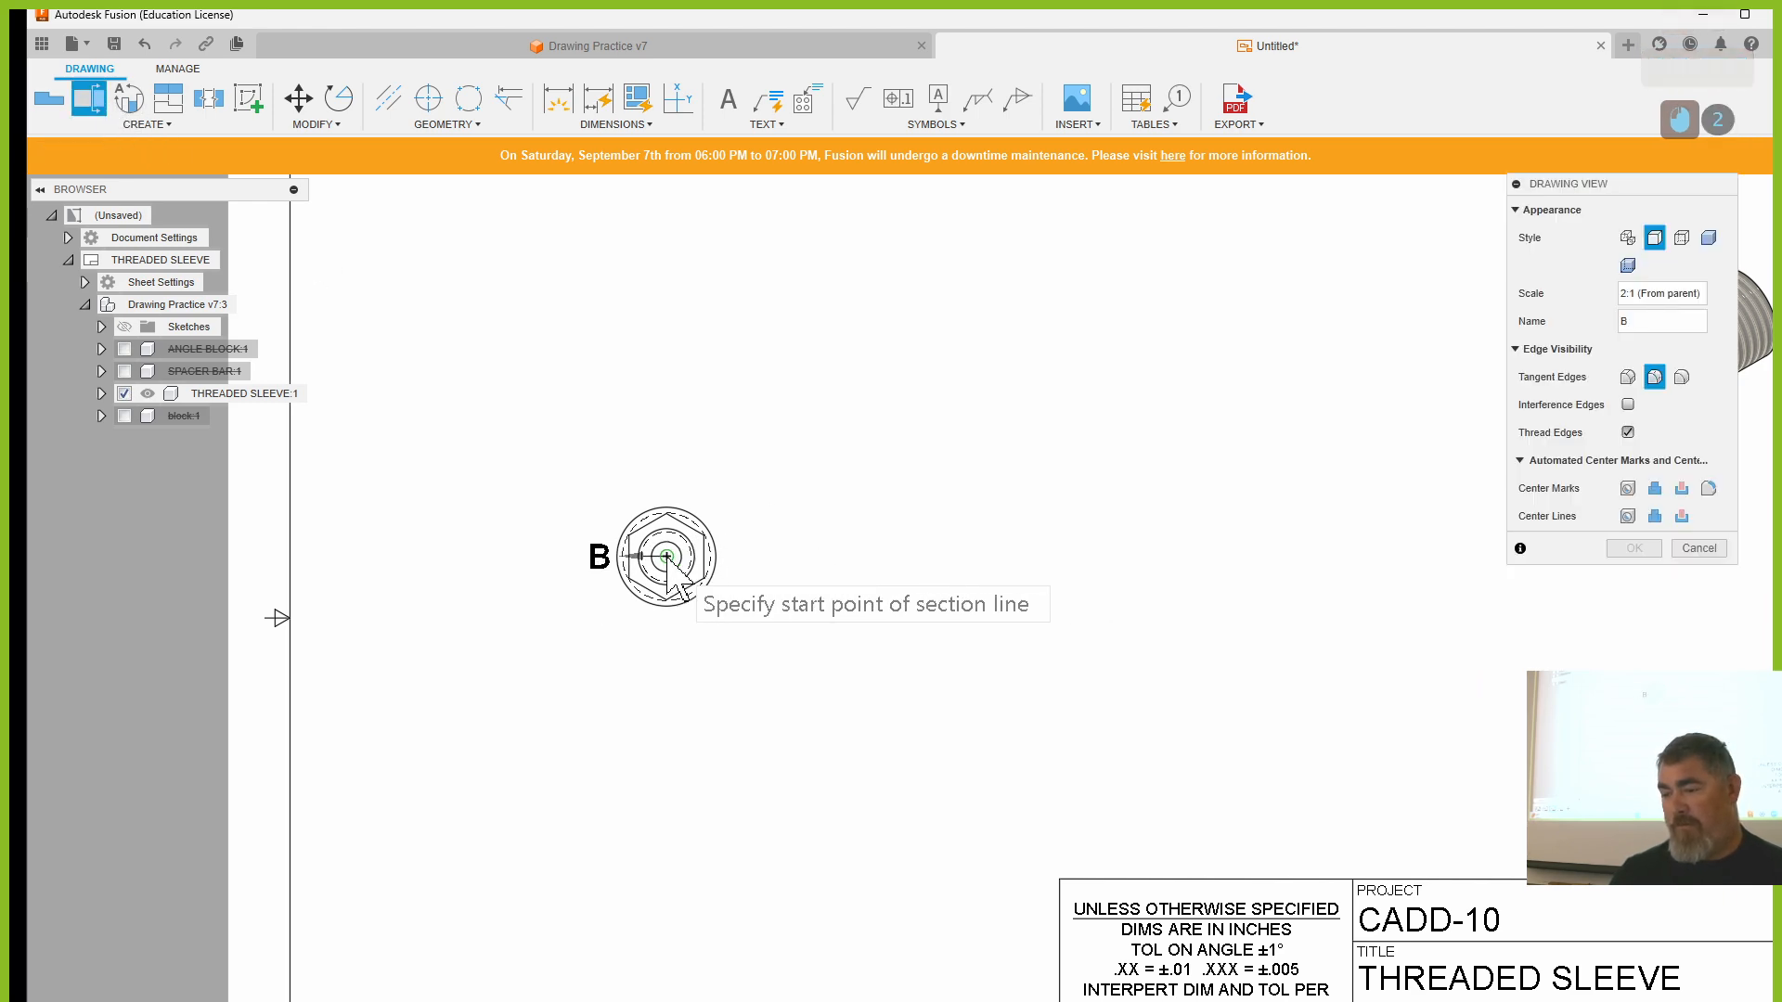
left_click(760, 557)
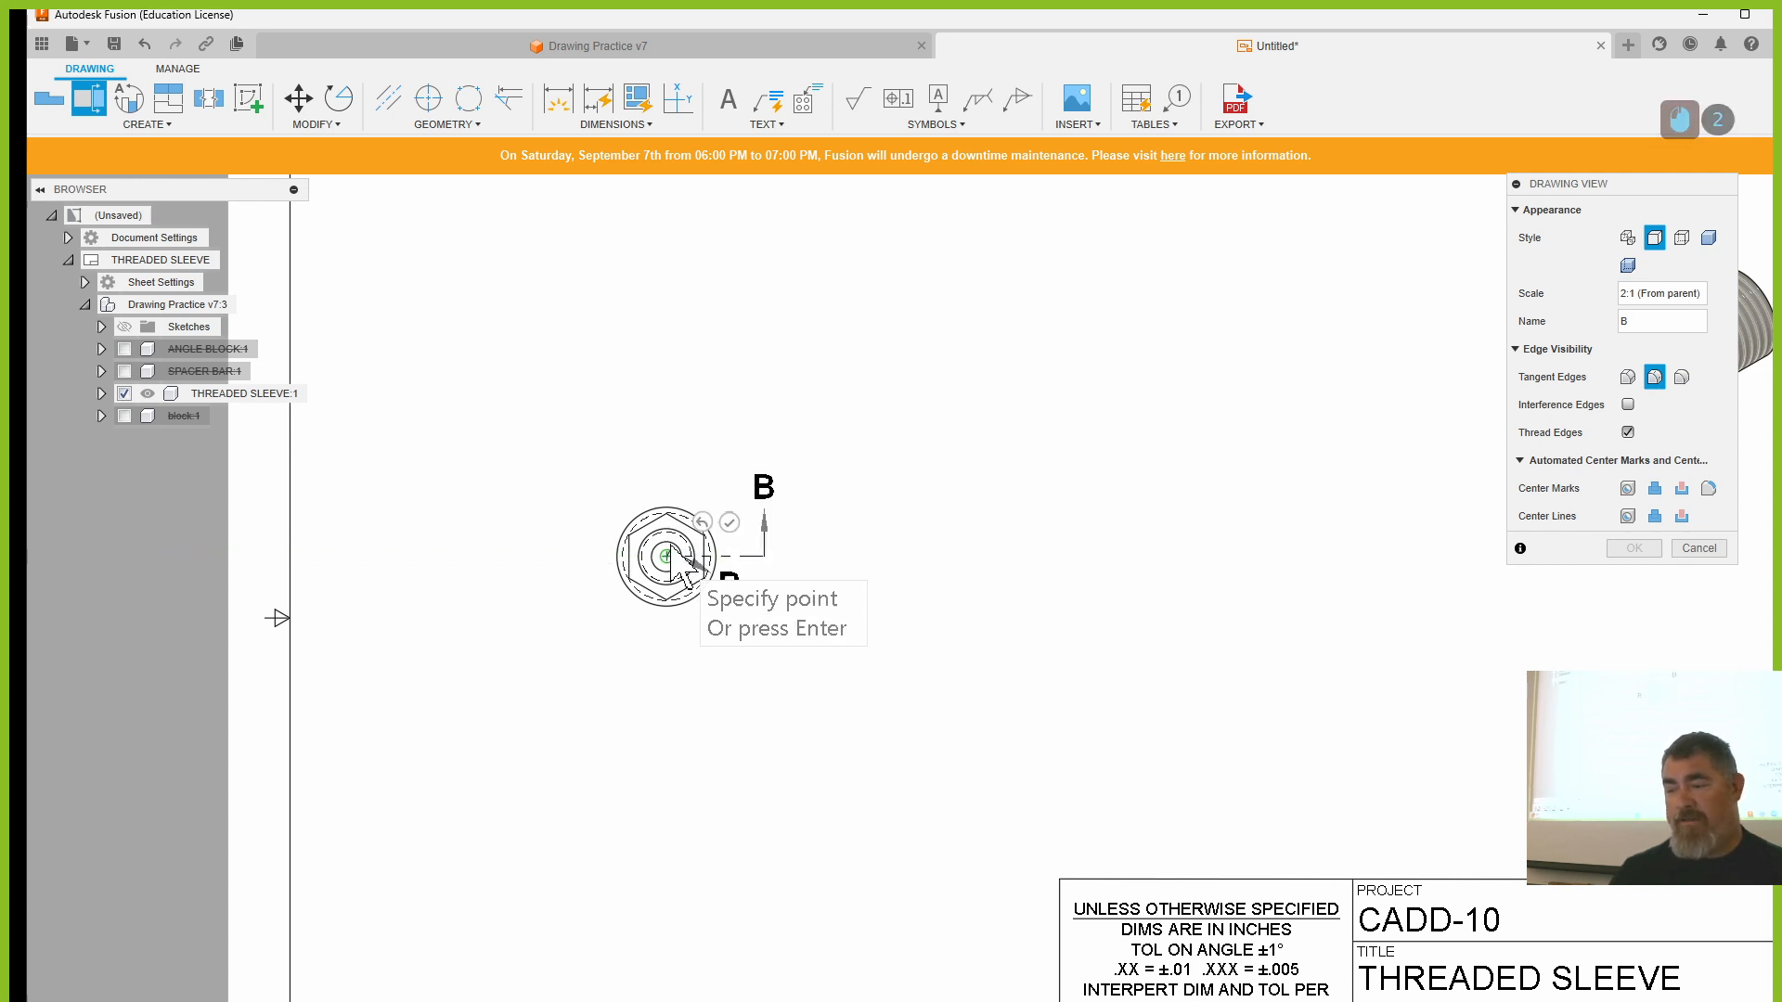
left_click(674, 457)
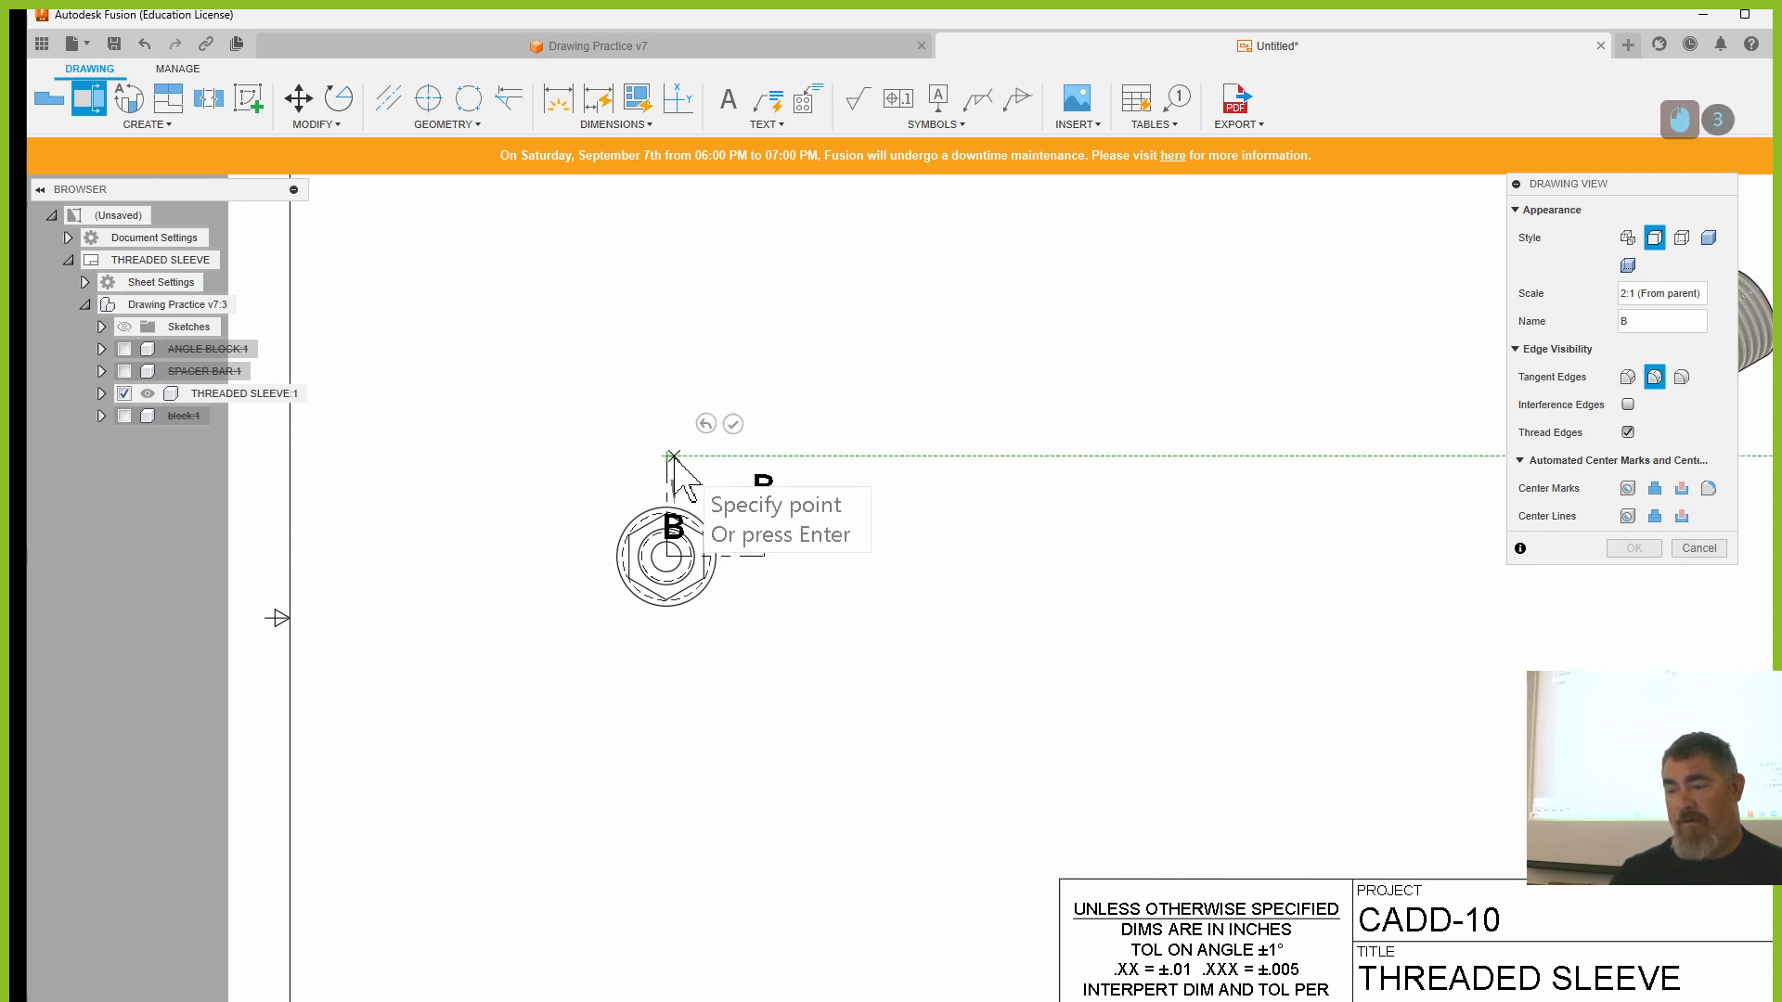
left_click(727, 414)
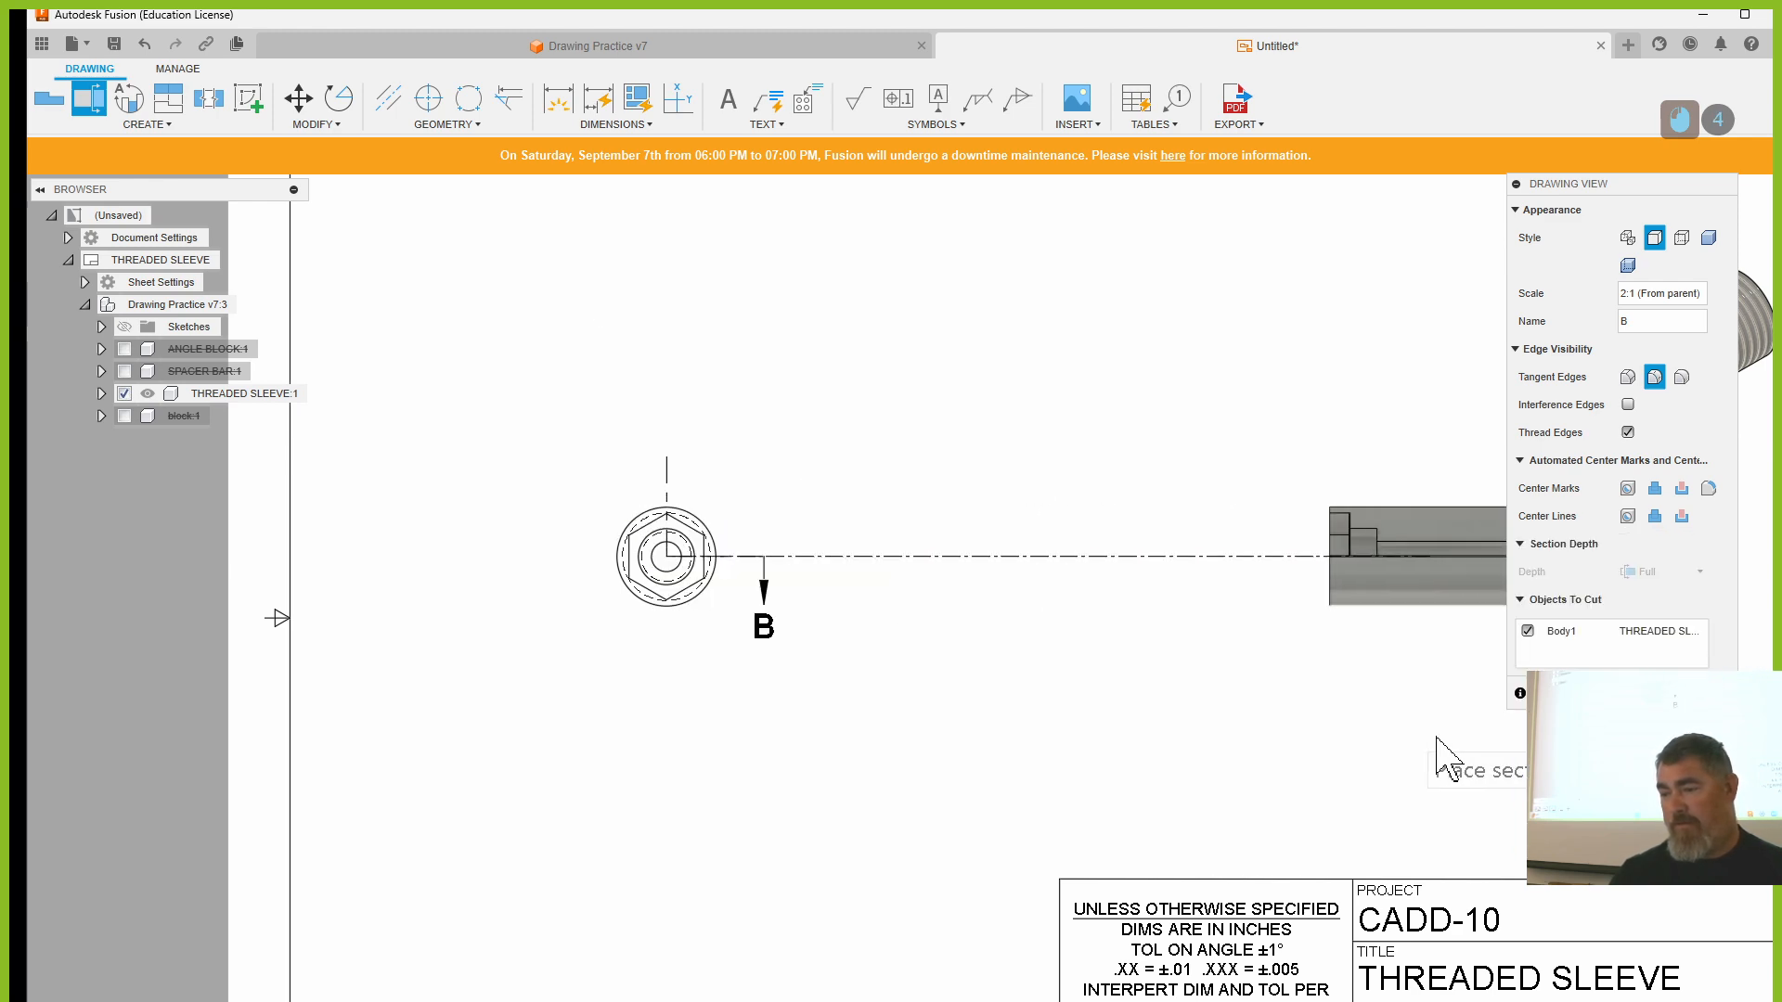
left_click(954, 658)
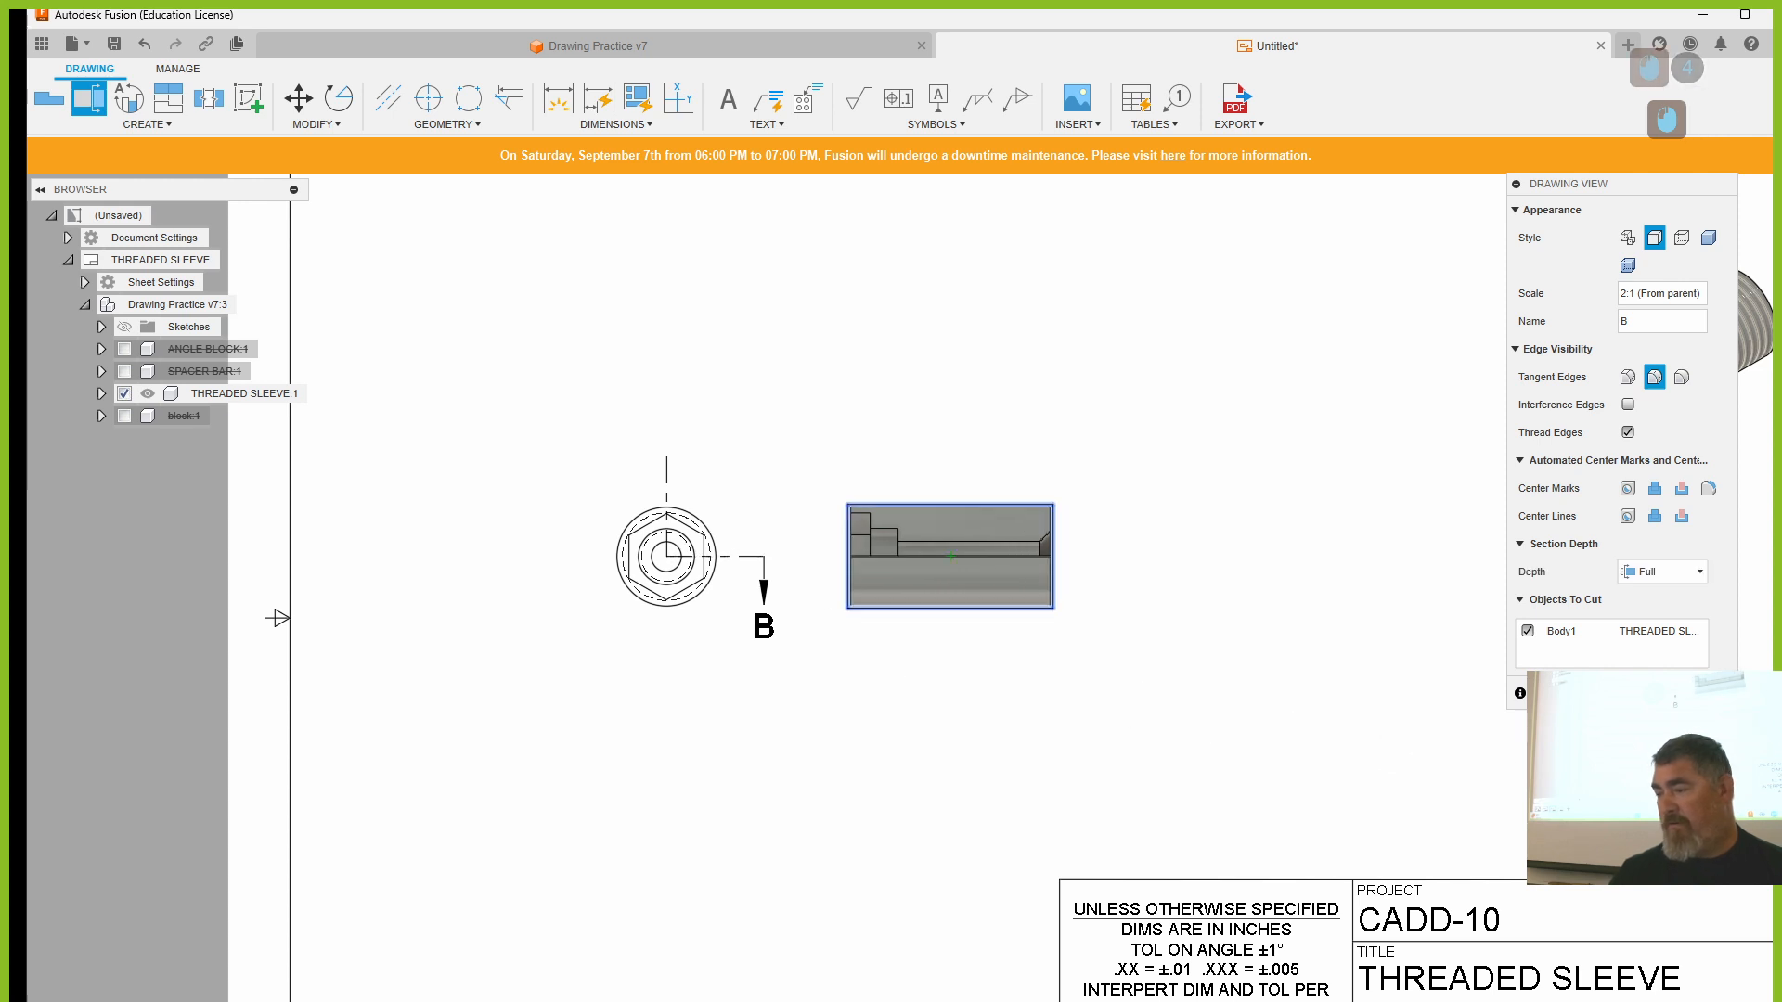
key("Return")
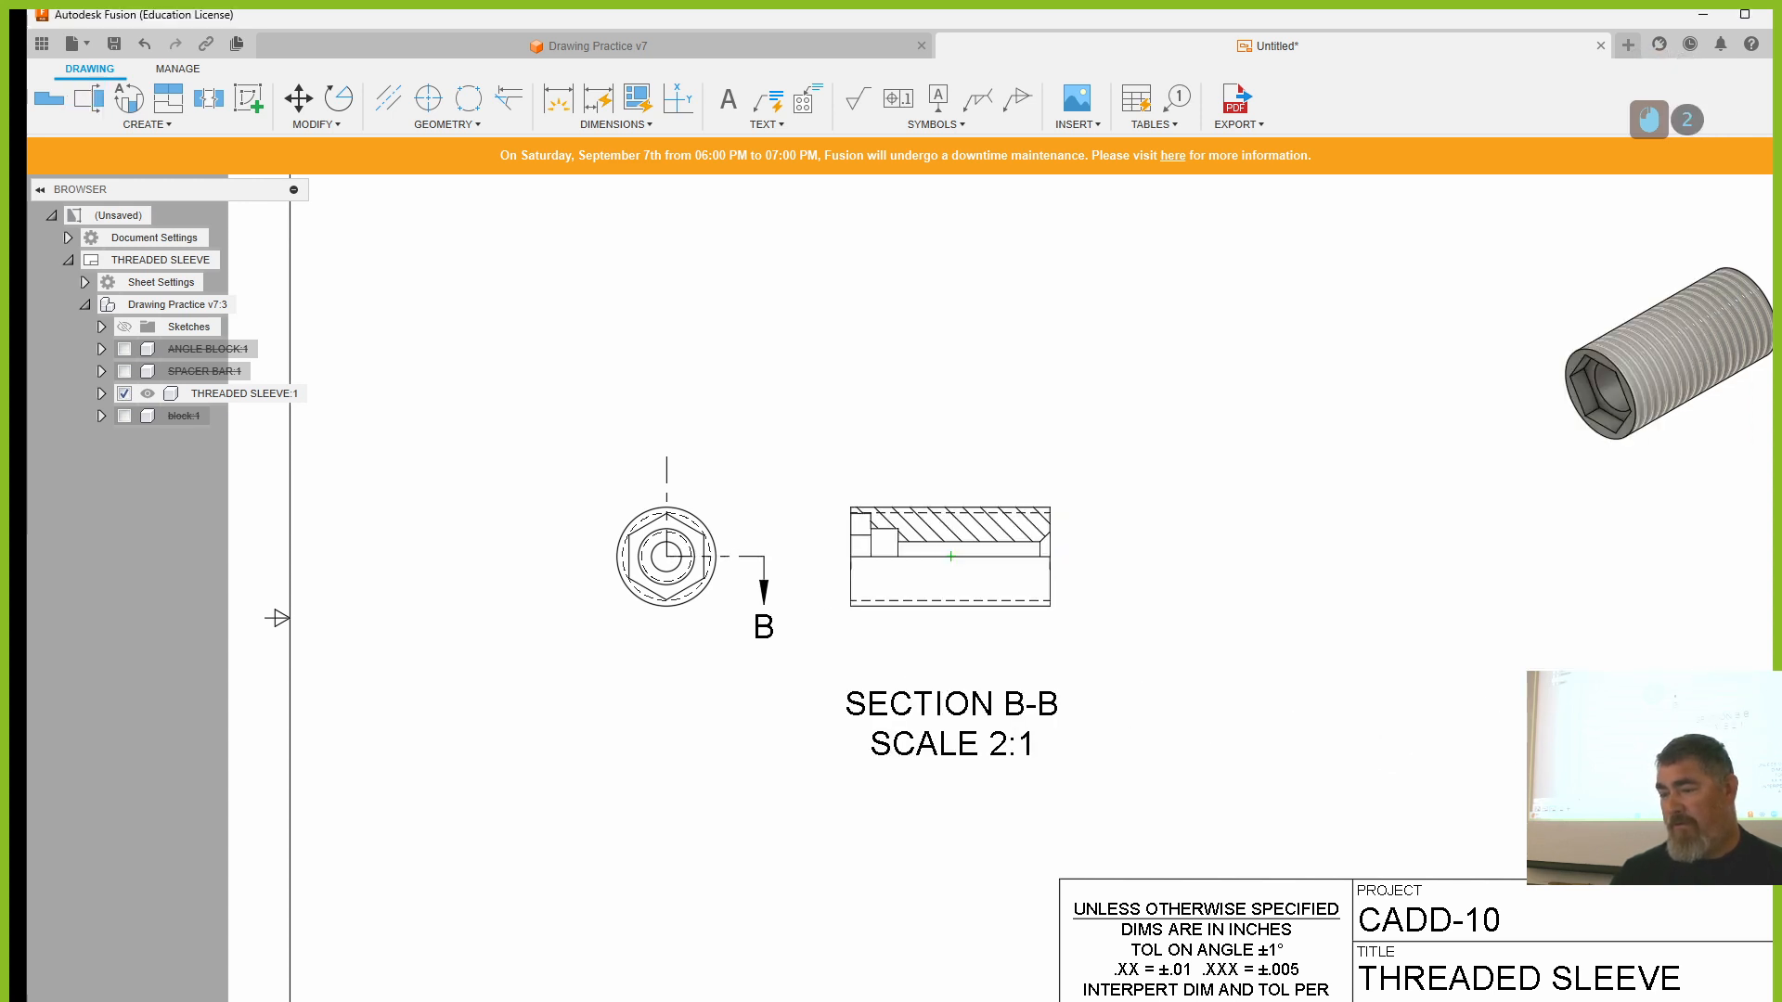
- Undo the half section view B and its cutting line on the sleeve's base view
left_click(768, 608)
double_click(743, 563)
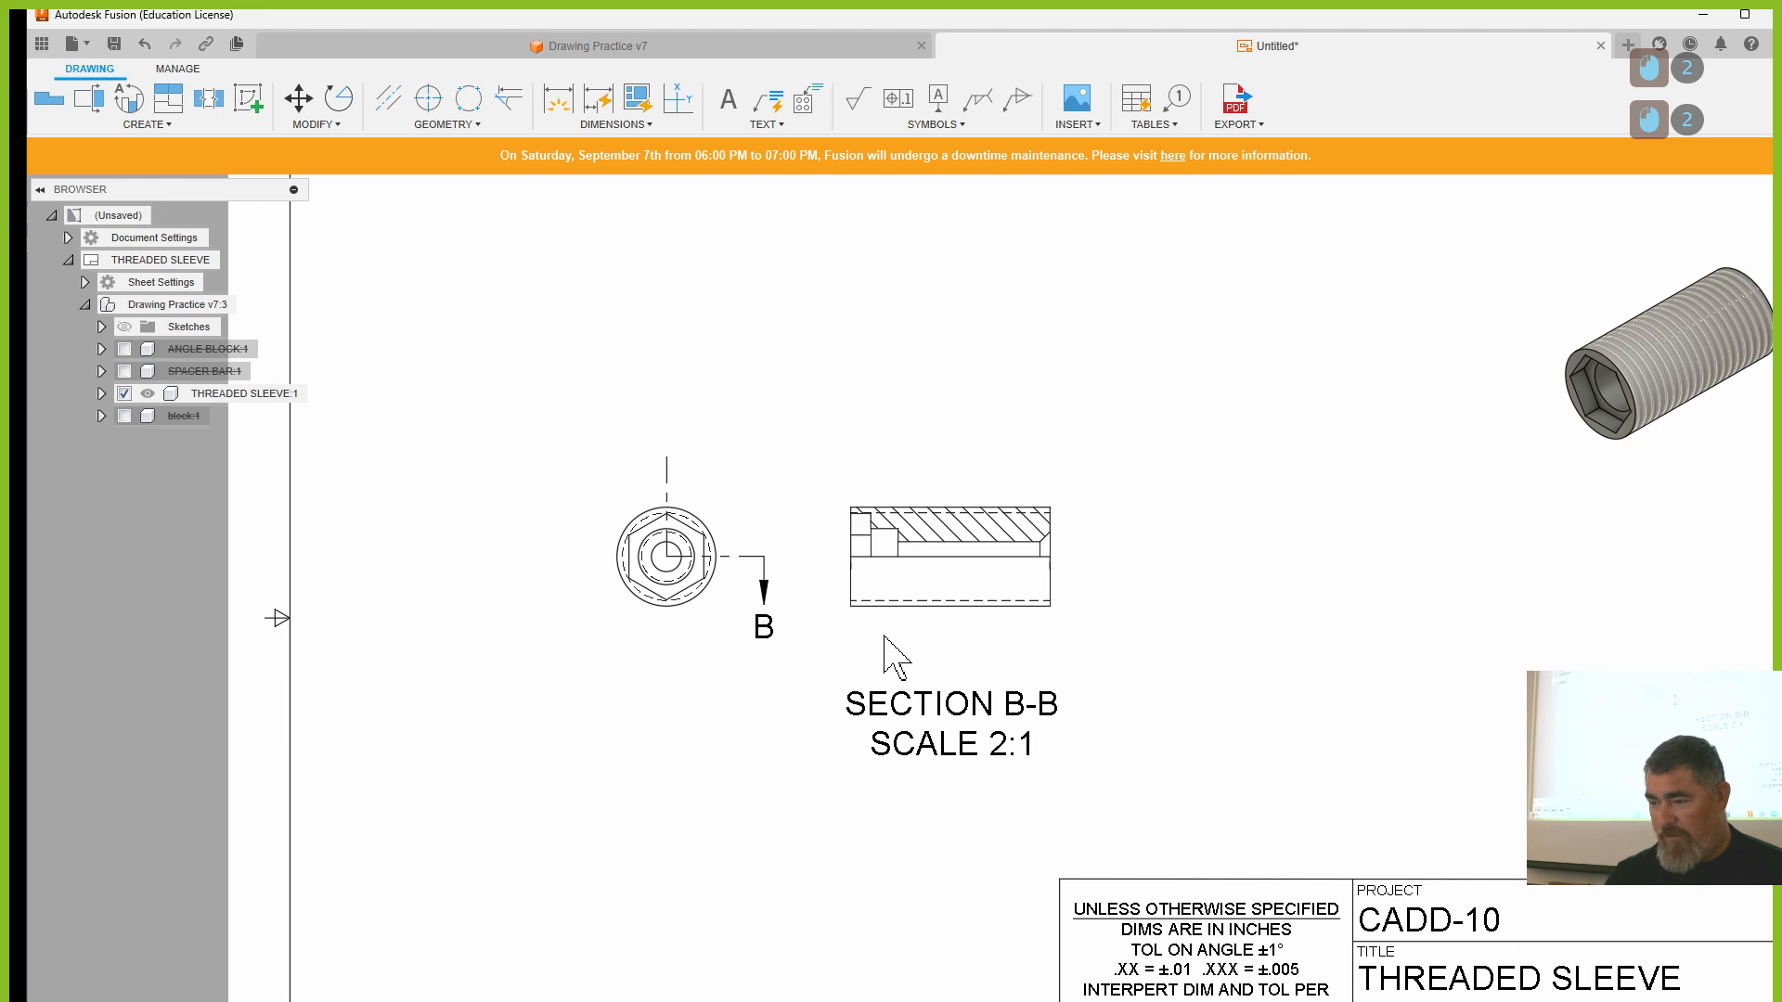
key("ctrl+z")
key("ctrl+z")
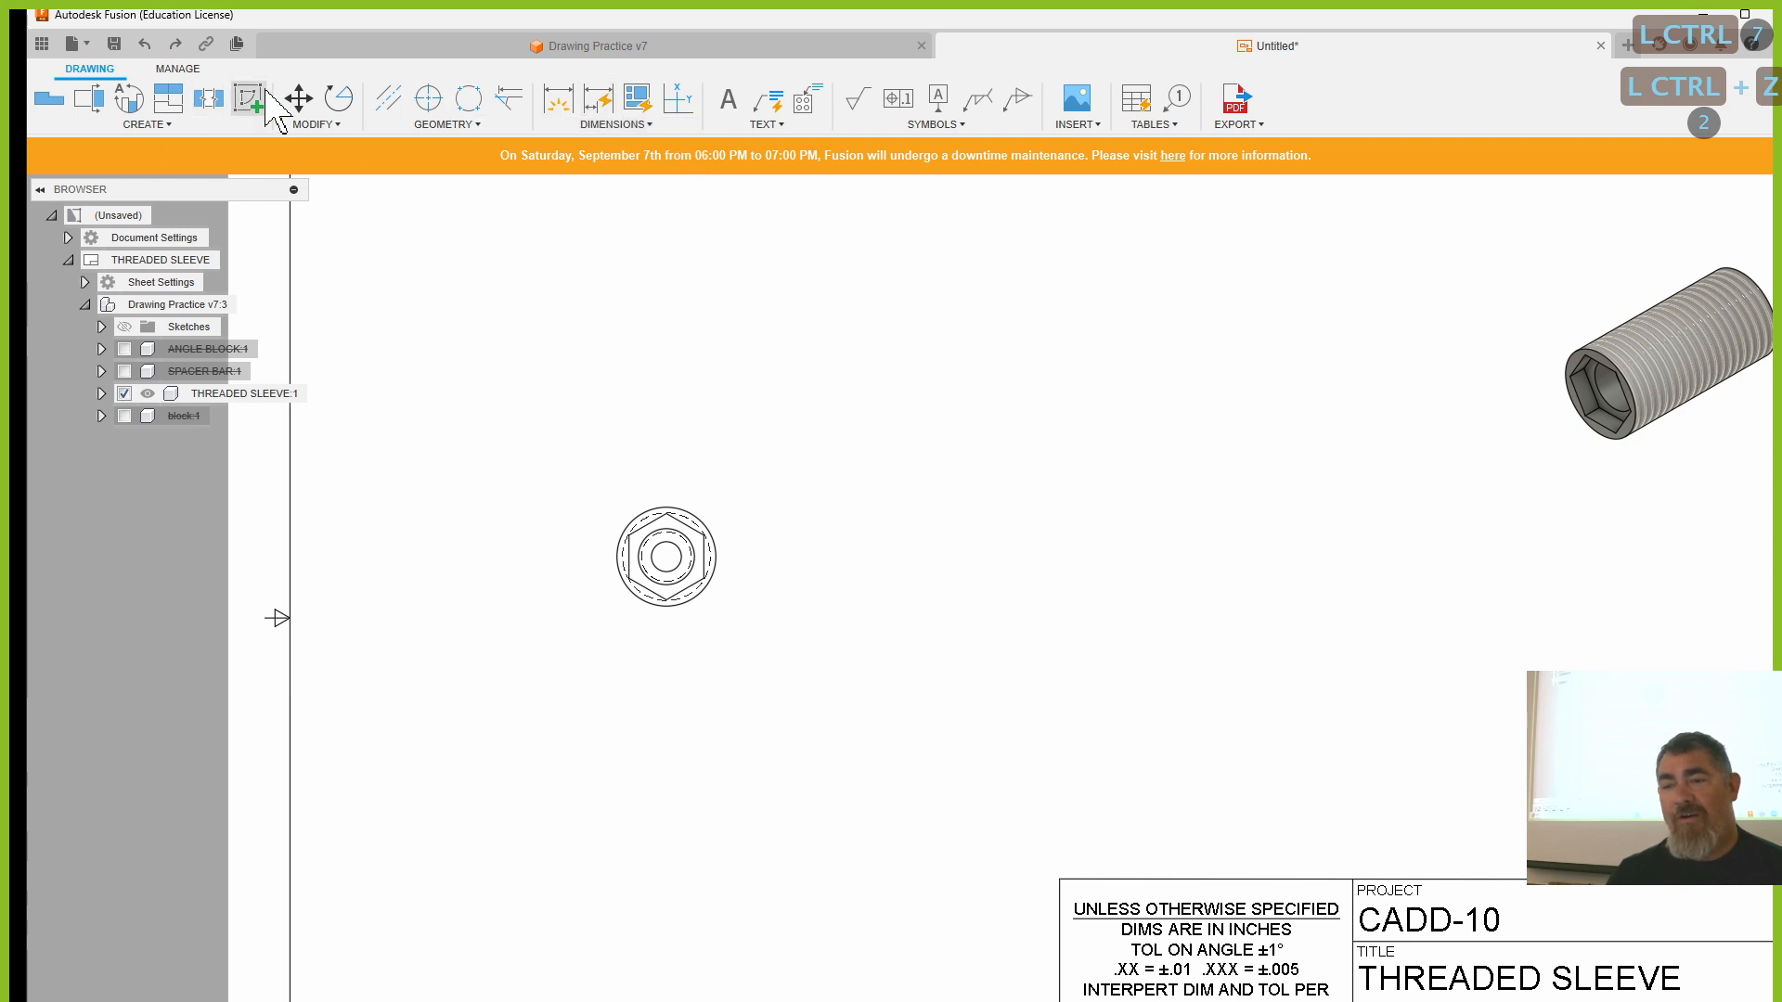
- Draw a half section cutting line from above the sleeve's base view to its center and out to the right, and place the section to the right
left_click(92, 96)
left_click(673, 568)
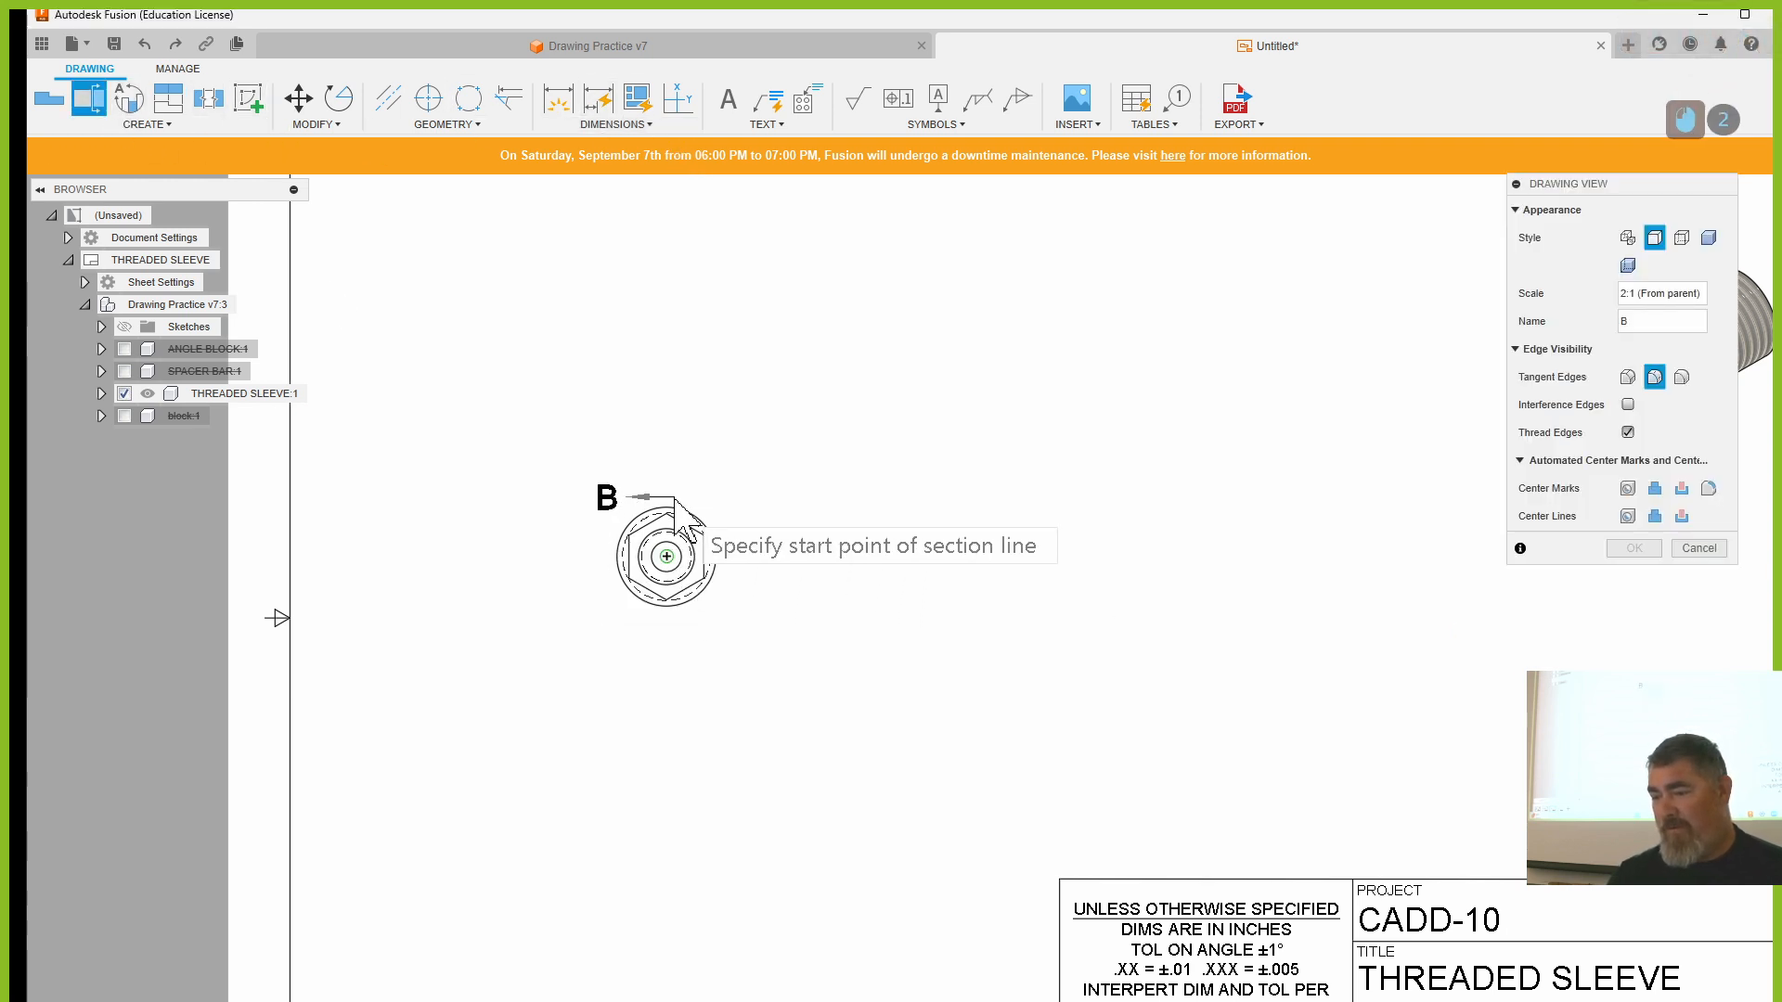
left_click(666, 469)
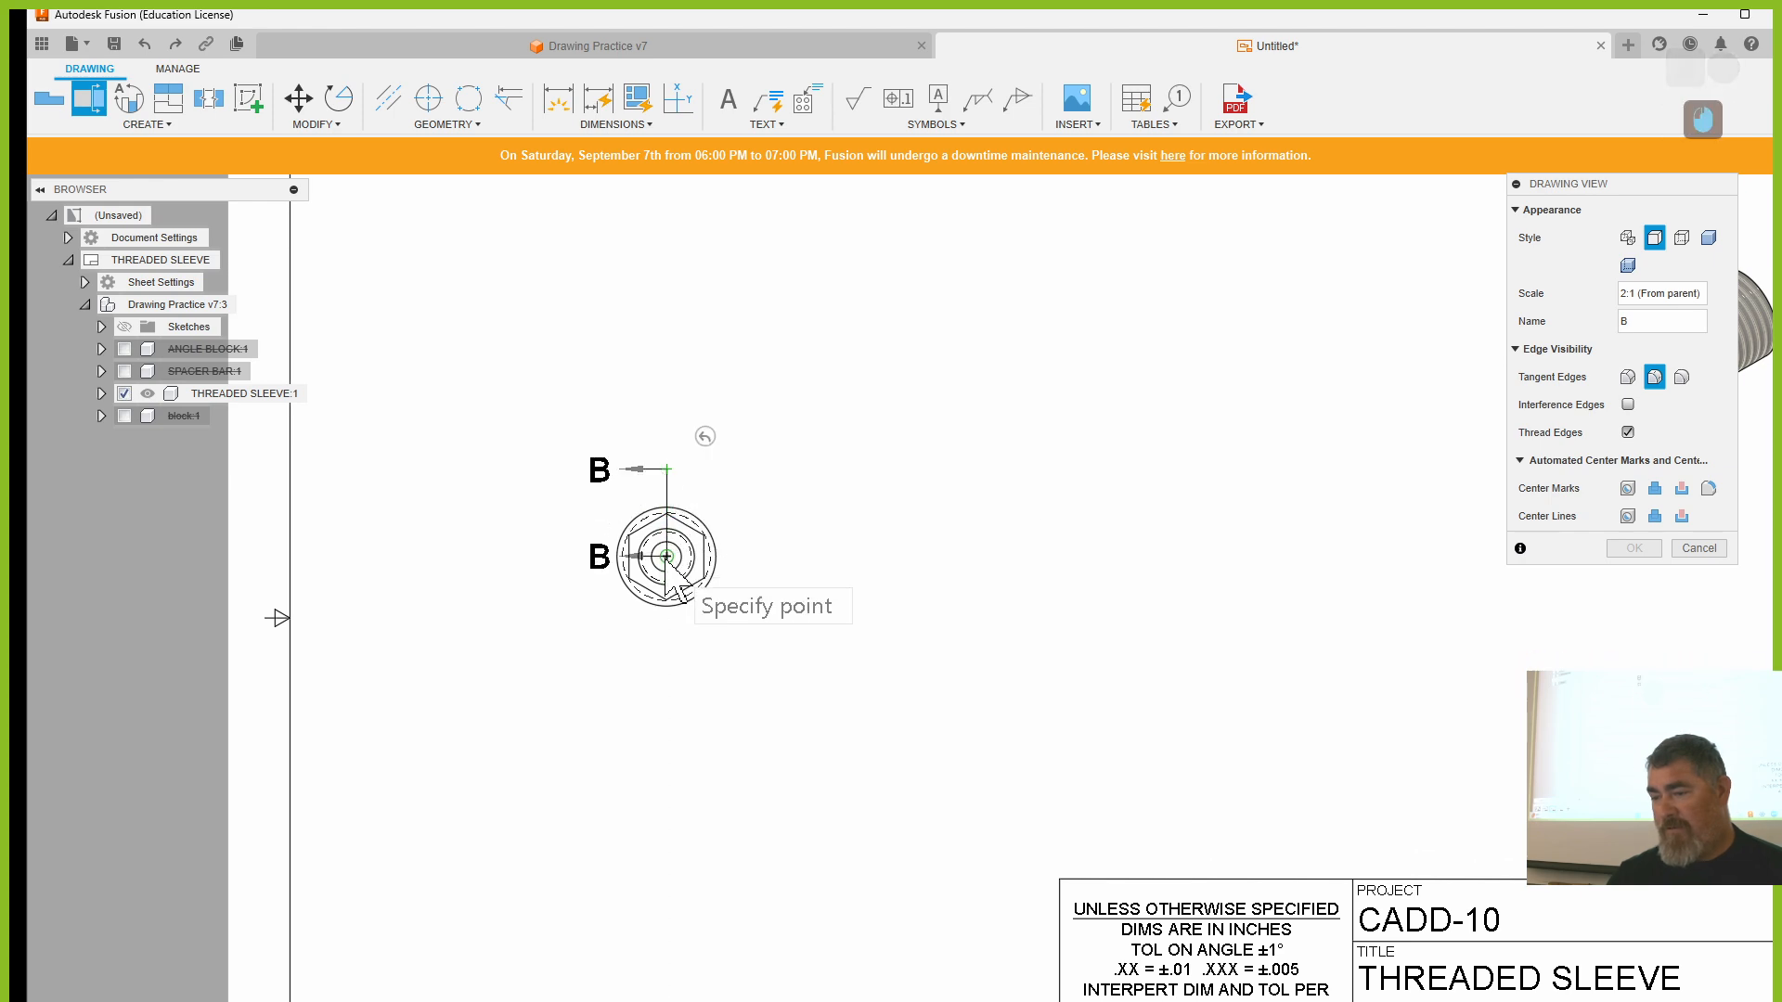
left_click(667, 557)
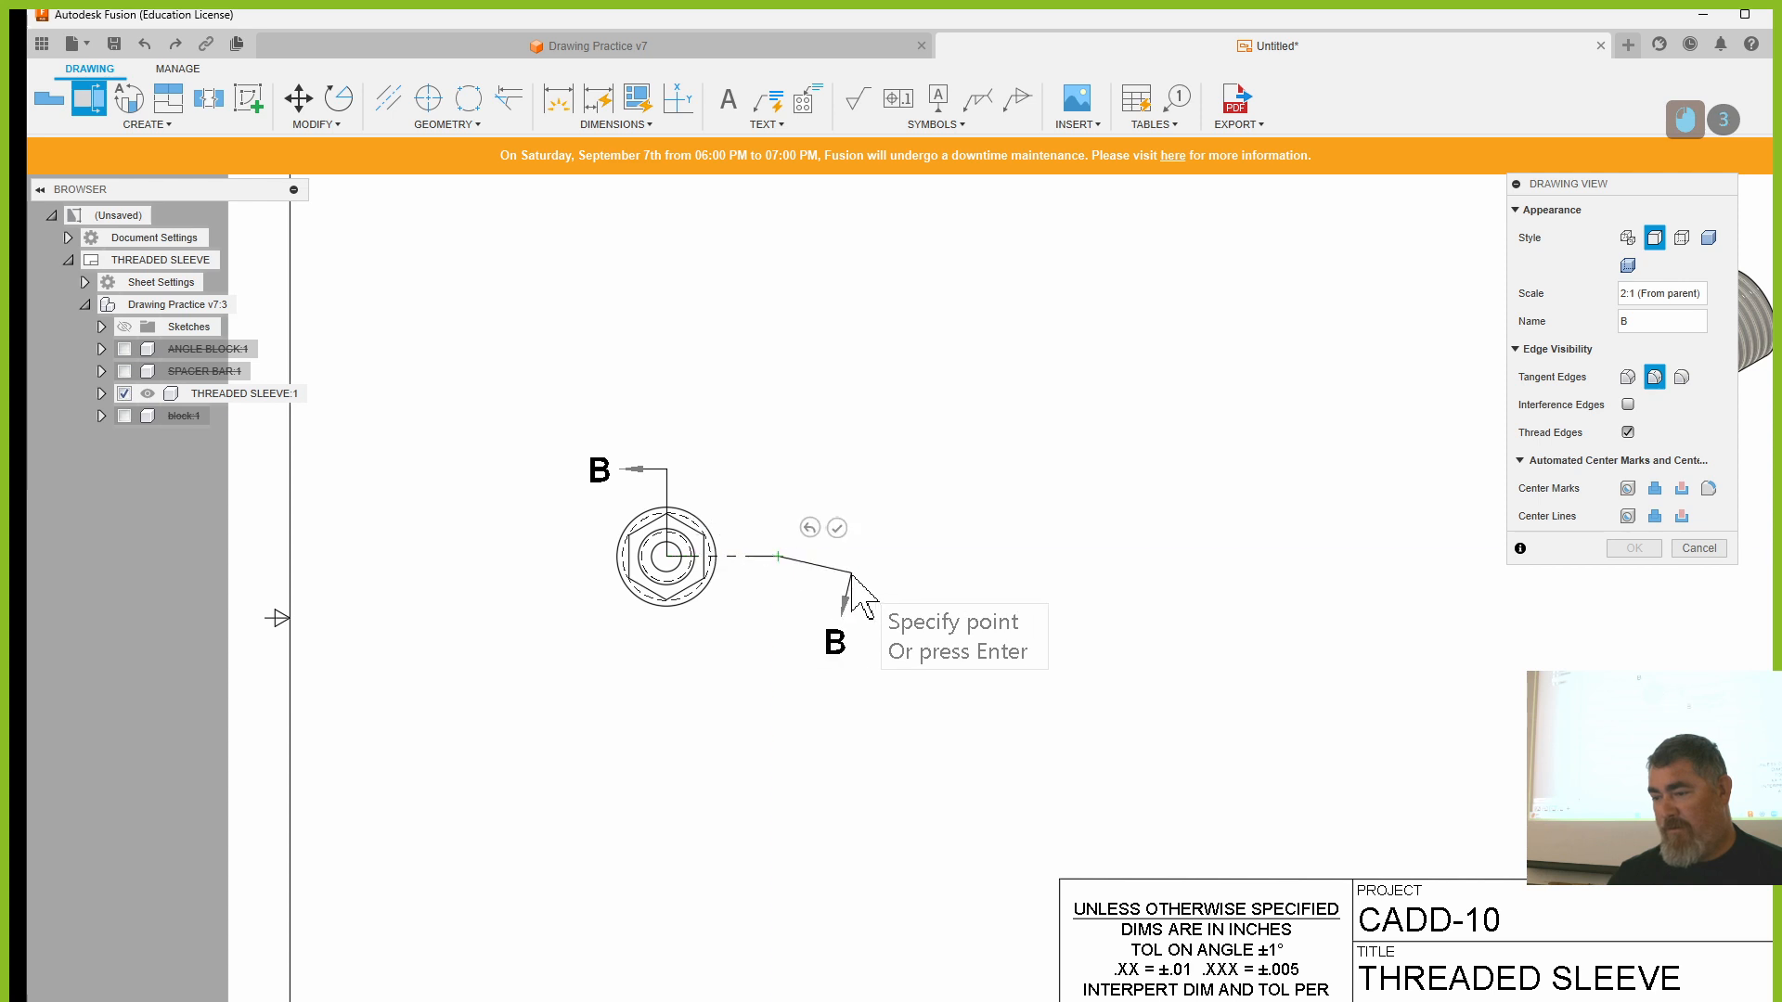
right_click(852, 571)
left_click(899, 572)
left_click(1167, 587)
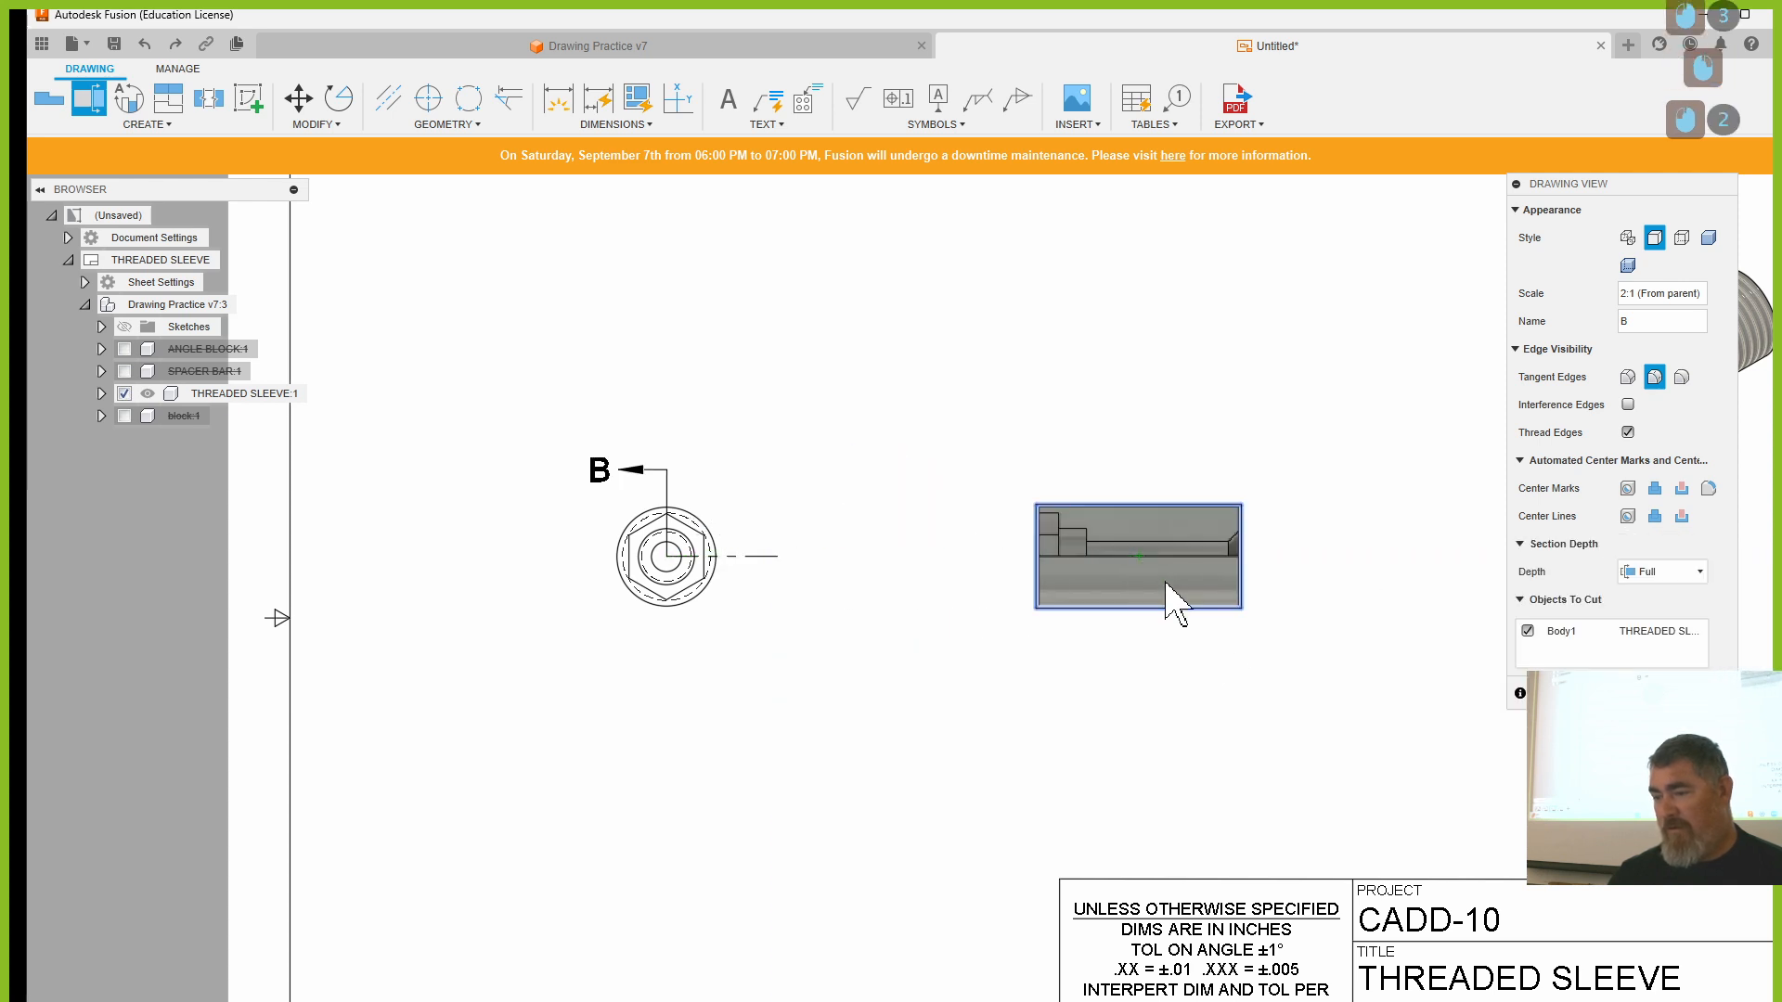
- Name the half section view A and finish creating it
type("a")
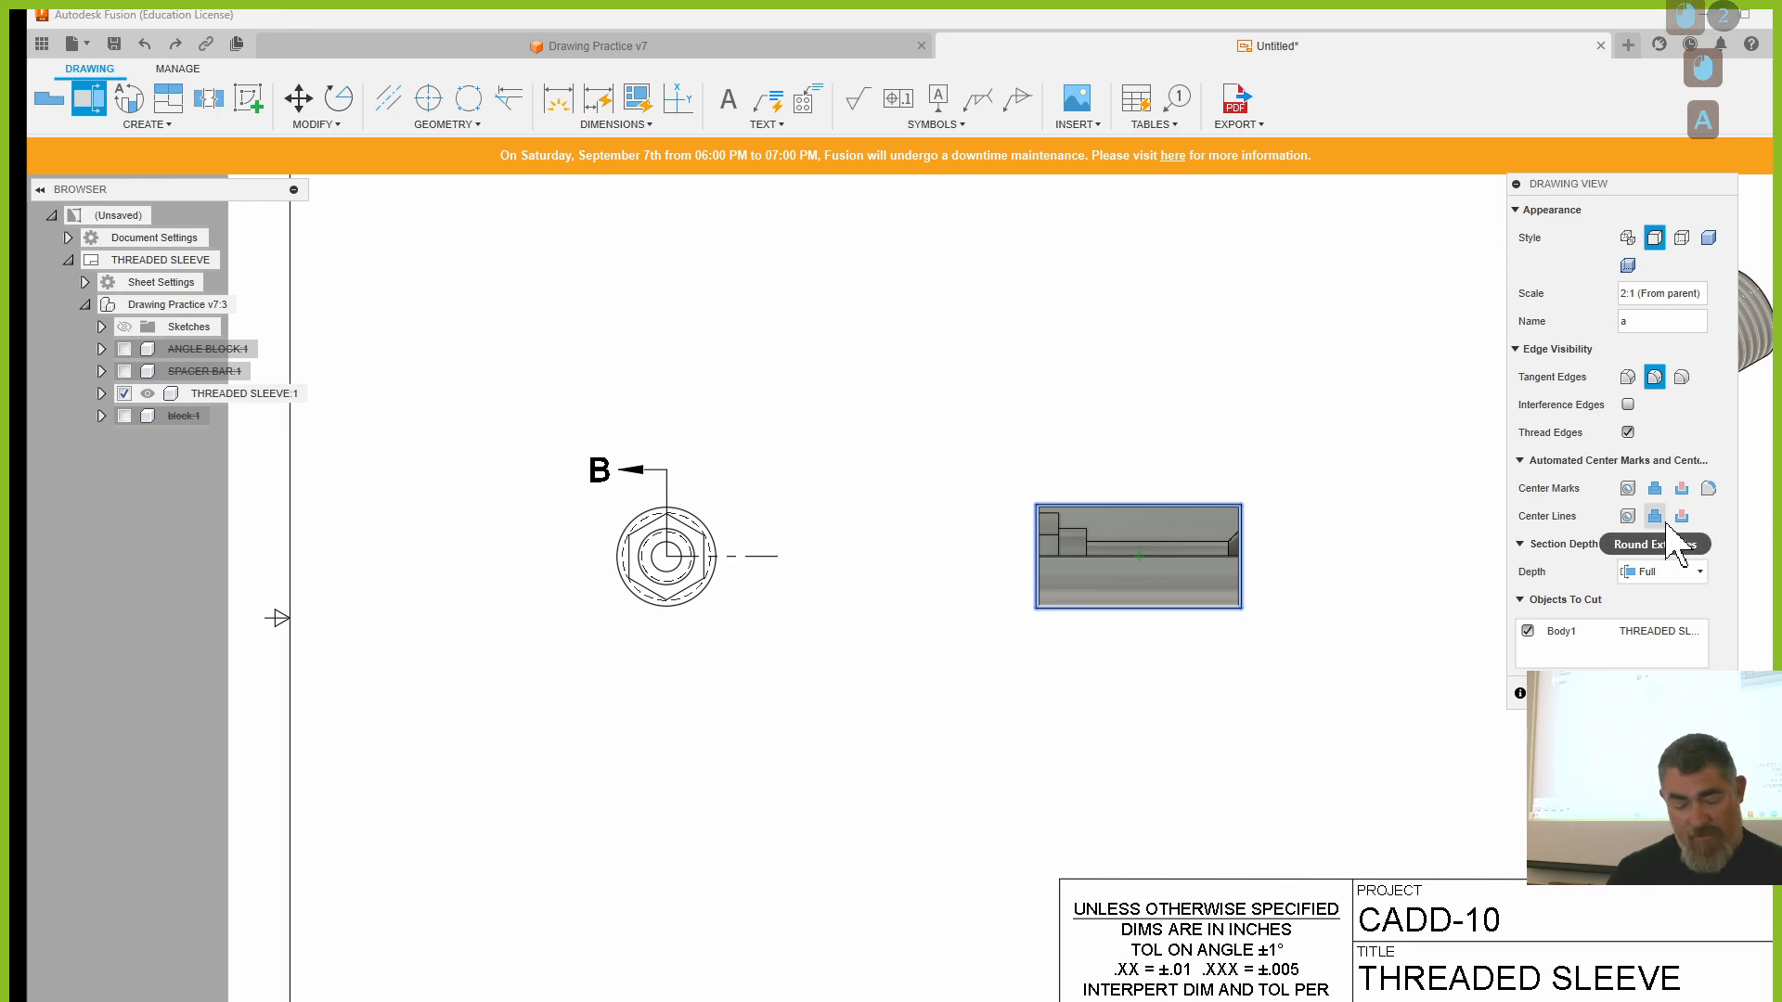
key("BackSpace")
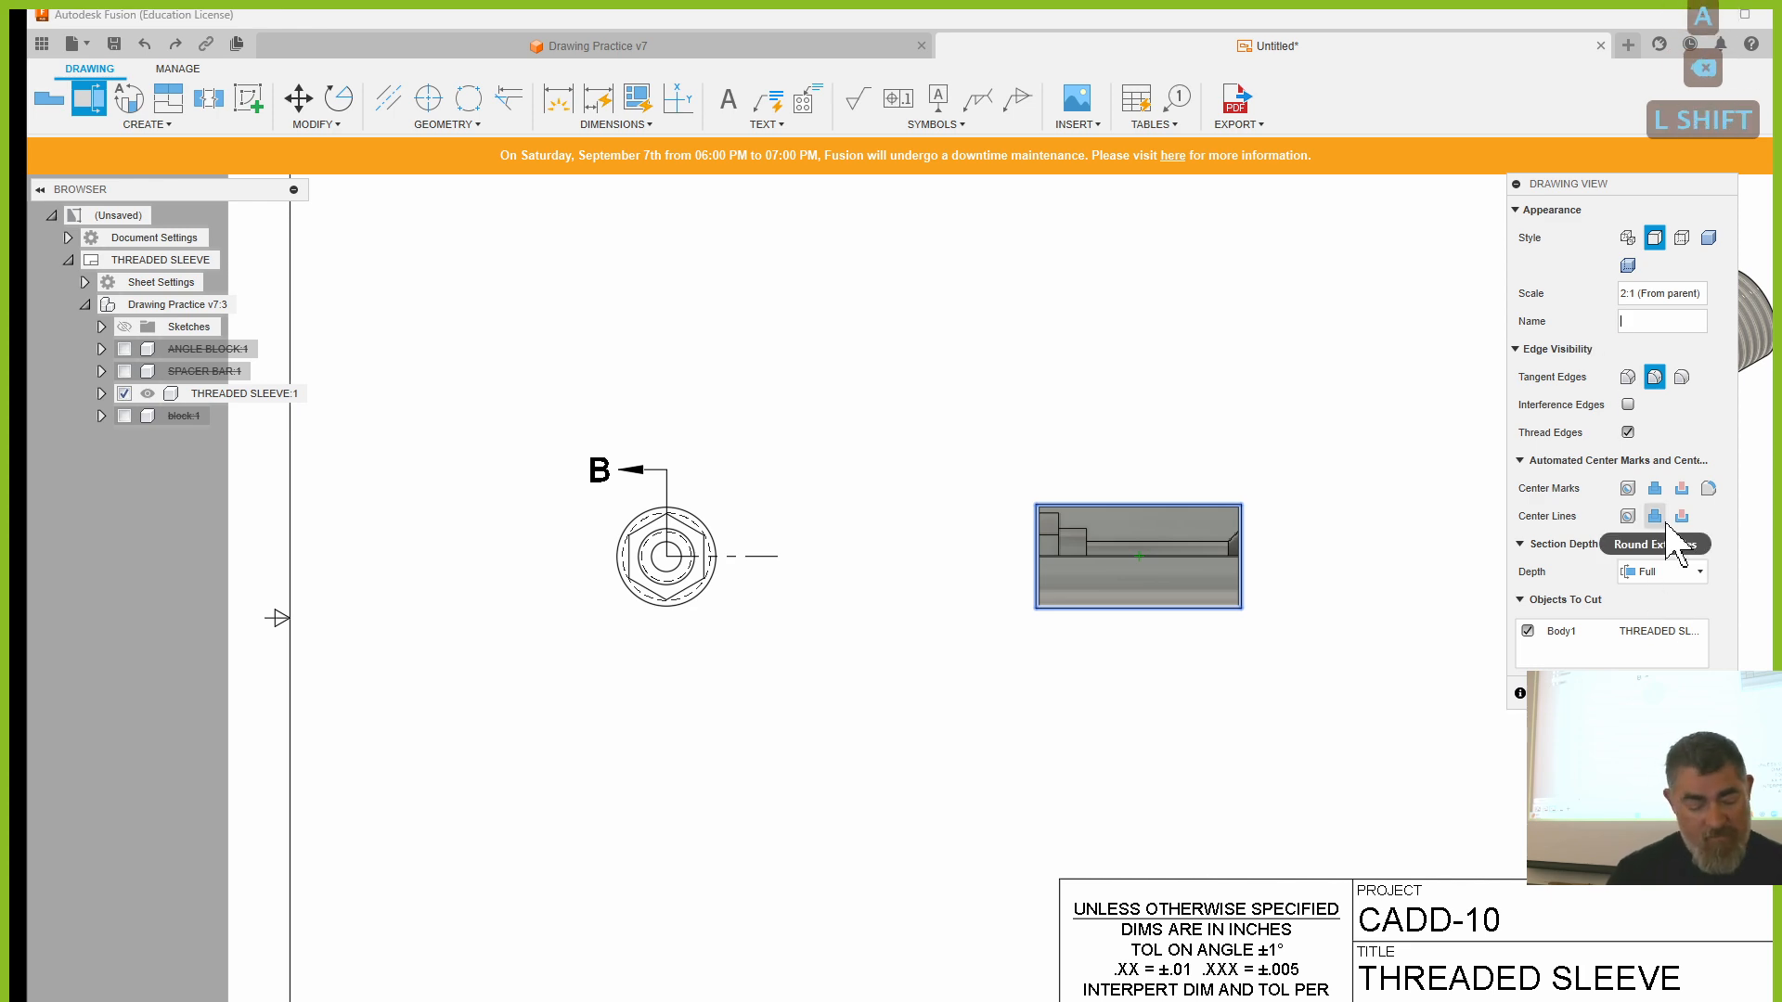
type("A")
key("Return")
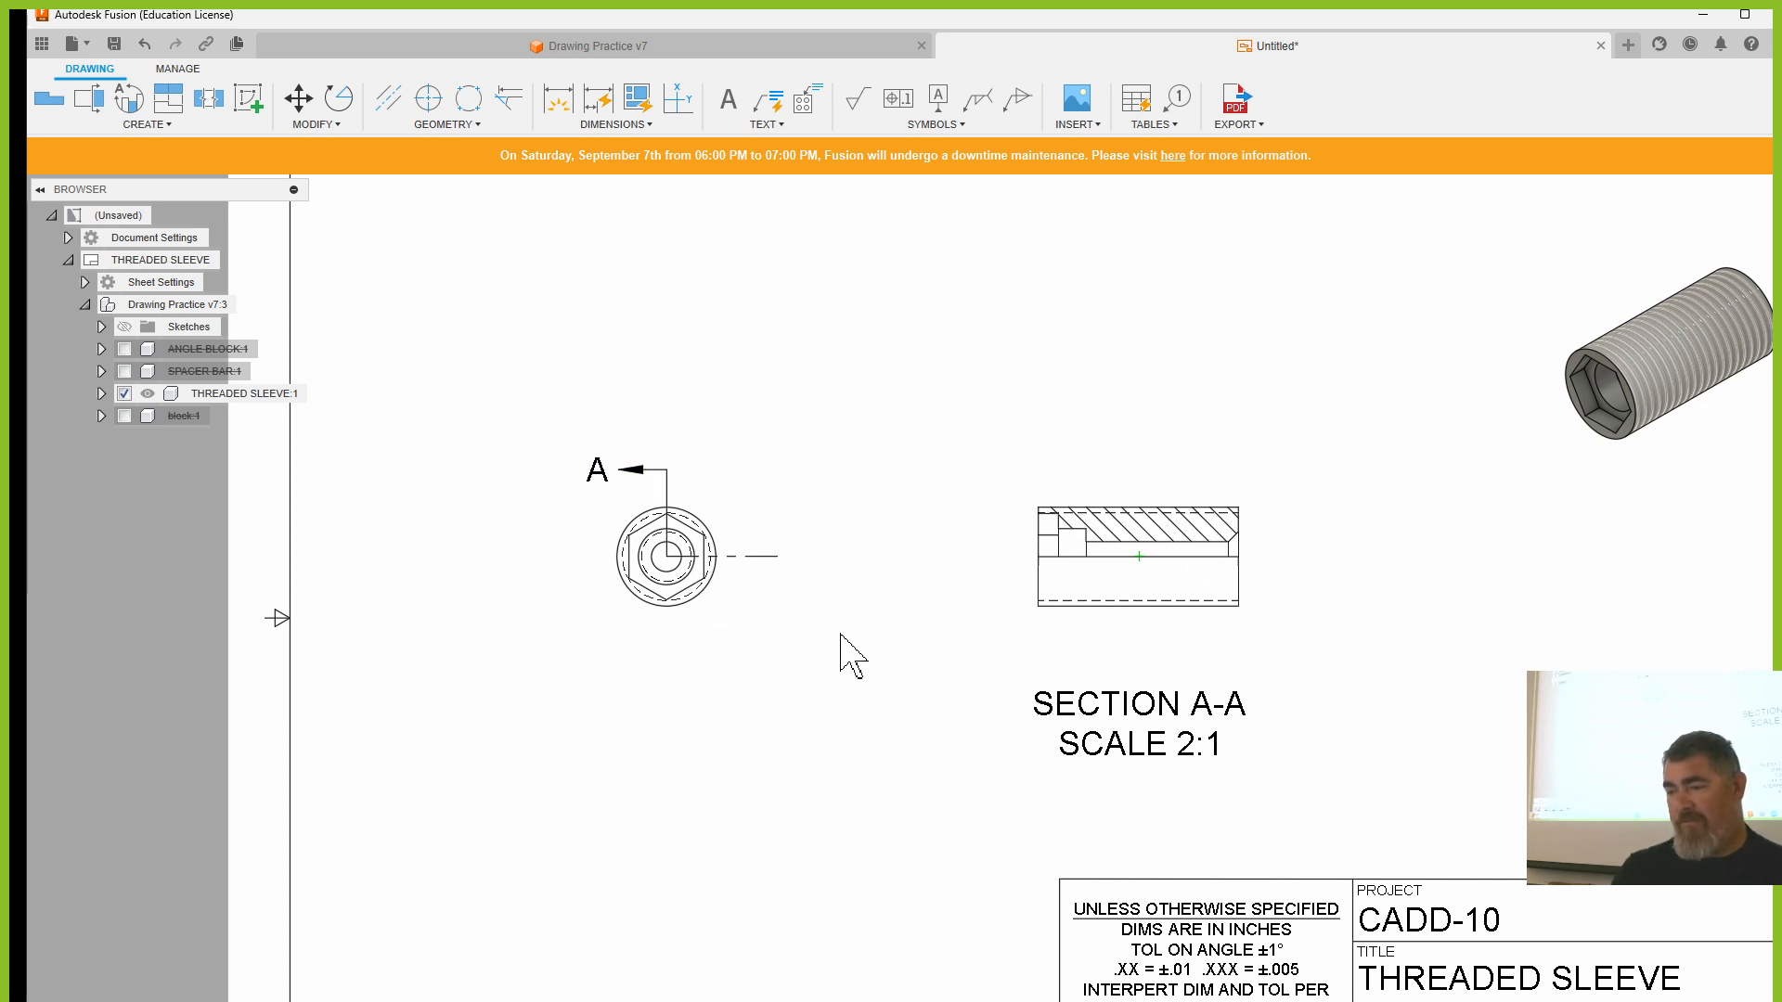
- Delete the bent cutting line A together with its half section view
left_click(757, 557)
key("Delete")
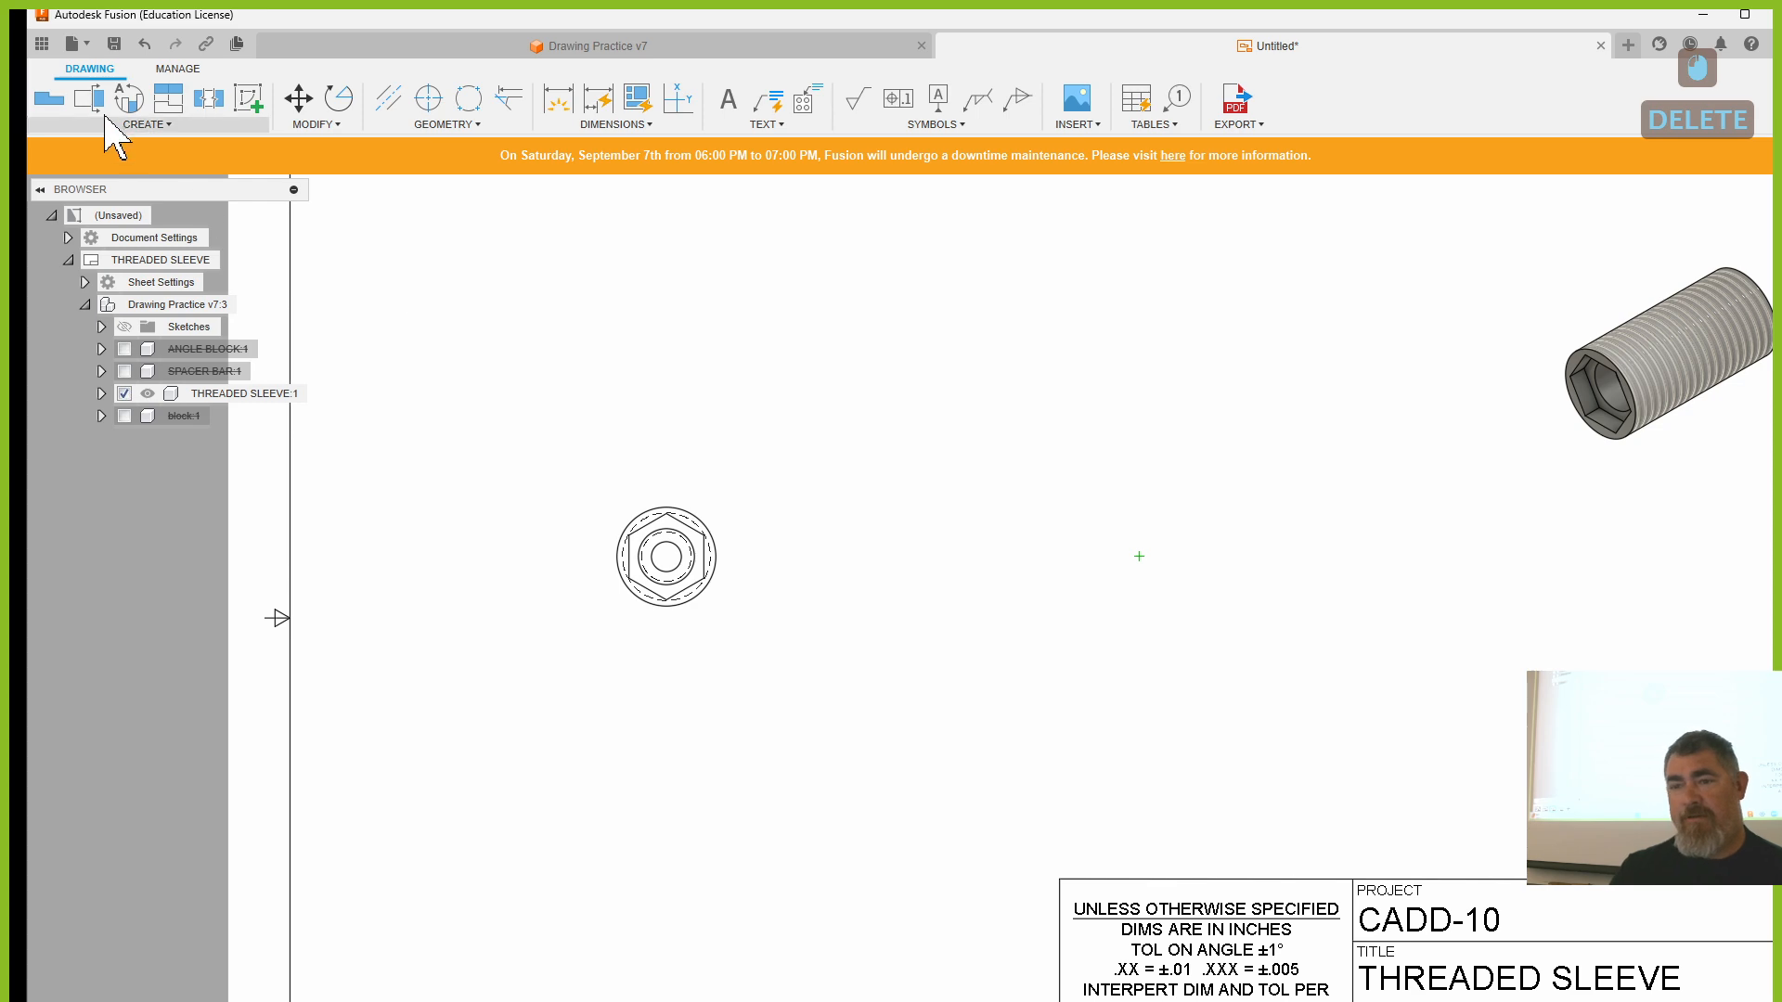
- Create a half section view B, cutting from above the sleeve's base view to its center and out to the right, placed to its right
left_click(89, 97)
left_click(711, 608)
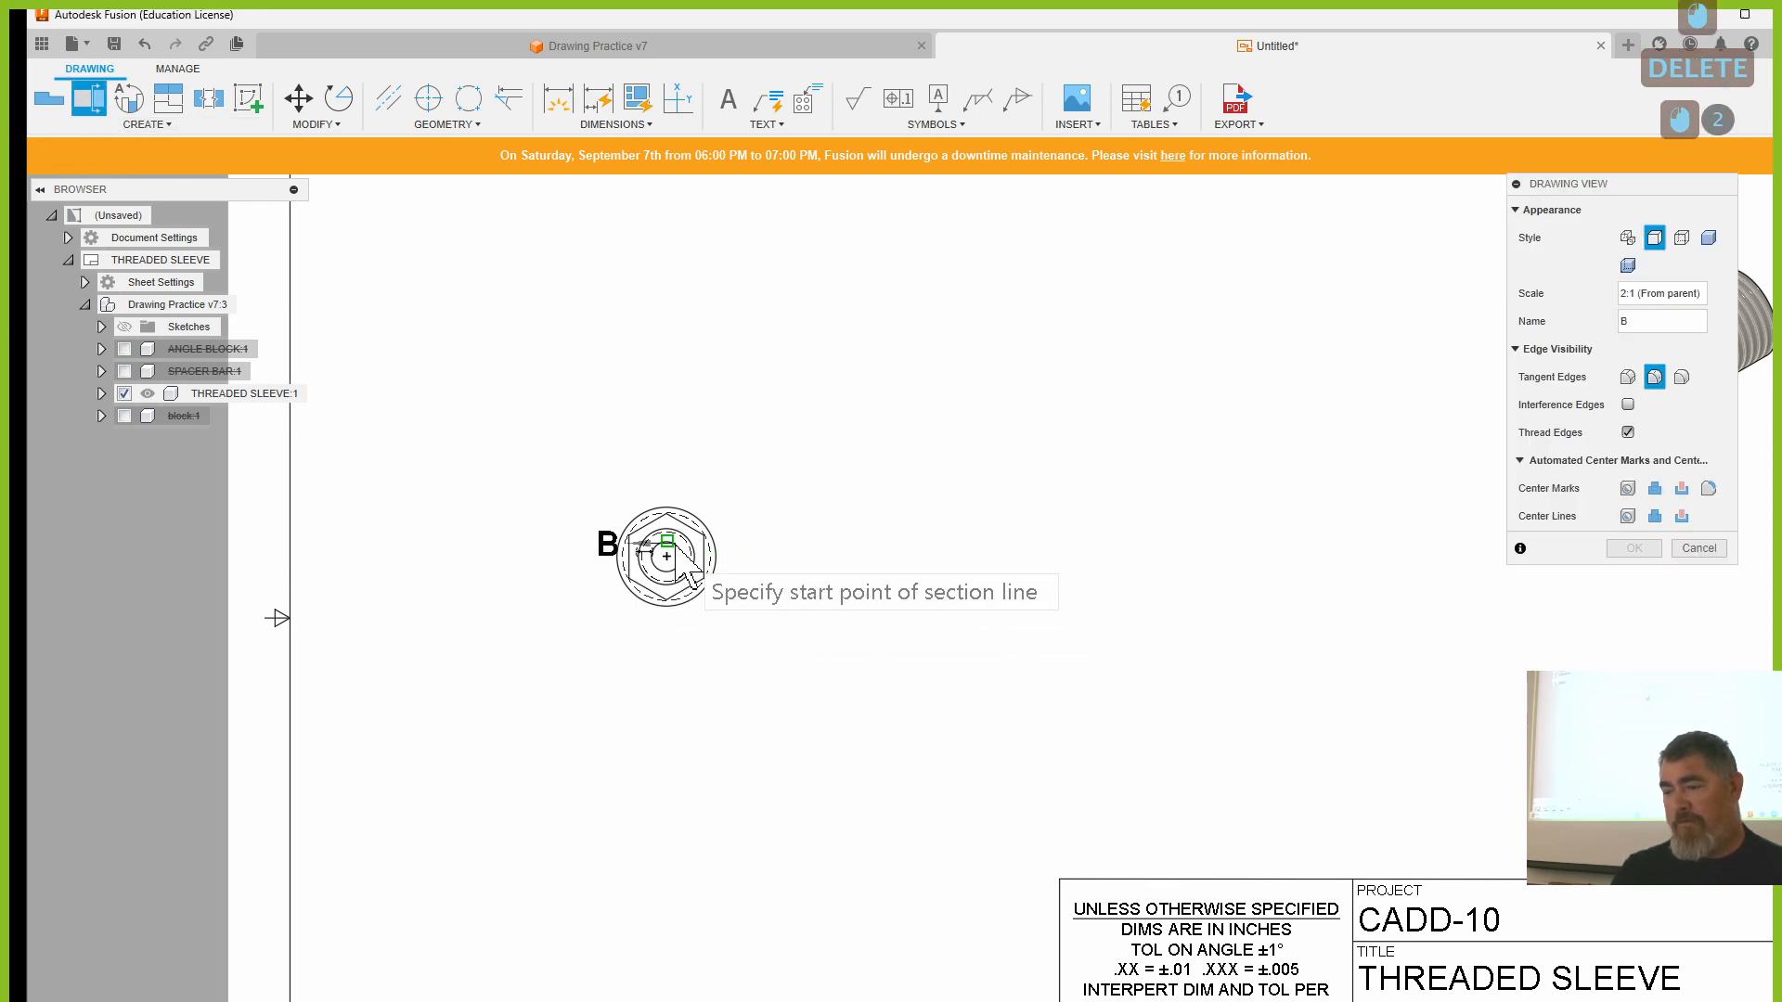
left_click(669, 466)
left_click(666, 557)
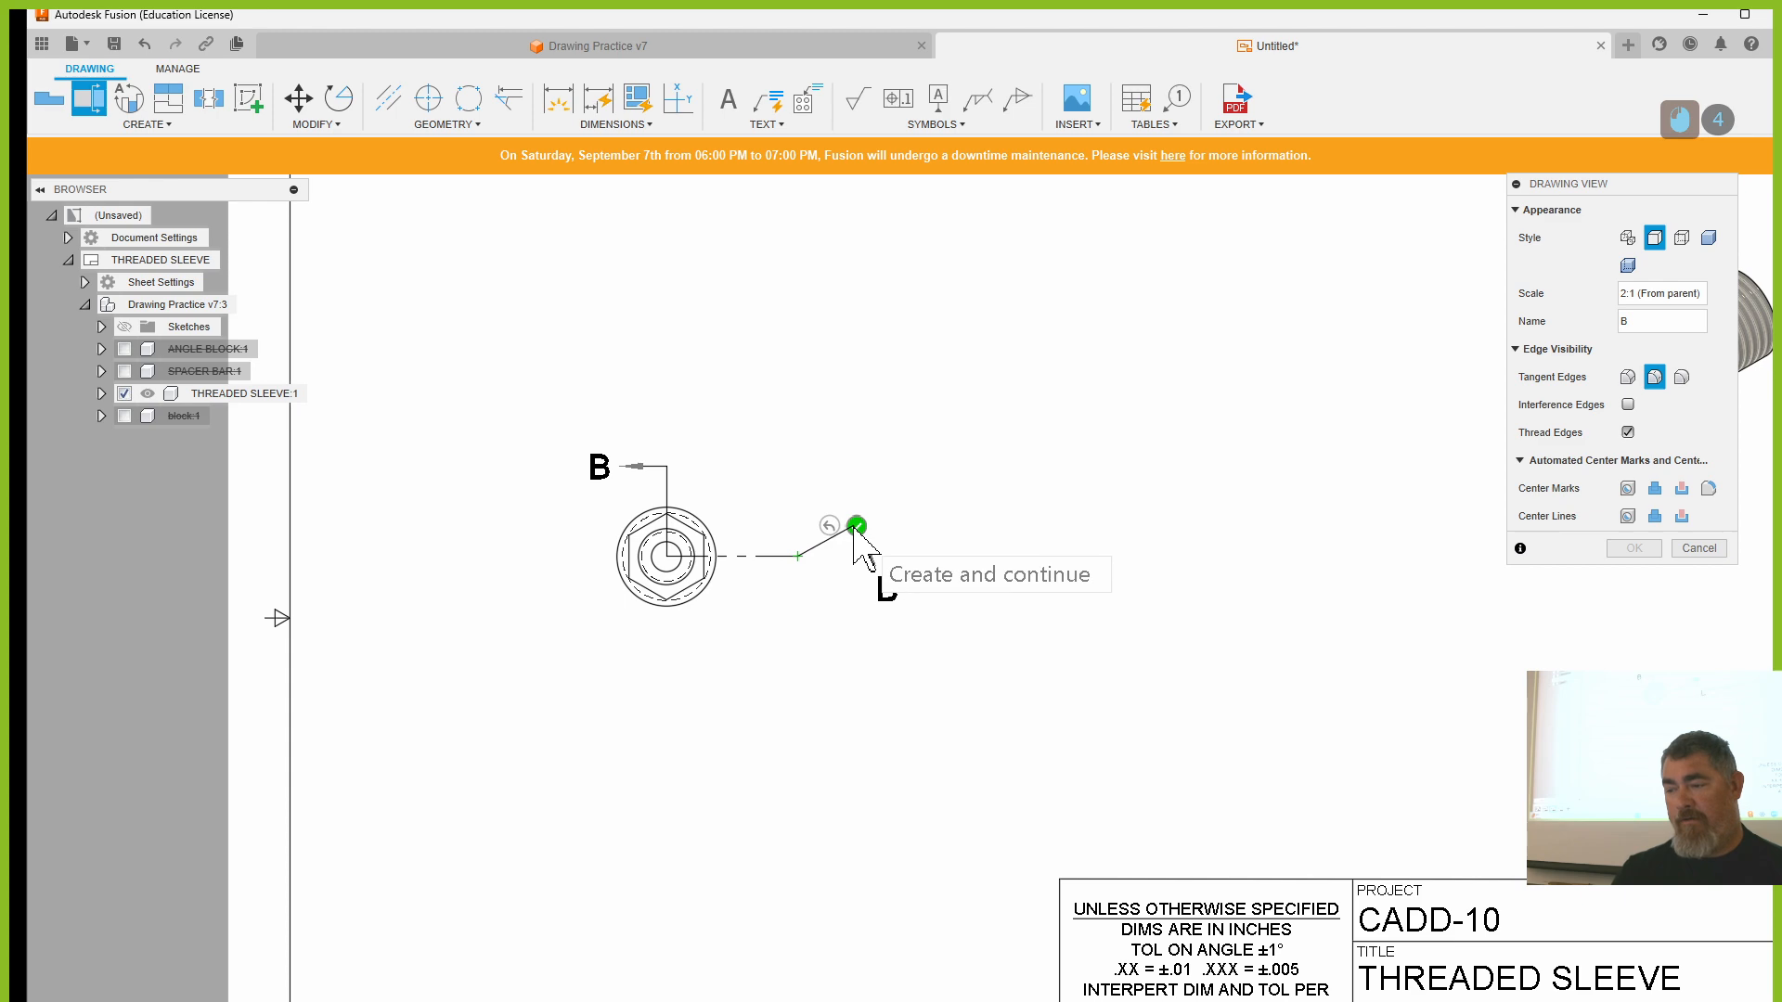
left_click(848, 520)
left_click(1179, 556)
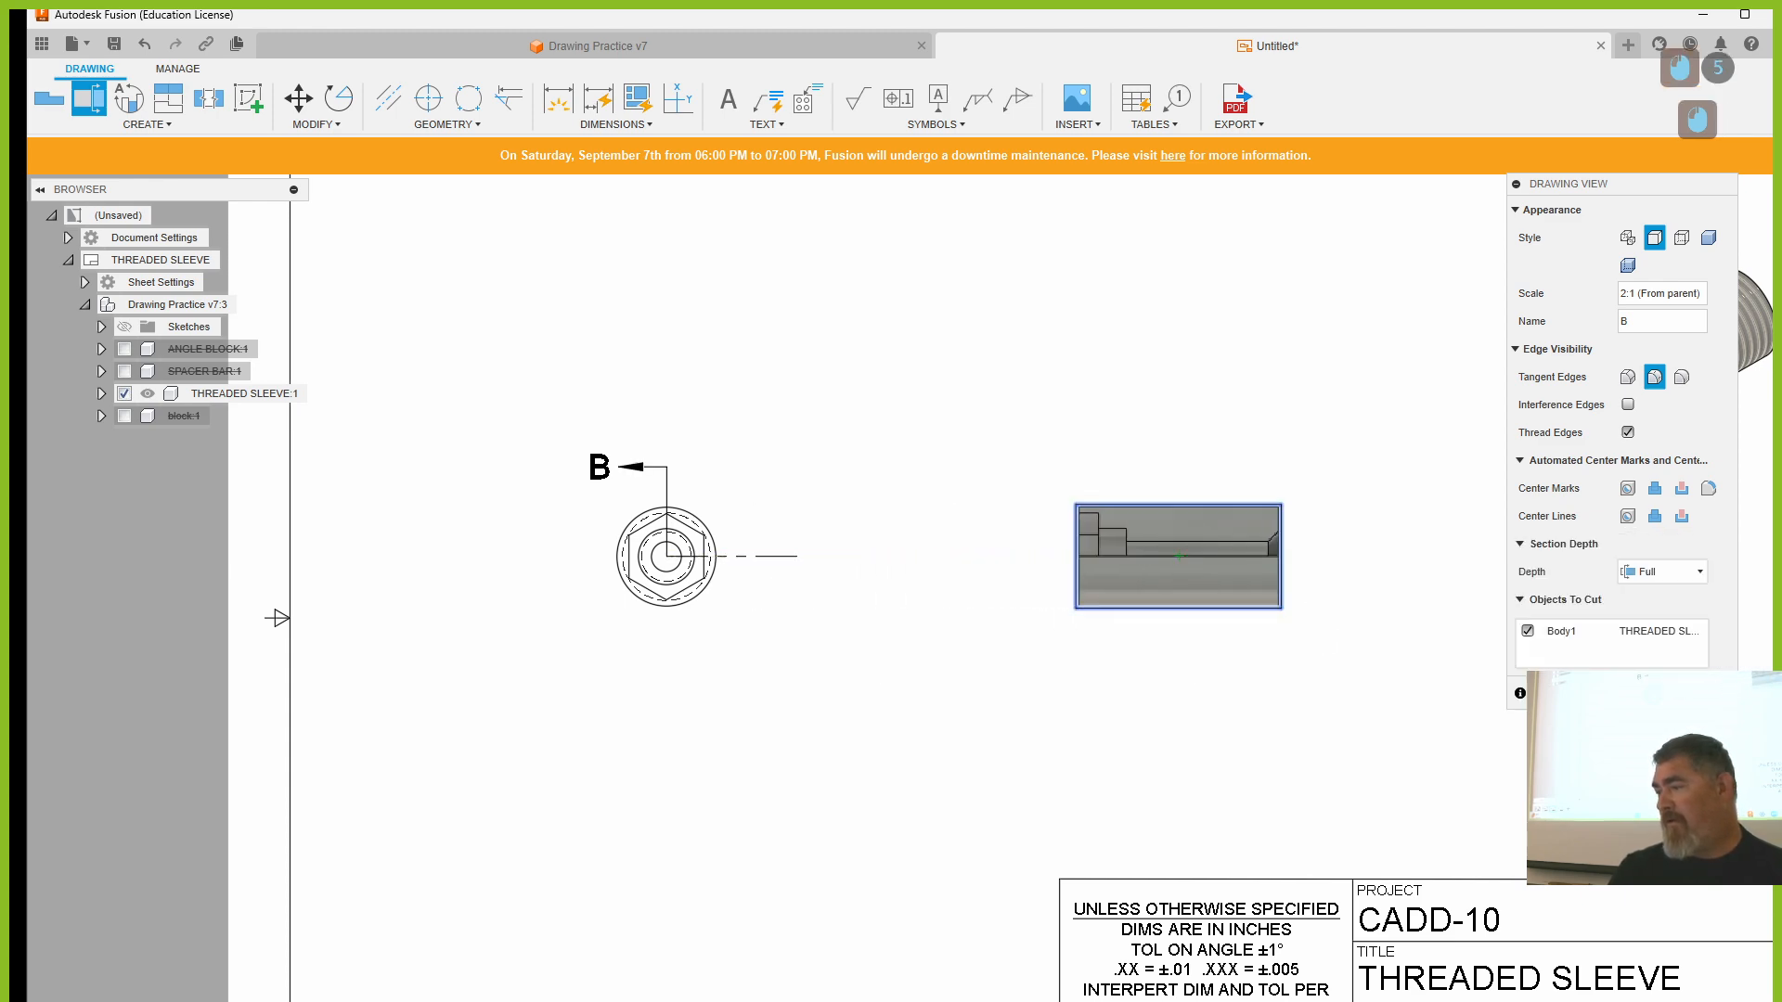
left_click(1644, 693)
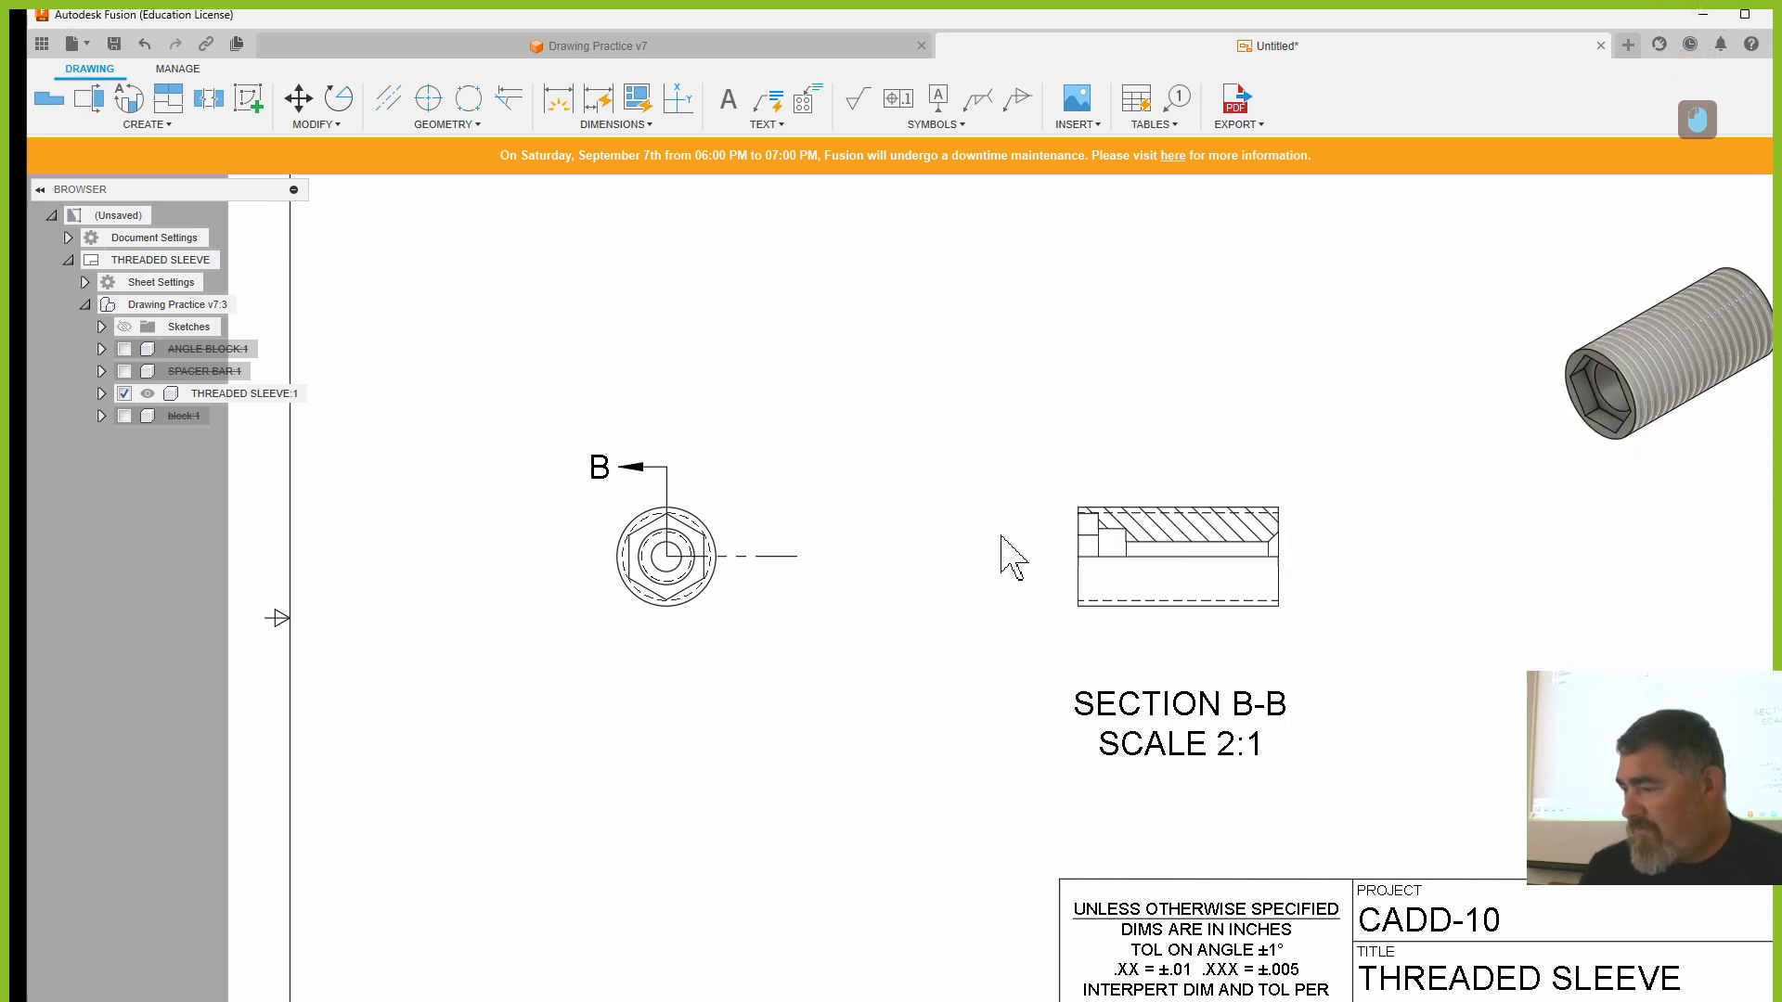
- Undo the re-created half section view B, leaving only the sleeve's base and isometric views
double_click(1160, 617)
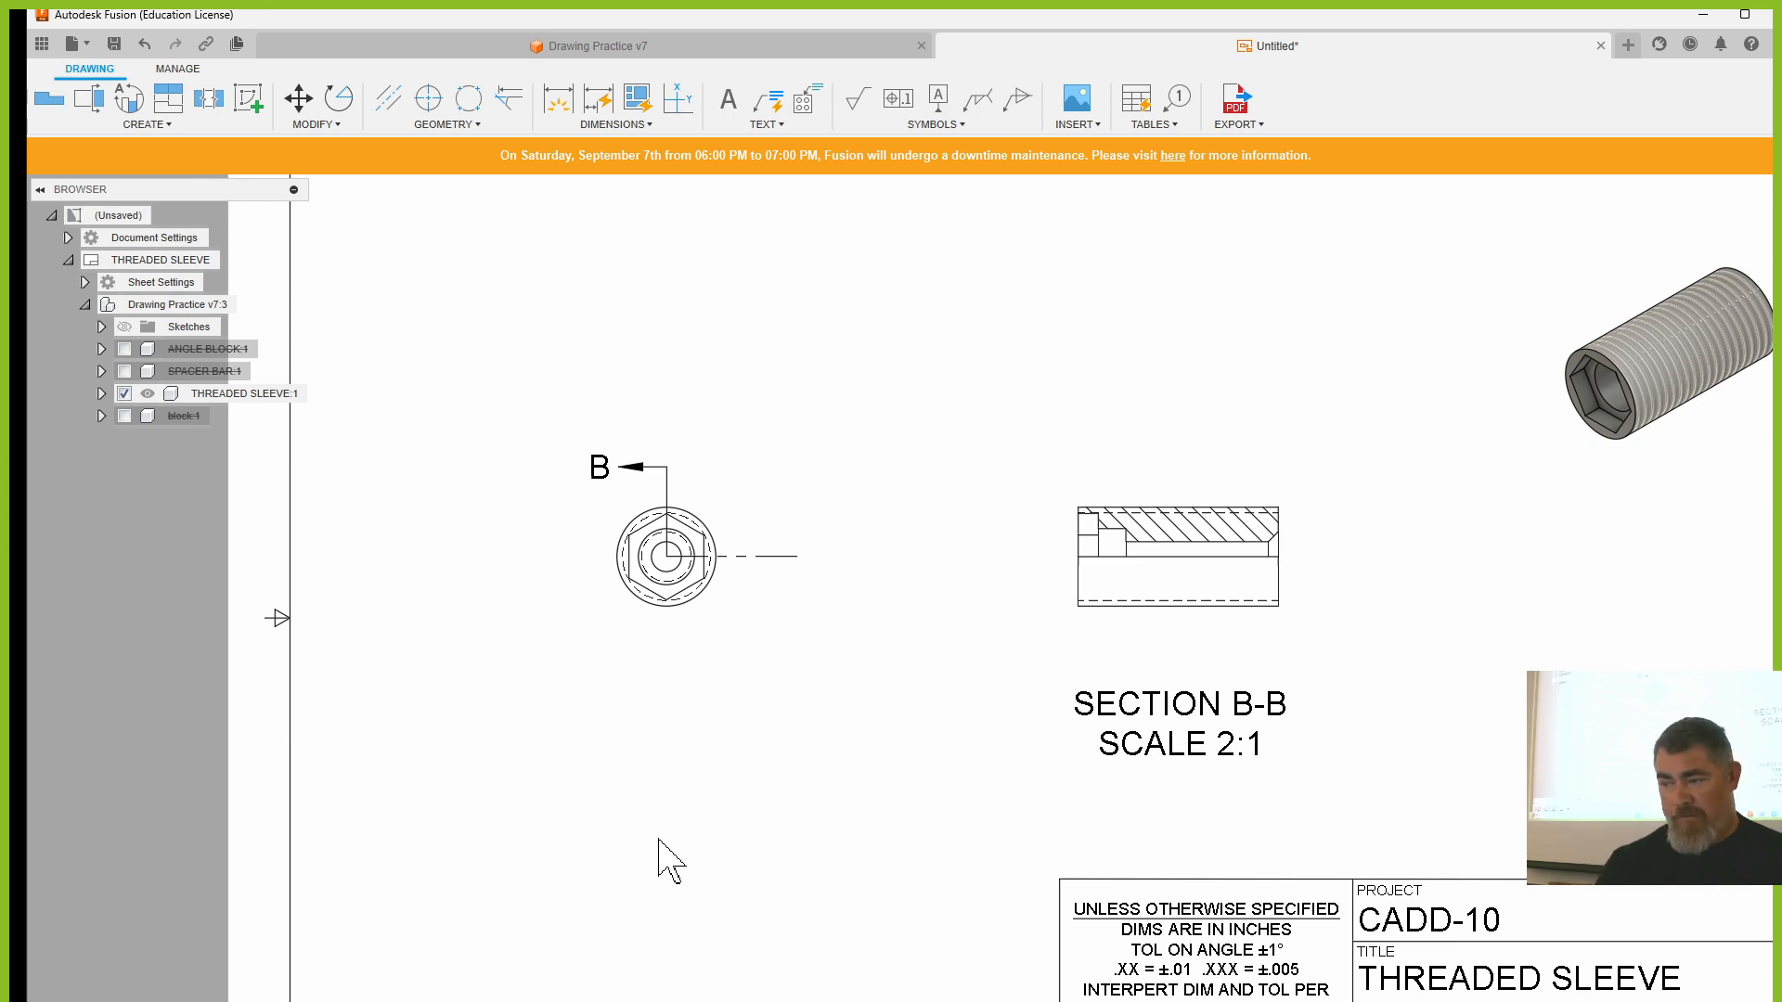
key("ctrl+z")
key("ctrl+z")
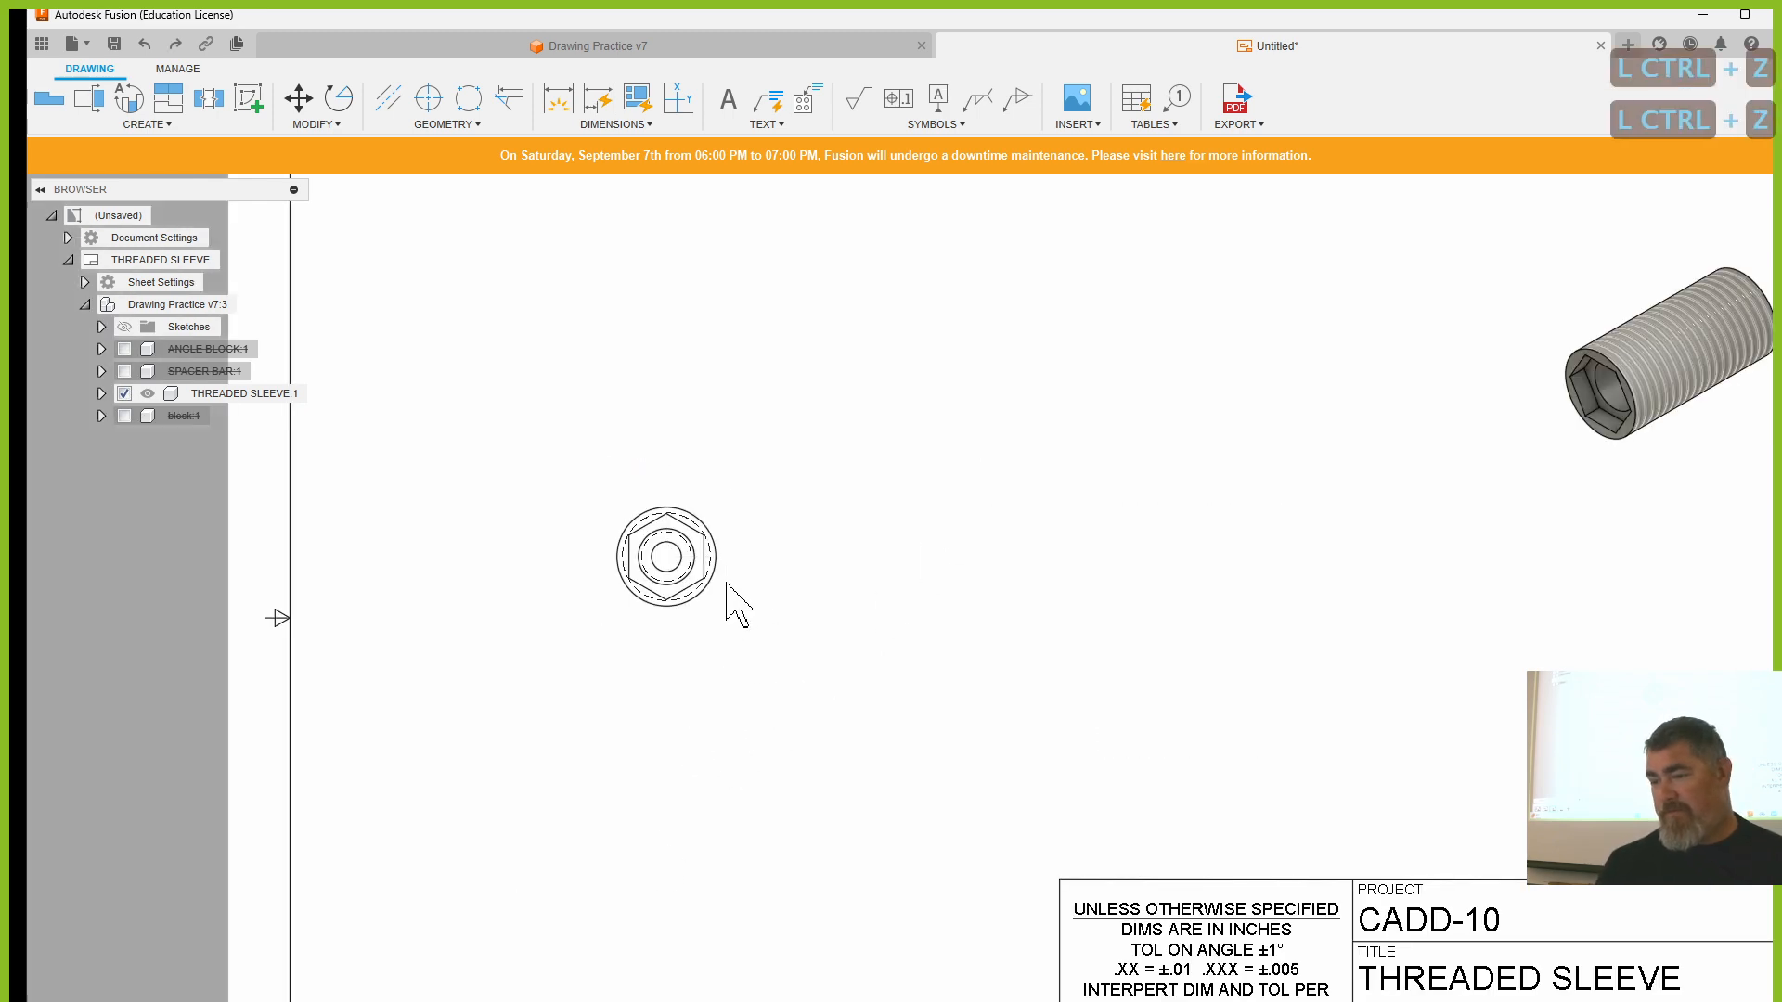
- Project a side view of the sleeve horizontally to the right of its base view
left_click(169, 98)
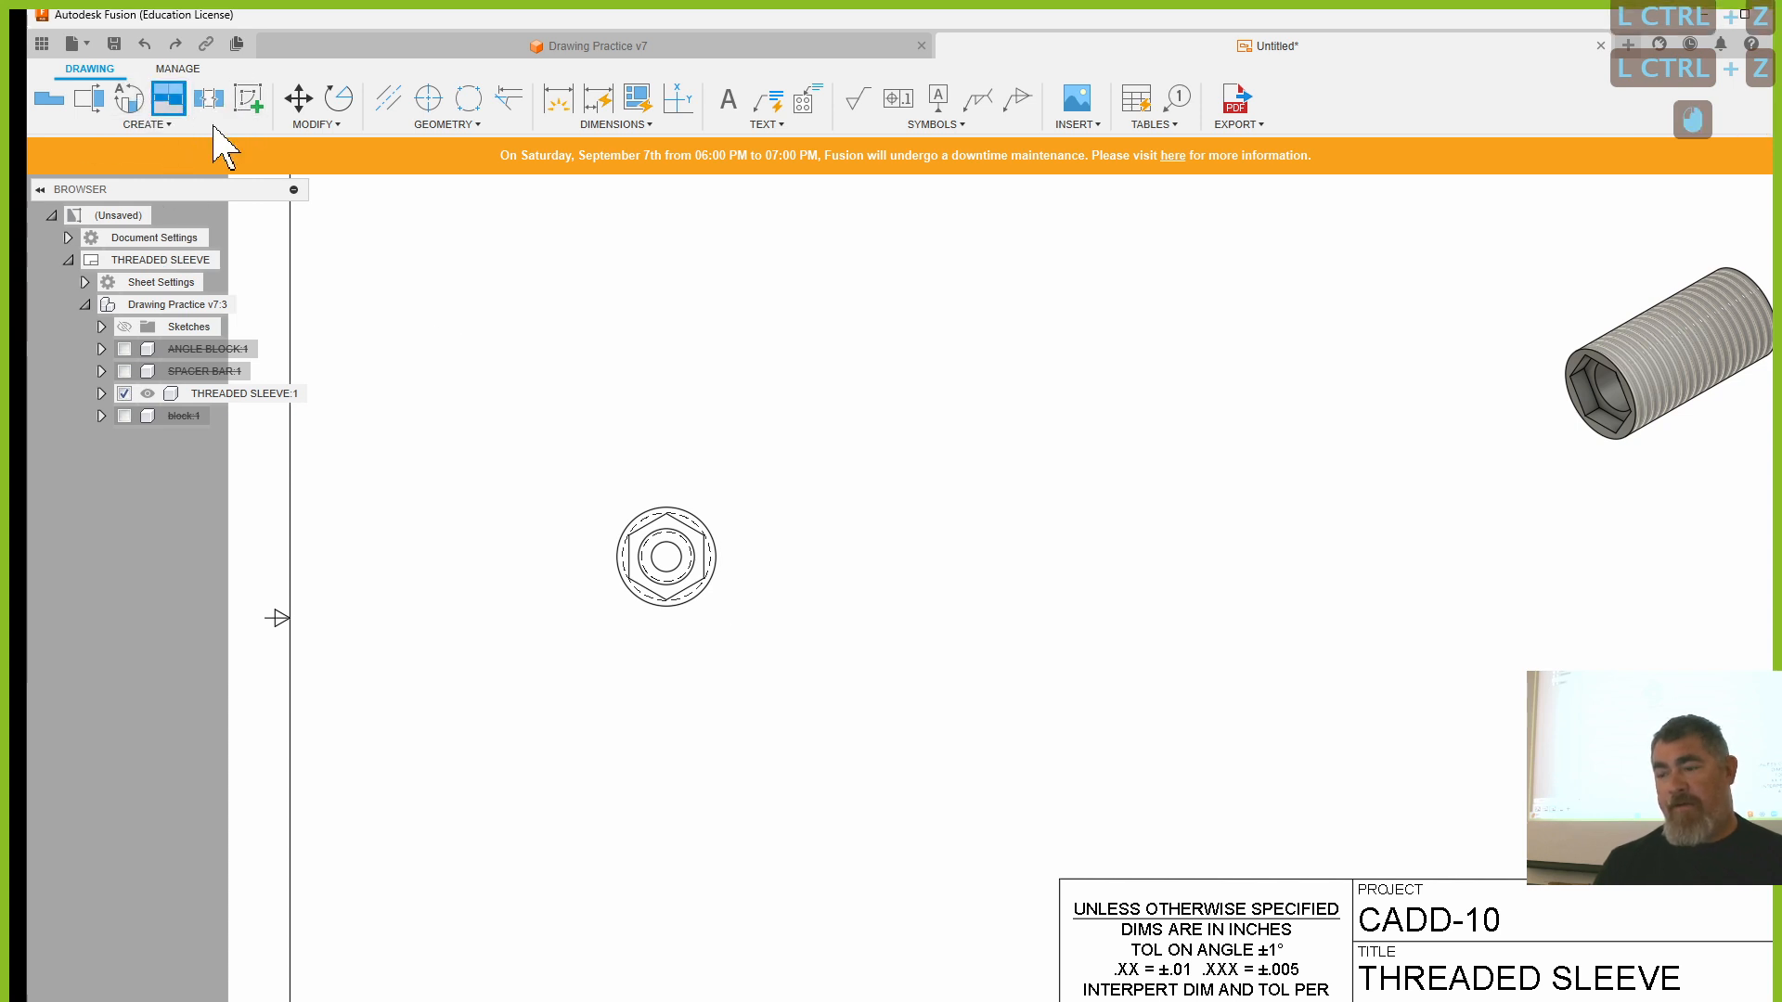
left_click(691, 584)
double_click(1196, 597)
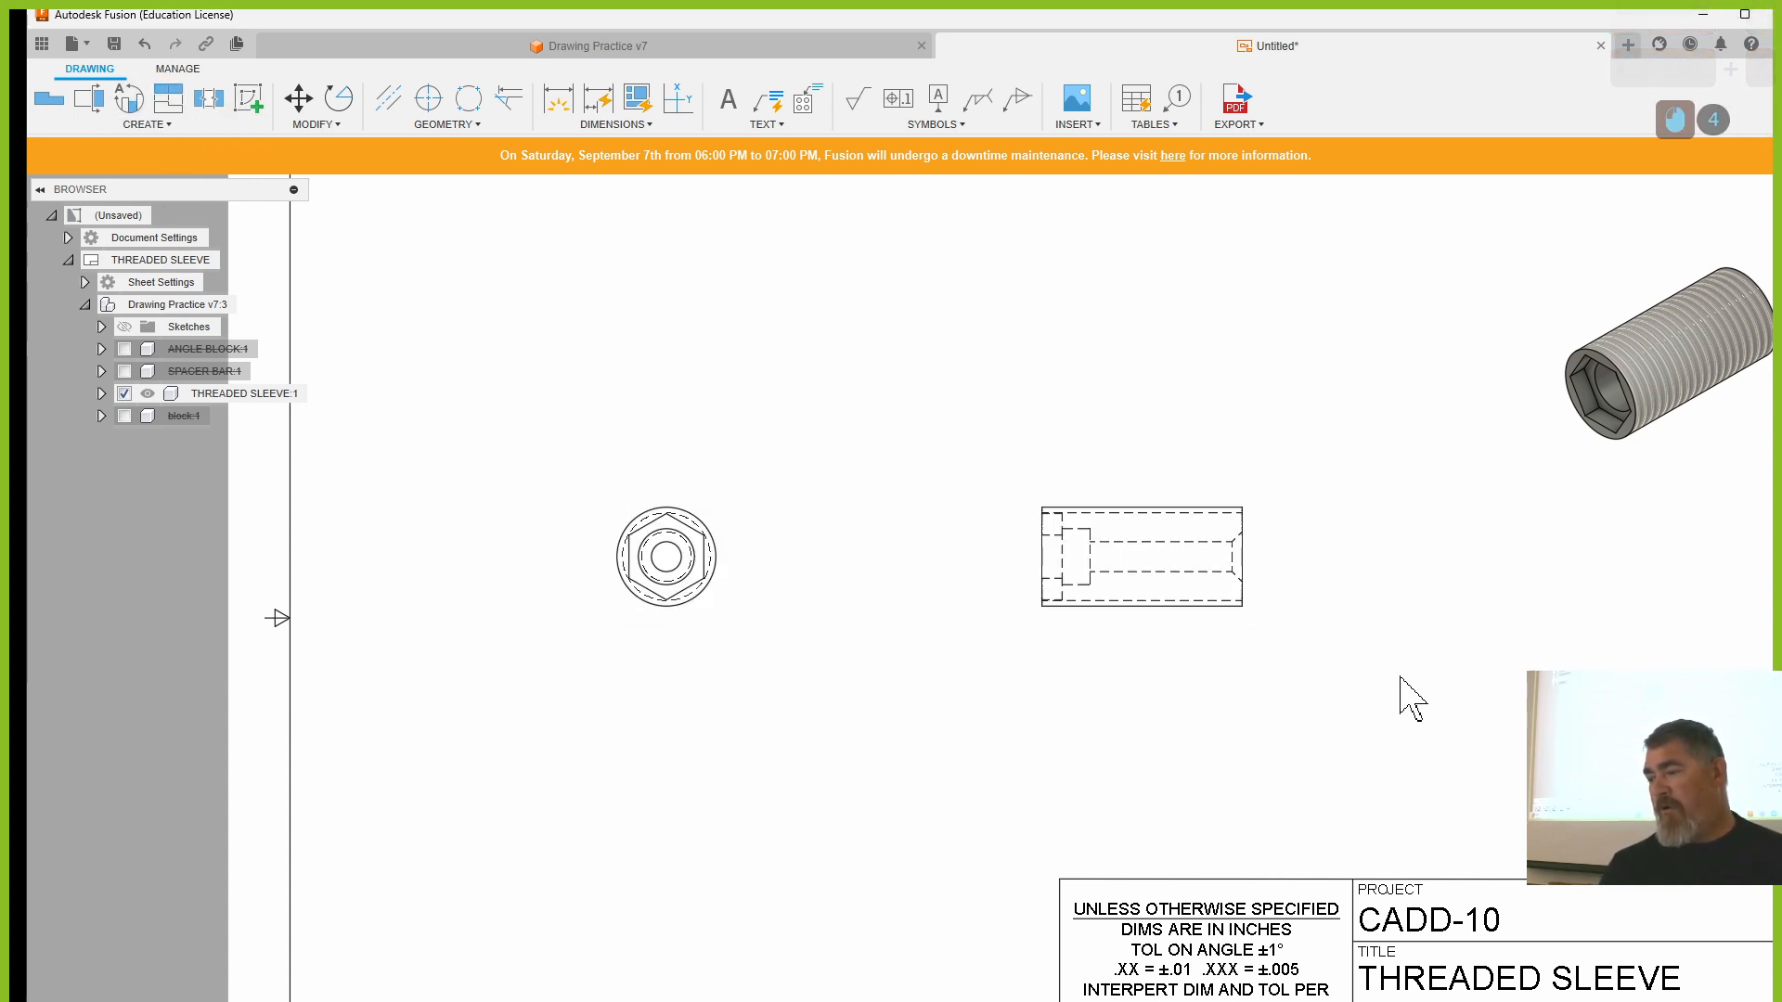
middle_click_drag(996, 395, 873, 341)
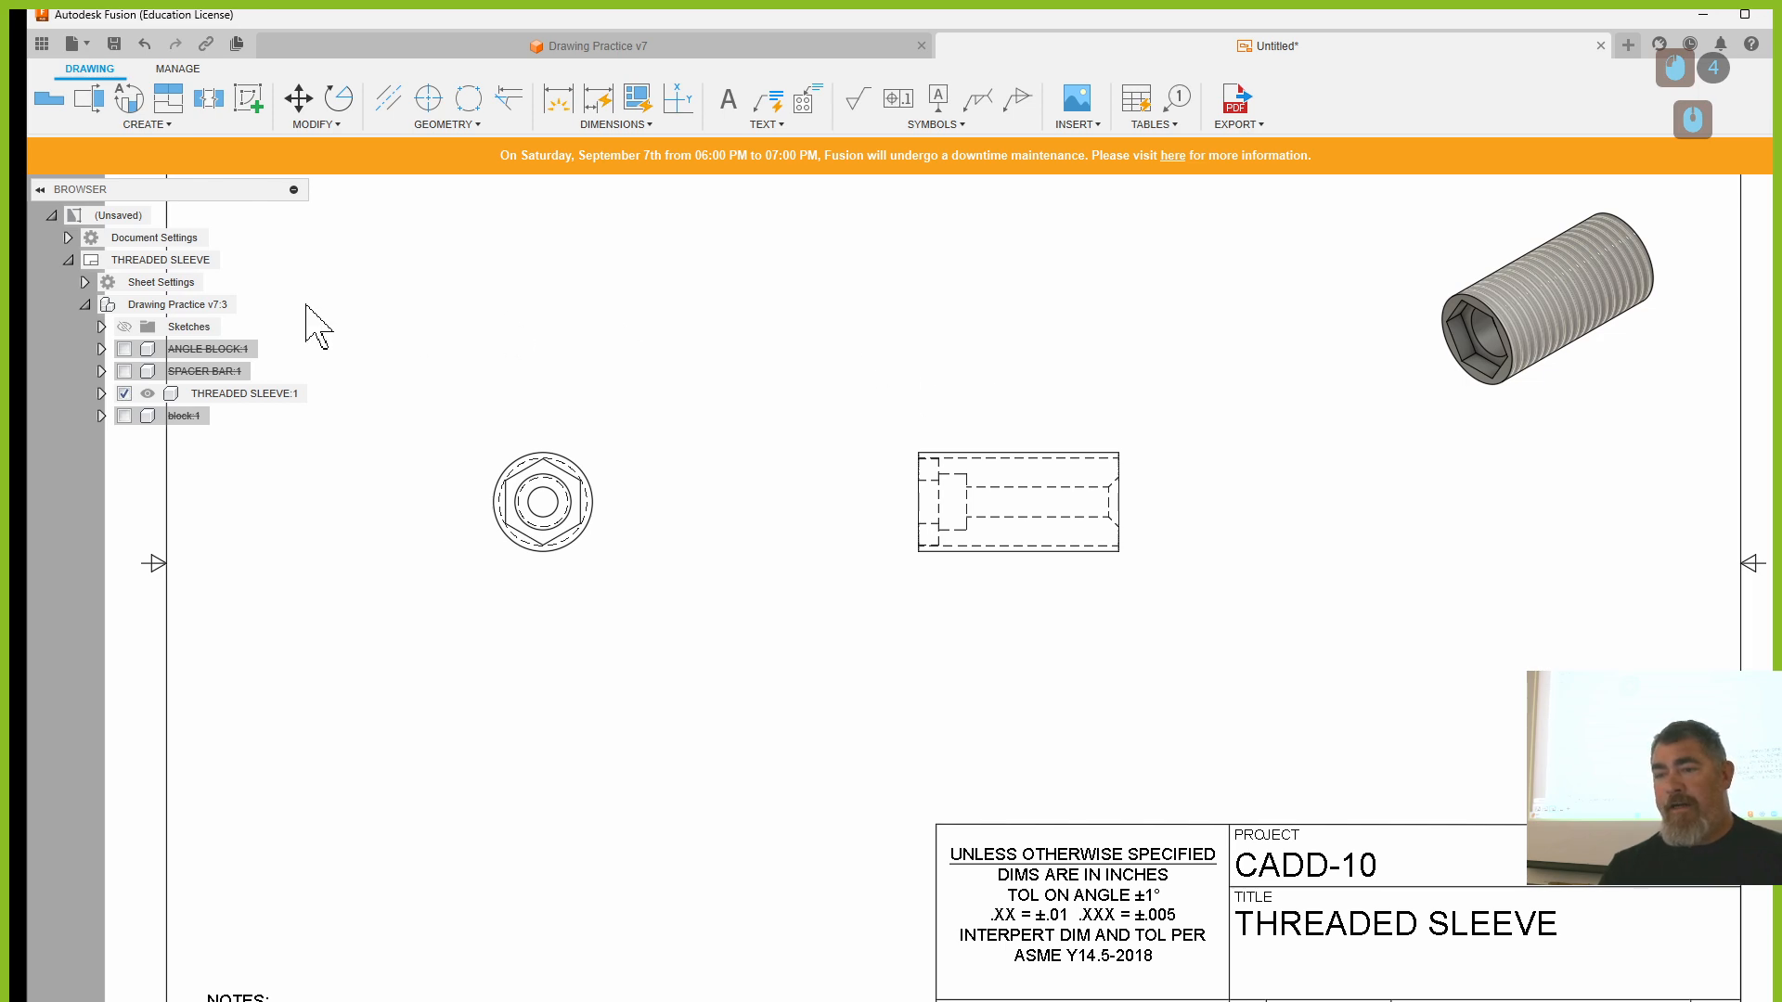
left_click(254, 104)
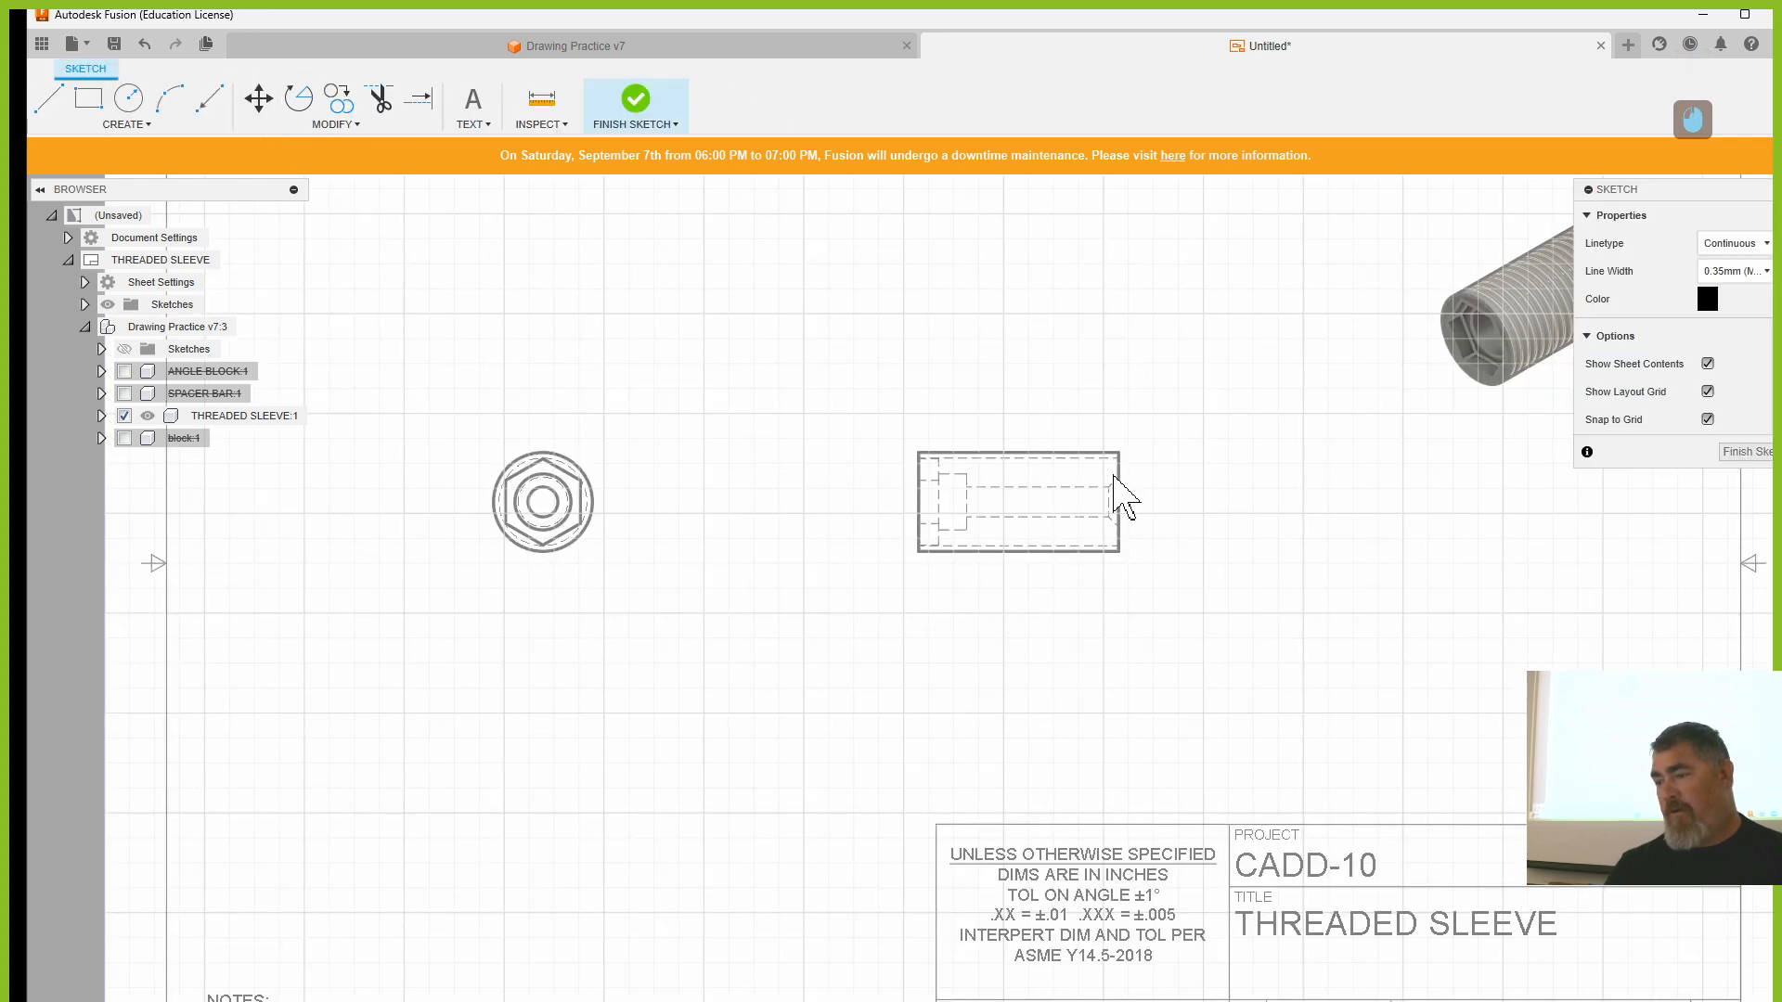
key("Escape")
key("ctrl+z")
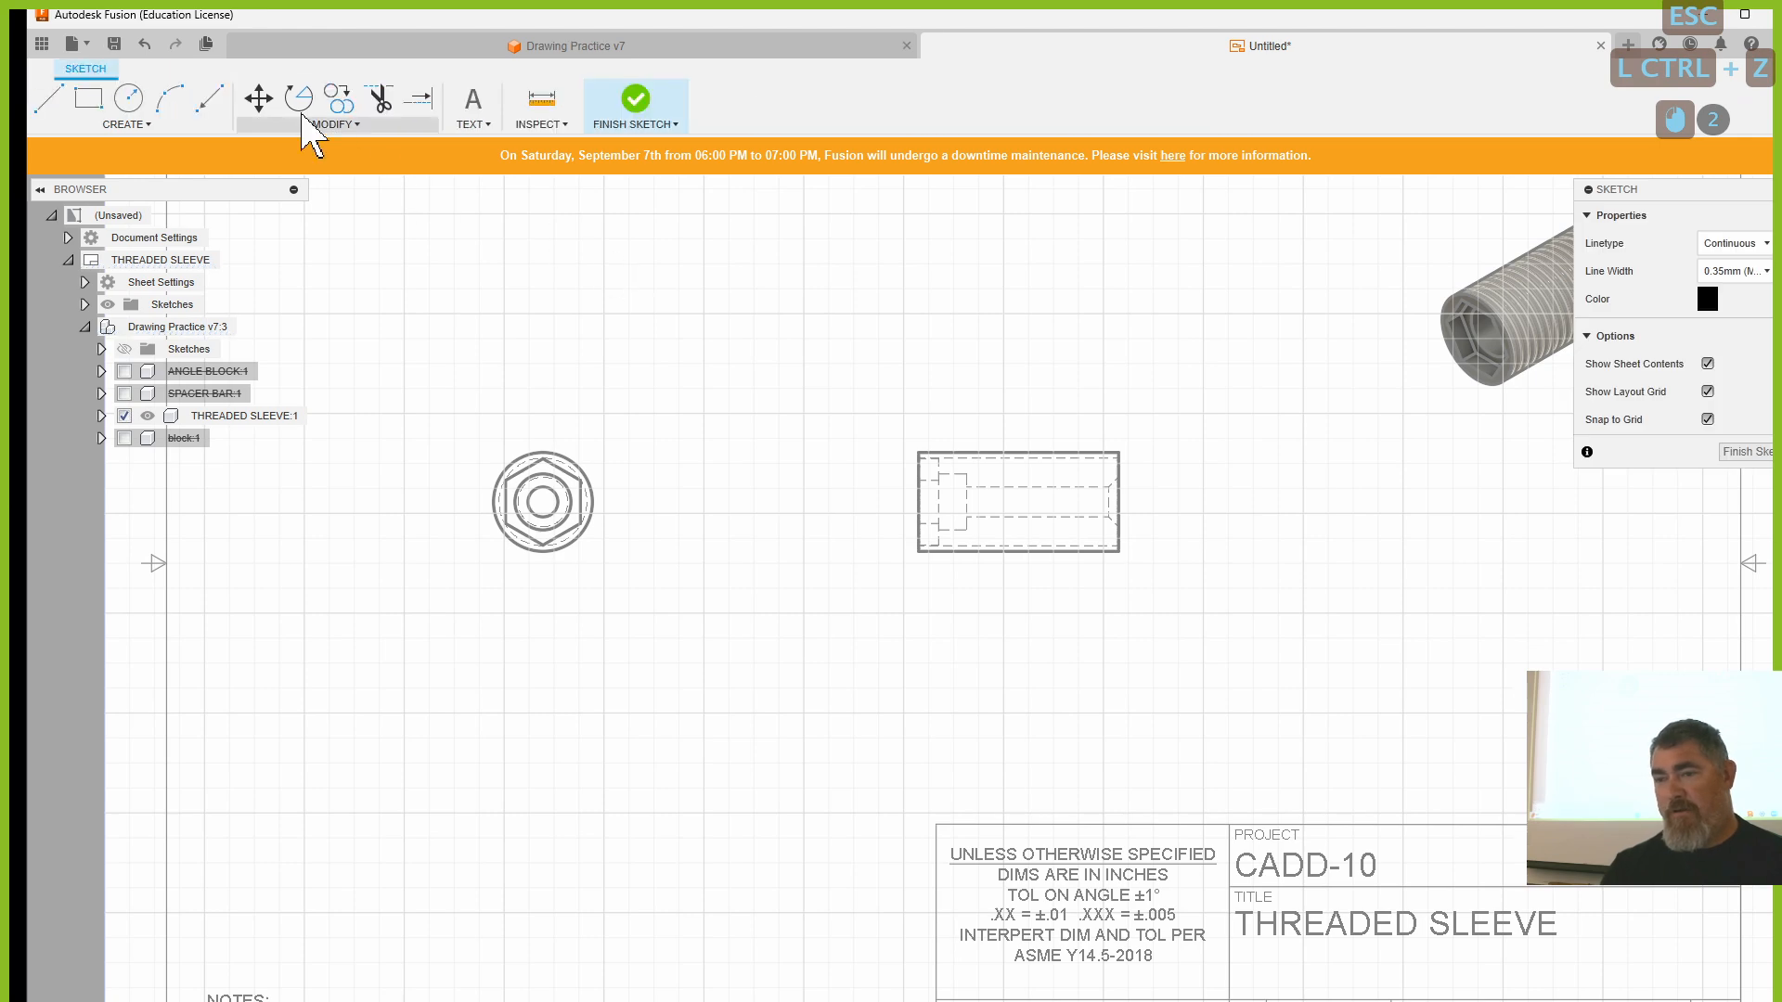
left_click(127, 124)
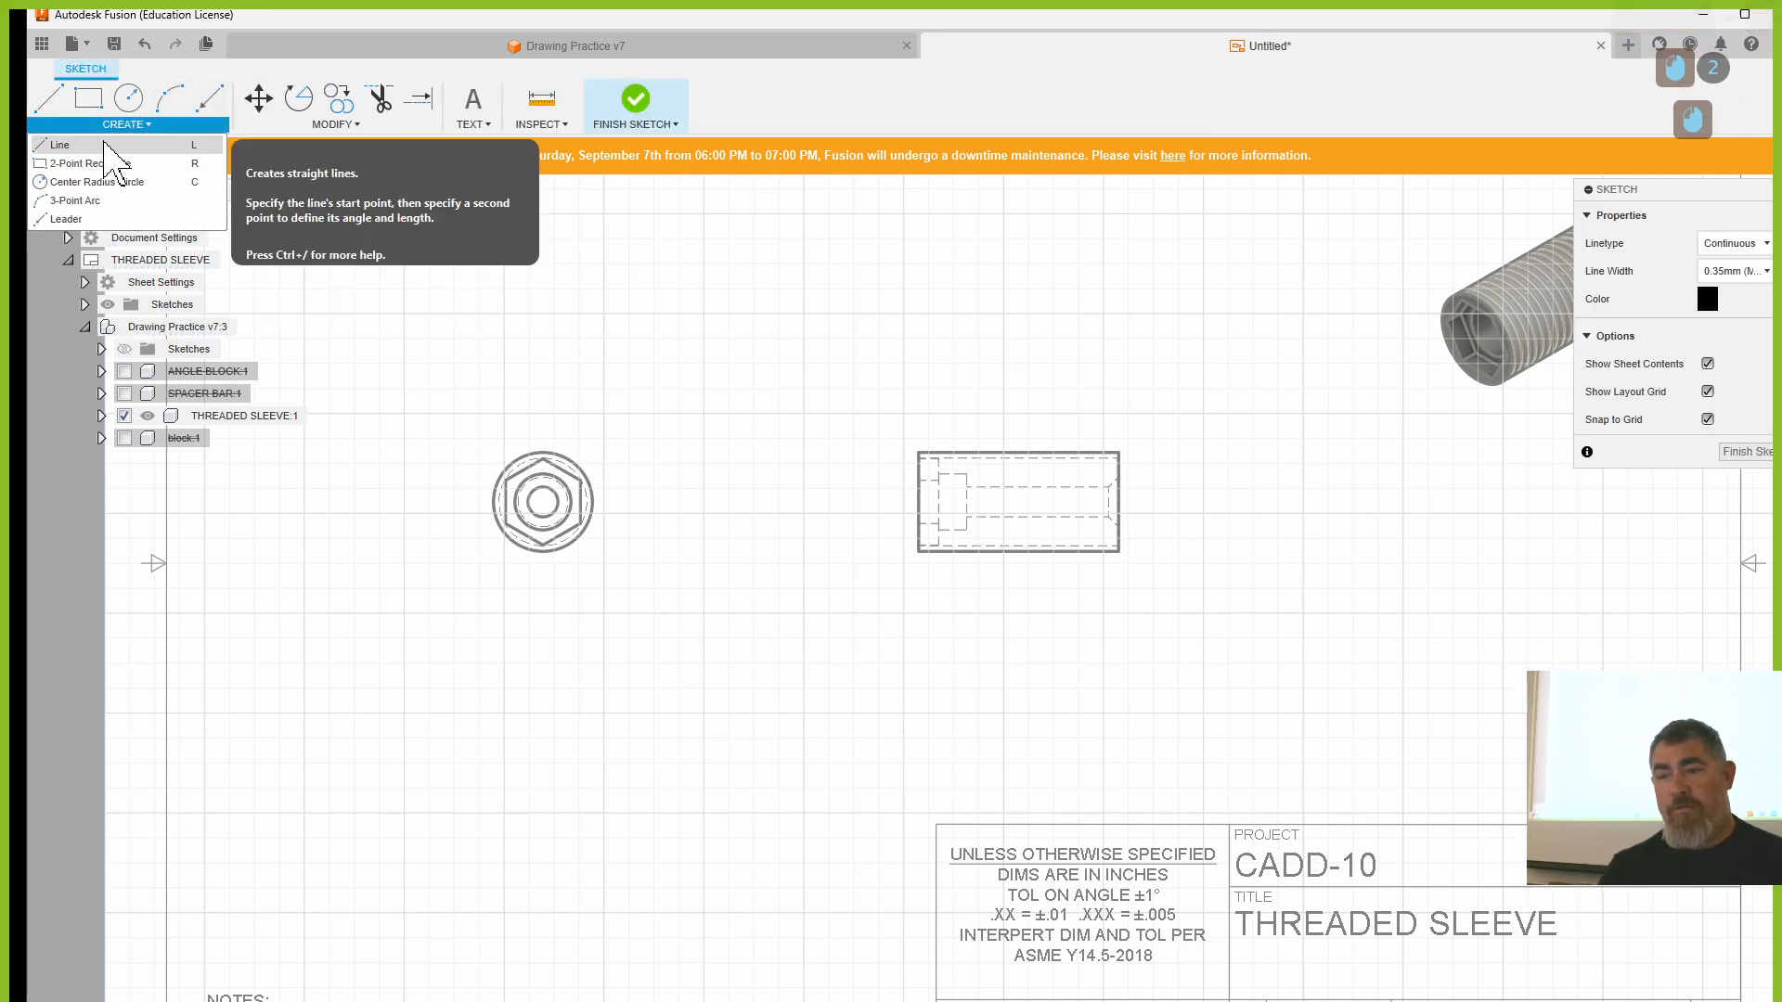
left_click(336, 124)
key("Escape")
key("Escape")
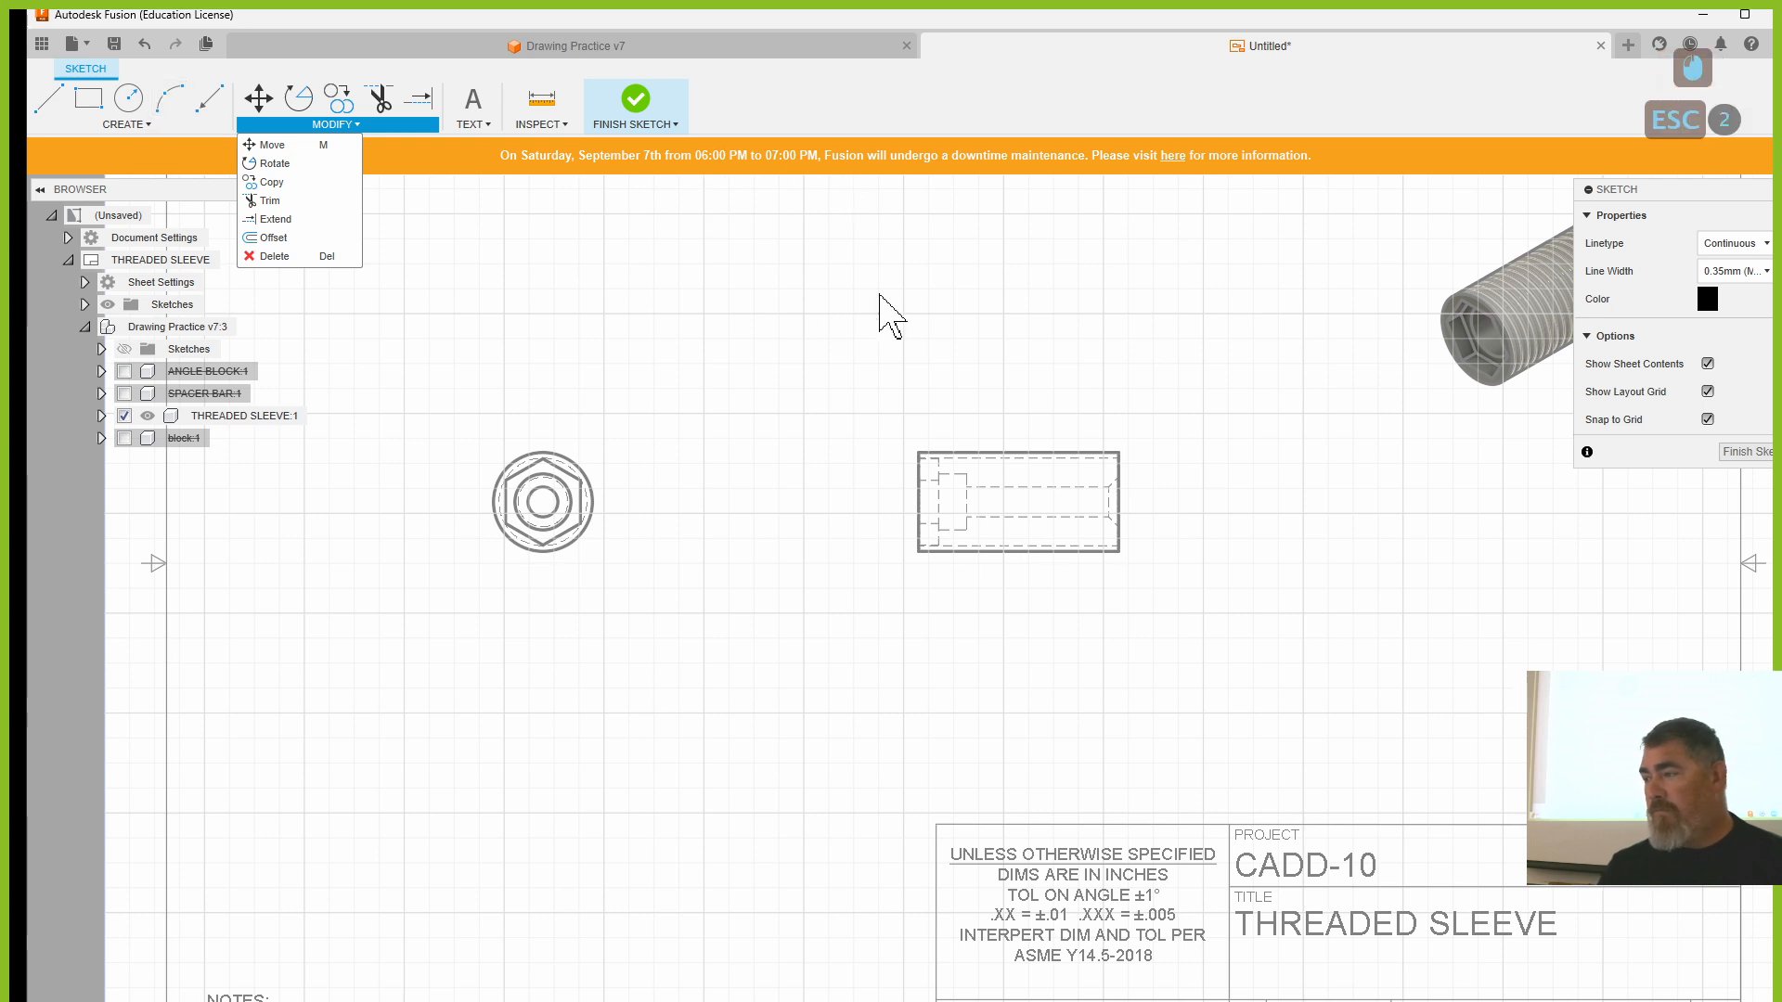
left_click(1732, 453)
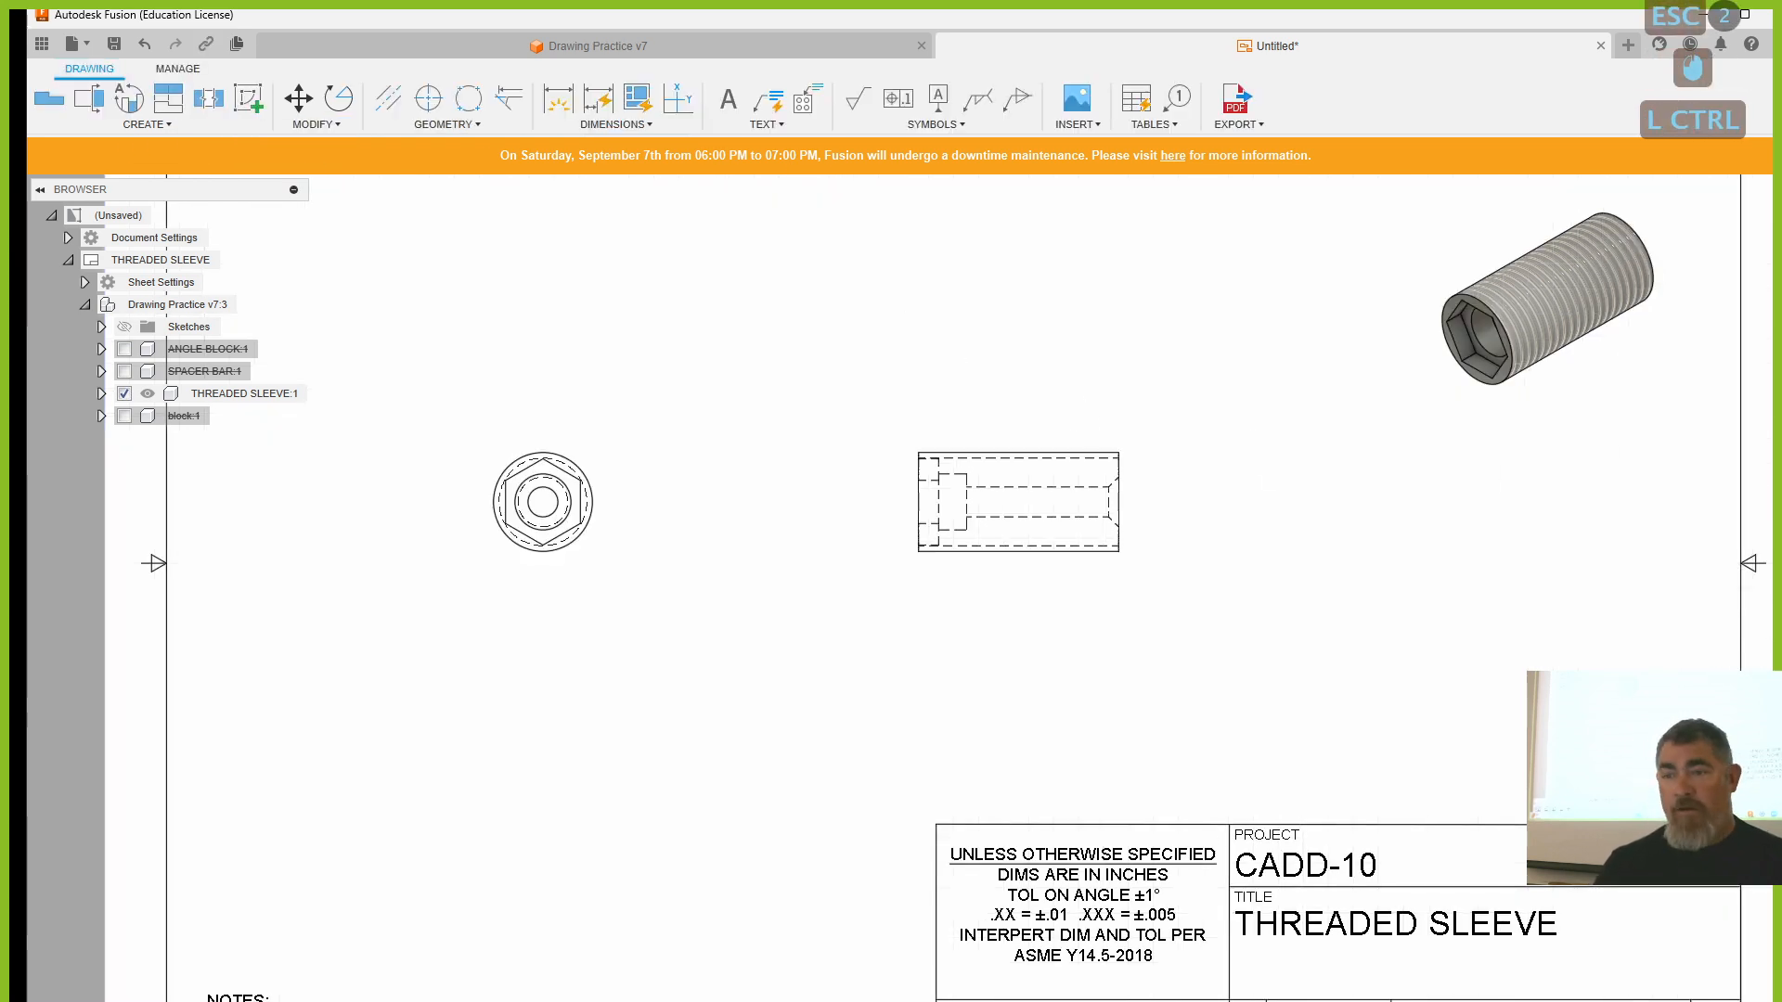
- Draw a closed breakout section profile around the chamfered end of the sleeve's projected side view
left_click(146, 125)
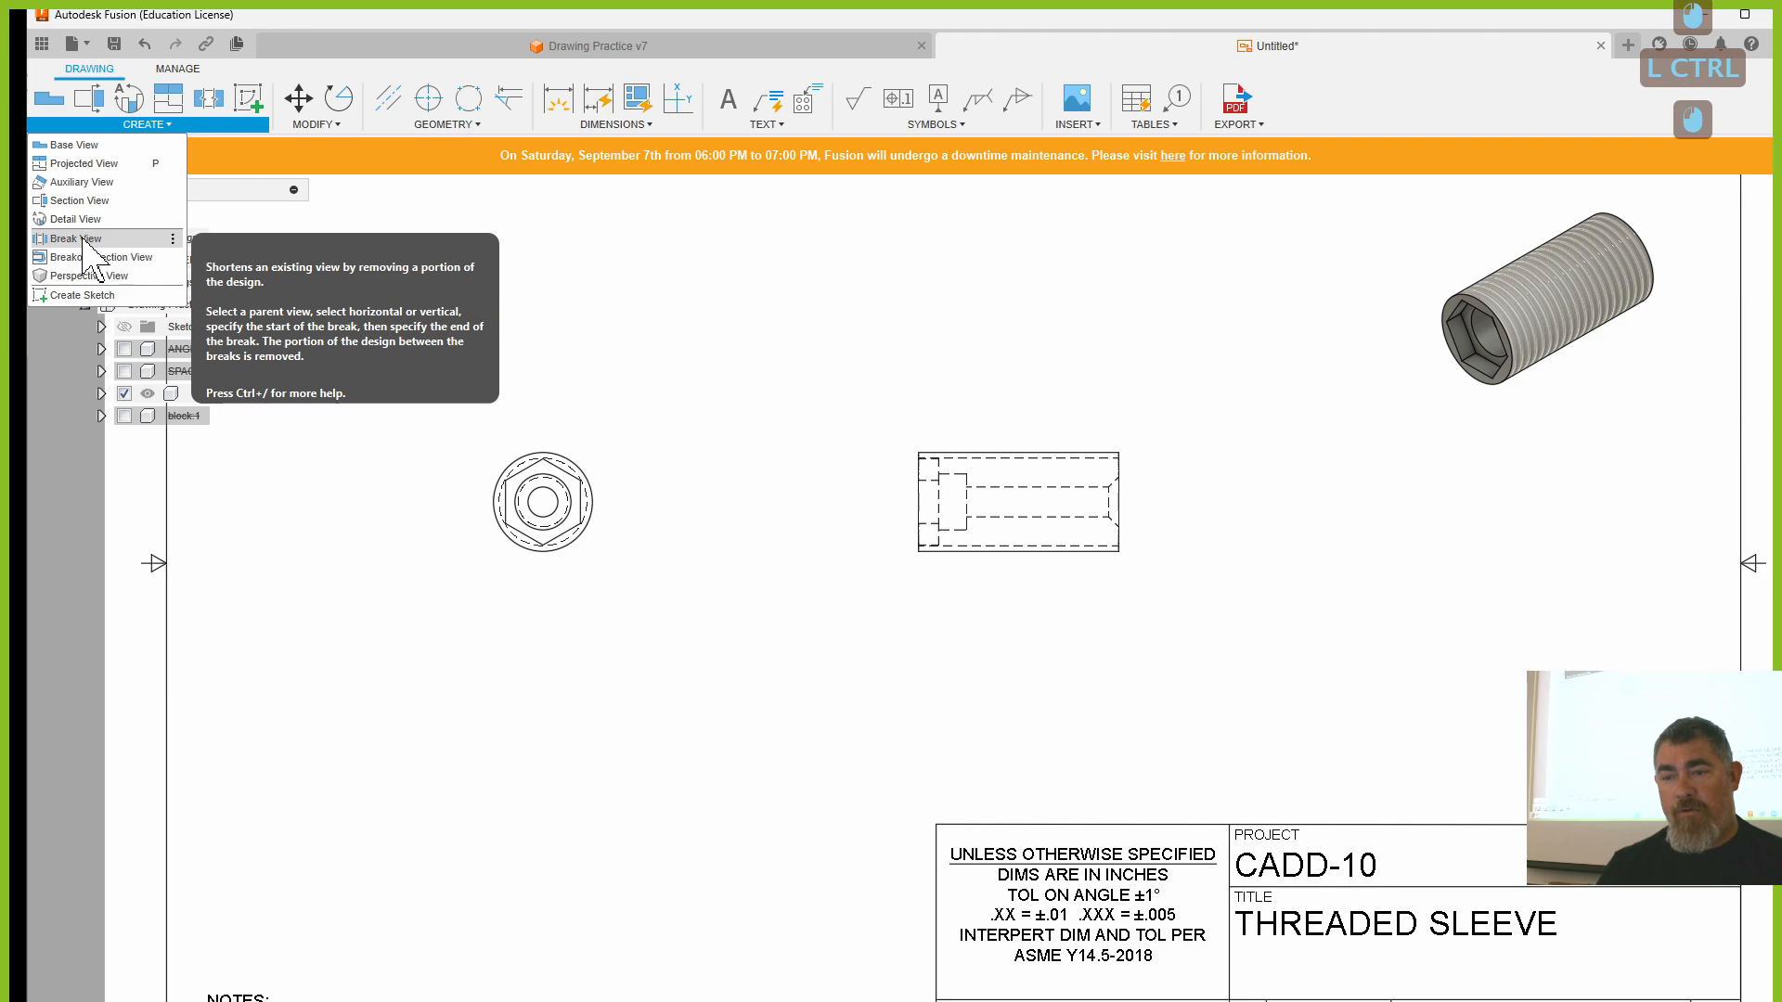
left_click(97, 257)
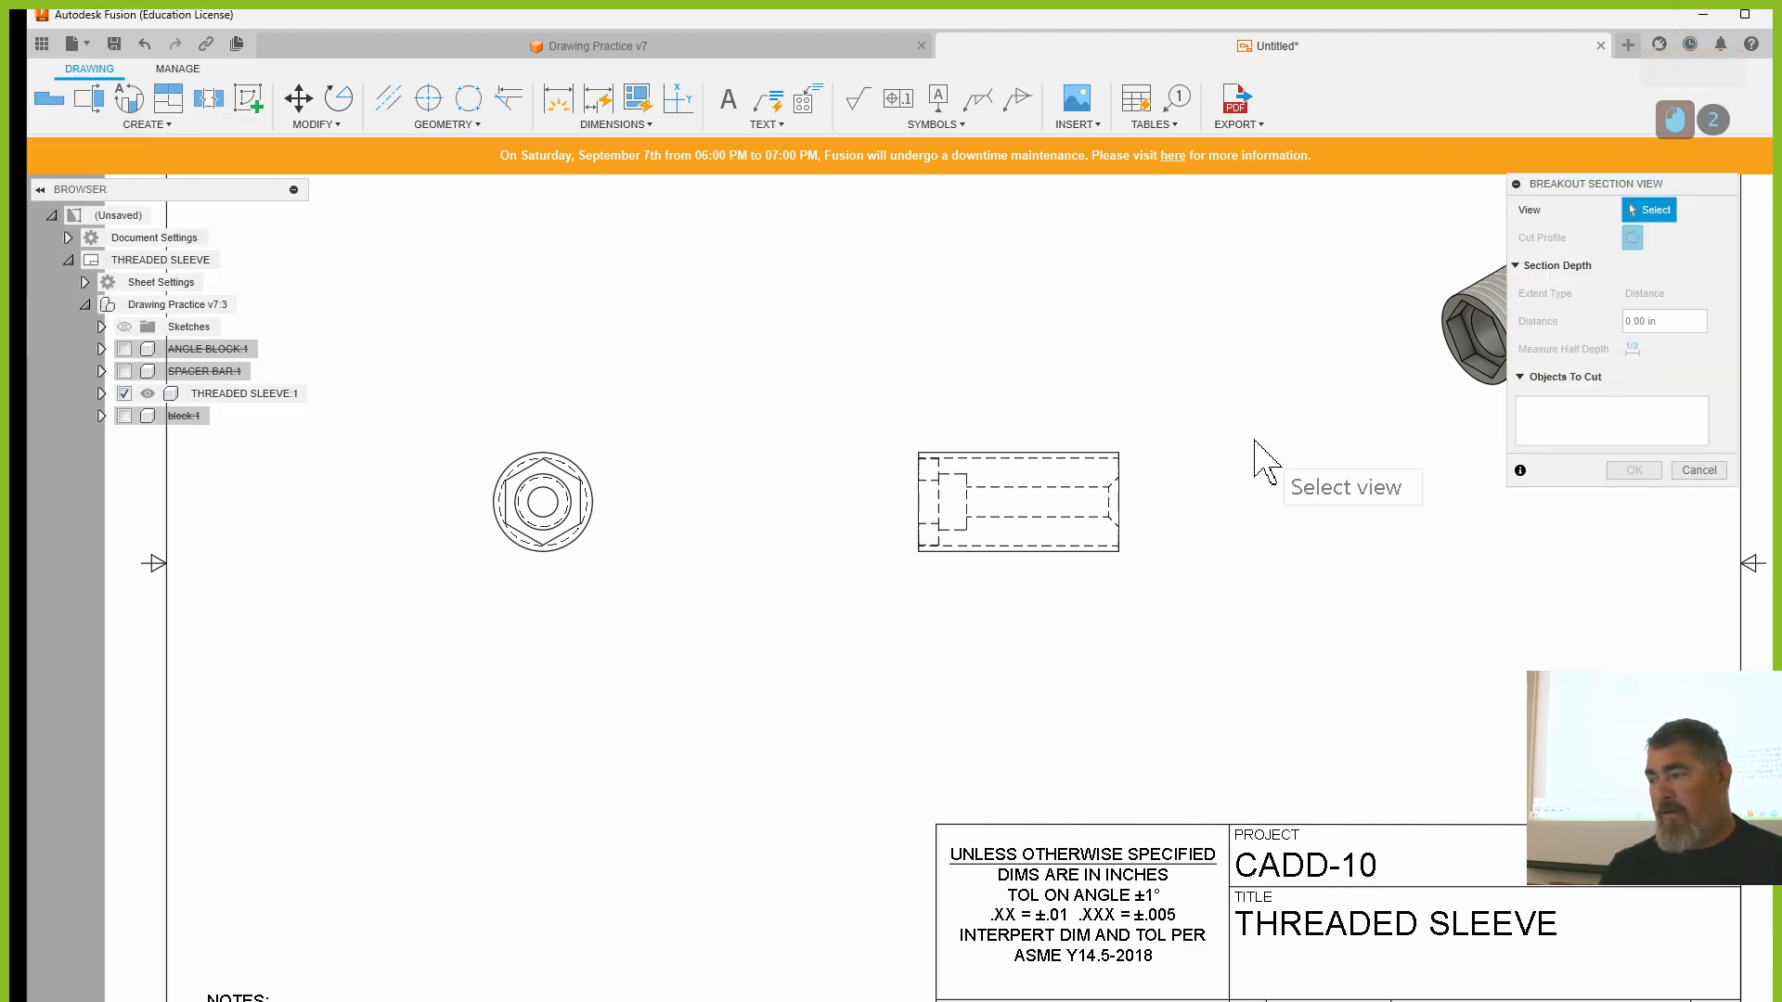
left_click(1111, 501)
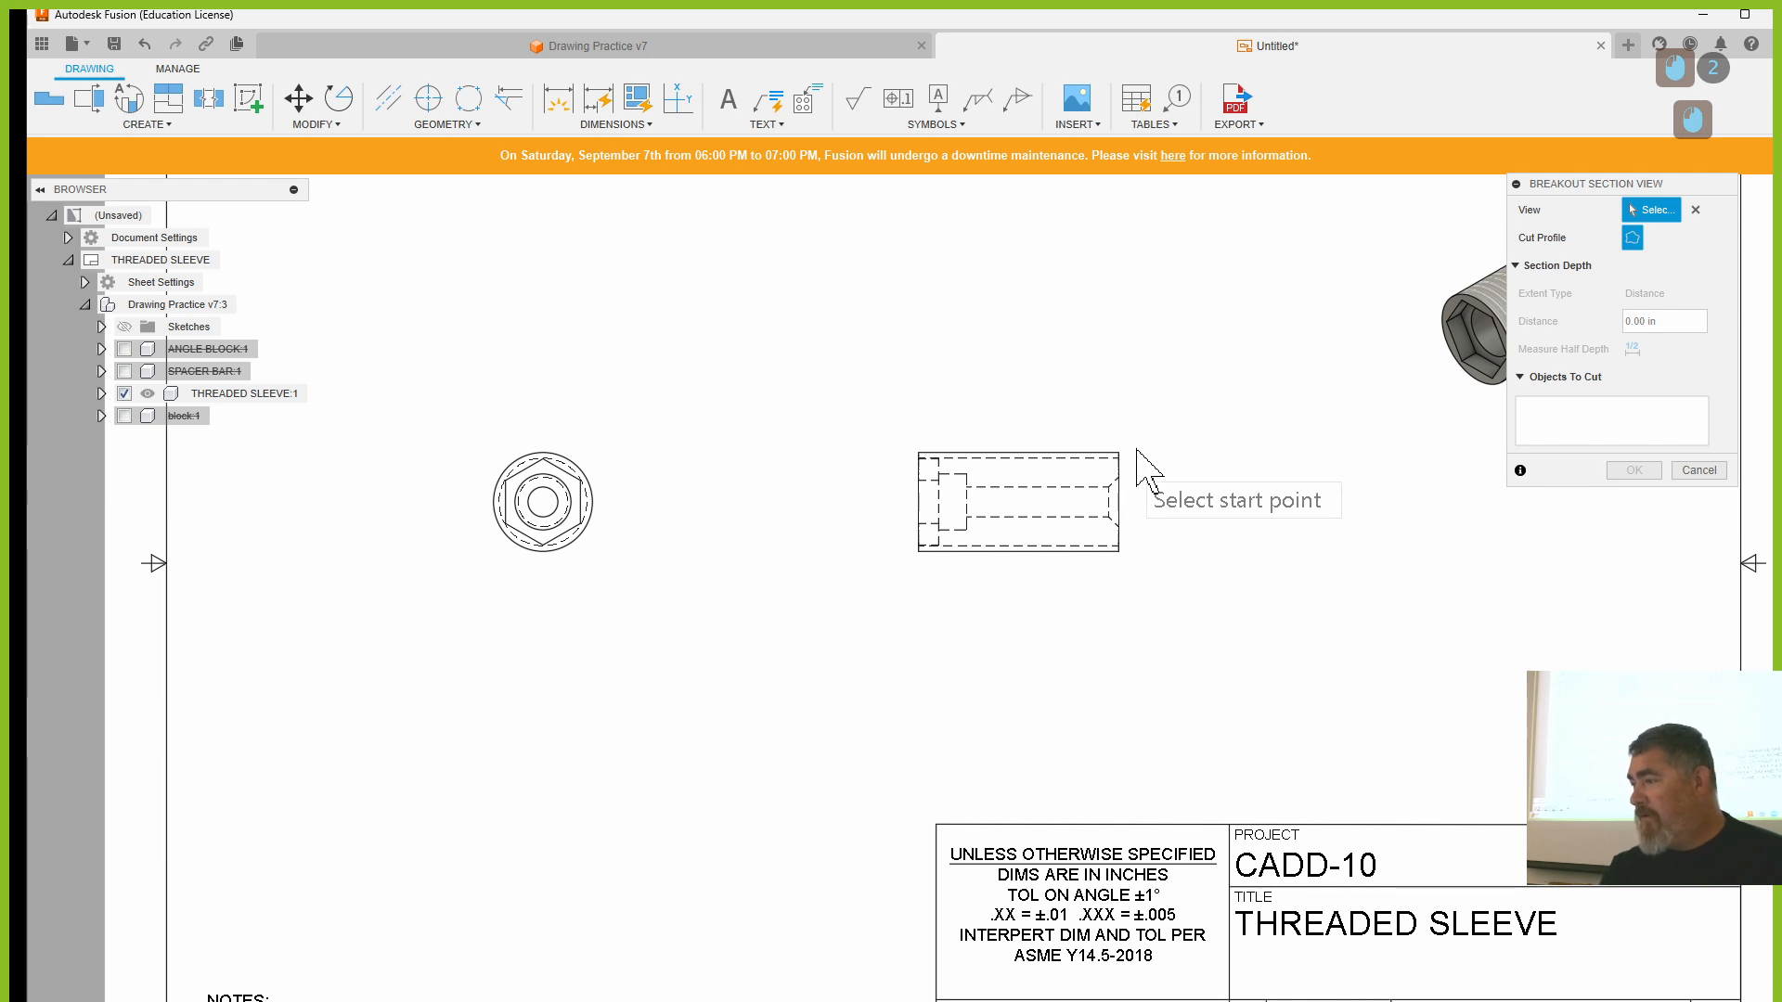
left_click(1634, 239)
left_click(1141, 415)
left_click(1096, 460)
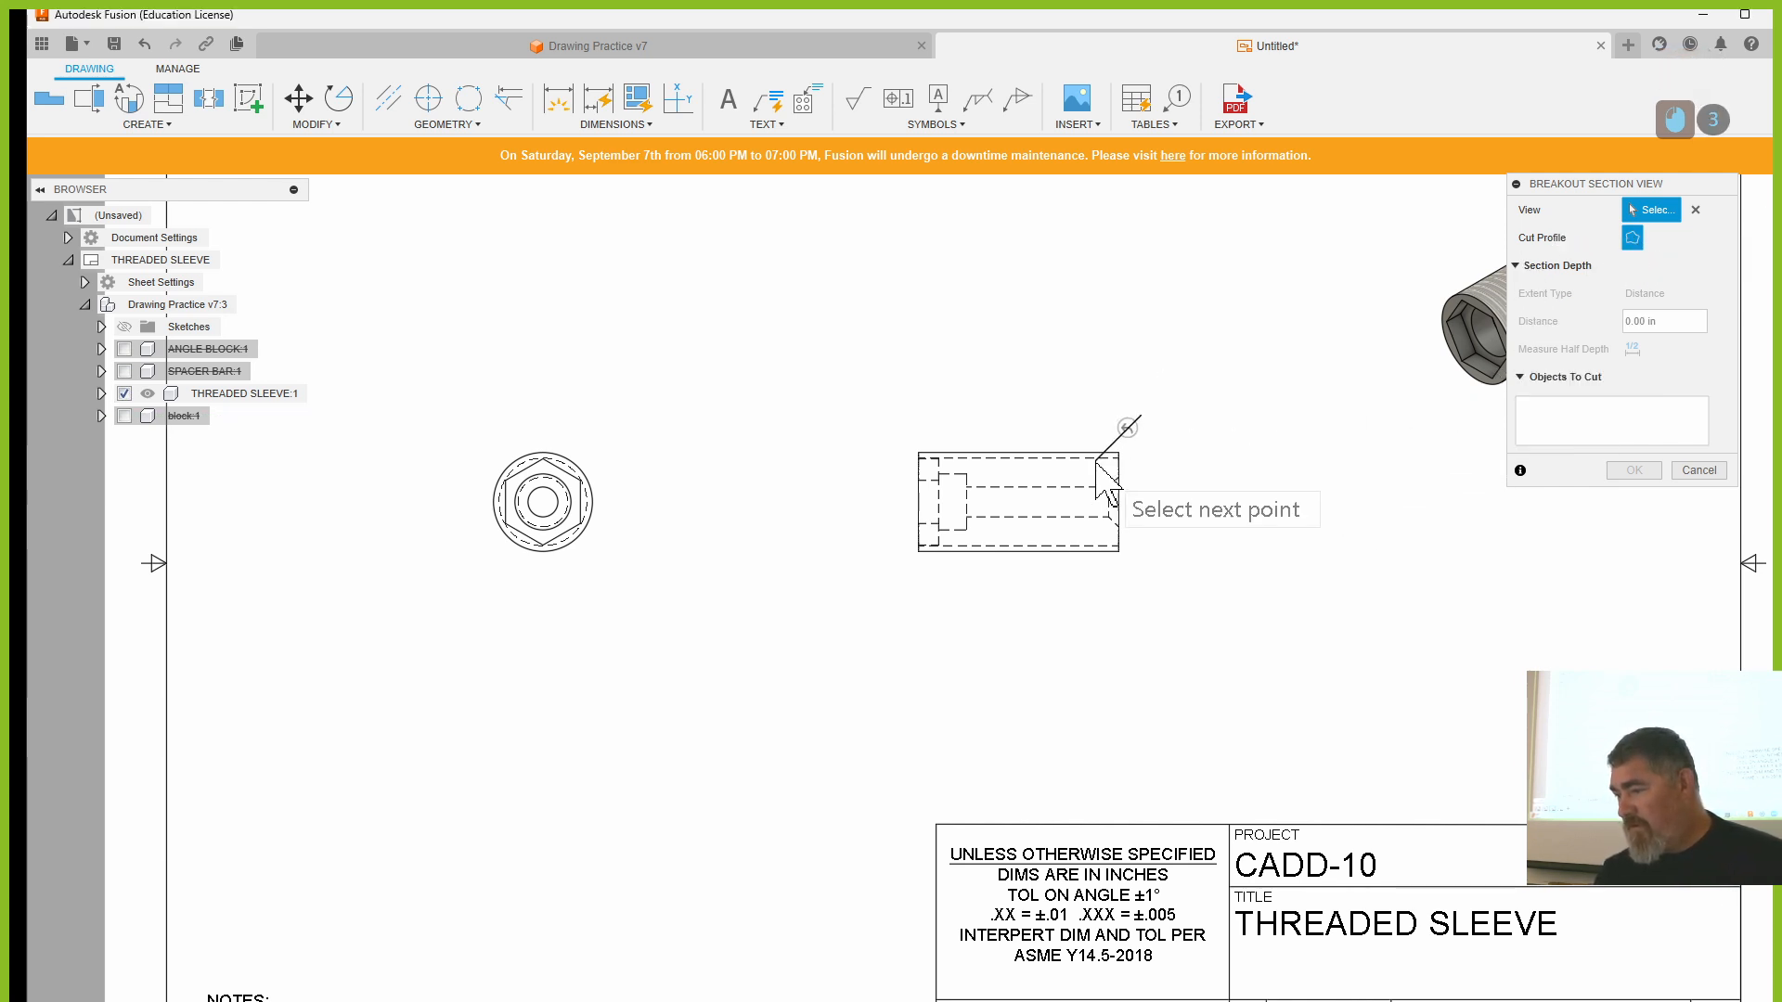
left_click(1087, 491)
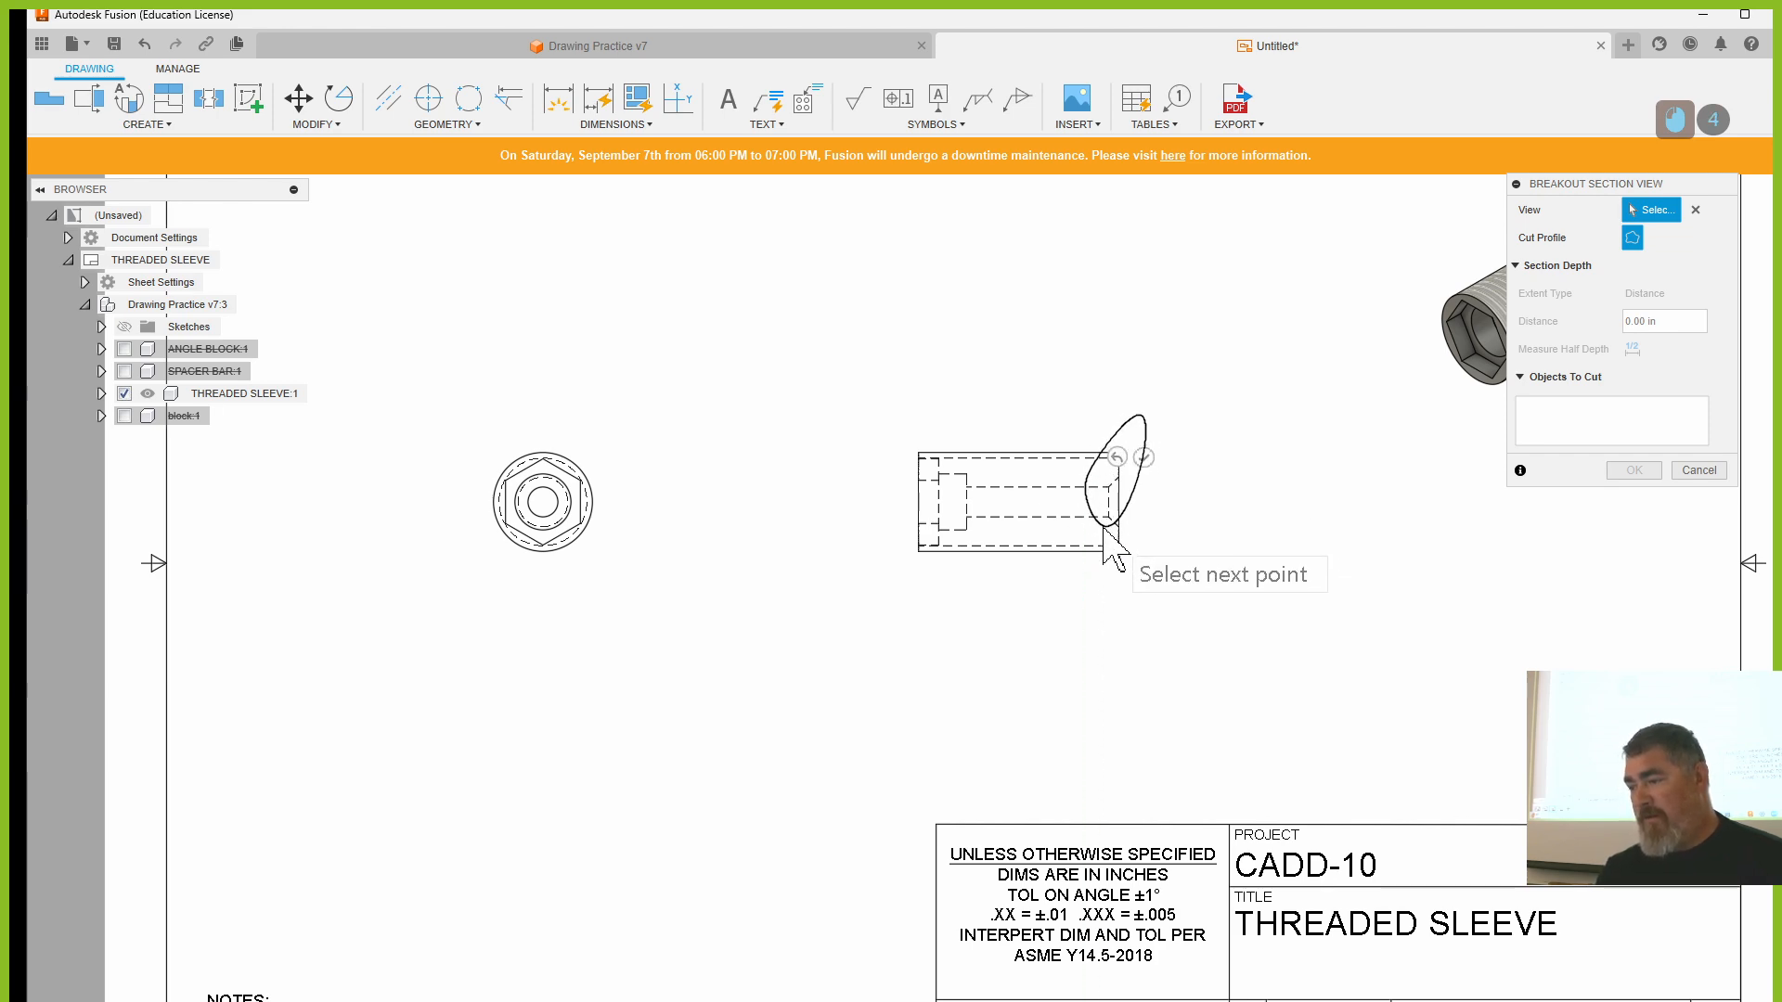
left_click(1104, 527)
left_click(1059, 570)
left_click(1128, 599)
left_click(1168, 515)
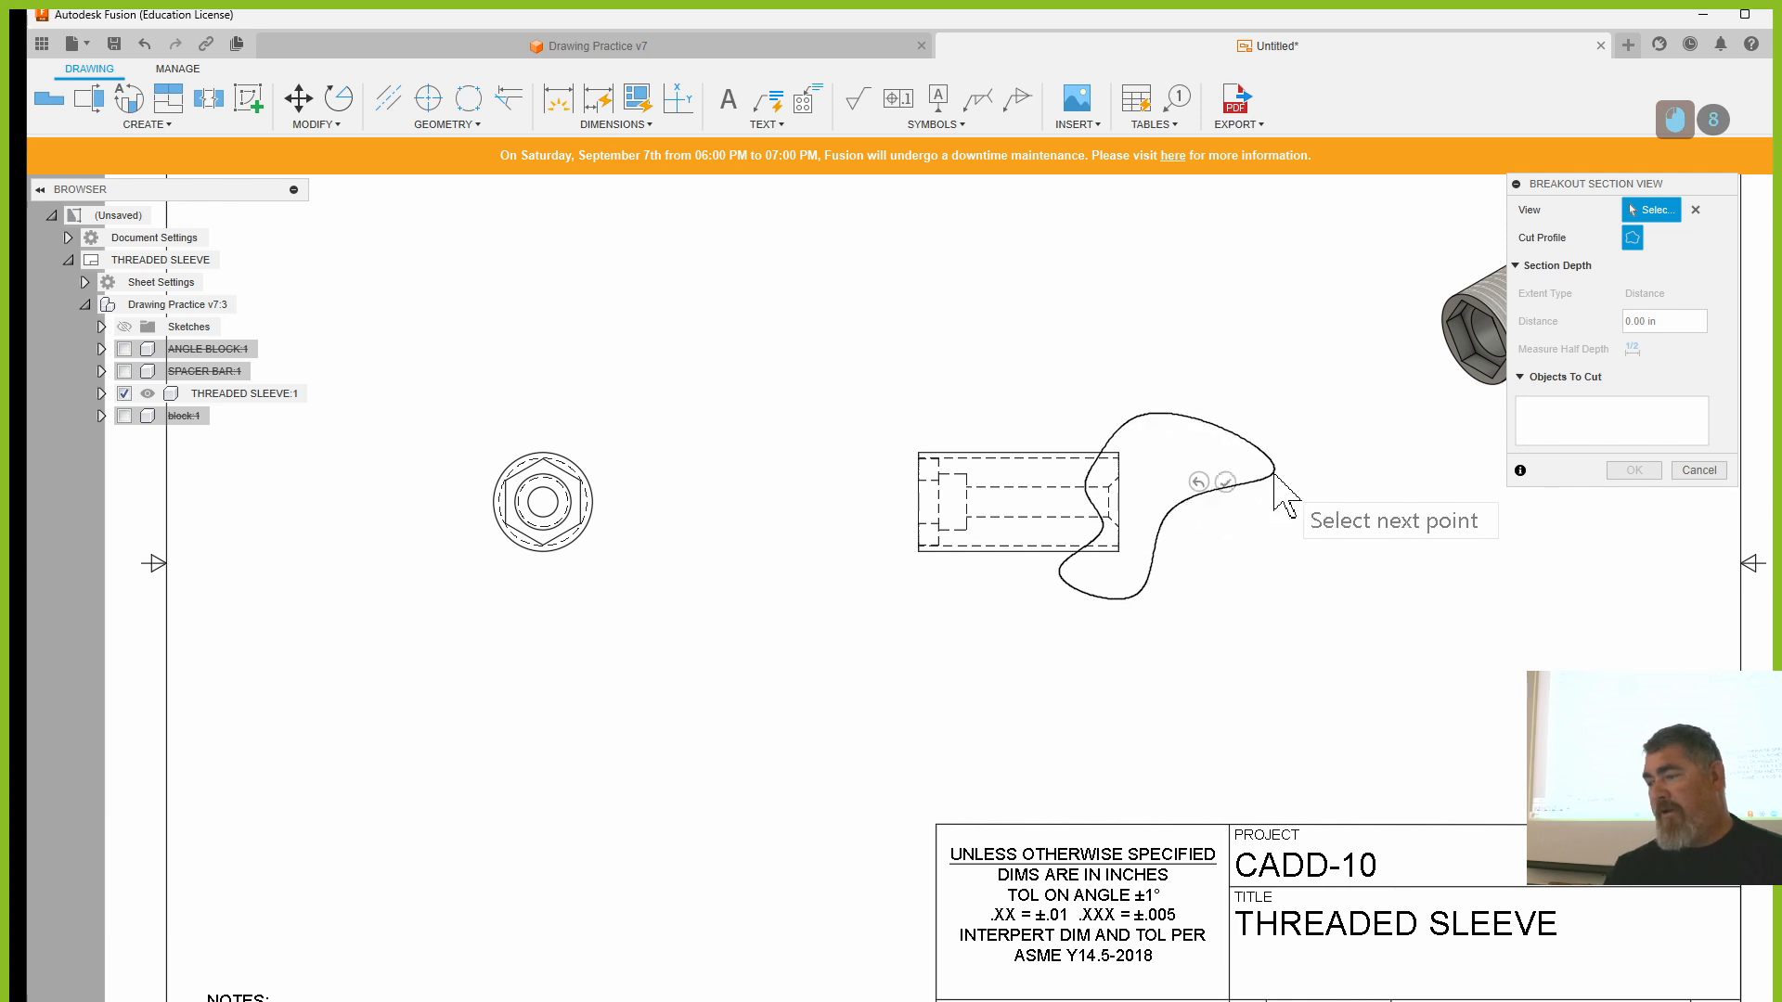
left_click(1237, 482)
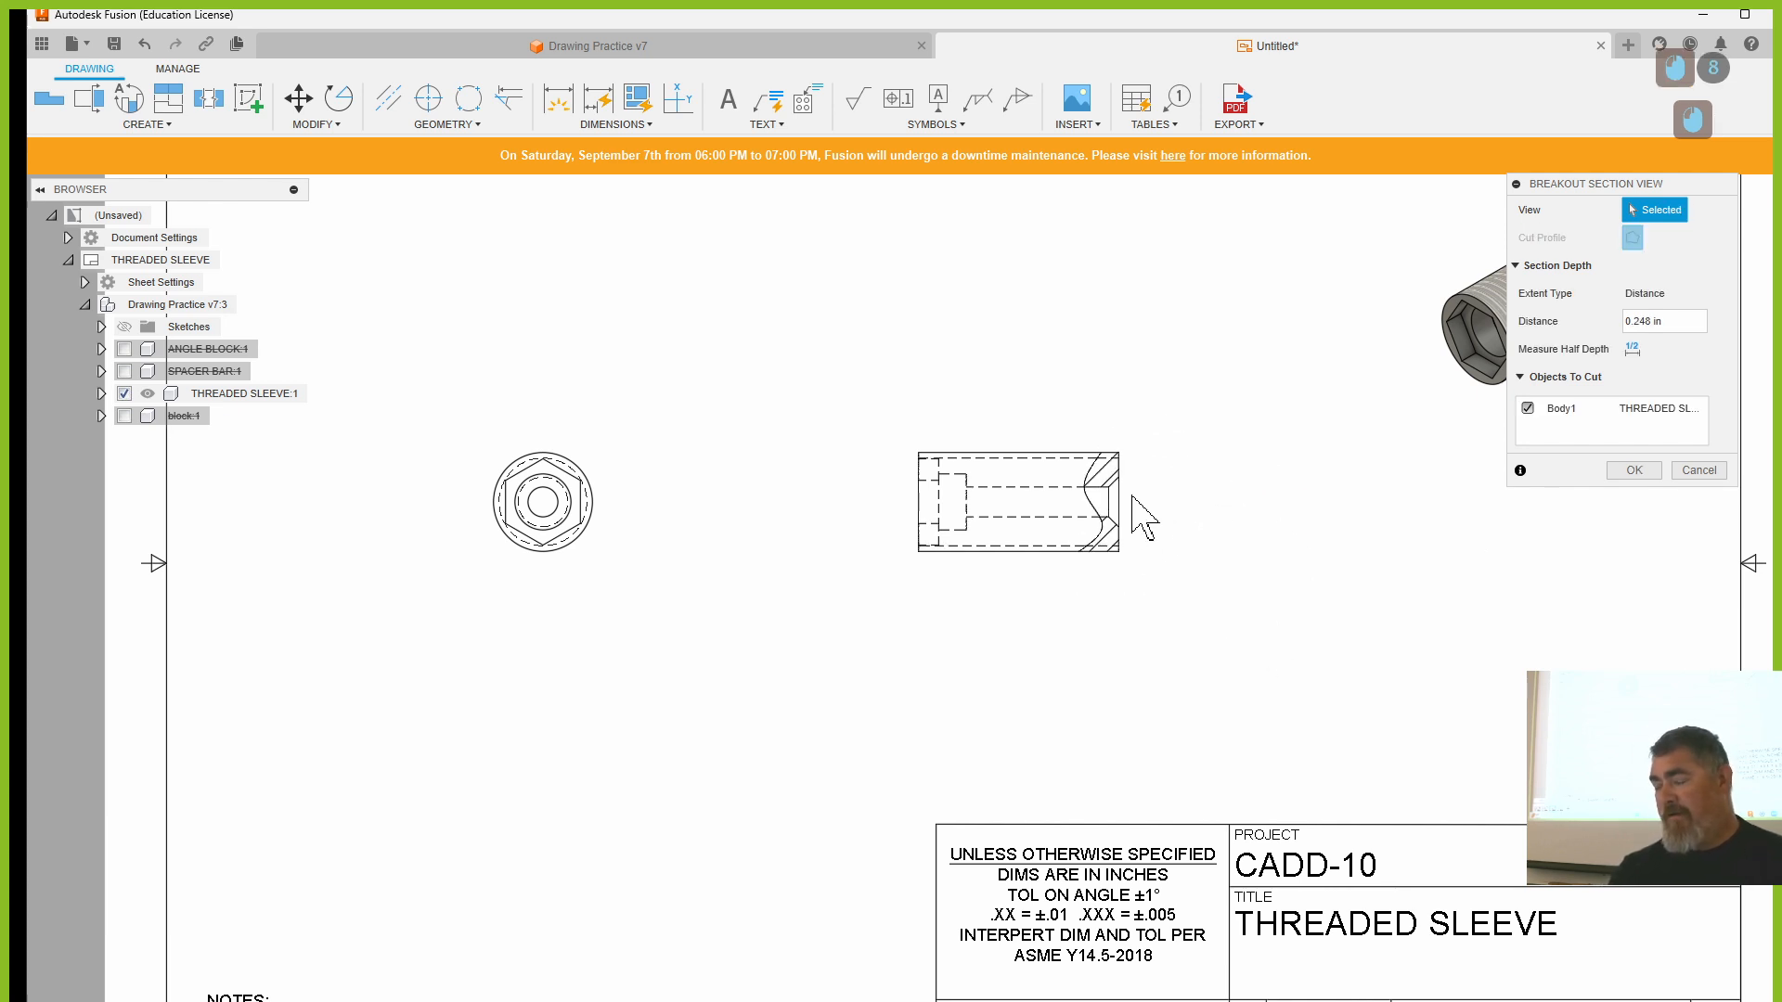
- Accept the breakout section at the sleeve's chamfered end with a depth of 0.248 in, and undo it
scroll(1144, 519, "up", 5)
scroll(1042, 478, "up", 1)
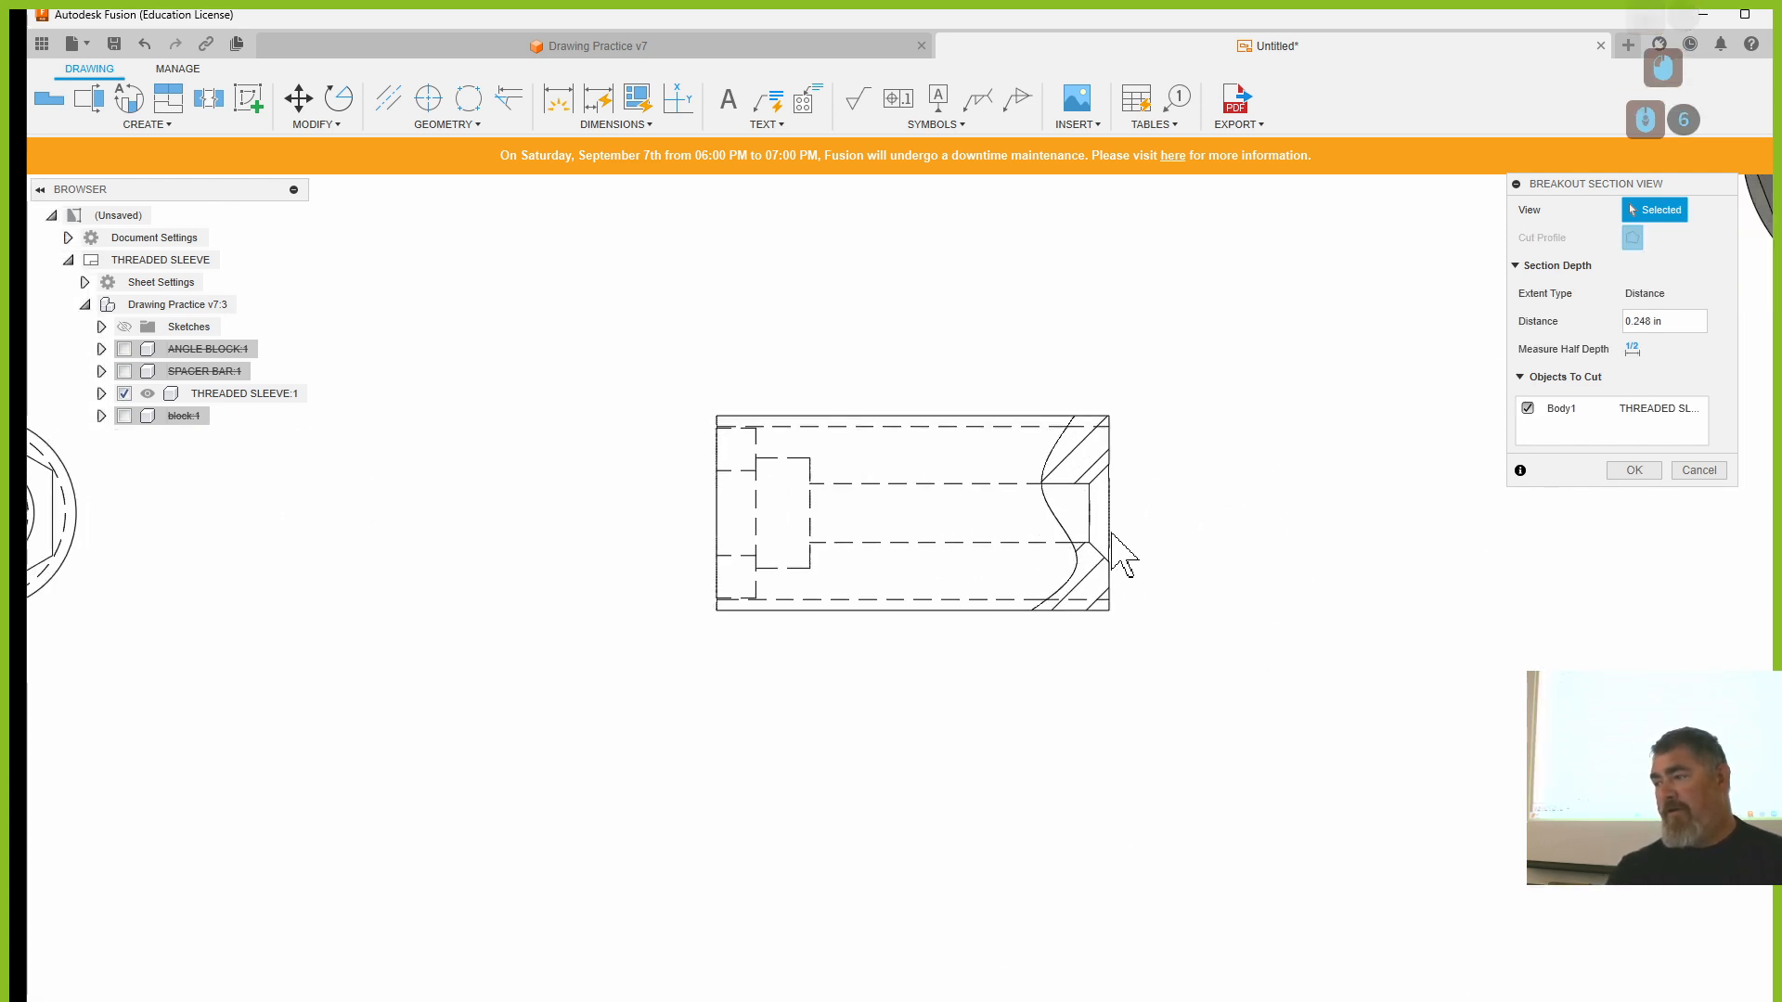
left_click(1635, 471)
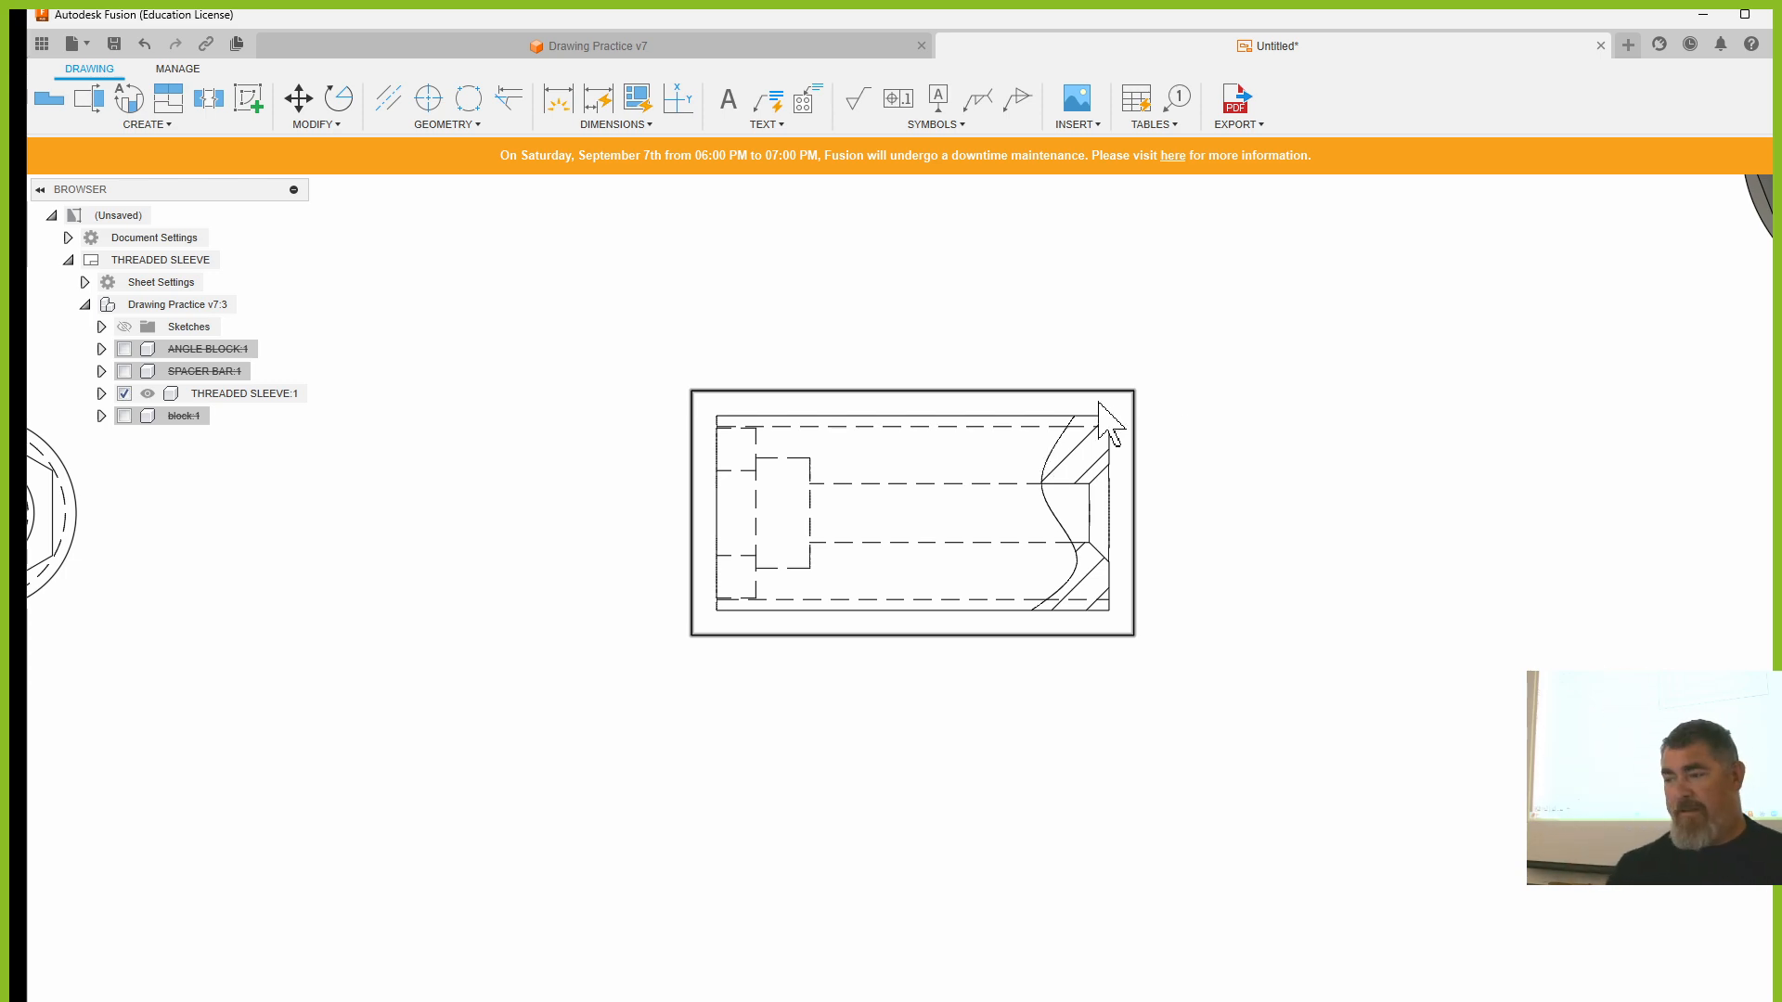
key("ctrl+z")
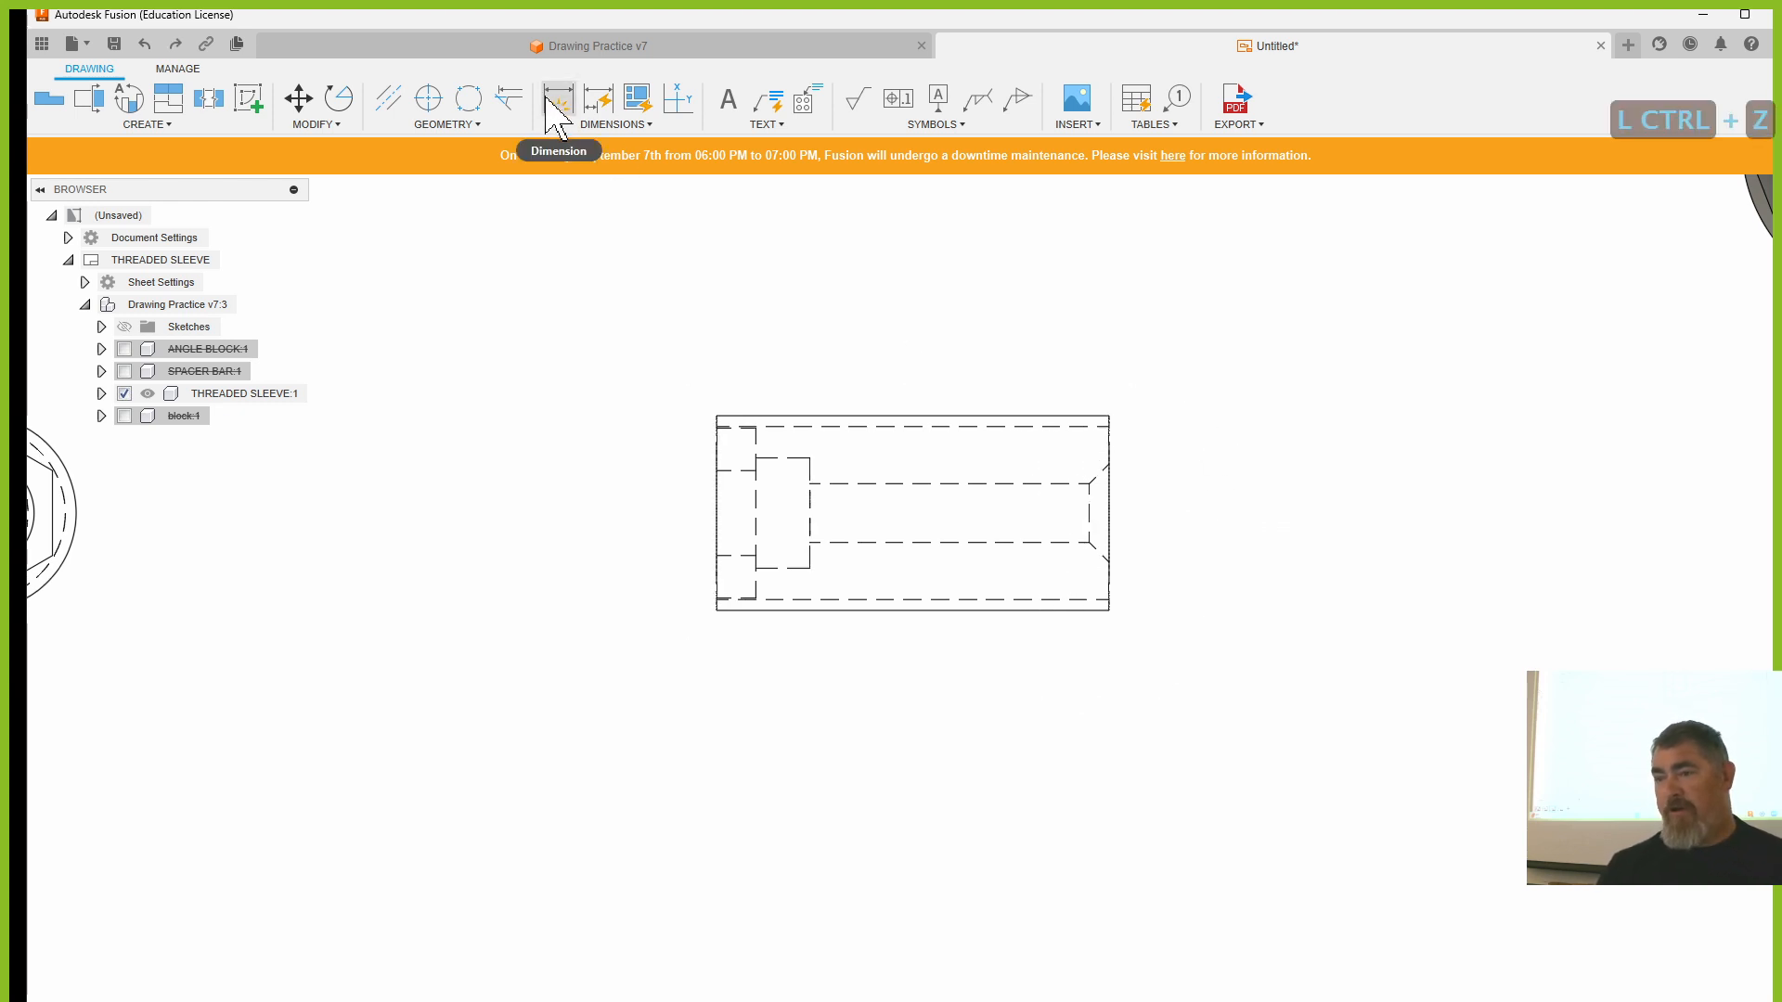
- Create a breakout section with a wavy boundary around the hex-socket end of the sleeve's side view, 0.248 in deep
left_click(146, 124)
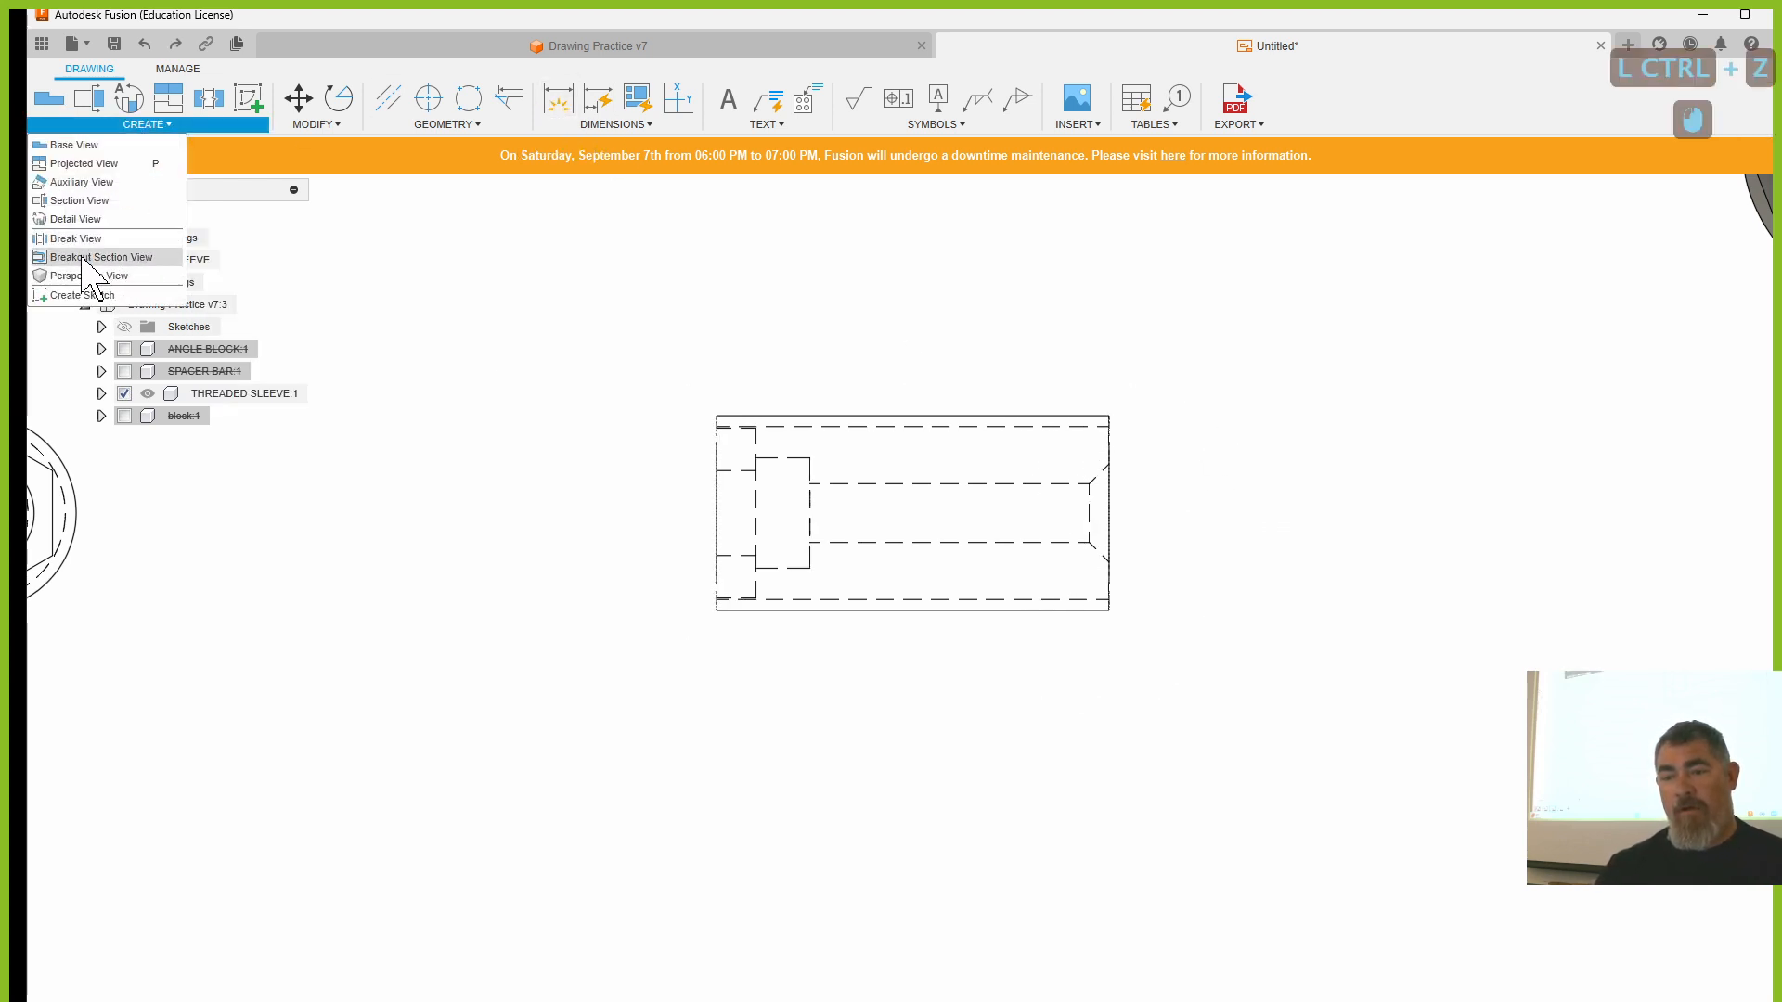
left_click(93, 257)
left_click(840, 487)
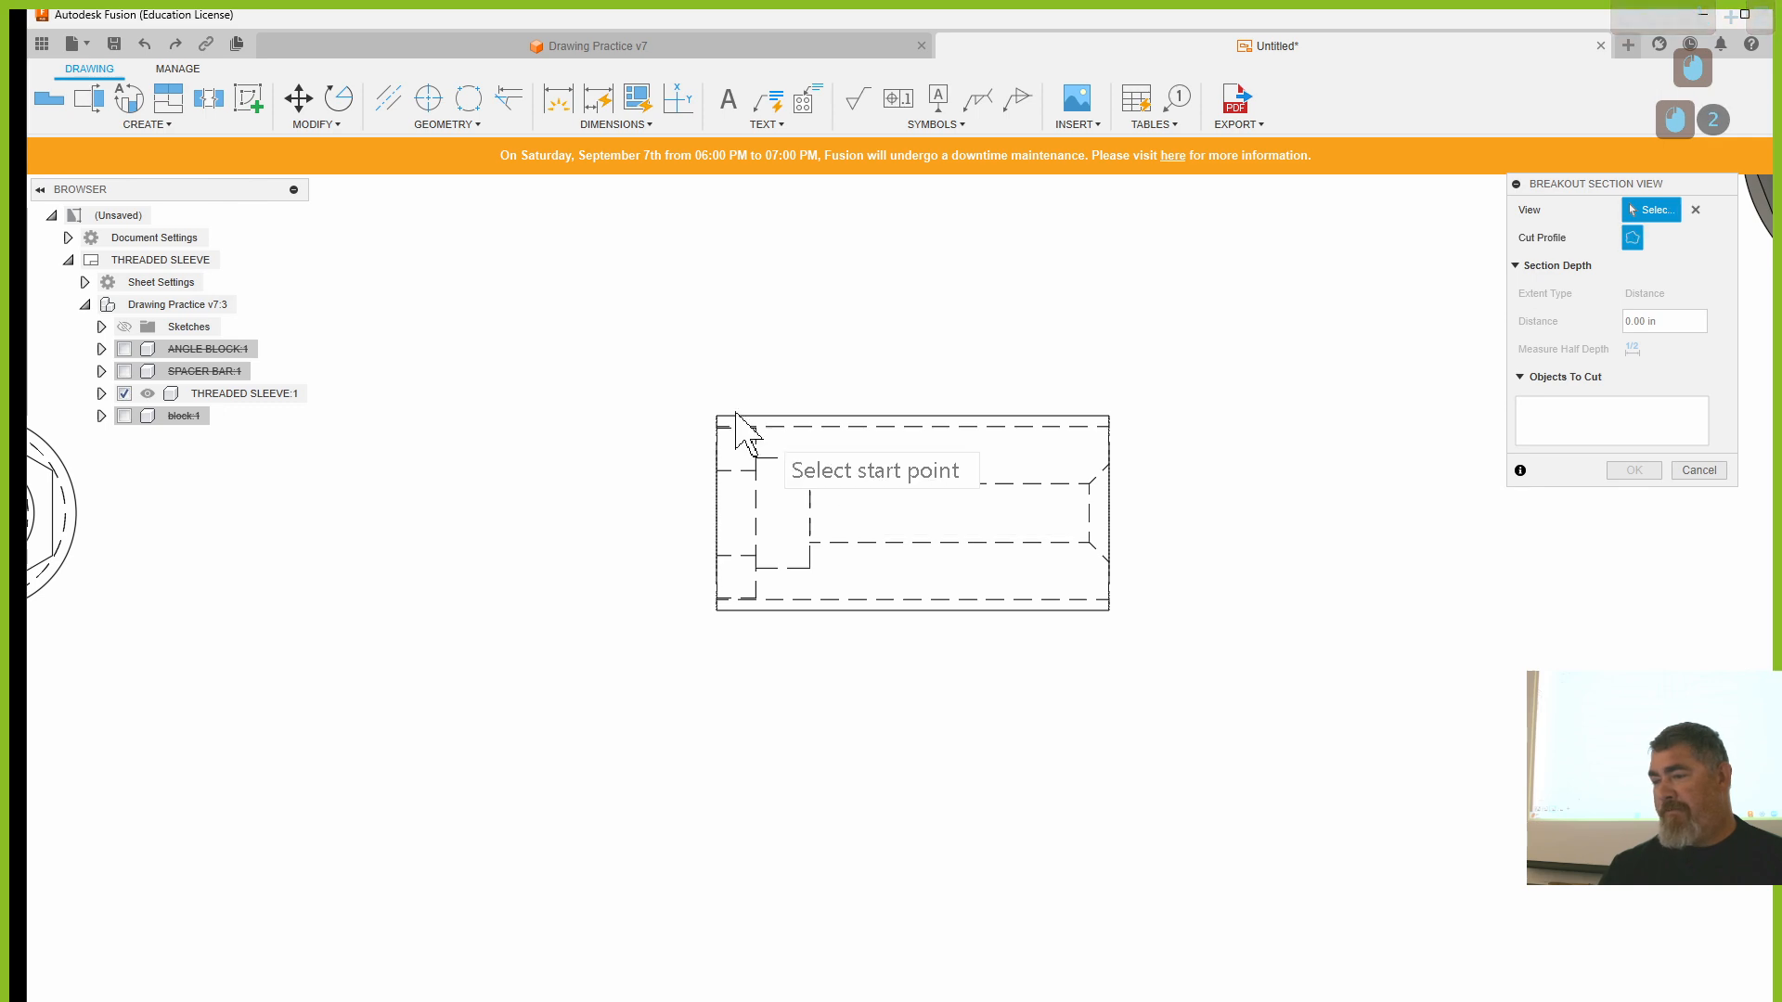
left_click(660, 366)
left_click(833, 387)
left_click(783, 457)
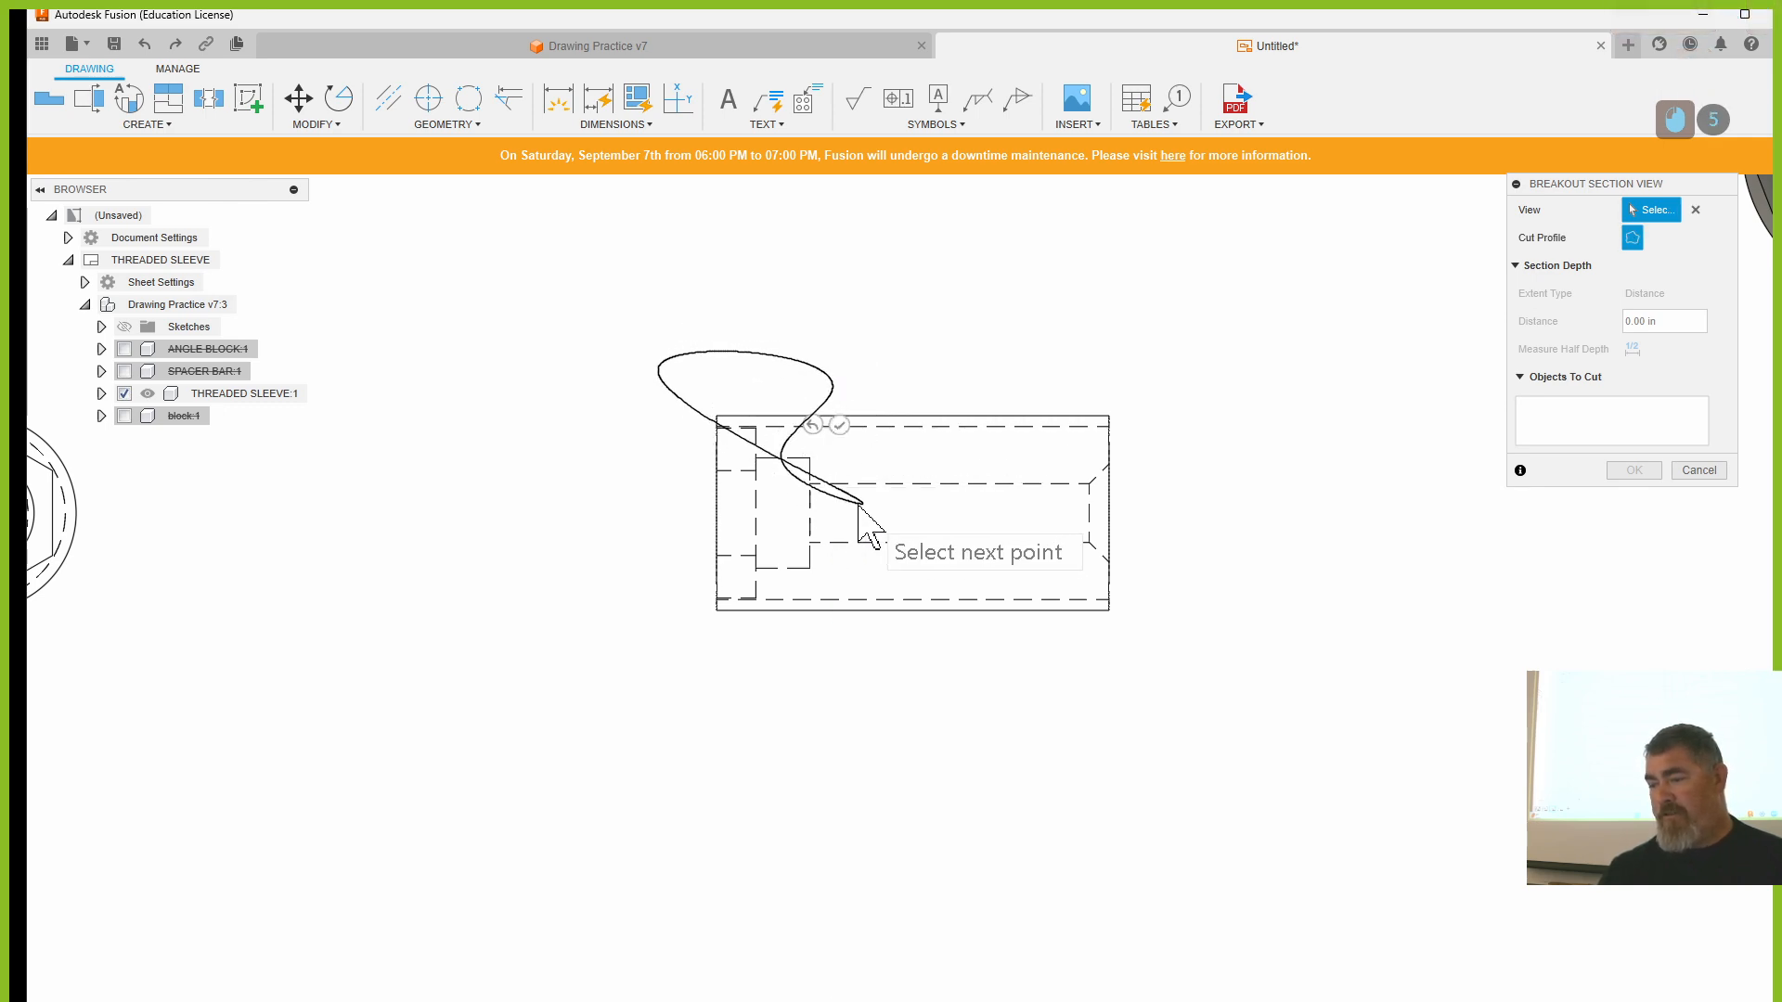
left_click(852, 504)
left_click(773, 561)
left_click(862, 602)
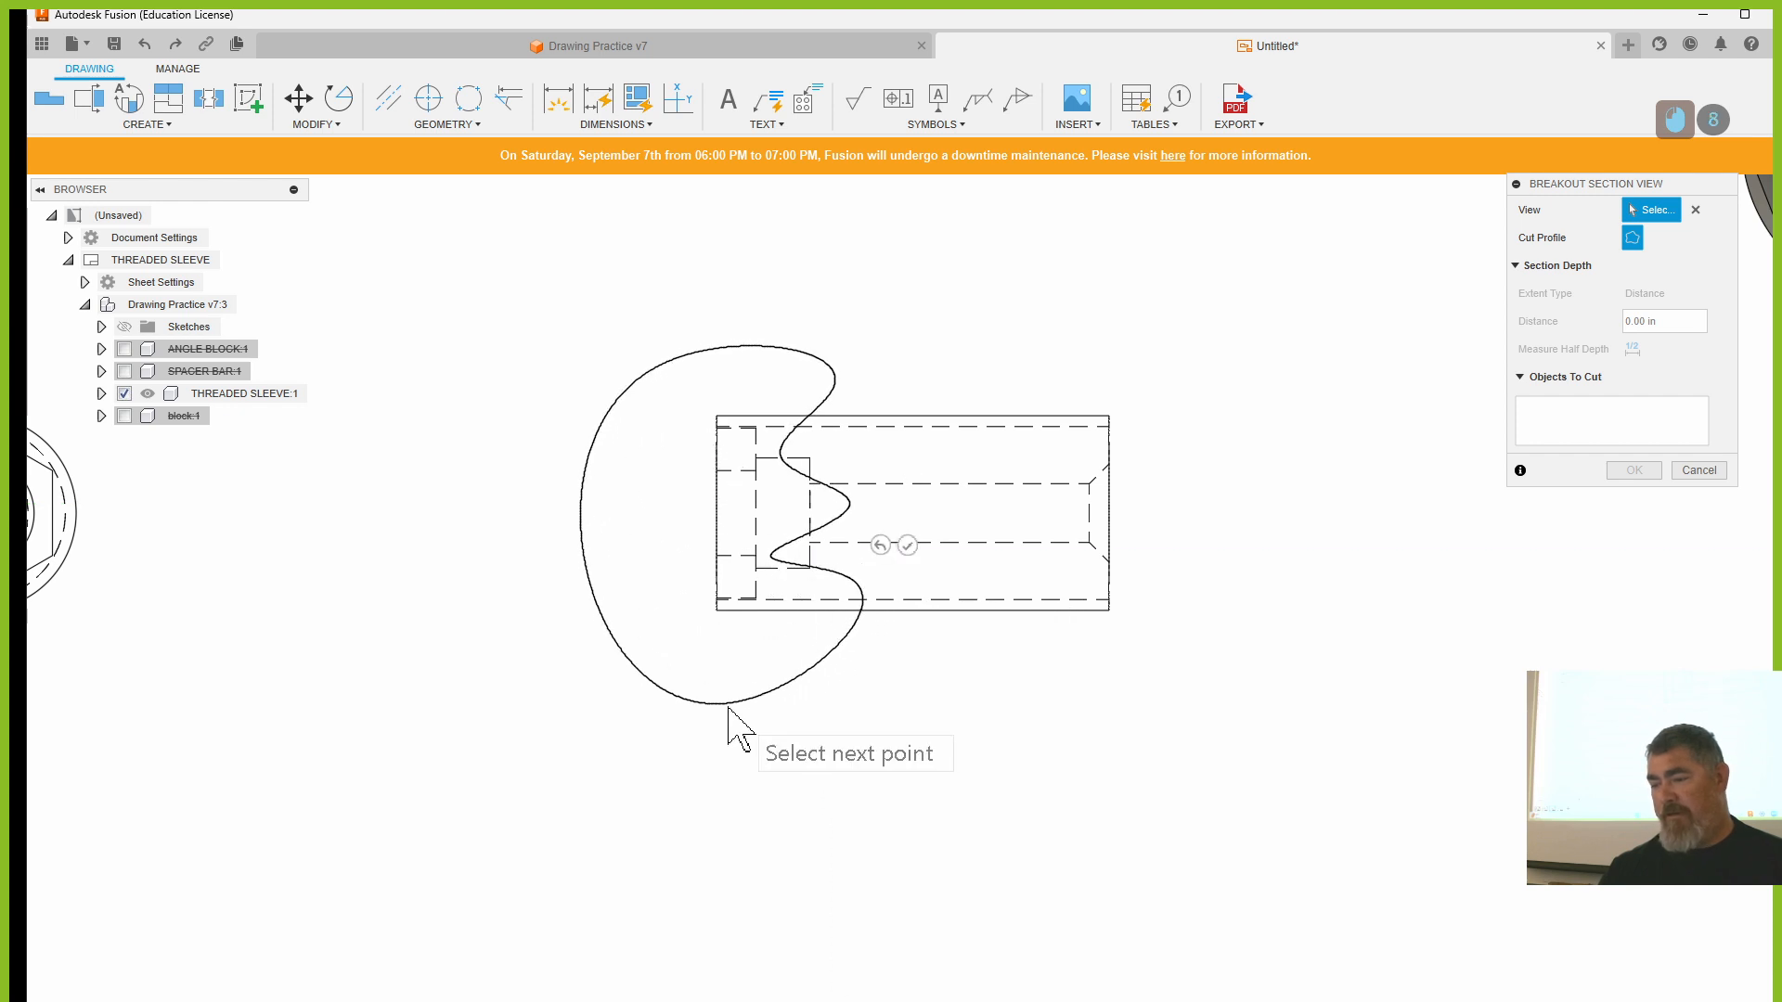
double_click(783, 677)
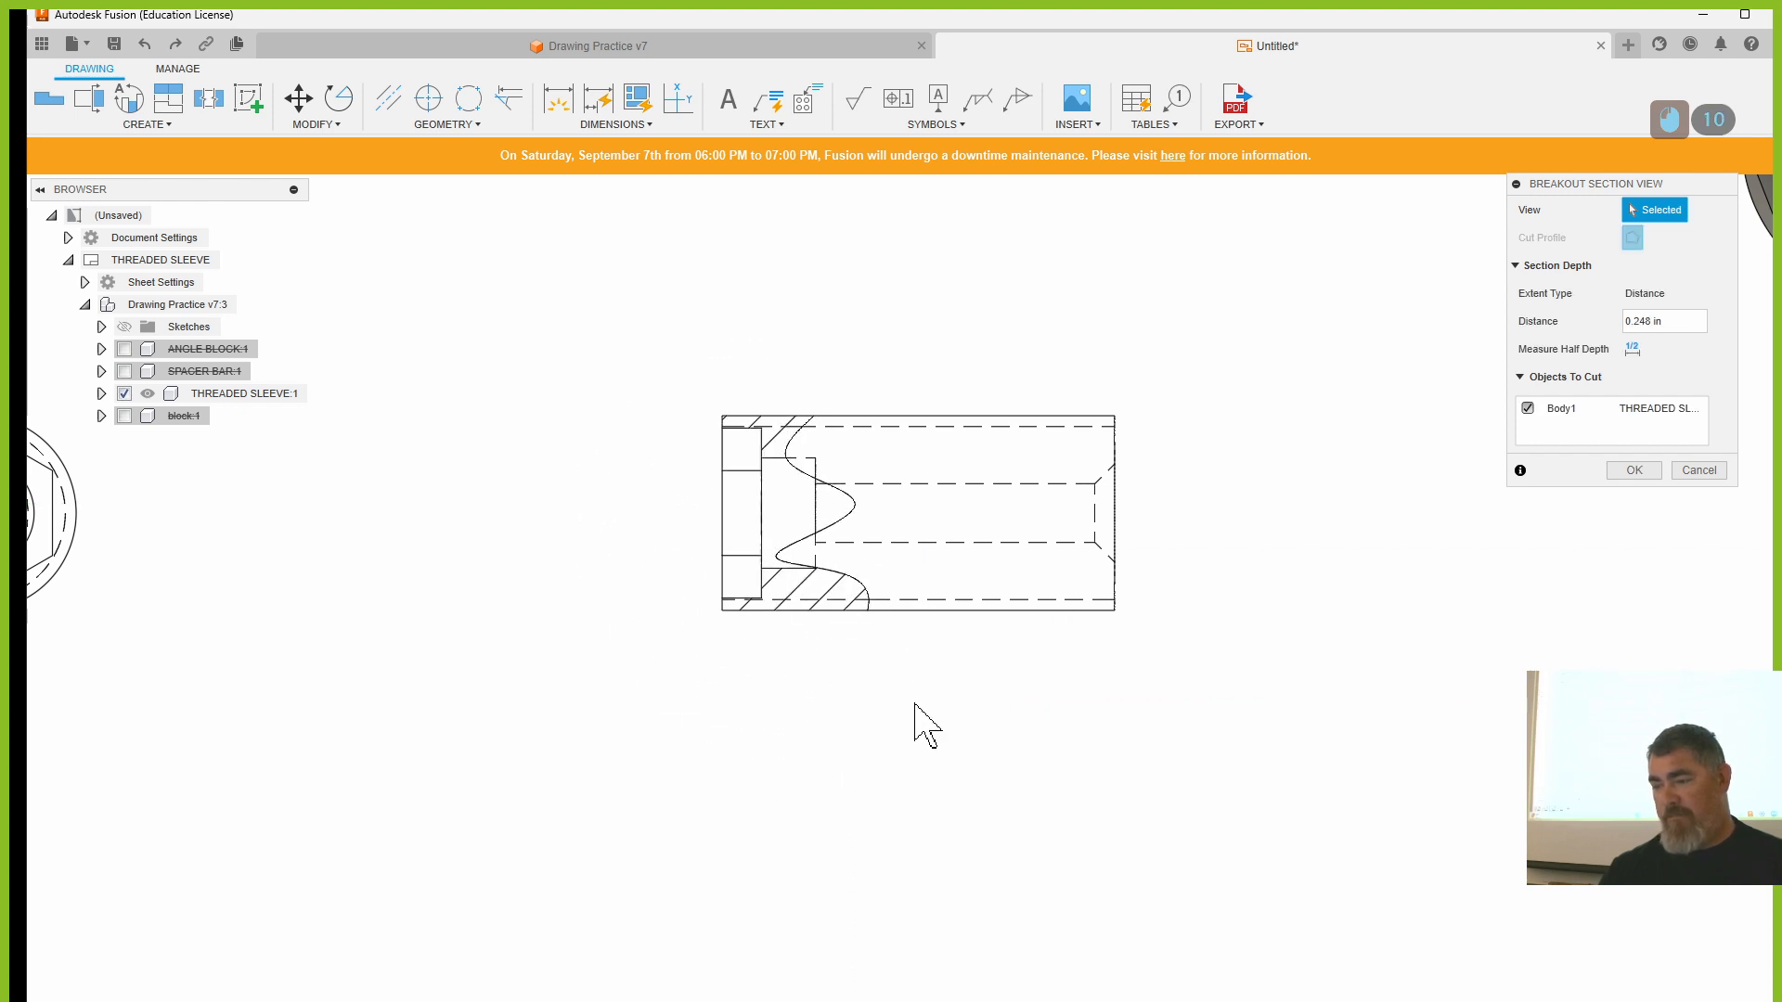
left_click(1634, 470)
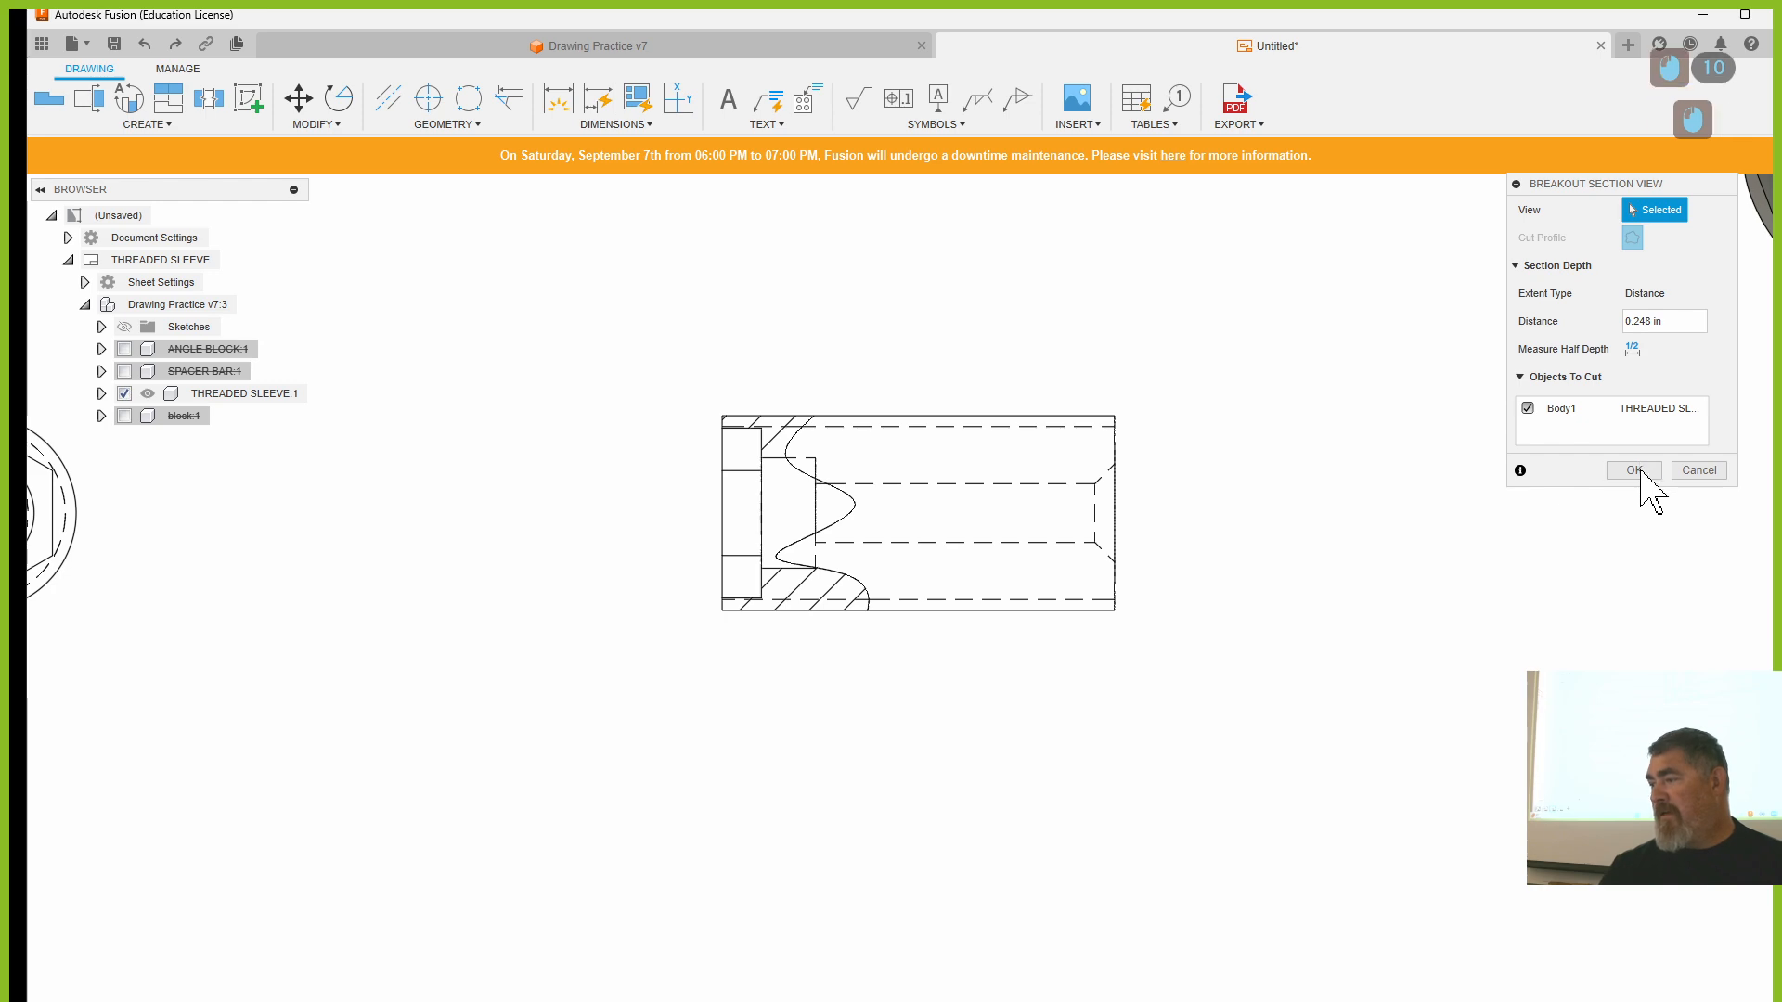
- Reshape the breakout boundary by moving its spline points farther along the bore, past the counterbore
double_click(845, 516)
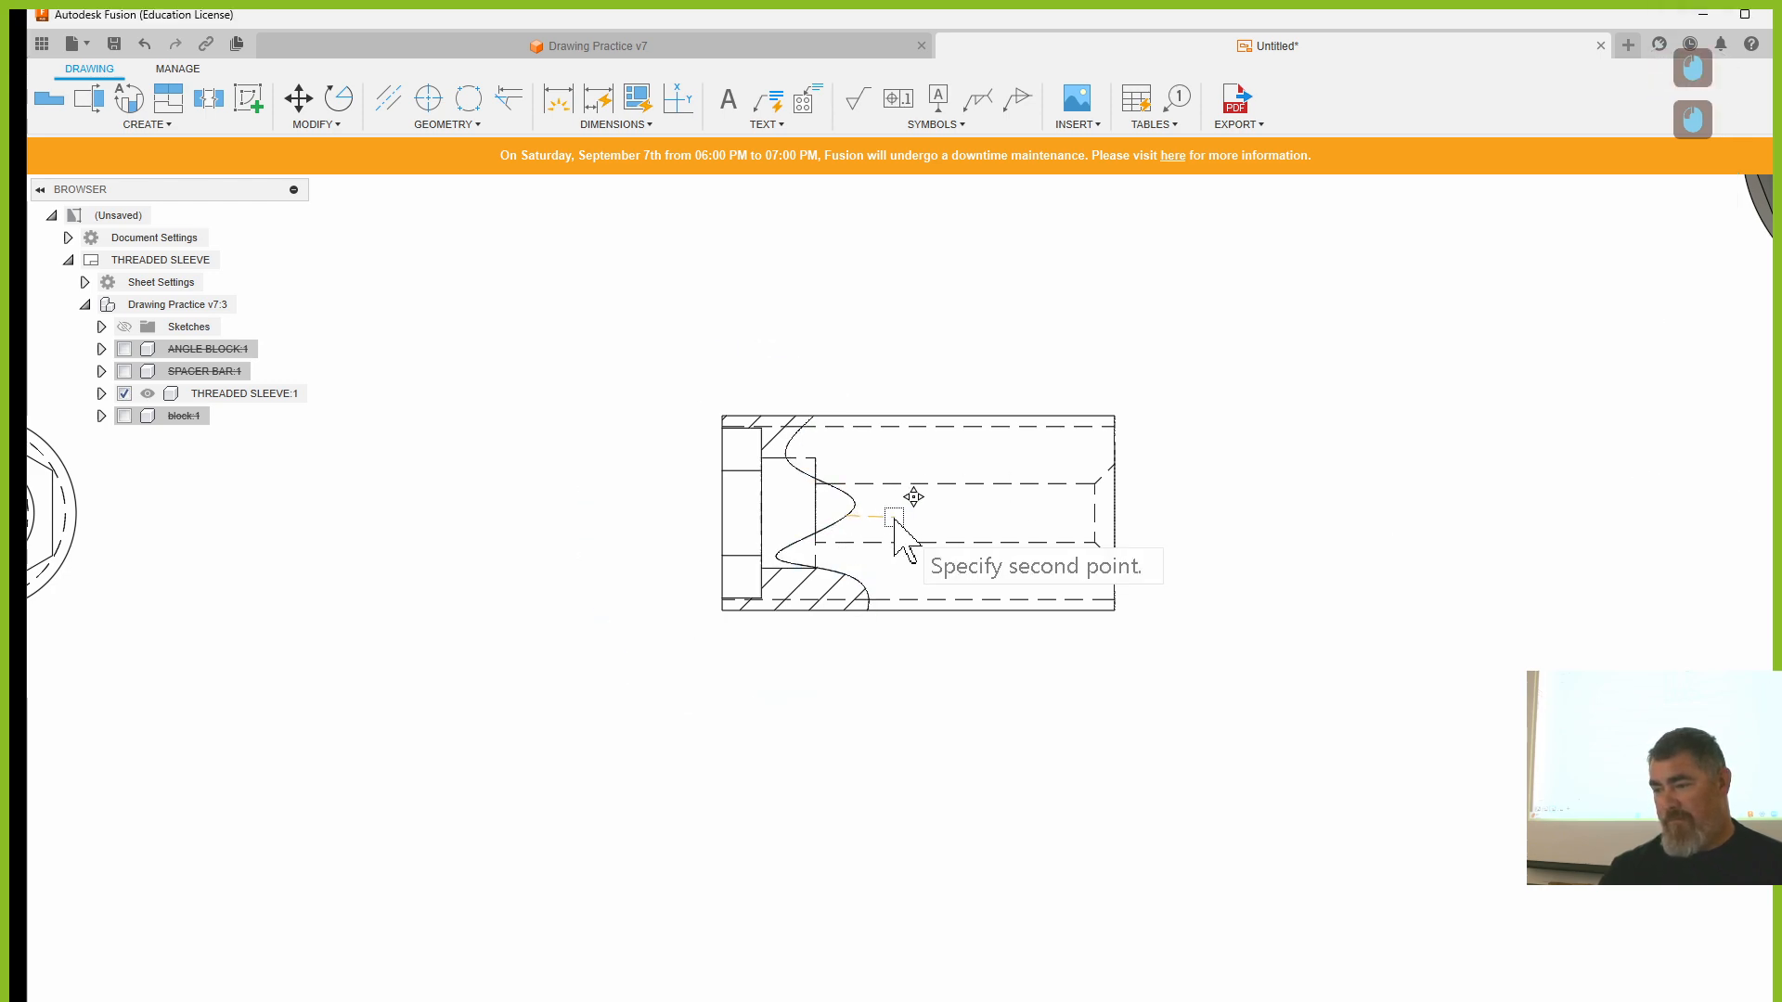
left_click_drag(812, 556, 838, 557)
left_click_drag(823, 459, 851, 458)
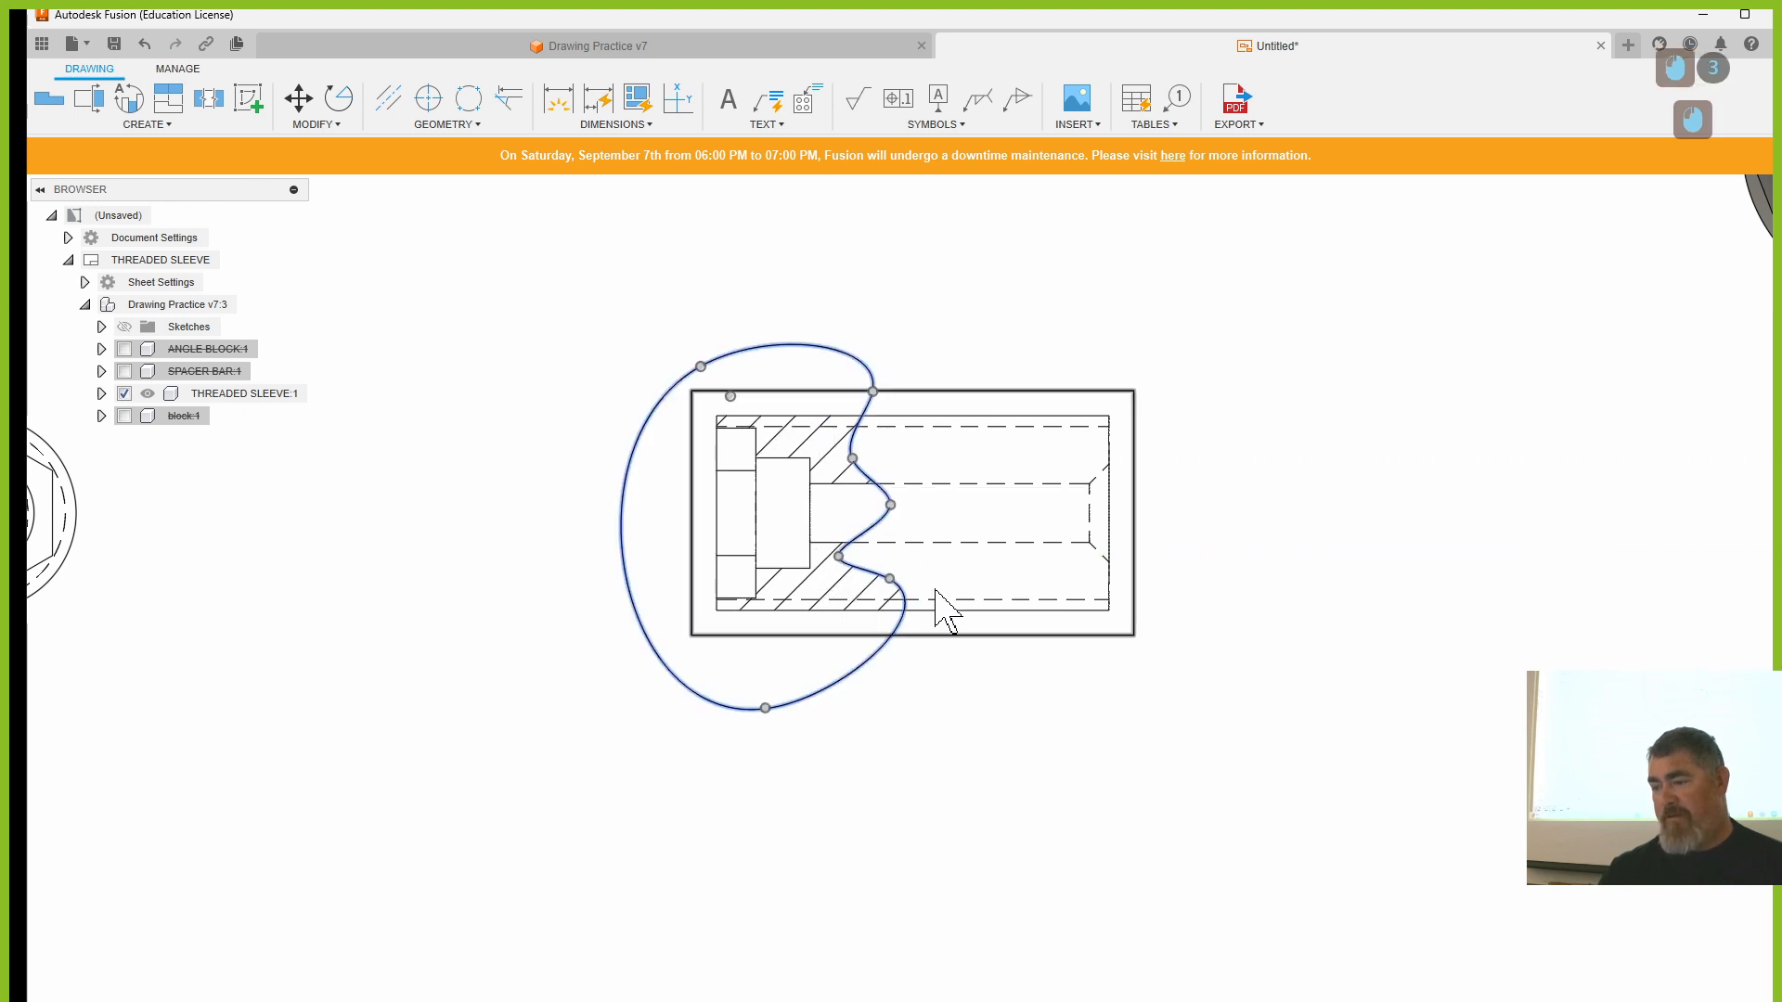
left_click(1027, 778)
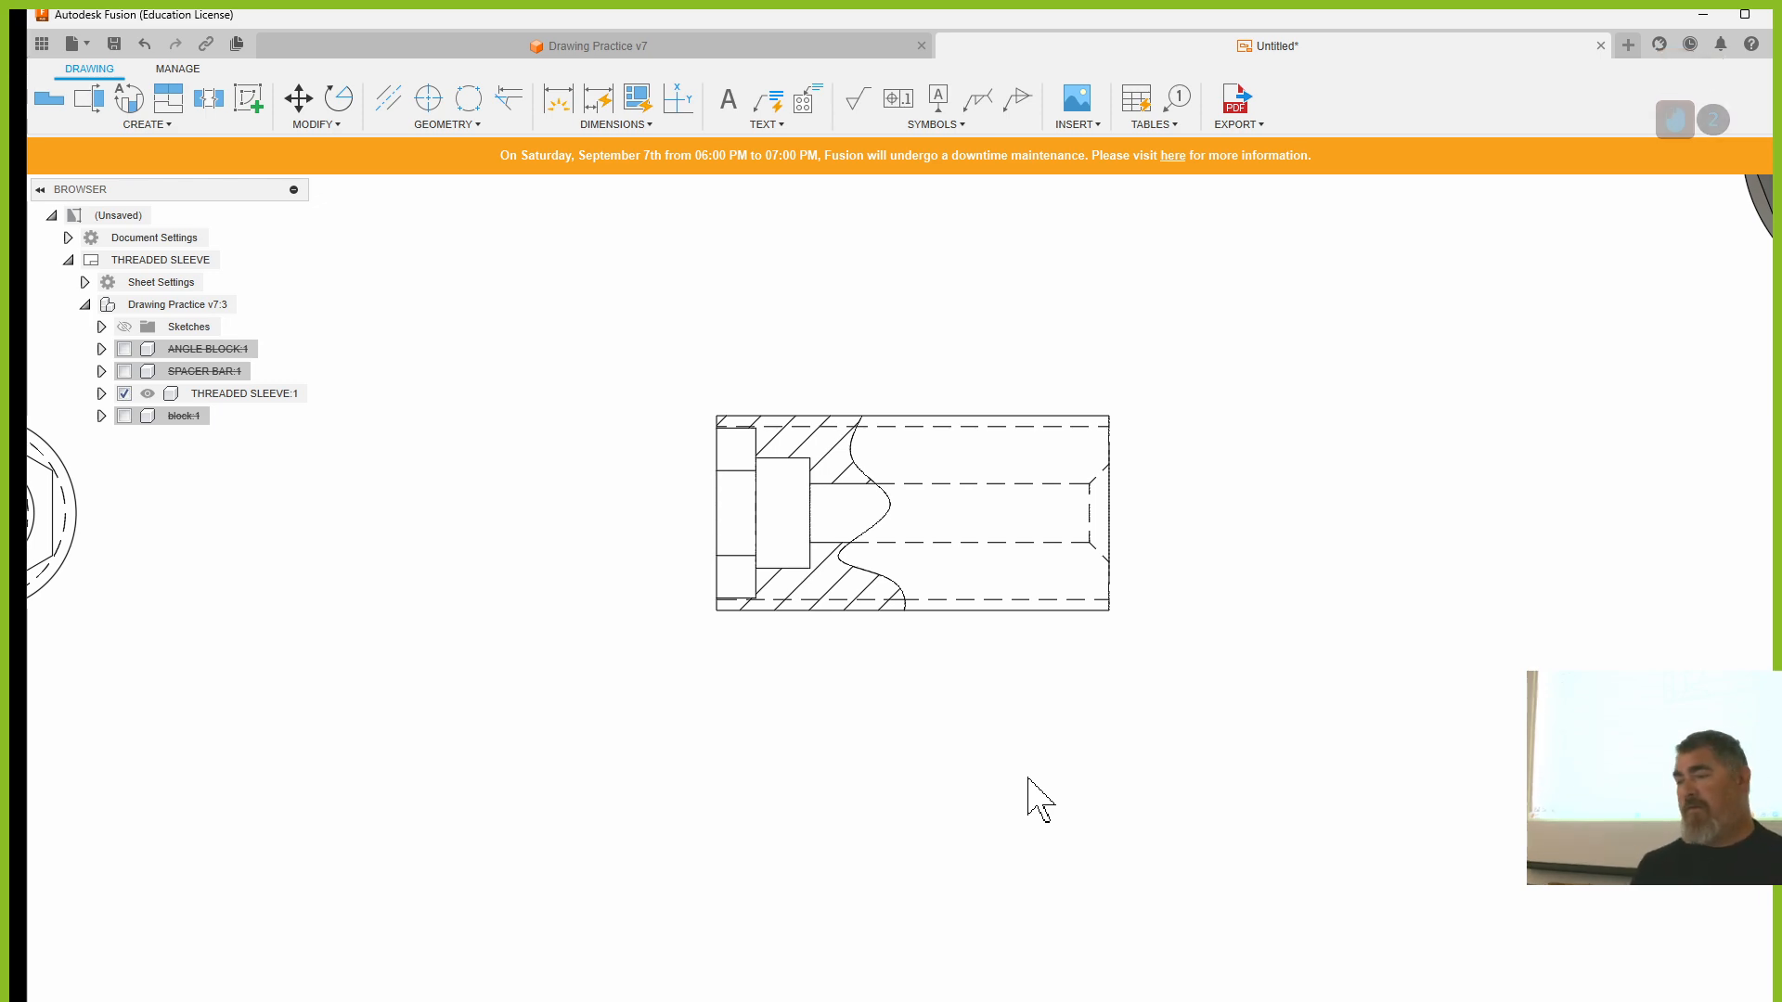
- Delete the breakout section from the sleeve's side view by removing its boundary
double_click(893, 580)
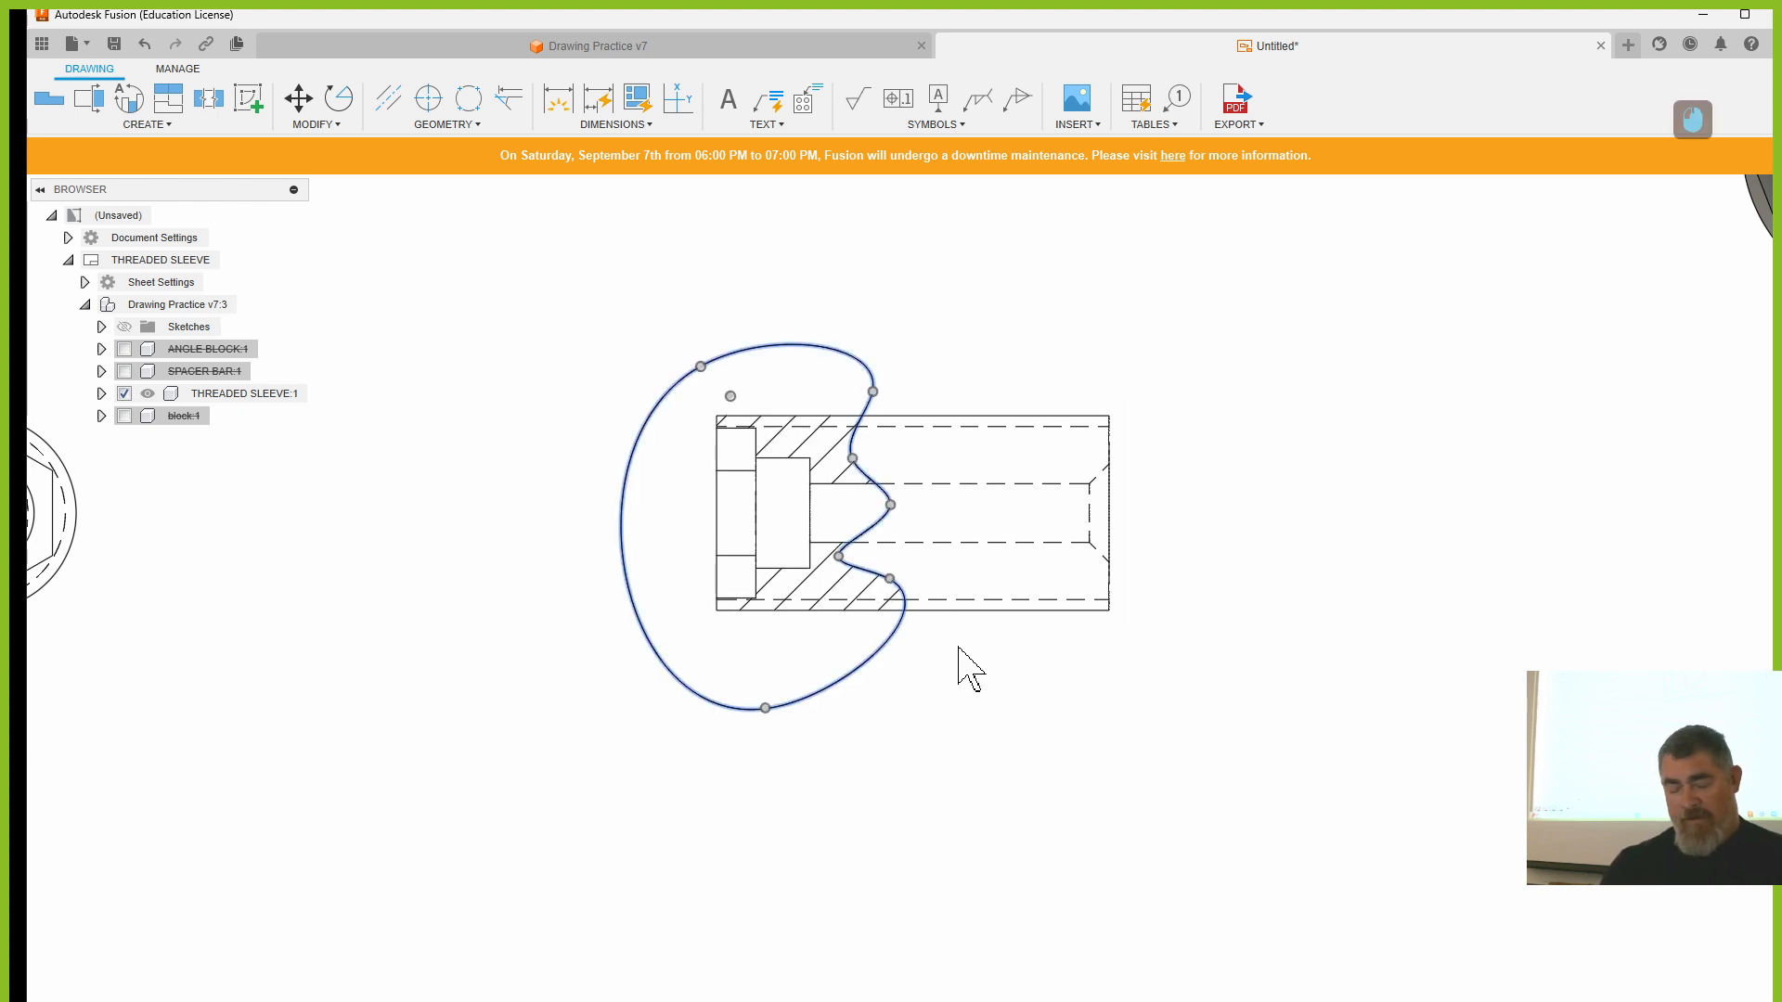
key("Delete")
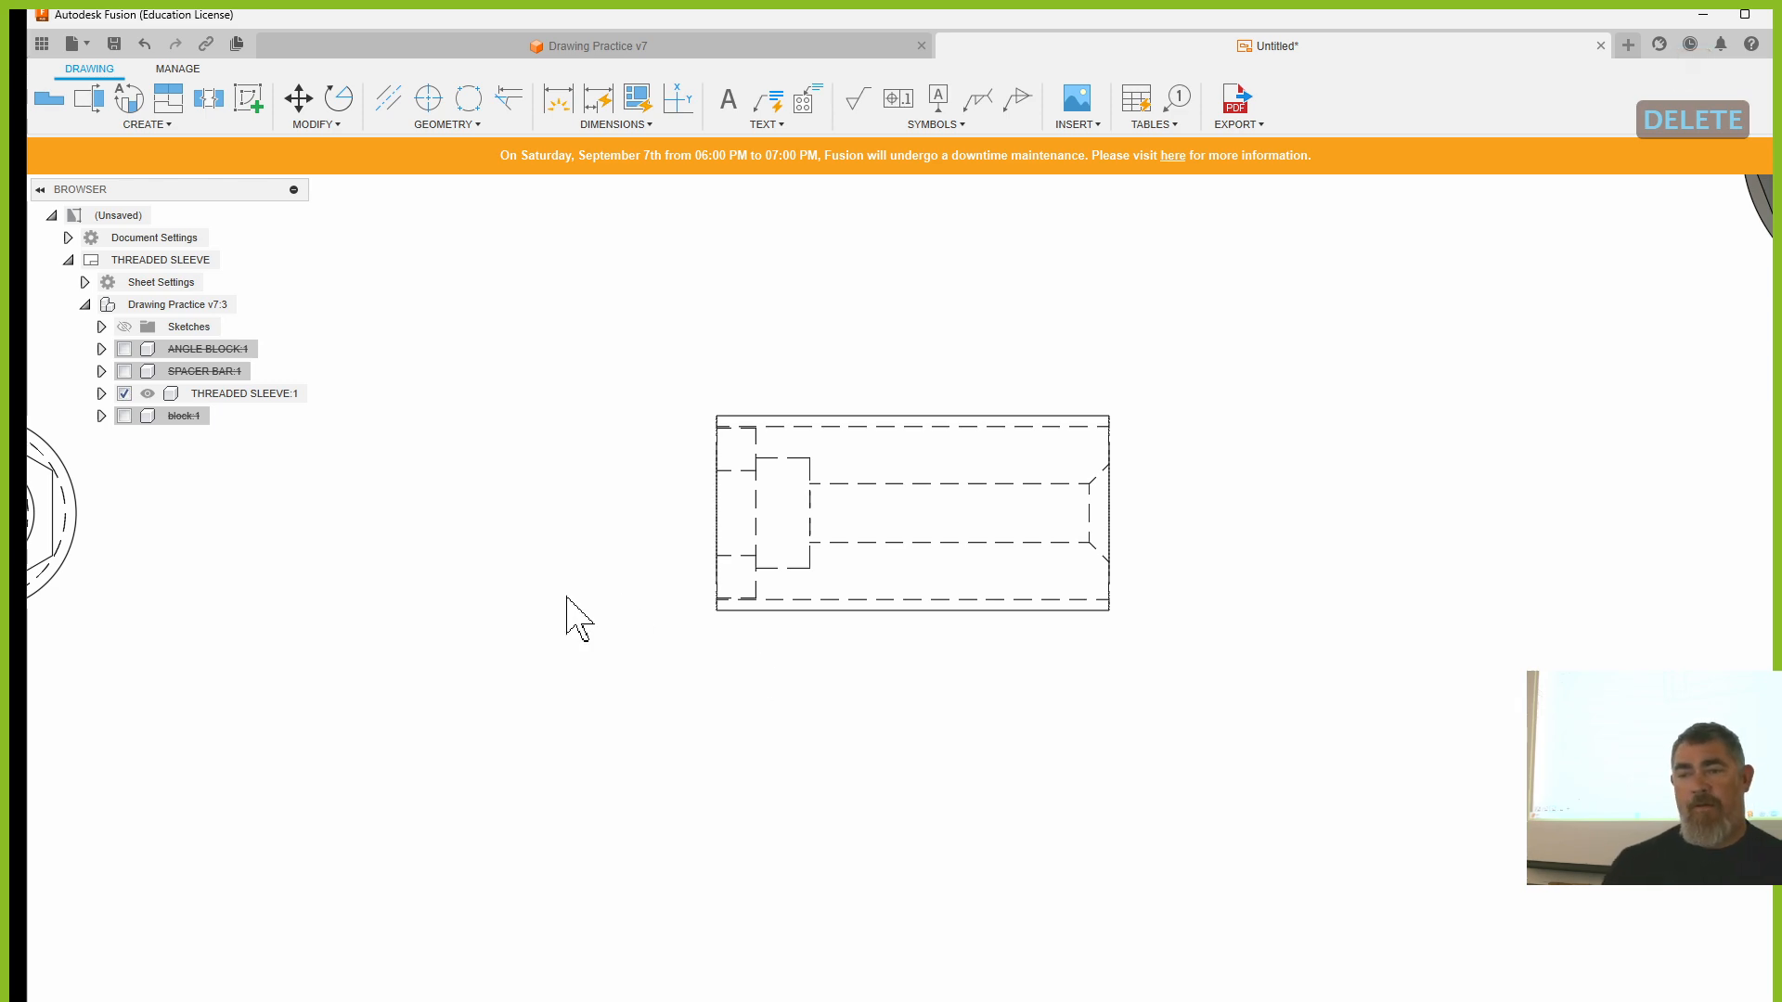
- Place a 1:5 southwest isometric perspective view of the assembly to the right of the sleeve's side view, with narrow focal length
left_click(176, 127)
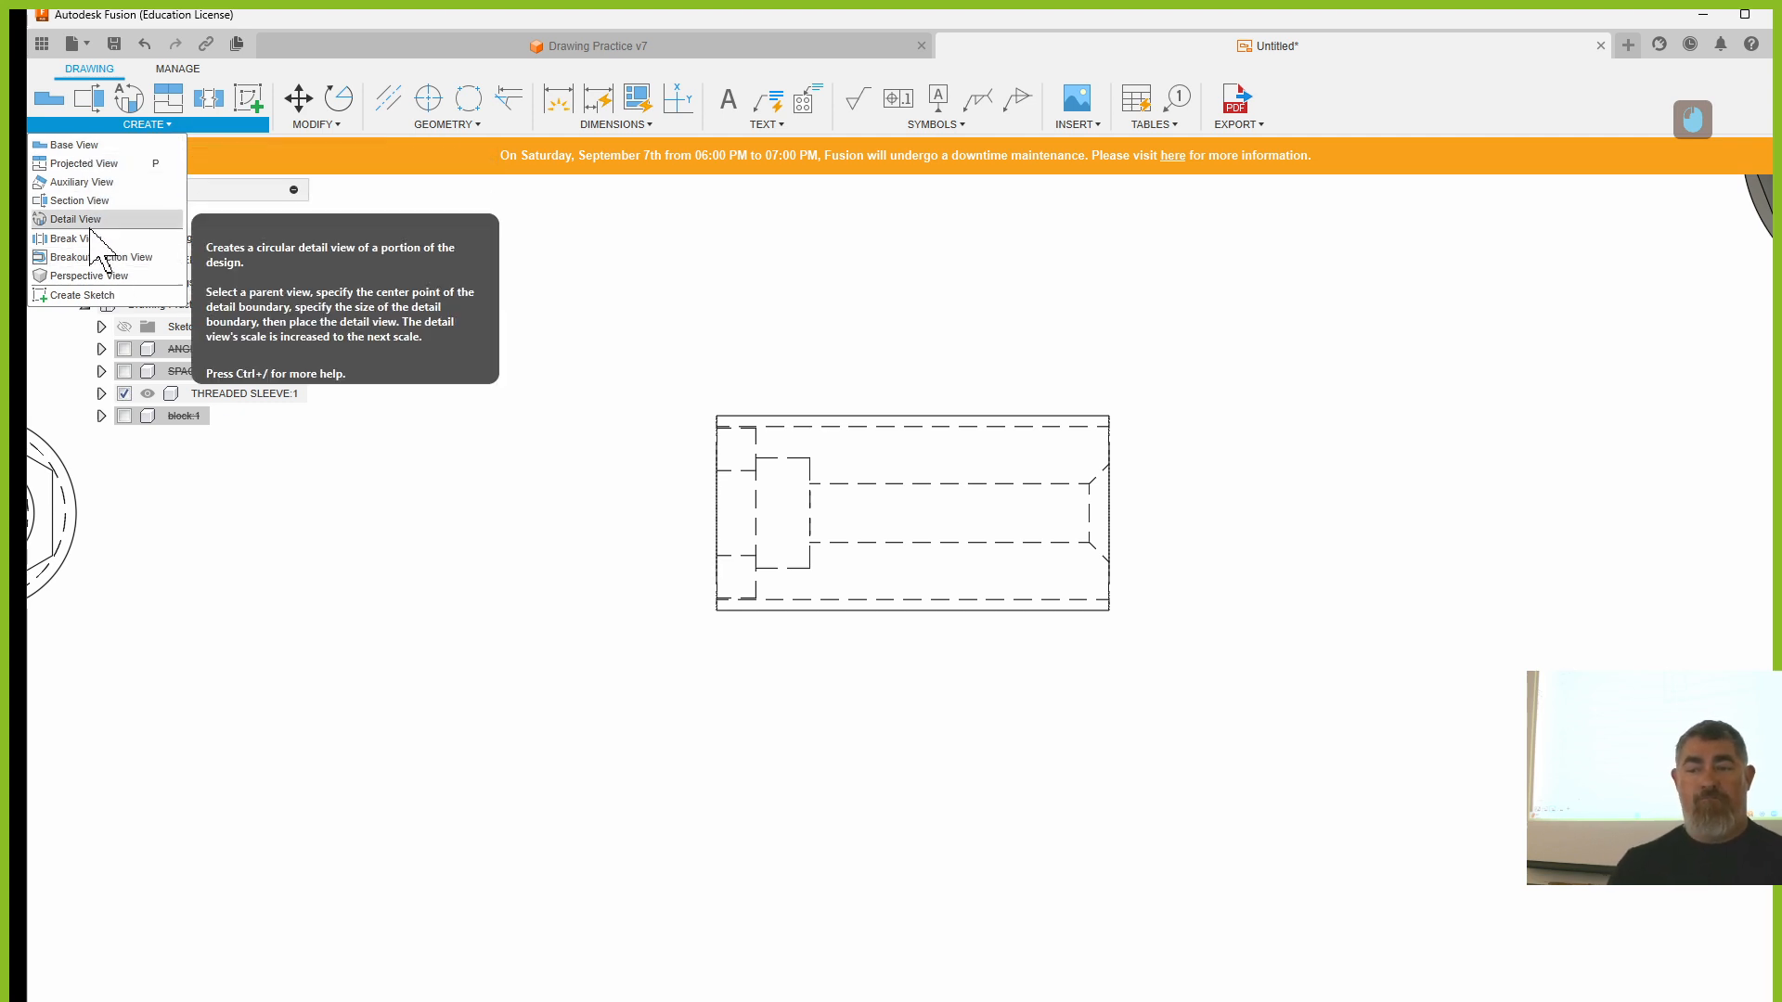
left_click(88, 277)
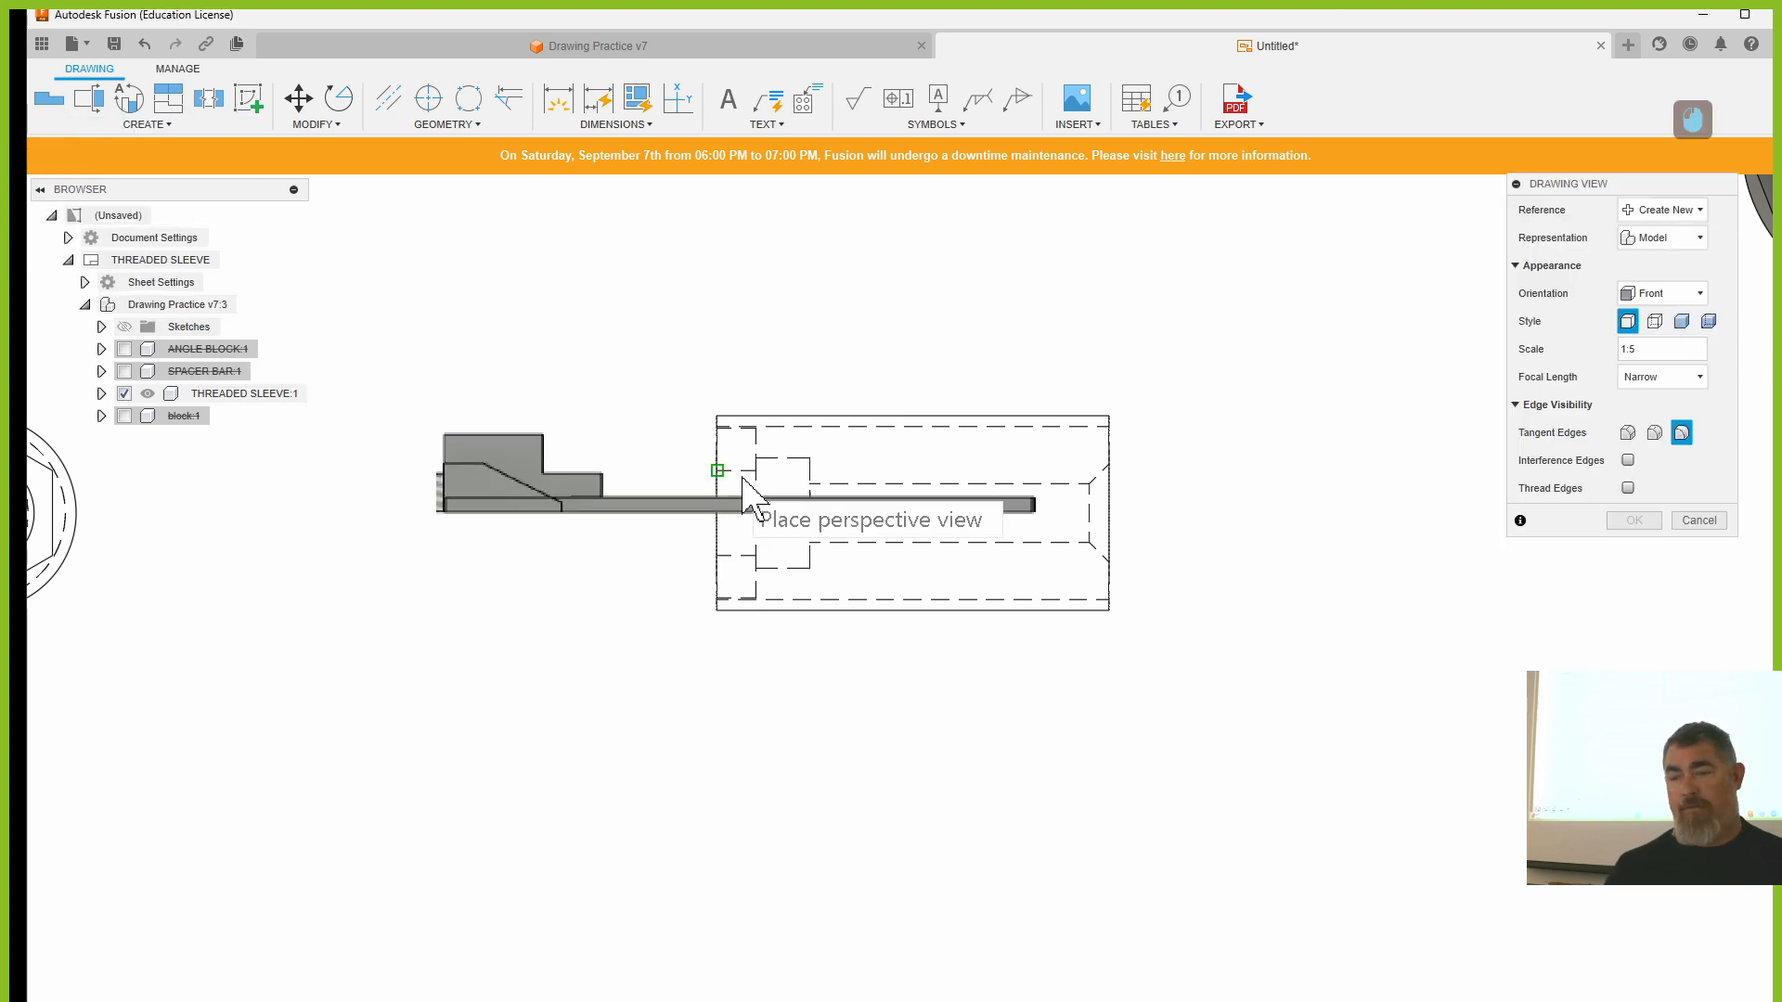
scroll(791, 576, "down", 3)
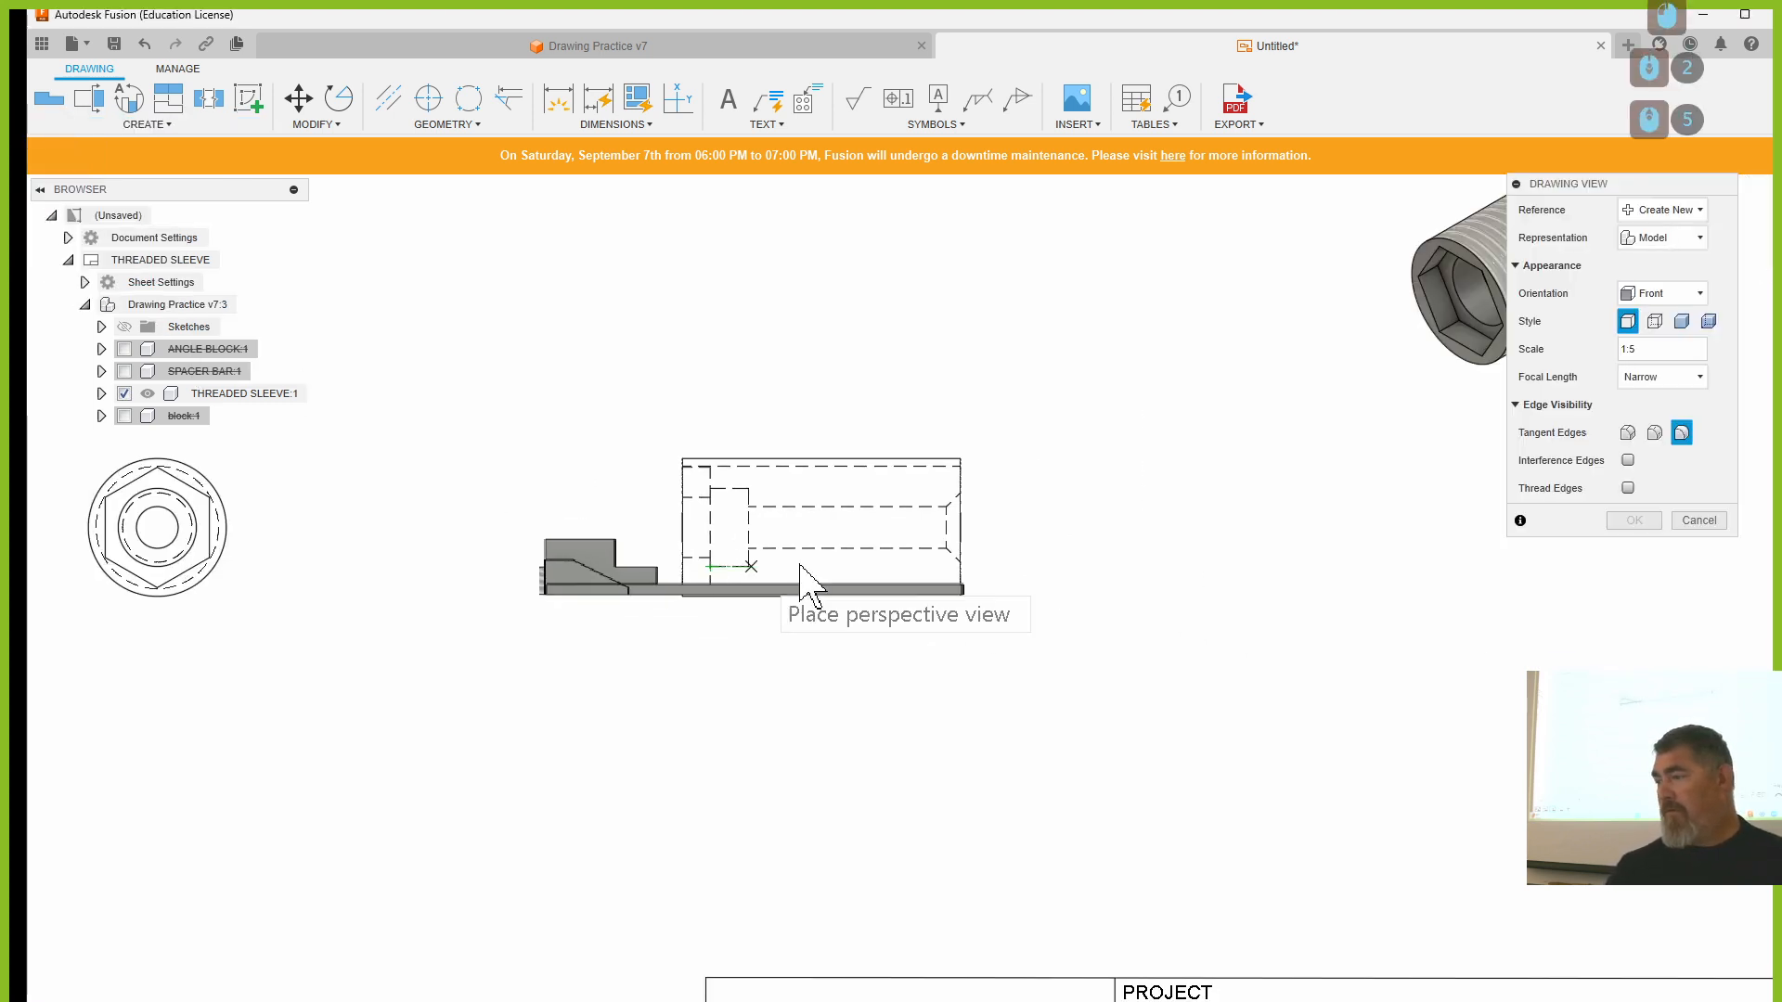
left_click(1694, 295)
left_click(1680, 522)
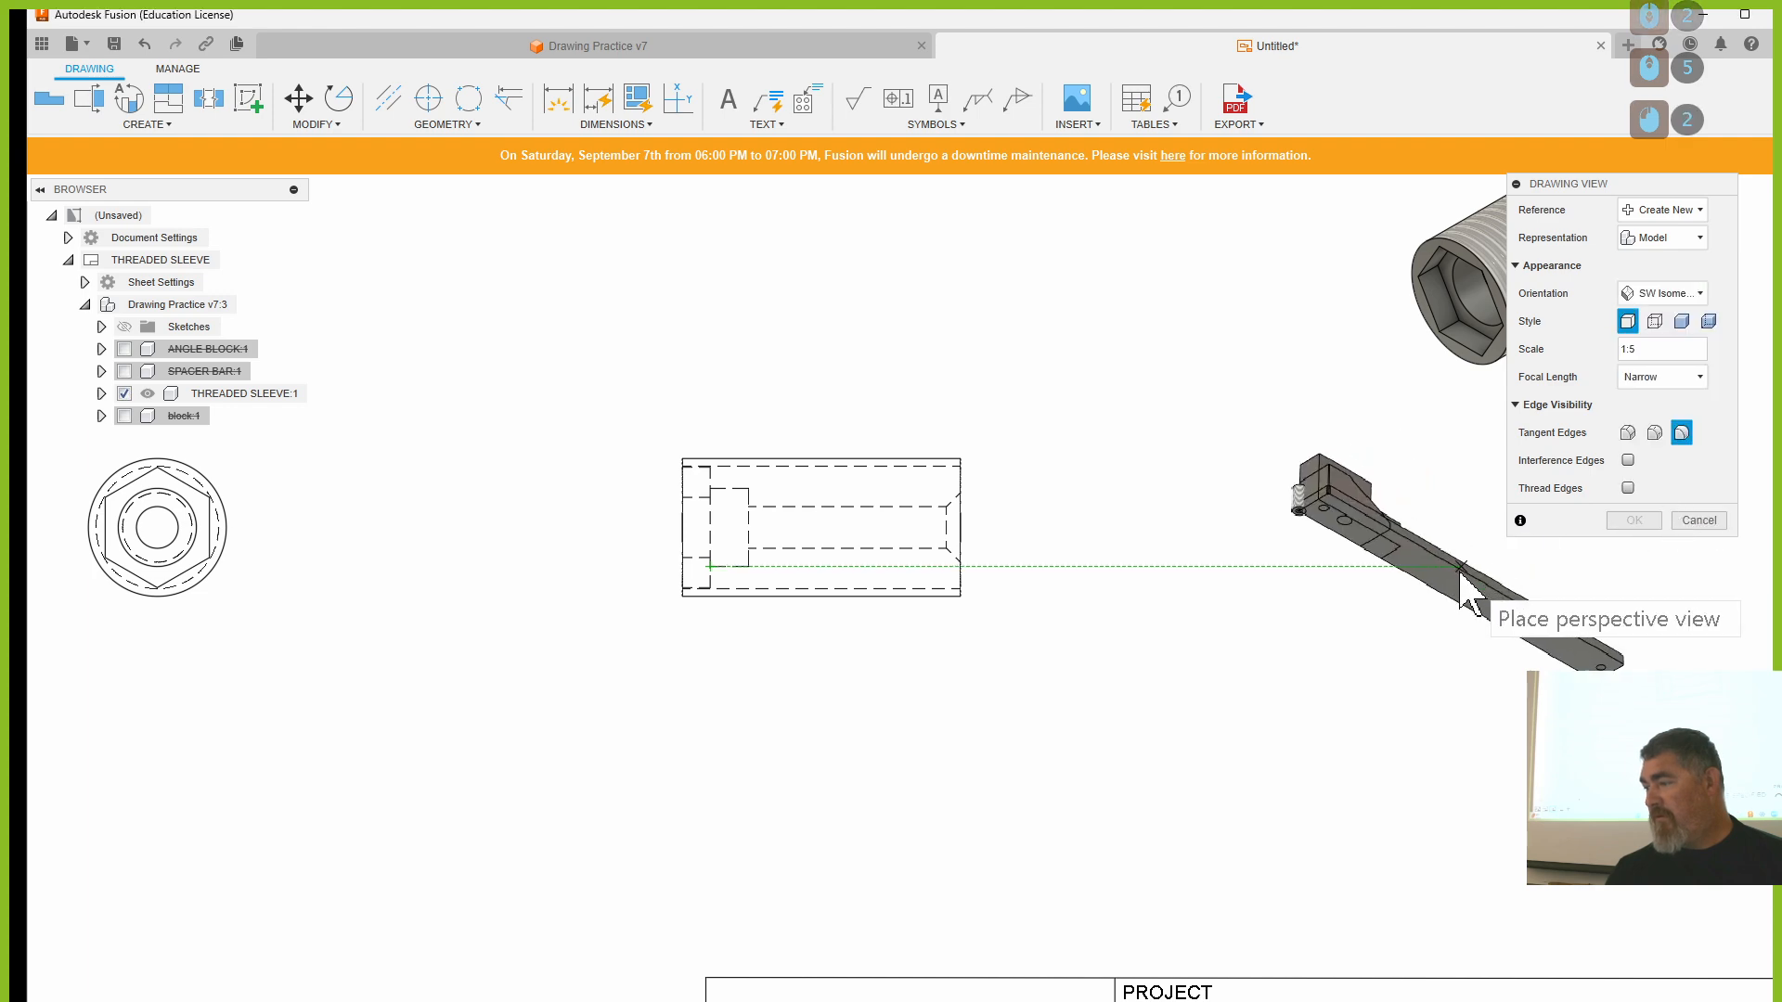
left_click(1412, 542)
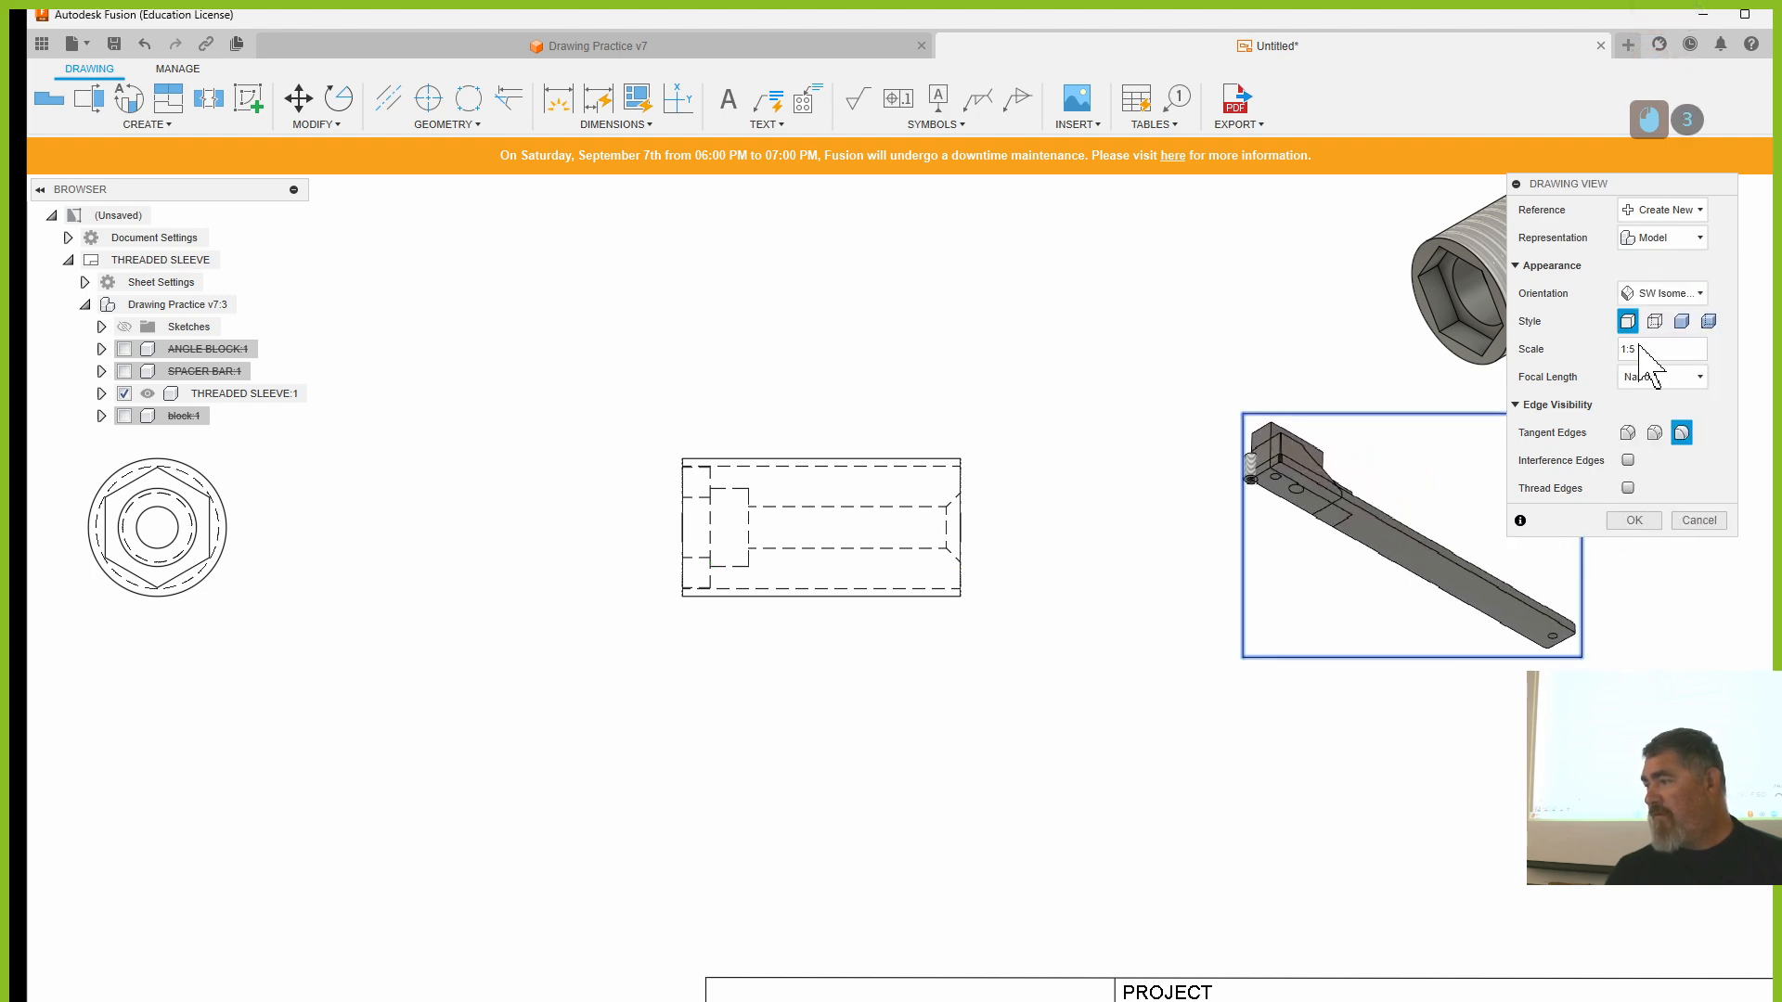
left_click(1634, 521)
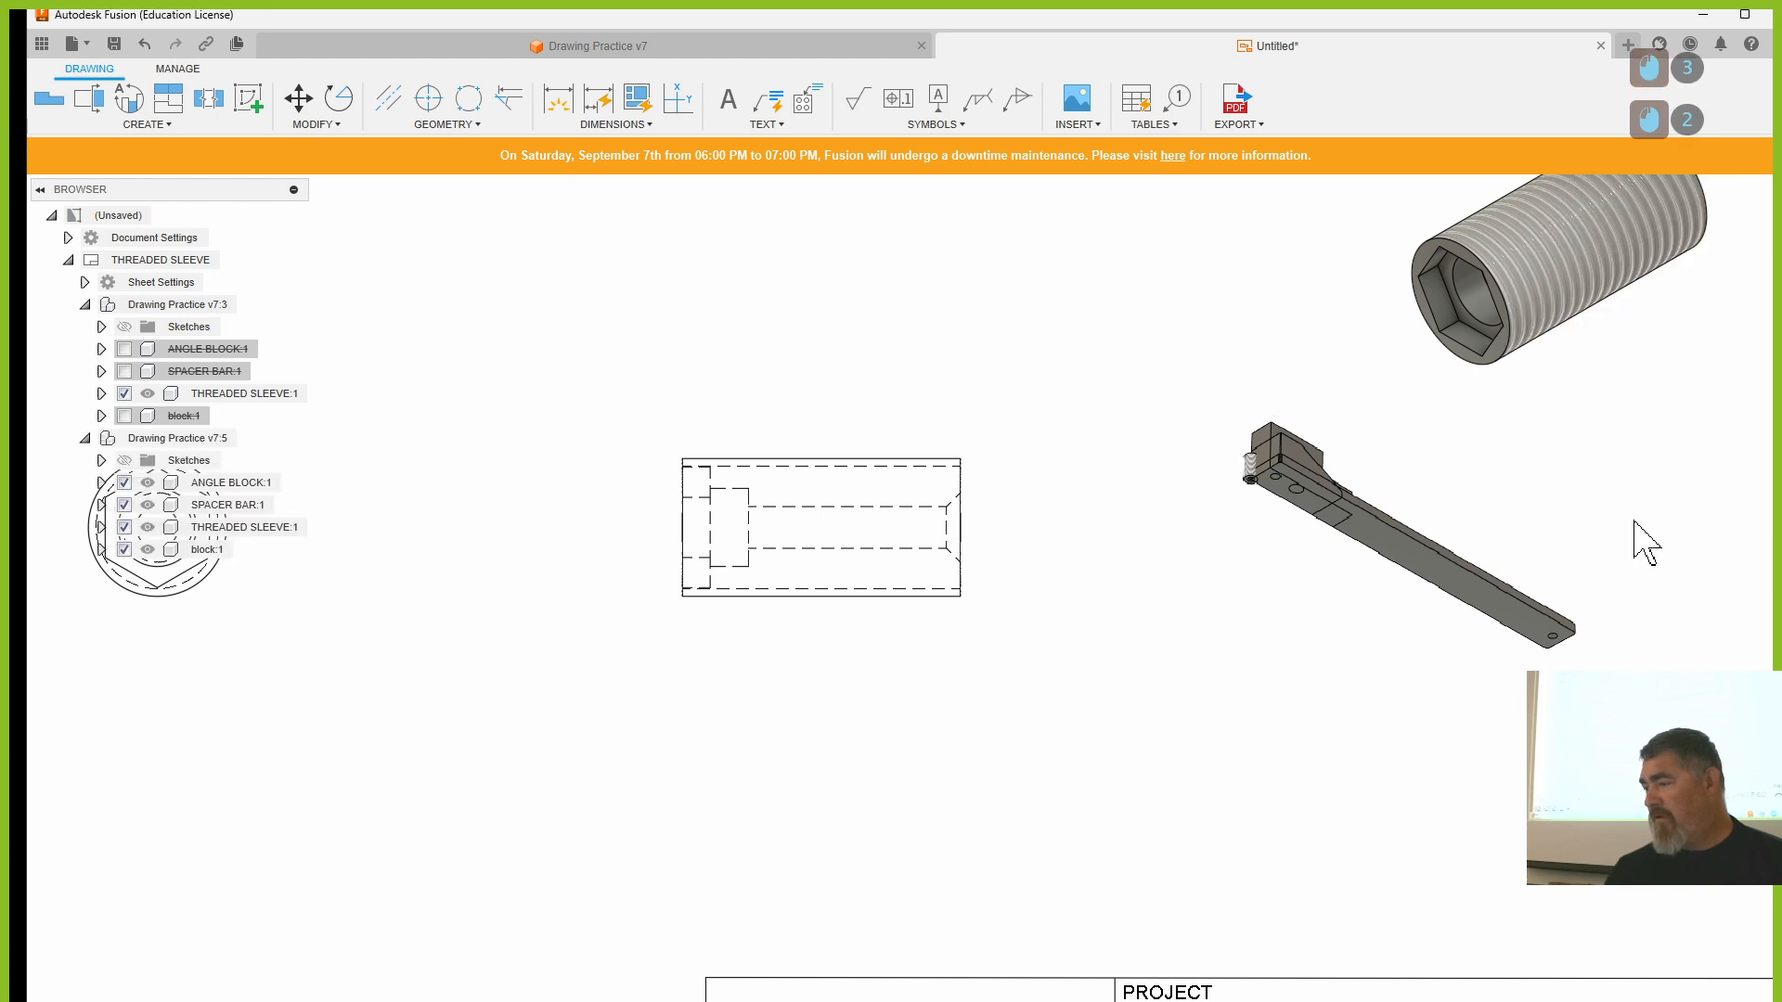
- Delete the assembly's perspective view from the THREADED SLEEVE sheet
left_click(1414, 622)
key("Delete")
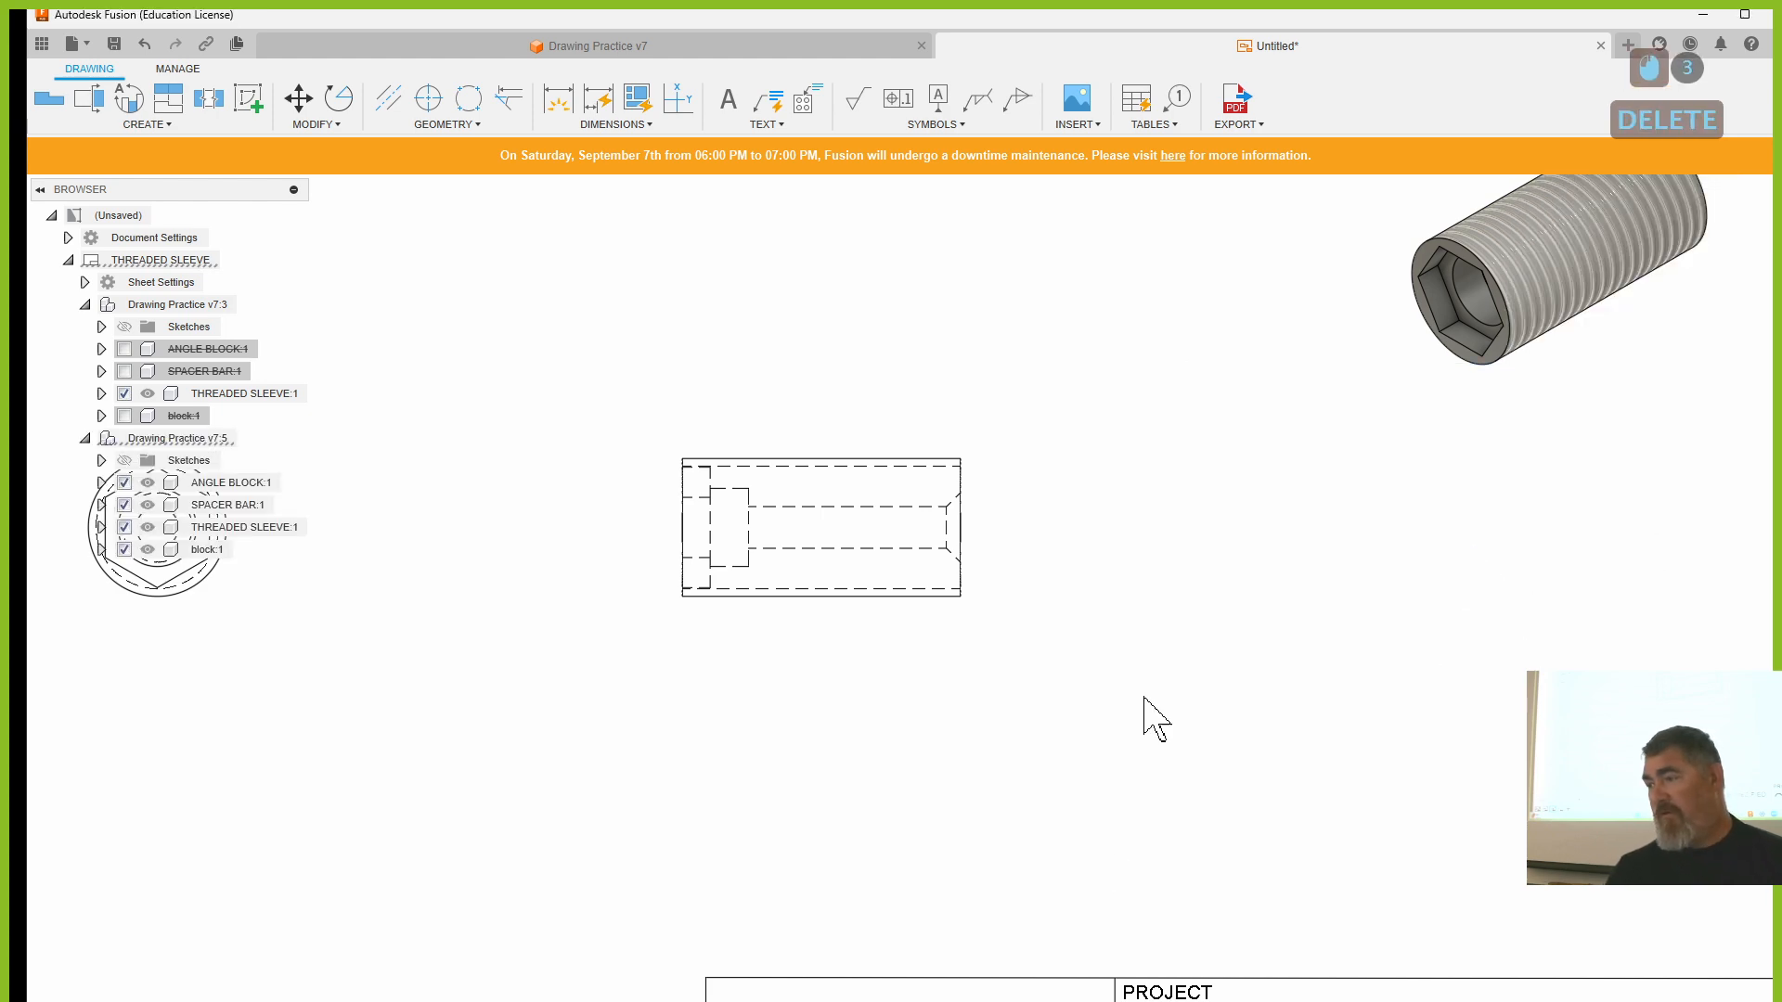
scroll(907, 569, "down", 4)
middle_click_drag(497, 410, 670, 386)
middle_click(671, 388)
middle_click(671, 388)
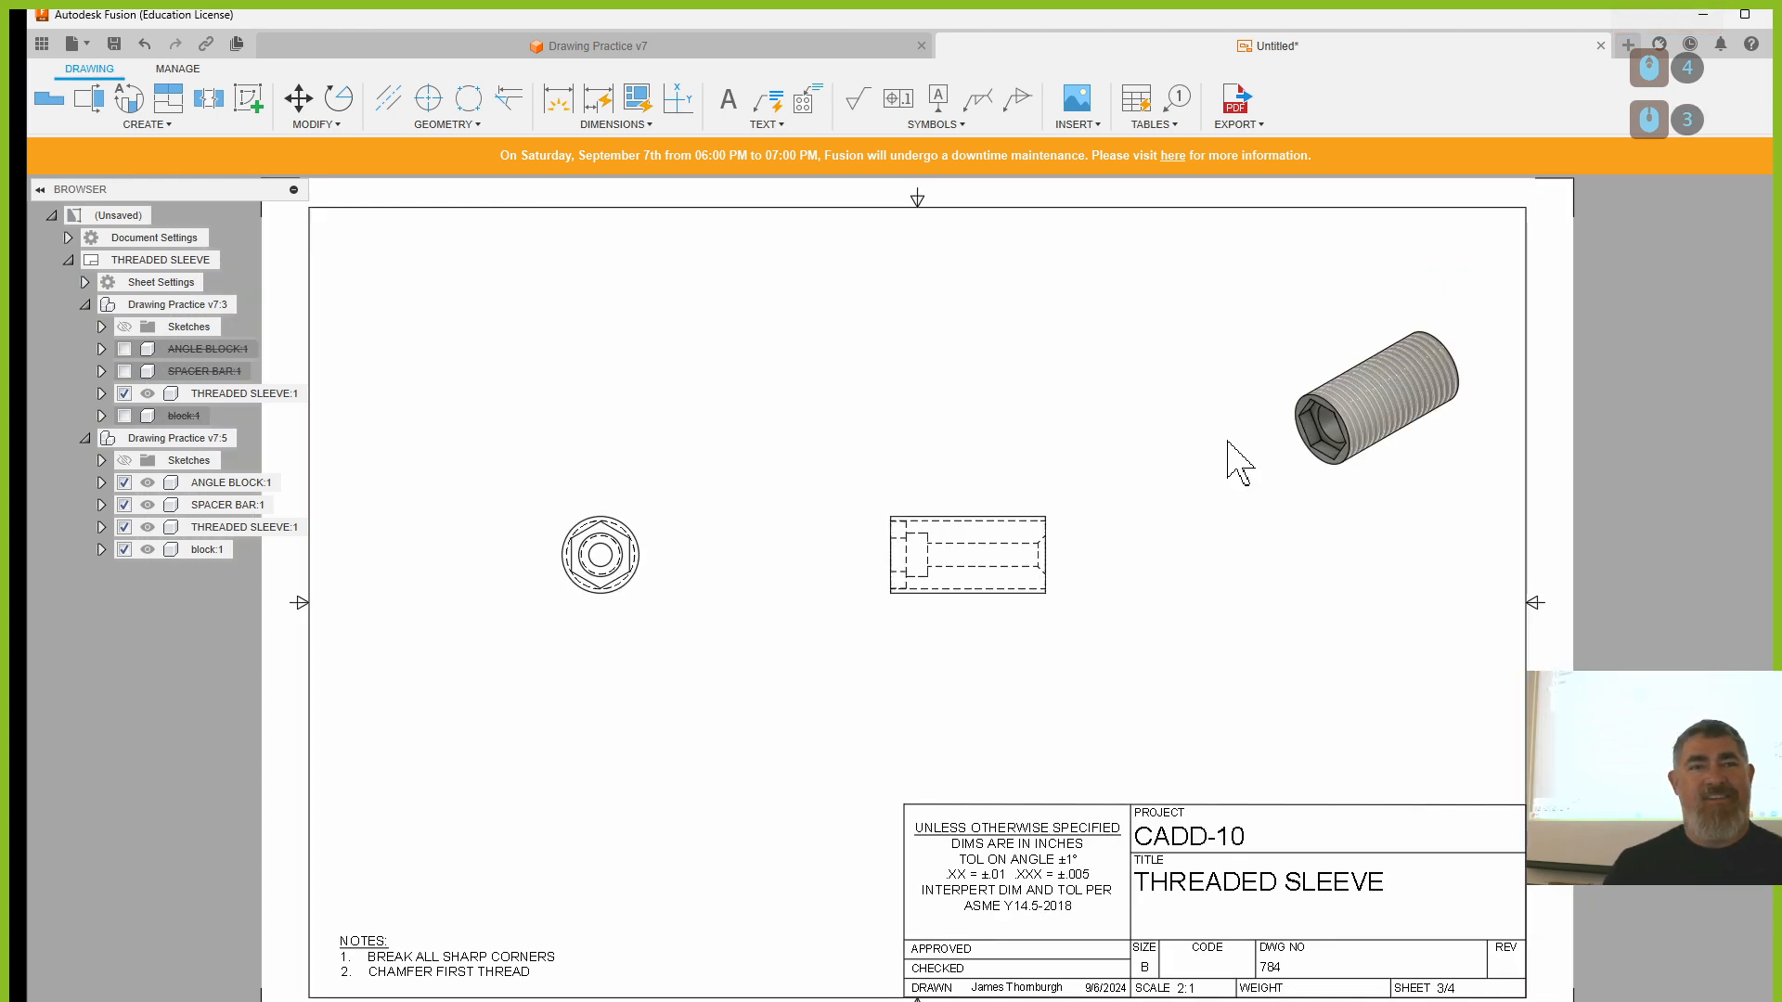
mouse_move(799, 330)
middle_mouse_down()
mouse_move(861, 309)
mouse_move(810, 371)
middle_mouse_up()
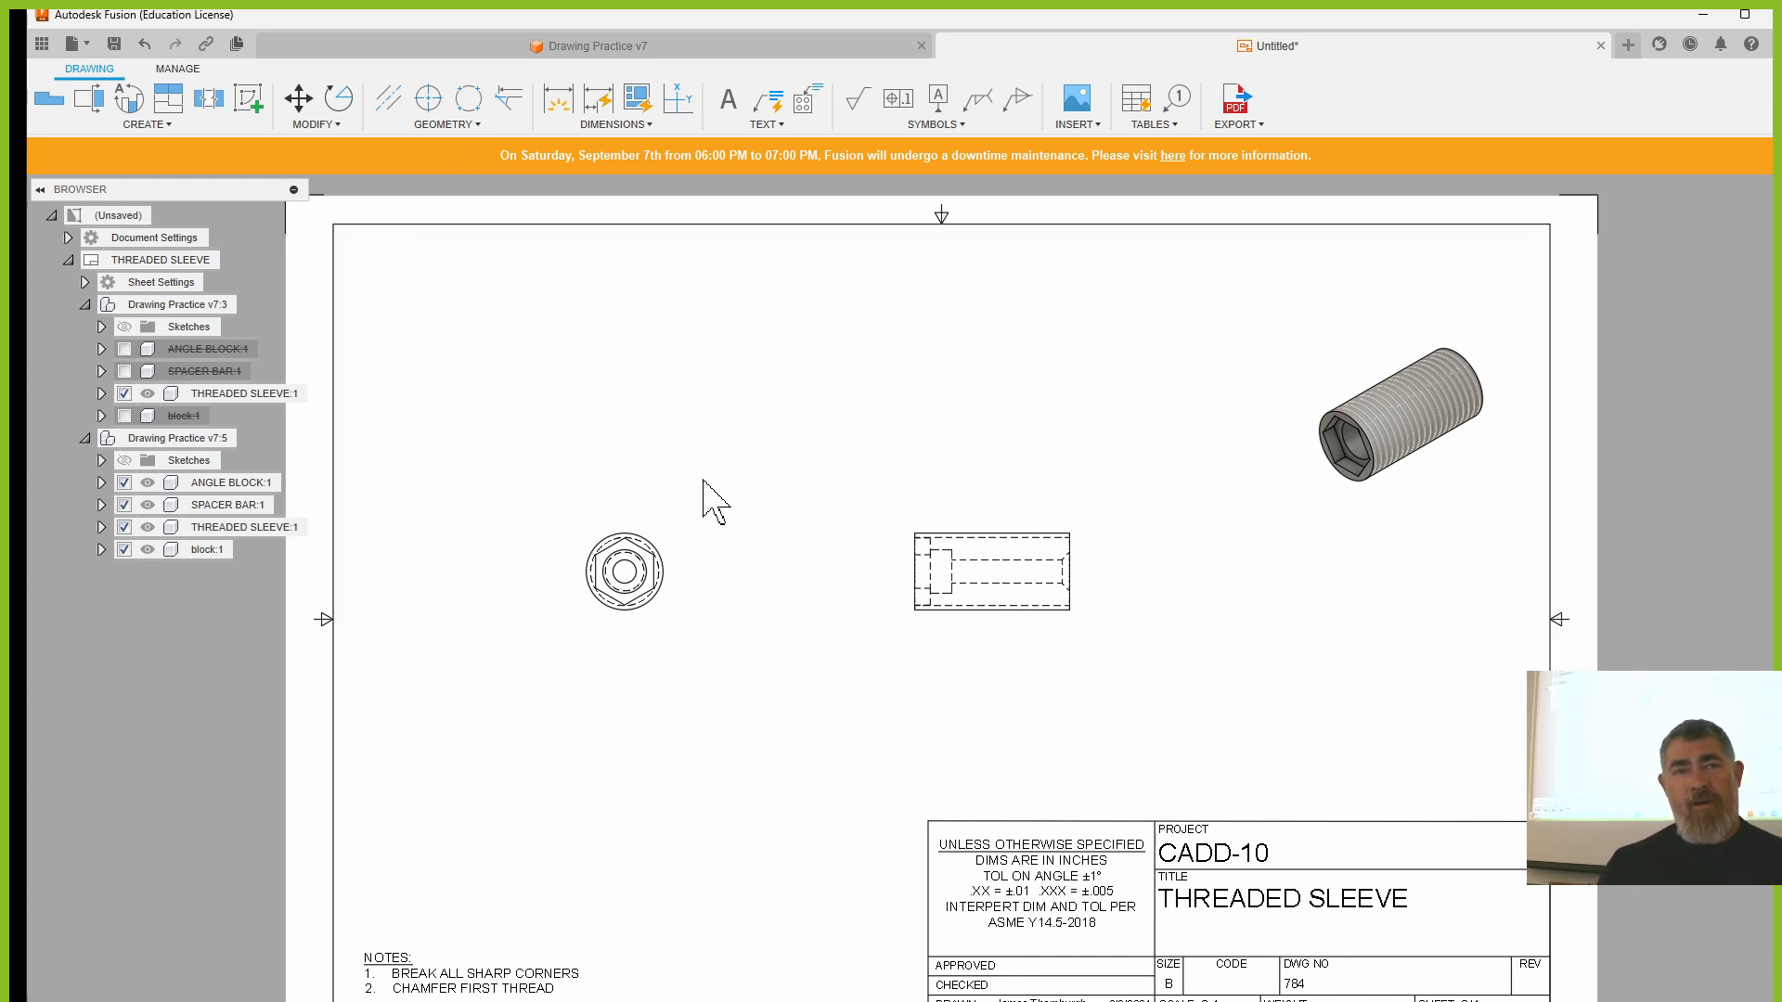
- Try to add automated hole center marks and center lines to the broken top view on the SPACER BAR sheet
left_click(107, 999)
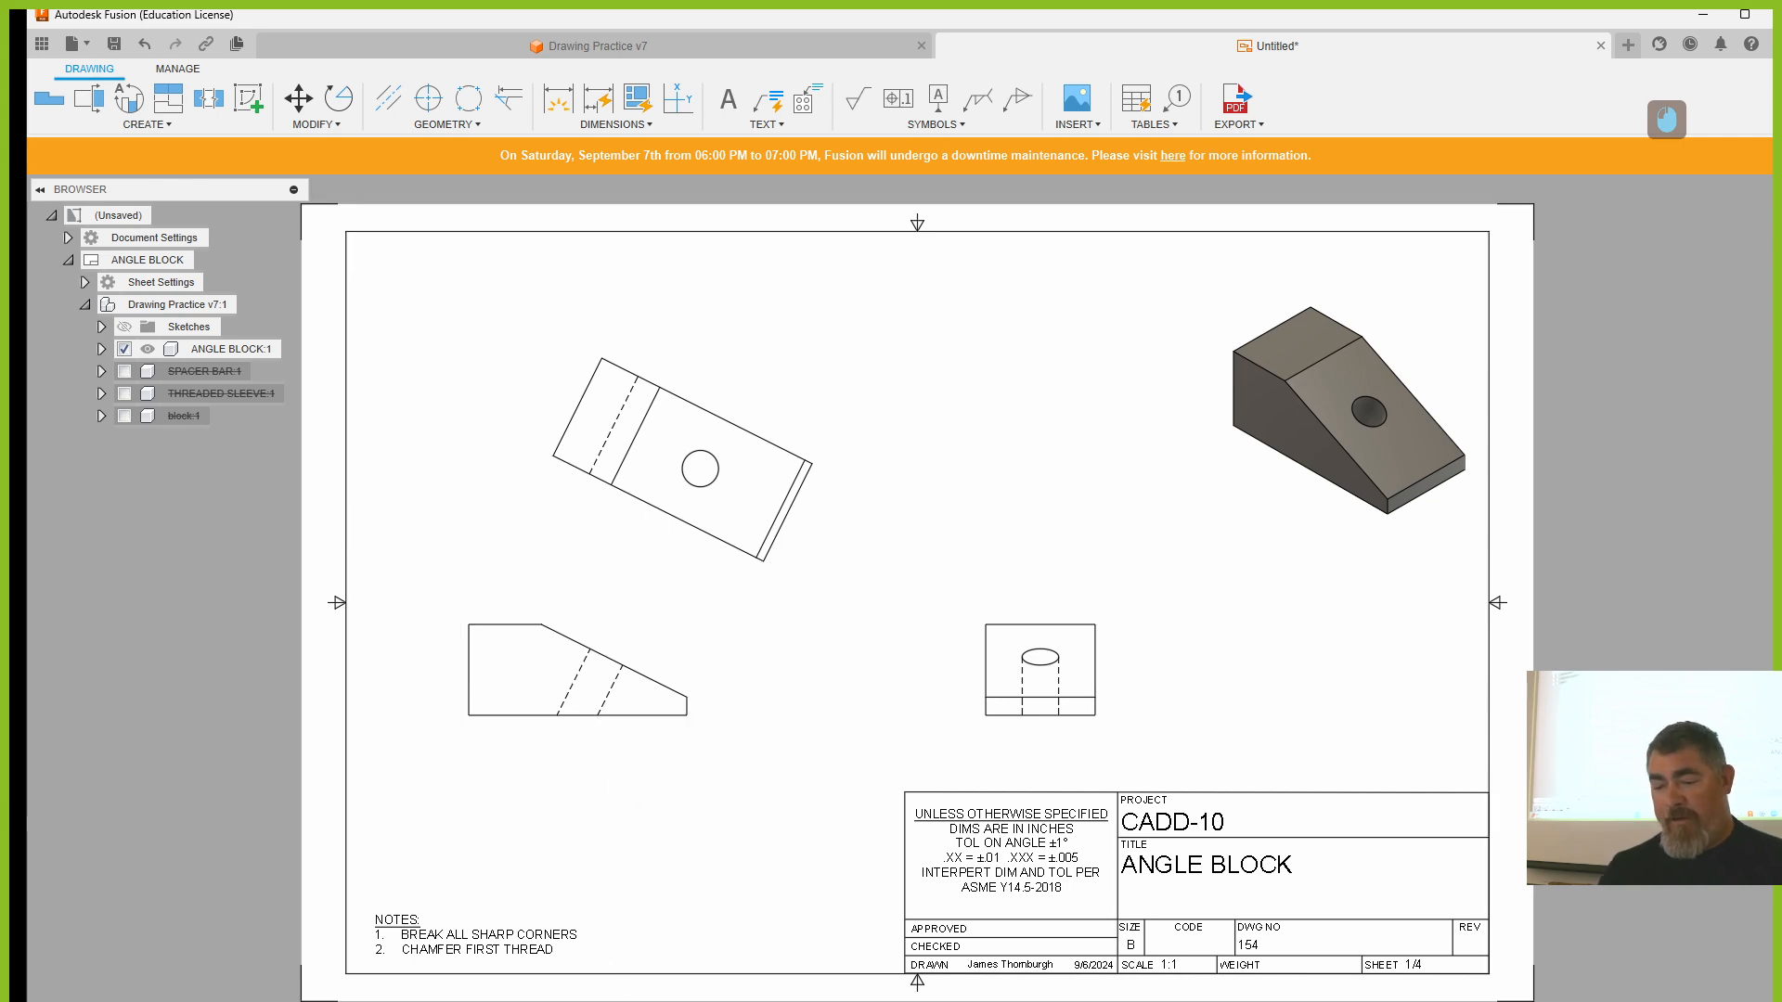
left_click(160, 998)
double_click(626, 522)
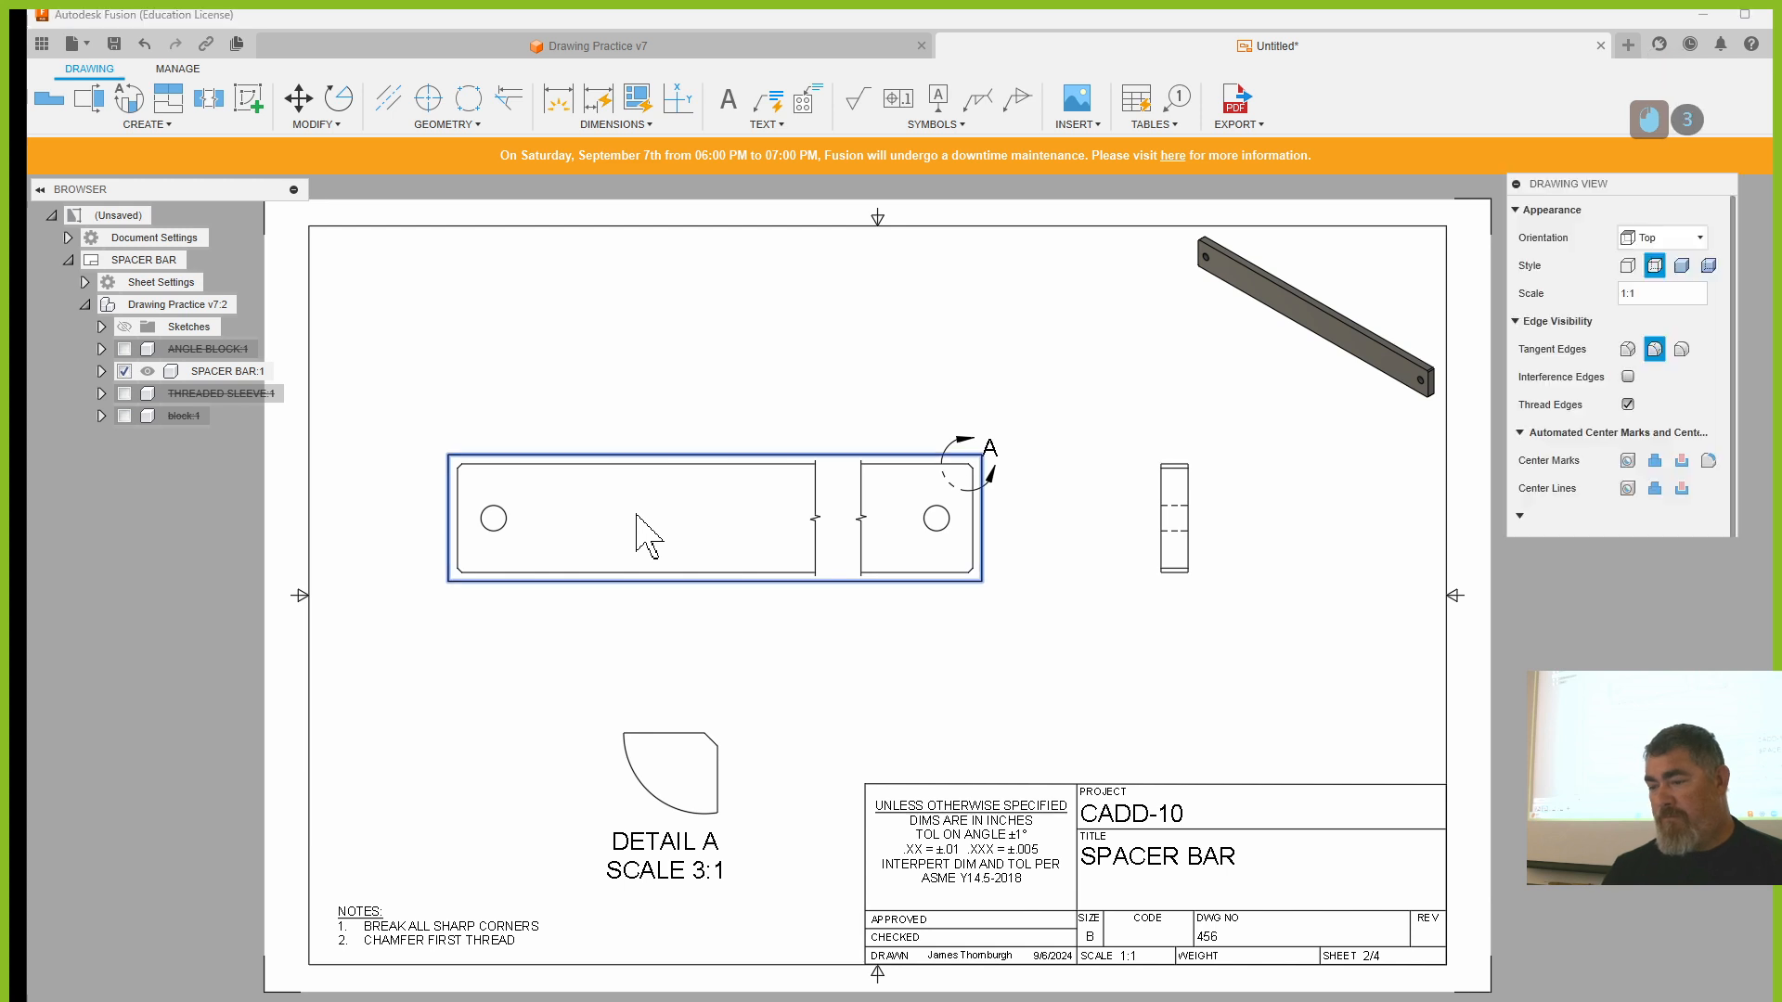
left_click(1628, 461)
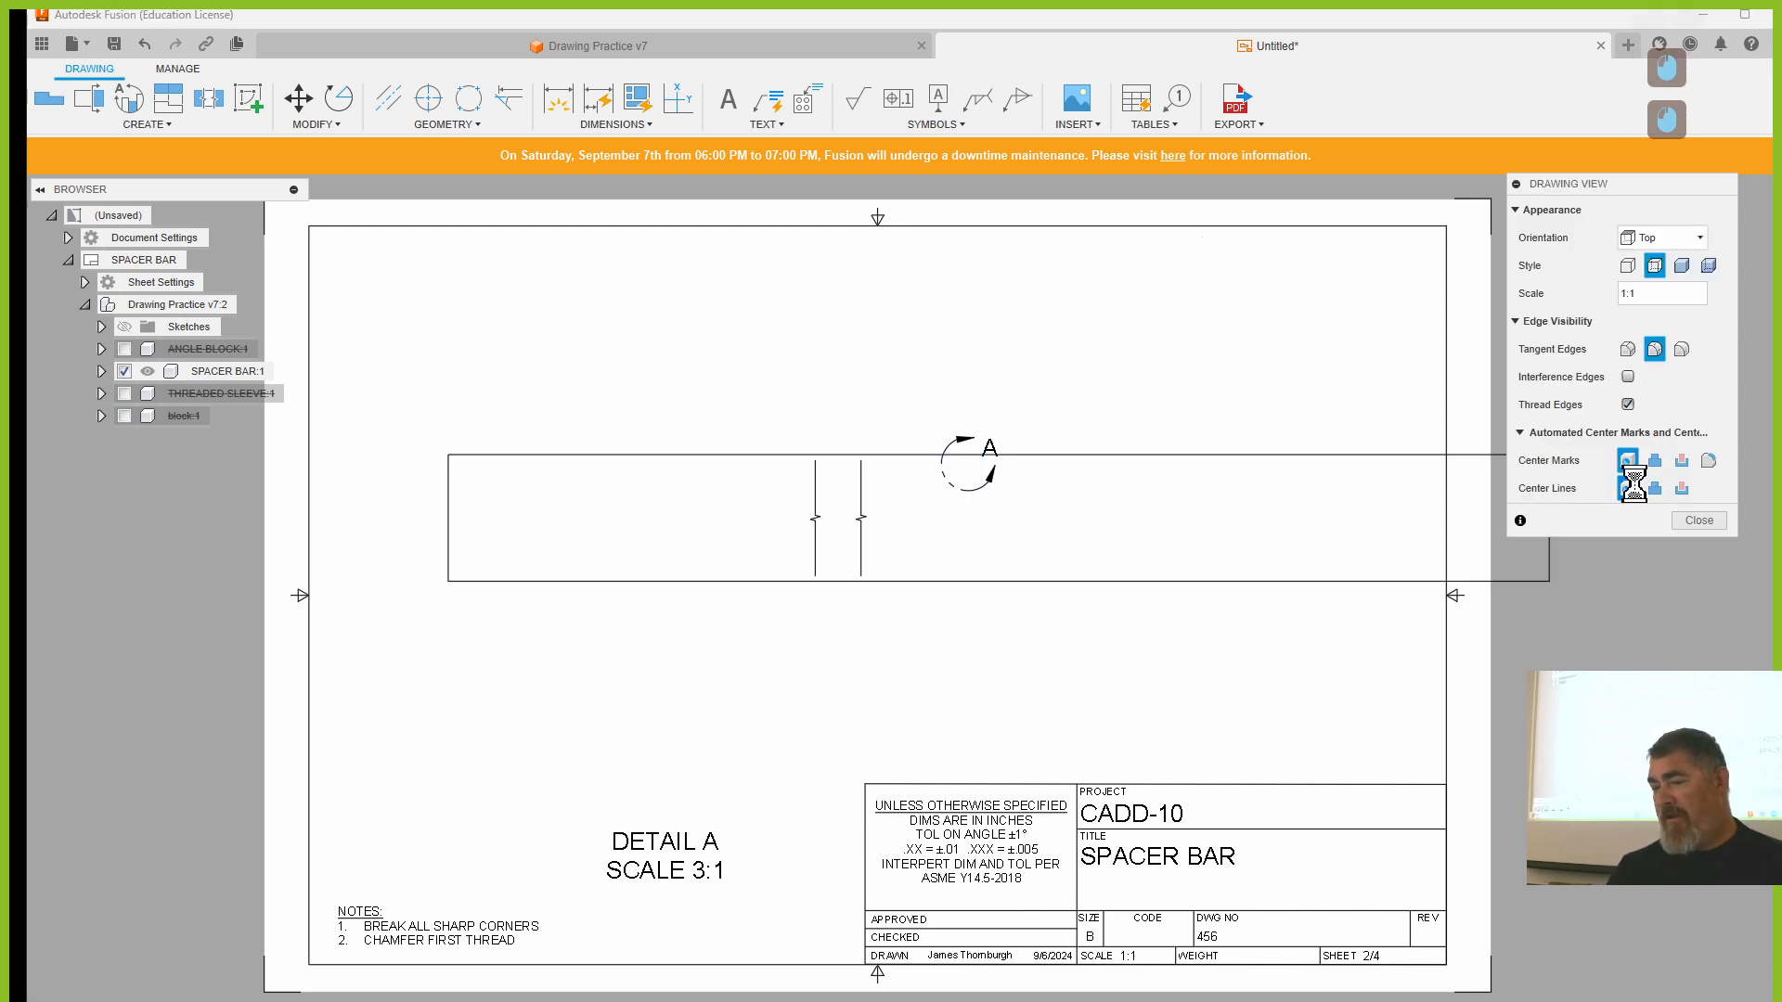
left_click(1627, 489)
left_click(1628, 486)
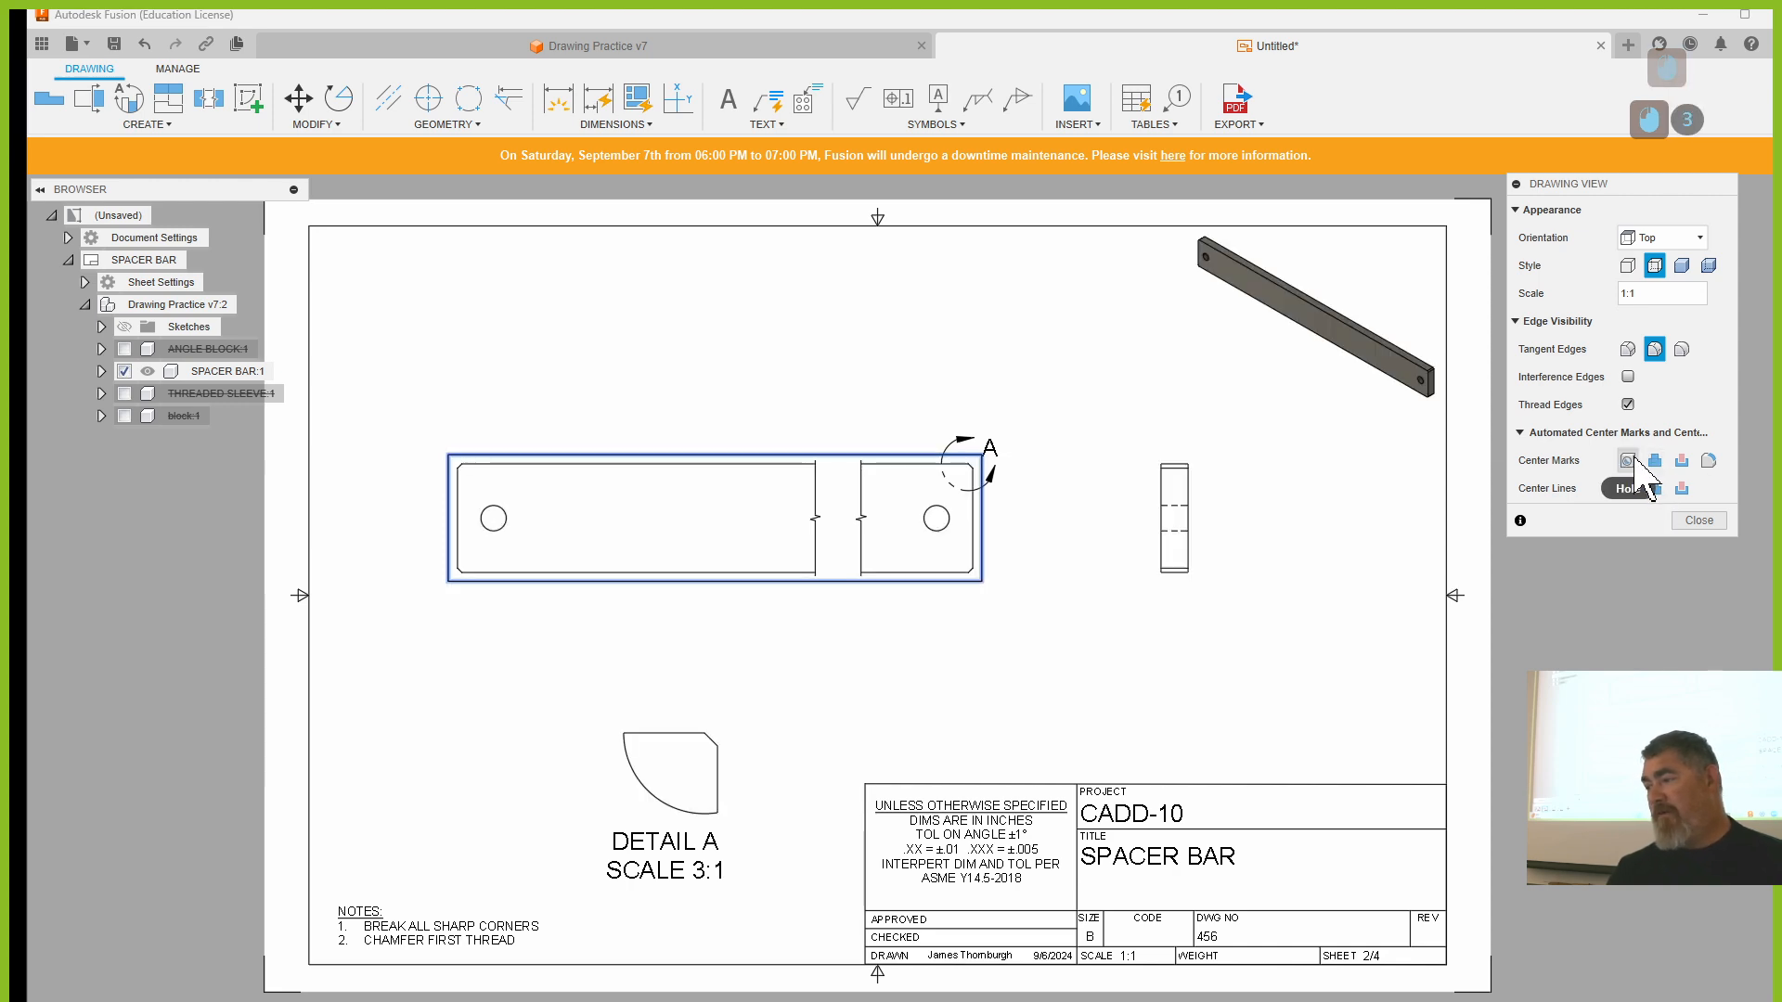
left_click(1629, 465)
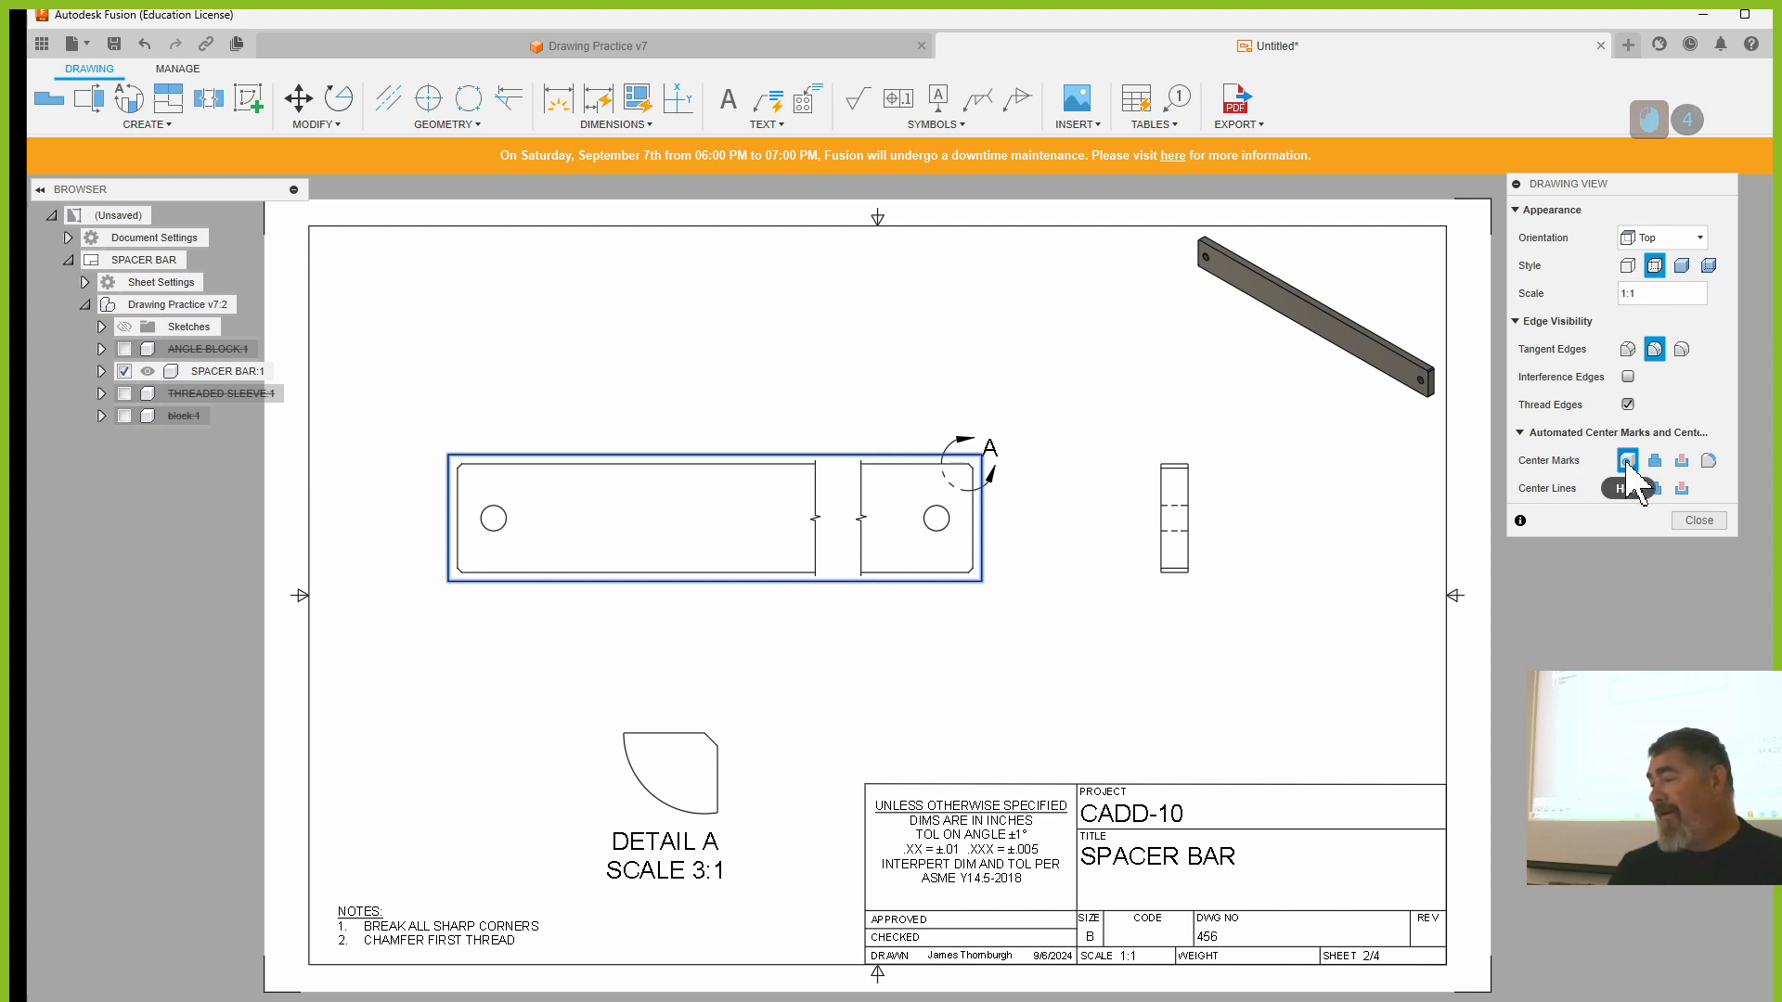
left_click(1699, 521)
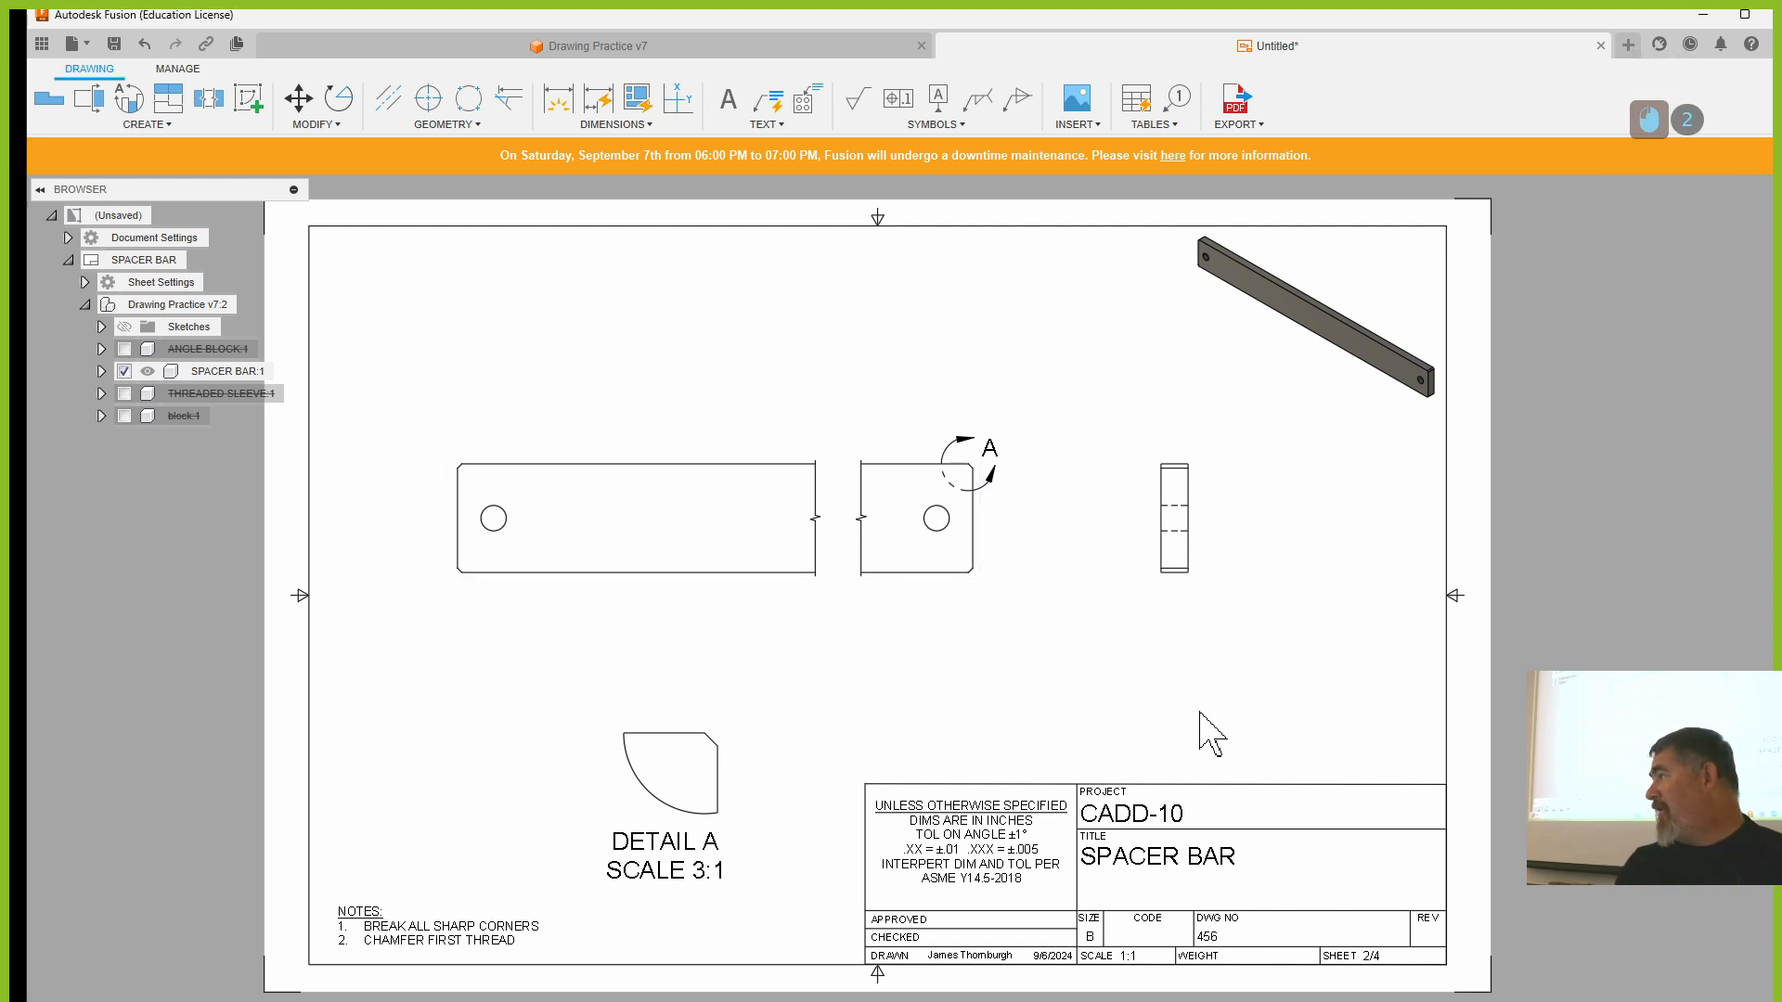